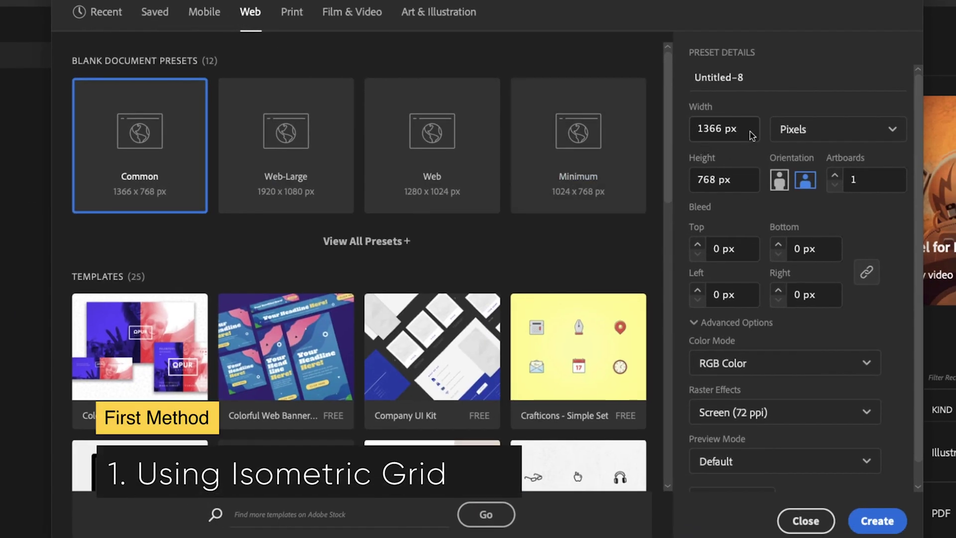
Create a new RGB web document 1000 px wide and 1000 px high
{"action": "type", "text": "1000"}
{"action": "key", "text": "Tab"}
{"action": "type", "text": "100"}
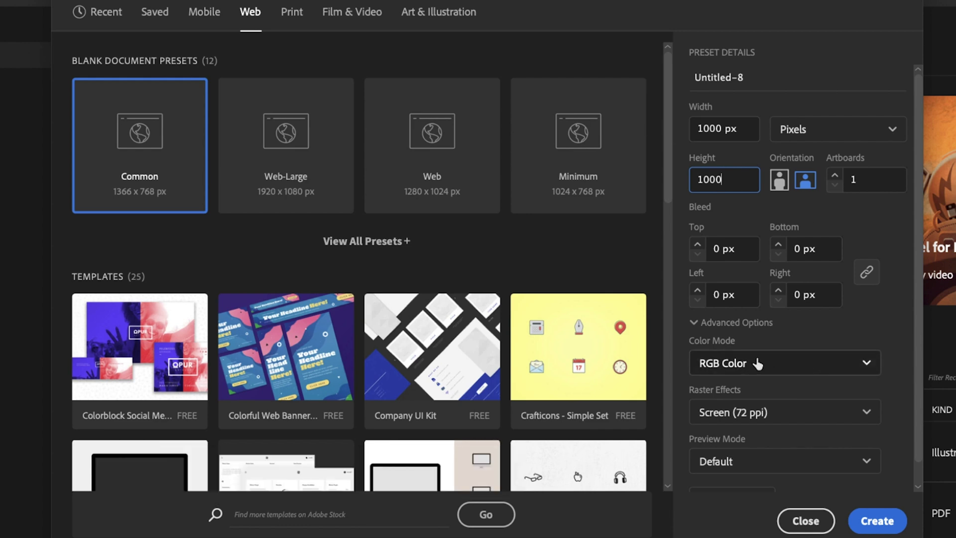
{"action": "left_click", "coordinate": [877, 521]}
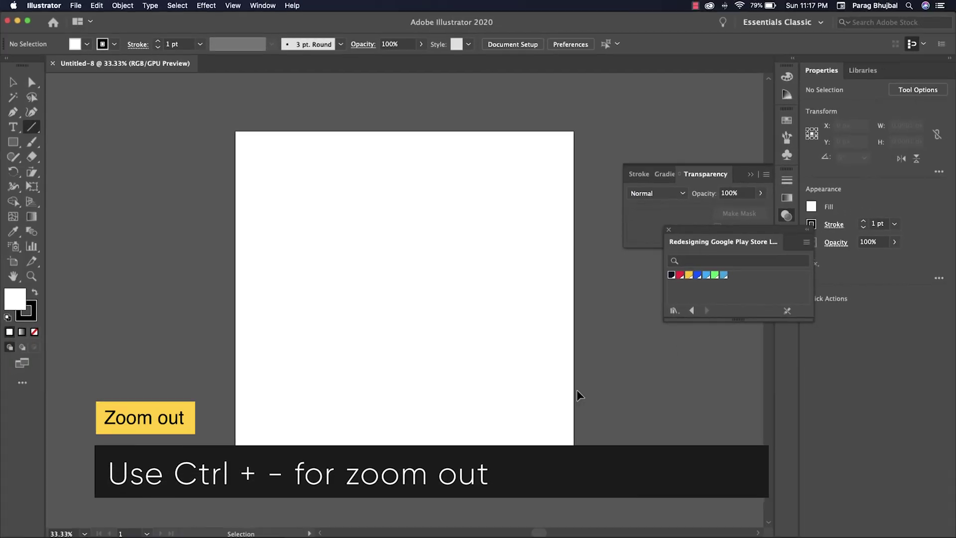
Draw a vertical line with no fill along the artboard's left edge, extending past its upper and lower edges
{"action": "key", "text": "ctrl+minus"}
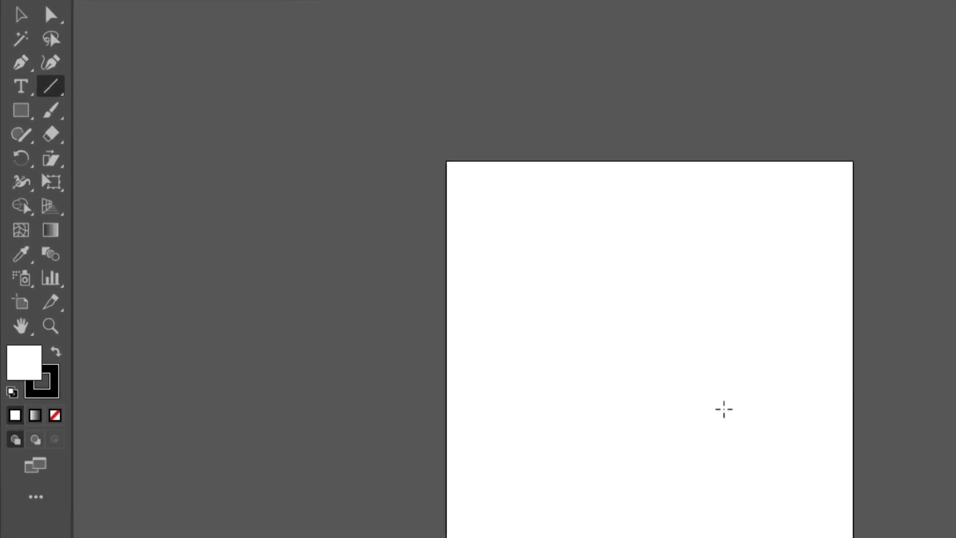
{"action": "left_click", "coordinate": [52, 92]}
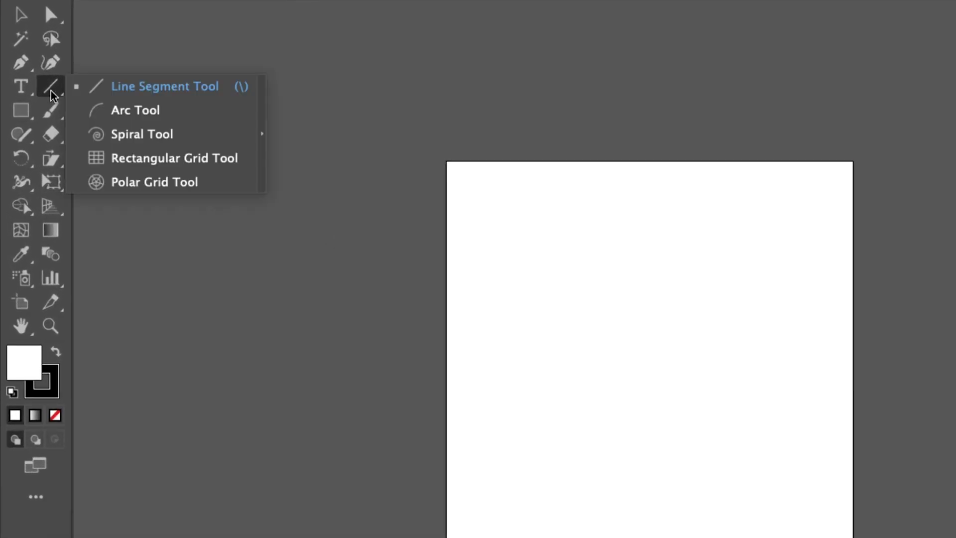
{"action": "left_click", "coordinate": [172, 88]}
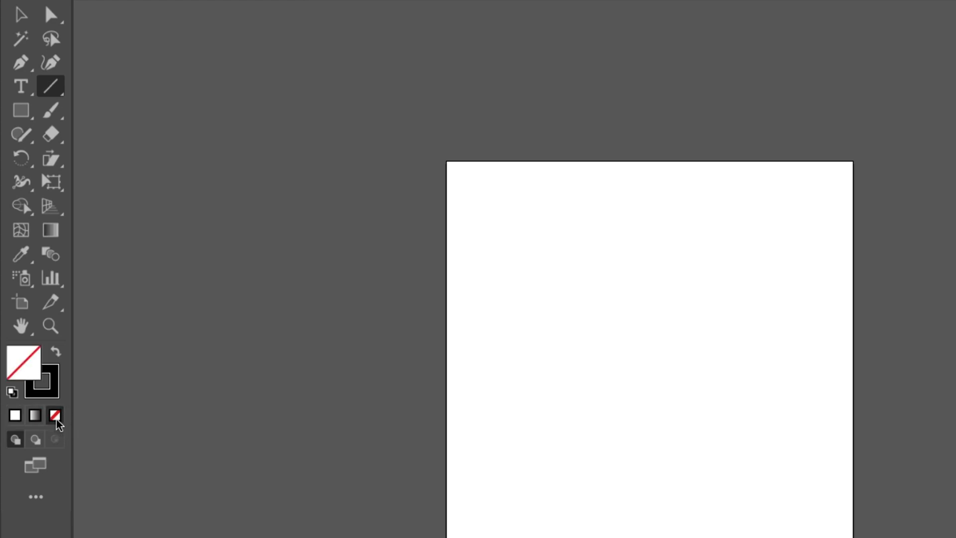
{"action": "left_click", "coordinate": [55, 417]}
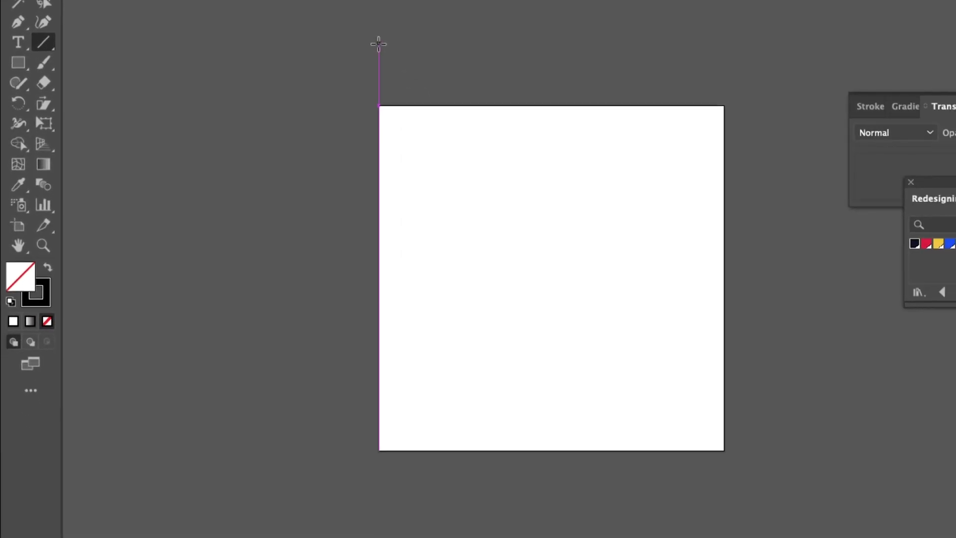
{"action": "left_click_drag", "start_coordinate": [378, 43], "coordinate": [407, 530]}
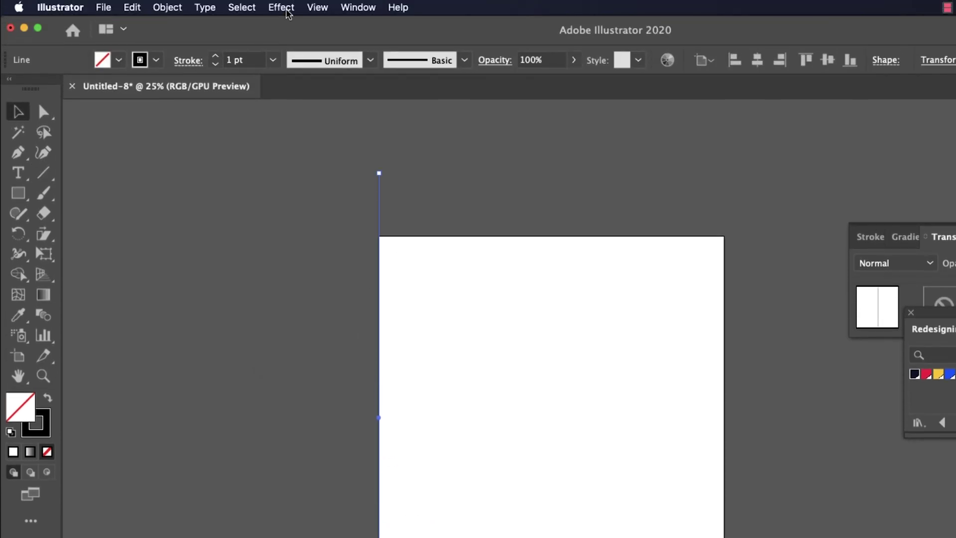
Apply a Transform effect to the vertical line with 48 copies and a horizontal move of 27 px
{"action": "left_click", "coordinate": [281, 8]}
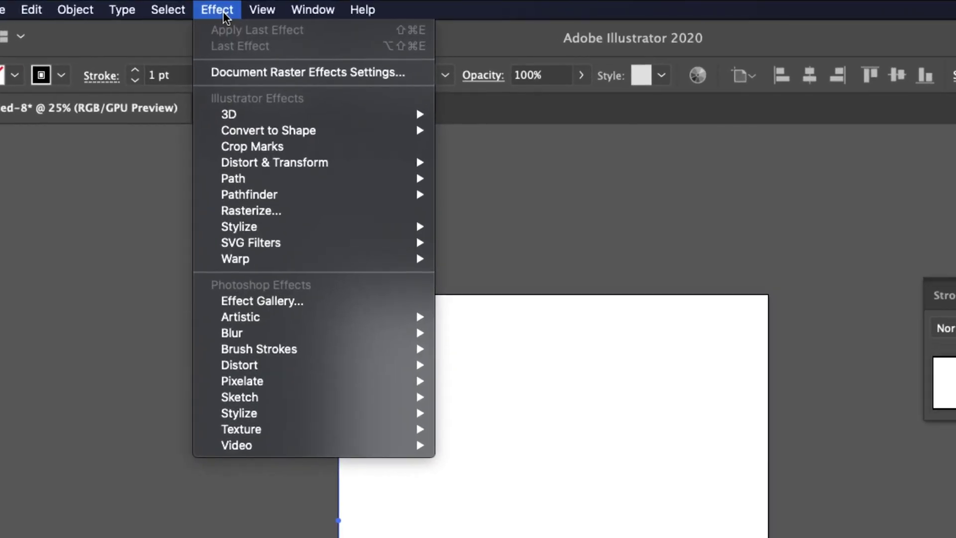
{"action": "mouse_move", "coordinate": [362, 159]}
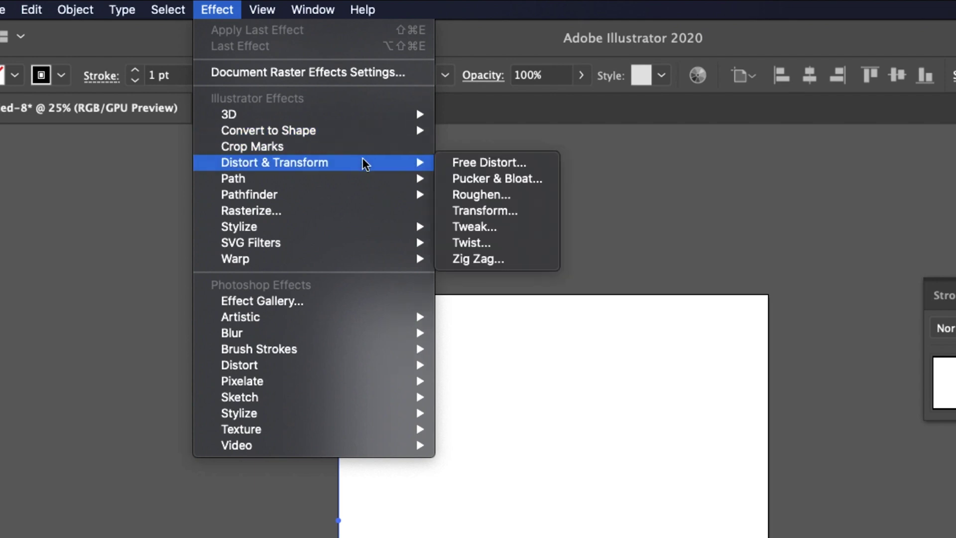
{"action": "left_click", "coordinate": [532, 211]}
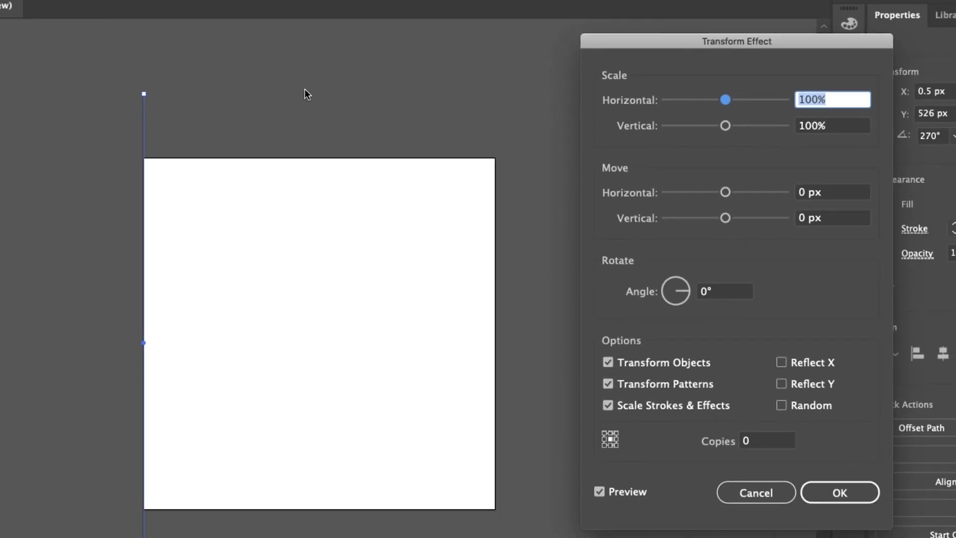
{"action": "left_click_drag", "start_coordinate": [901, 122], "coordinate": [703, 124]}
{"action": "left_click_drag", "start_coordinate": [500, 46], "coordinate": [541, 53]}
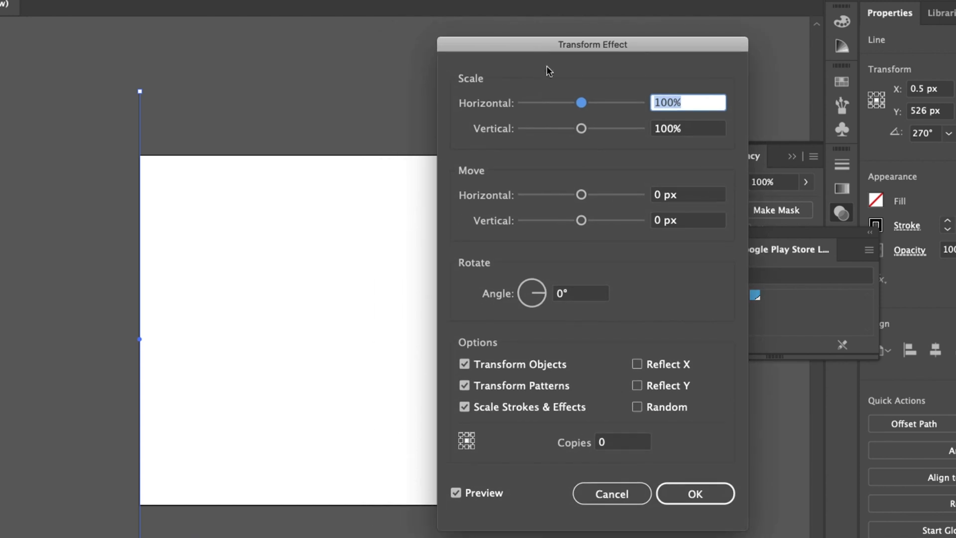
{"action": "left_click", "coordinate": [621, 446]}
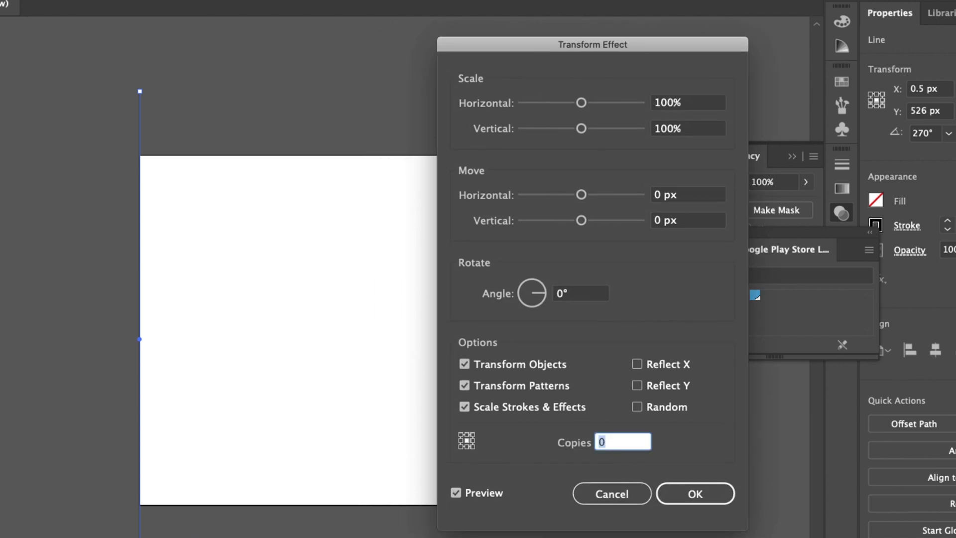
{"action": "key", "text": "Tab"}
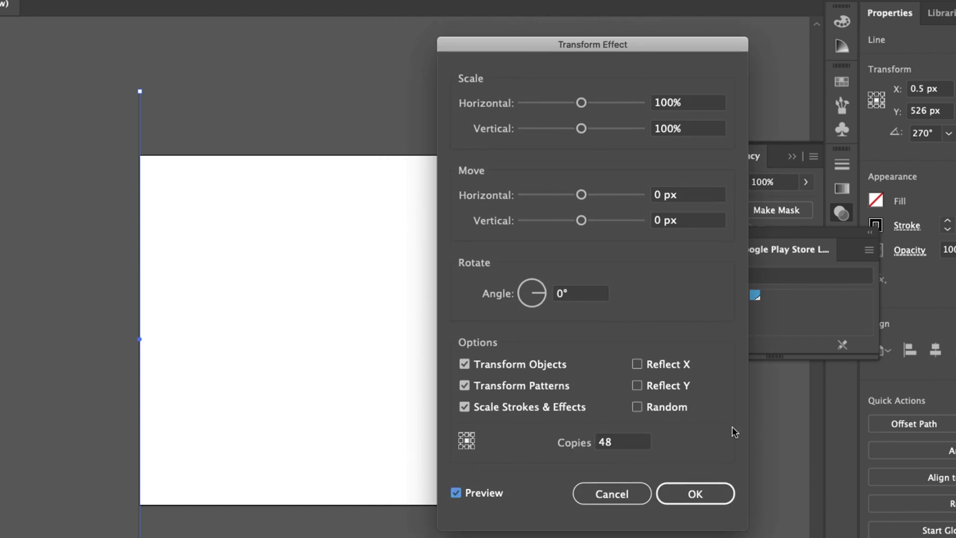
{"action": "left_click", "coordinate": [678, 195]}
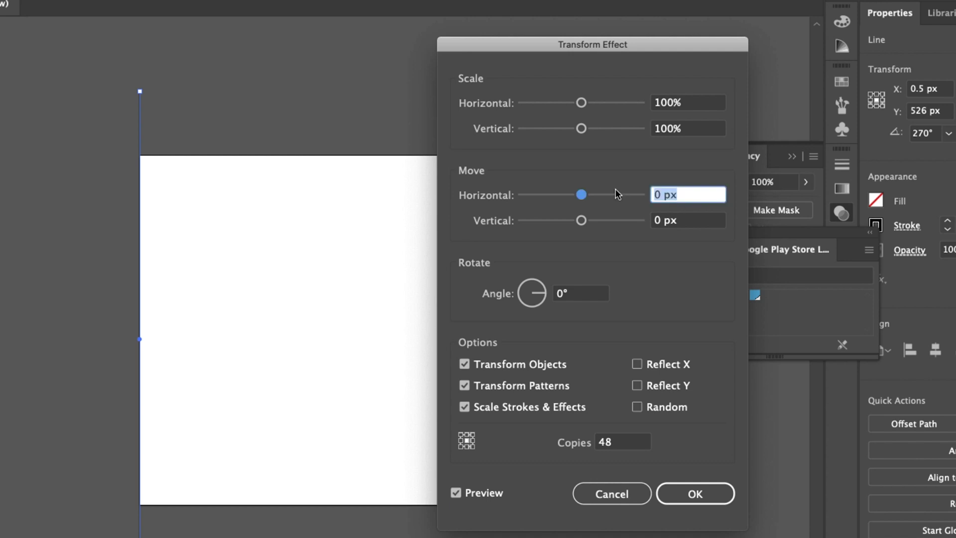
{"action": "type", "text": "27"}
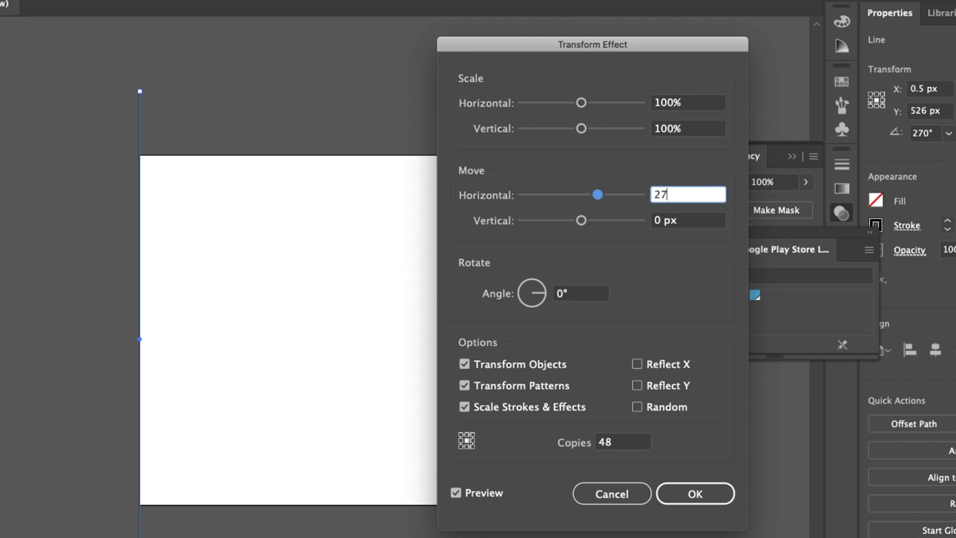
{"action": "key", "text": "Tab"}
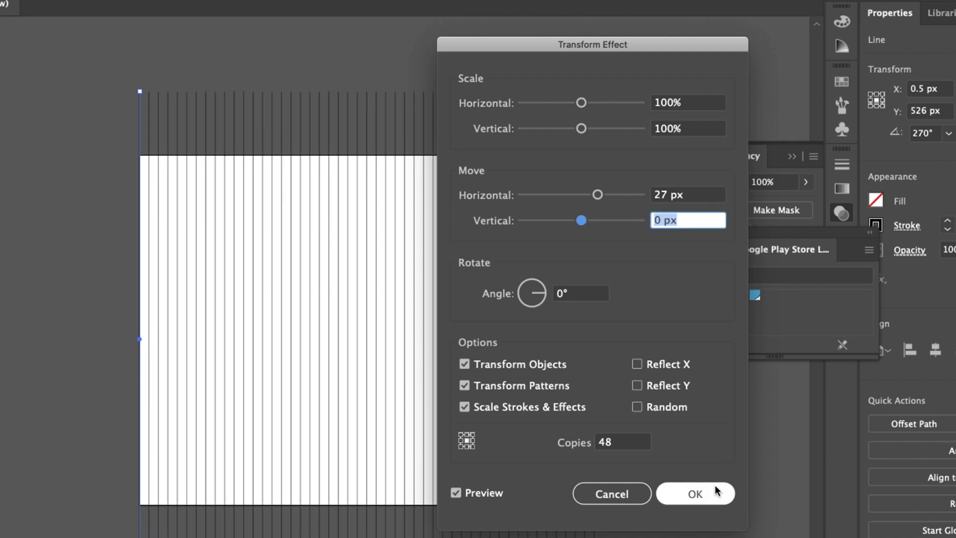
{"action": "left_click", "coordinate": [697, 493]}
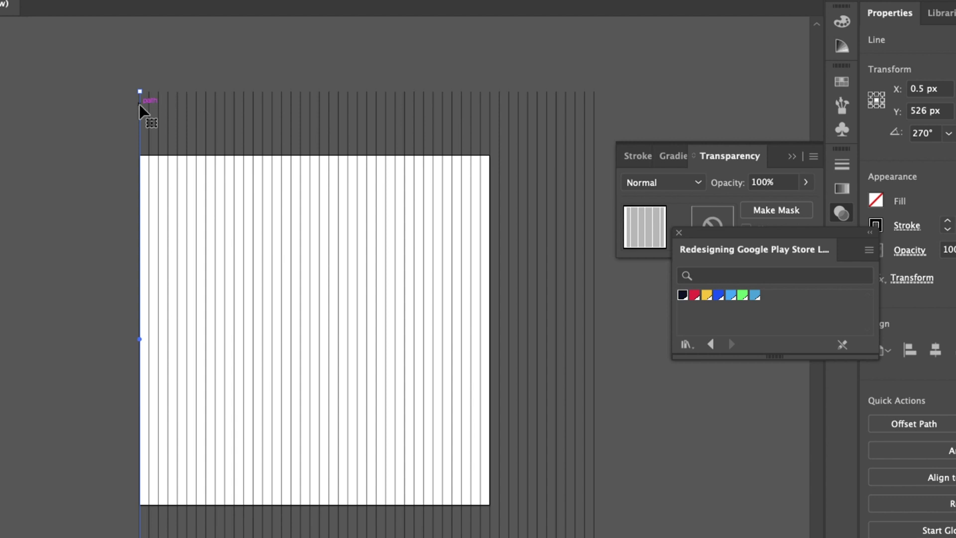
Select the original line at the artboard's left edge and expand its appearance into separate lines
{"action": "left_click", "coordinate": [187, 95]}
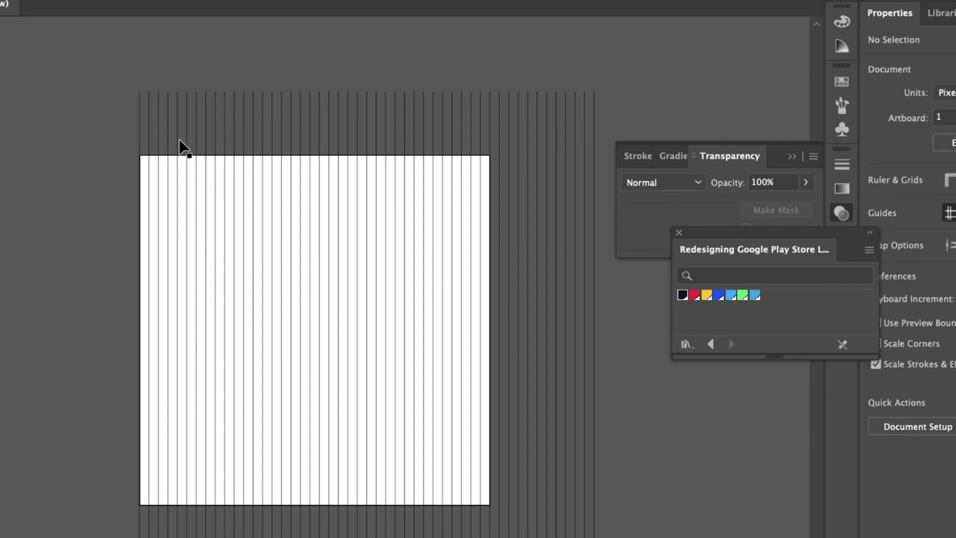
{"action": "left_click", "coordinate": [140, 129]}
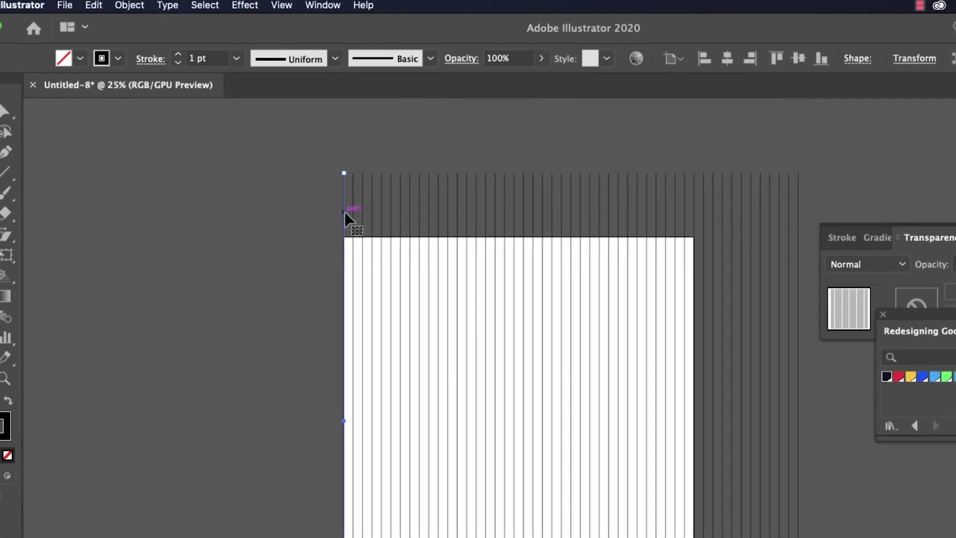
{"action": "left_click", "coordinate": [136, 8]}
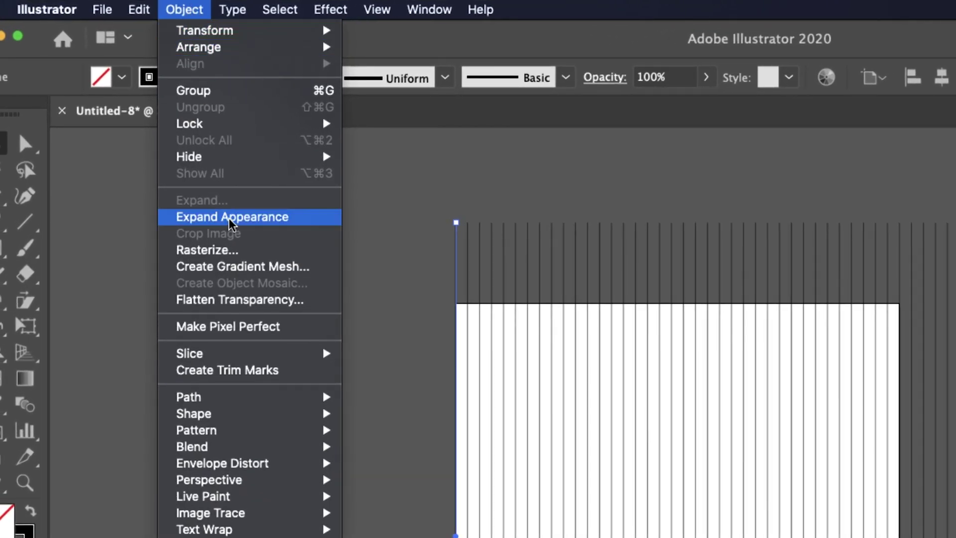
{"action": "left_click", "coordinate": [229, 217]}
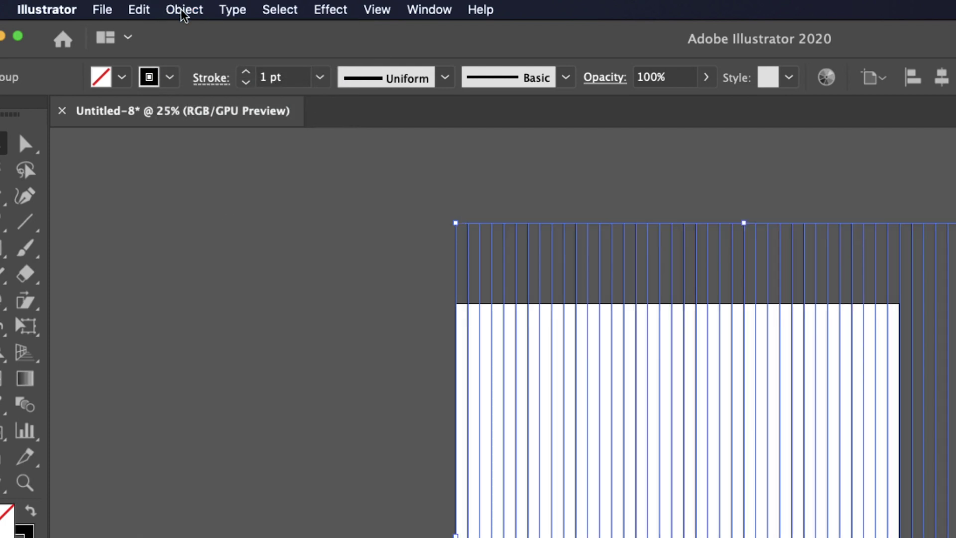
Make a copy of the vertical line group rotated by 60°
{"action": "left_click", "coordinate": [182, 12]}
{"action": "mouse_move", "coordinate": [214, 30]}
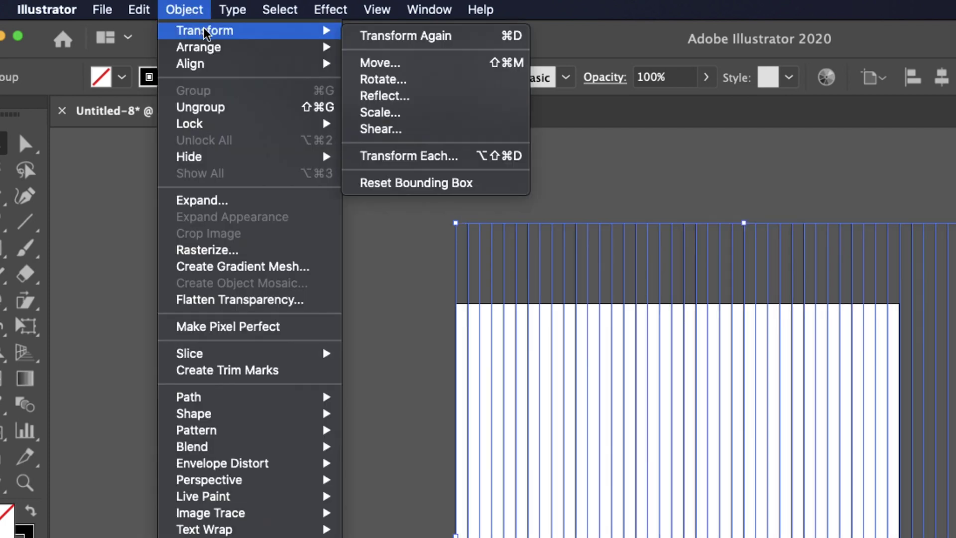
{"action": "left_click", "coordinate": [415, 83]}
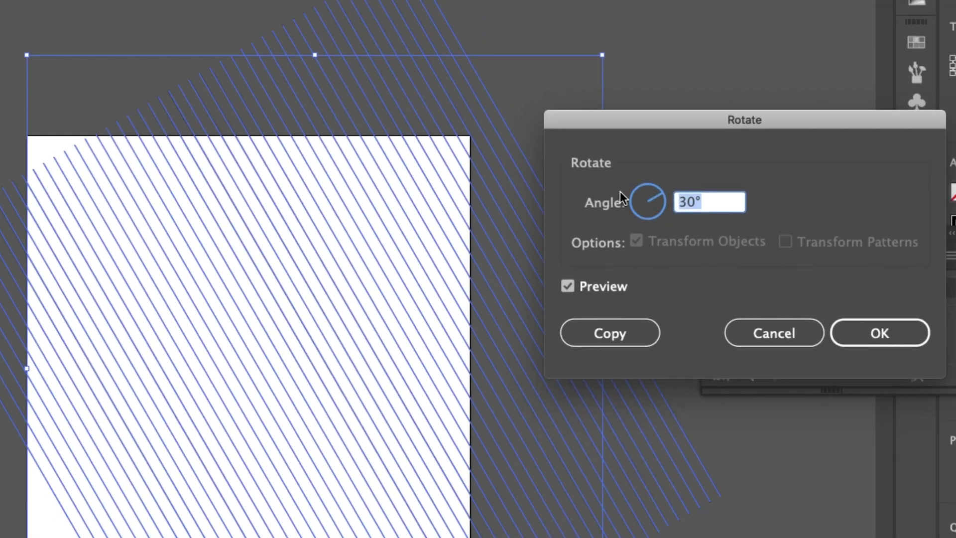
{"action": "type", "text": "60"}
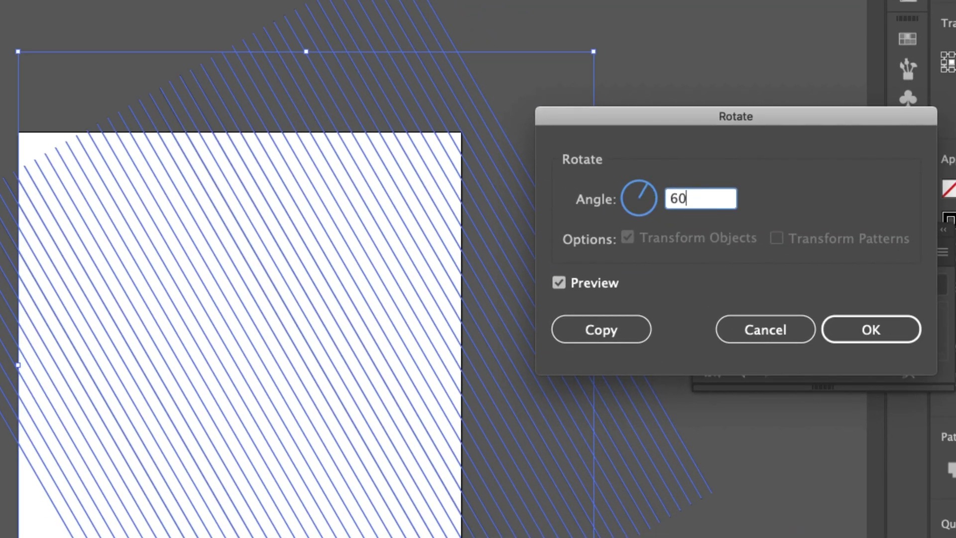
{"action": "left_click", "coordinate": [614, 326]}
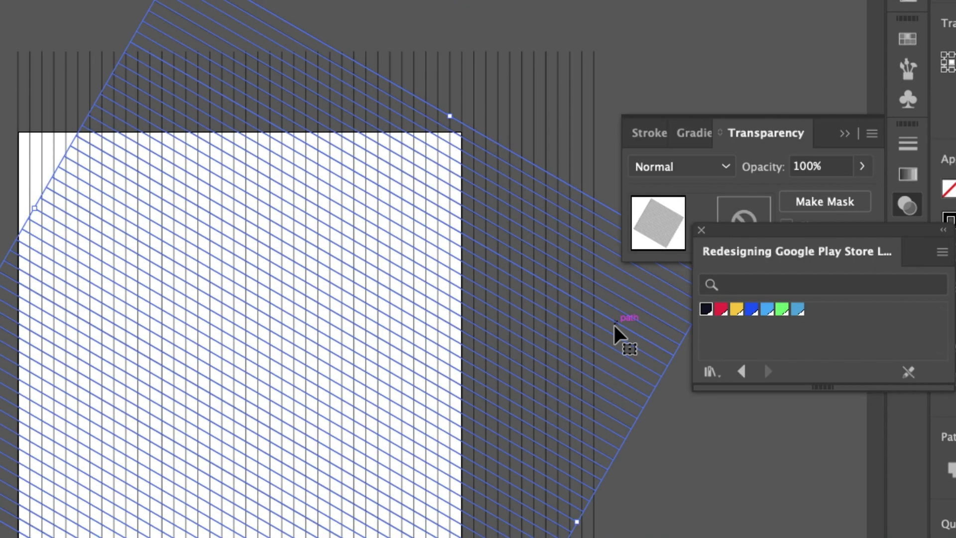
Make a copy of the rotated line group reflected across the vertical axis
{"action": "key", "text": "ctrl+shift+b"}
{"action": "key", "text": "ctrl+shift+b"}
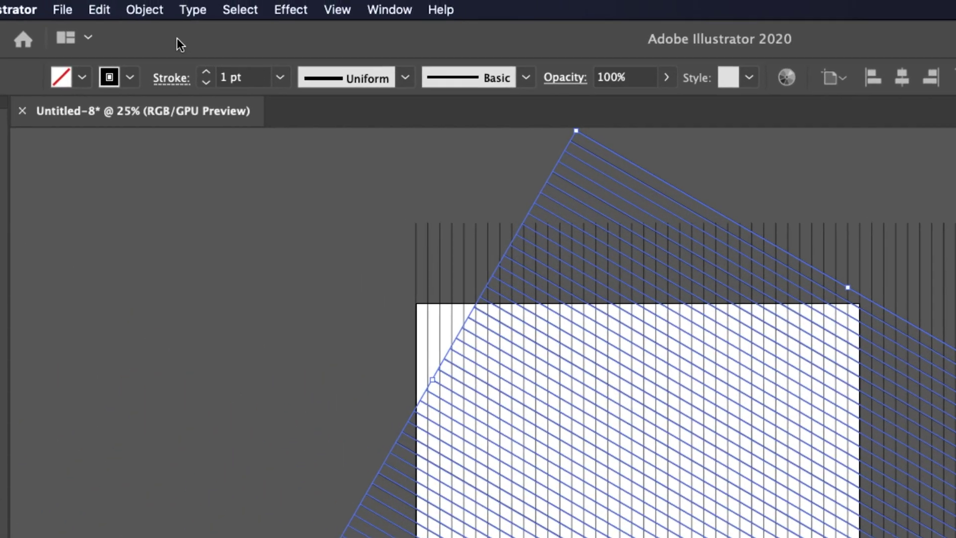
{"action": "left_click", "coordinate": [145, 10]}
{"action": "mouse_move", "coordinate": [161, 37]}
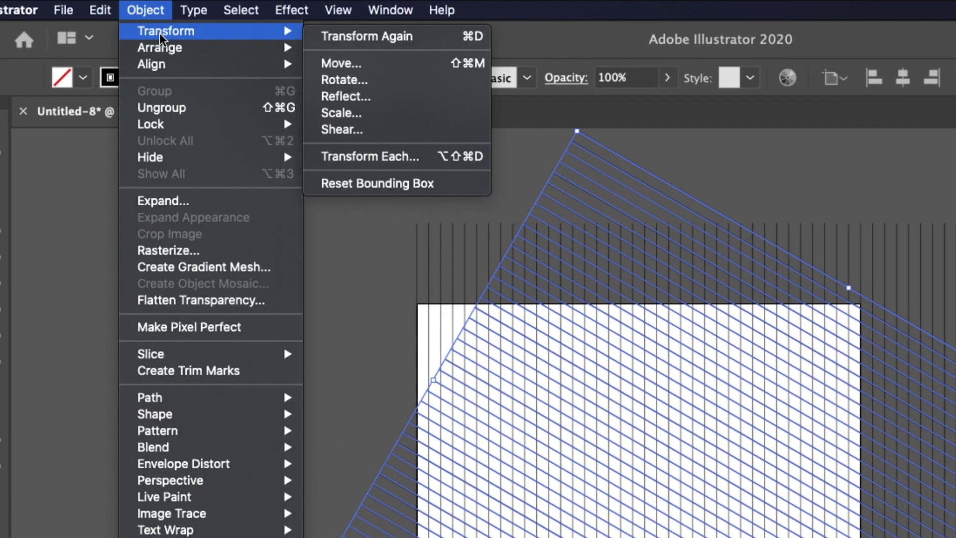
{"action": "left_click", "coordinate": [423, 100]}
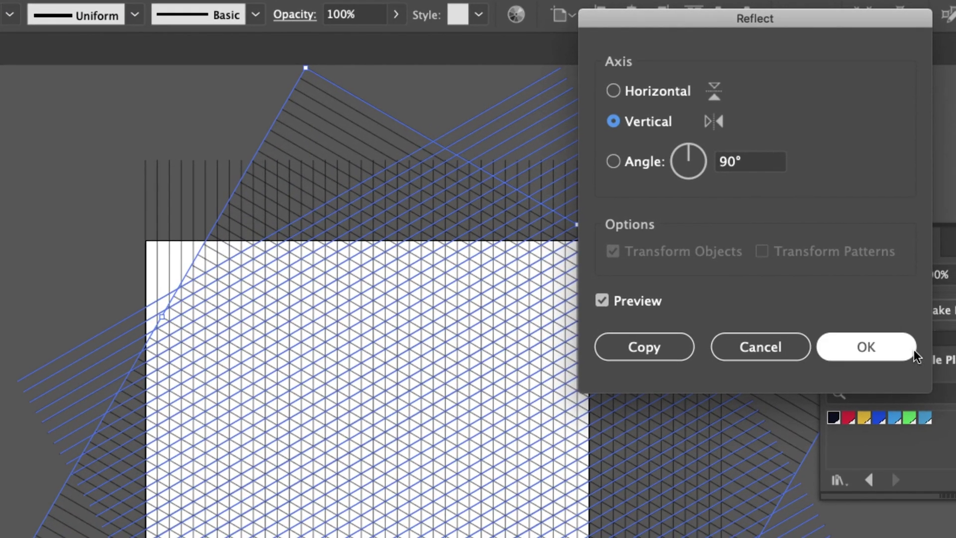
{"action": "left_click", "coordinate": [955, 415]}
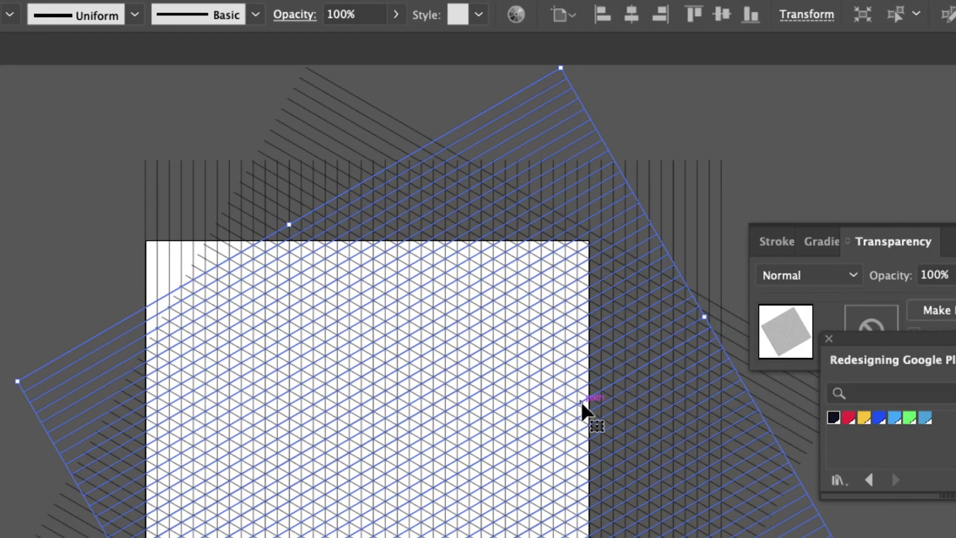
Select the vertical, rotated and reflected line sets and group them into one grid
{"action": "key", "text": "super+equal"}
{"action": "key", "text": "super+equal"}
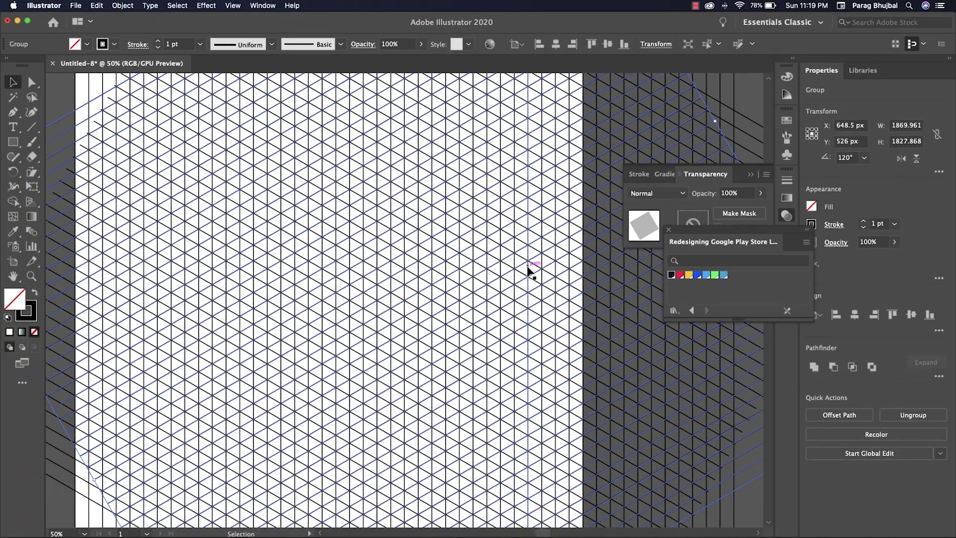
{"action": "key", "text": "super+d"}
{"action": "key", "text": "super+minus"}
{"action": "key", "text": "super+d"}
{"action": "key", "text": "super+z"}
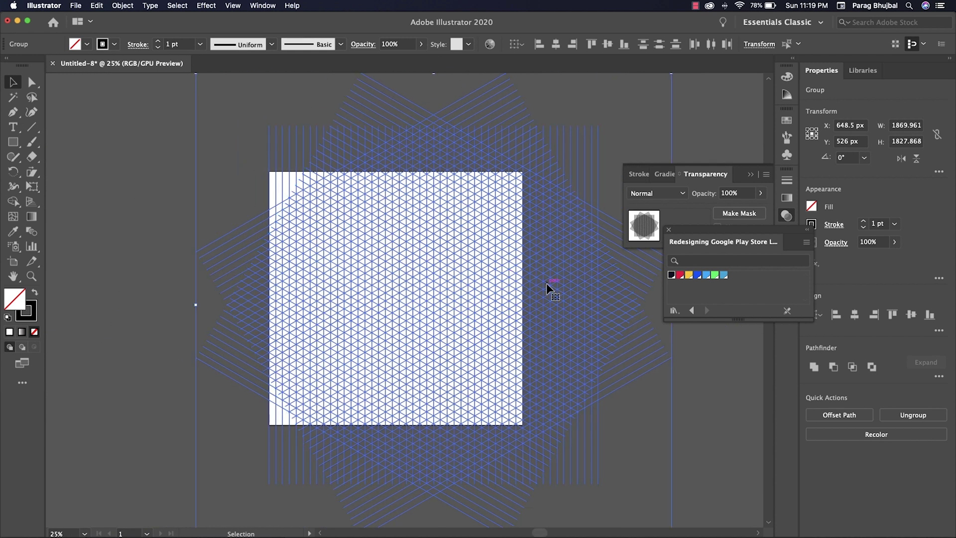
{"action": "key", "text": "super+d"}
{"action": "key", "text": "super+z"}
{"action": "key", "text": "super+d"}
{"action": "key", "text": "super+z"}
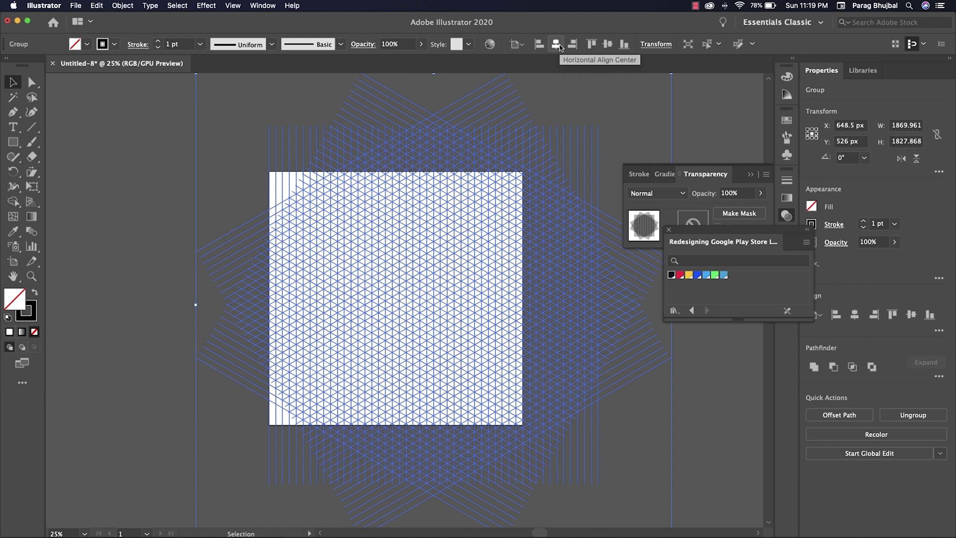
Centre the grid group horizontally and vertically on the artboard, and enlarge it proportionally to about 1.4 times its size
{"action": "left_click", "coordinate": [559, 46]}
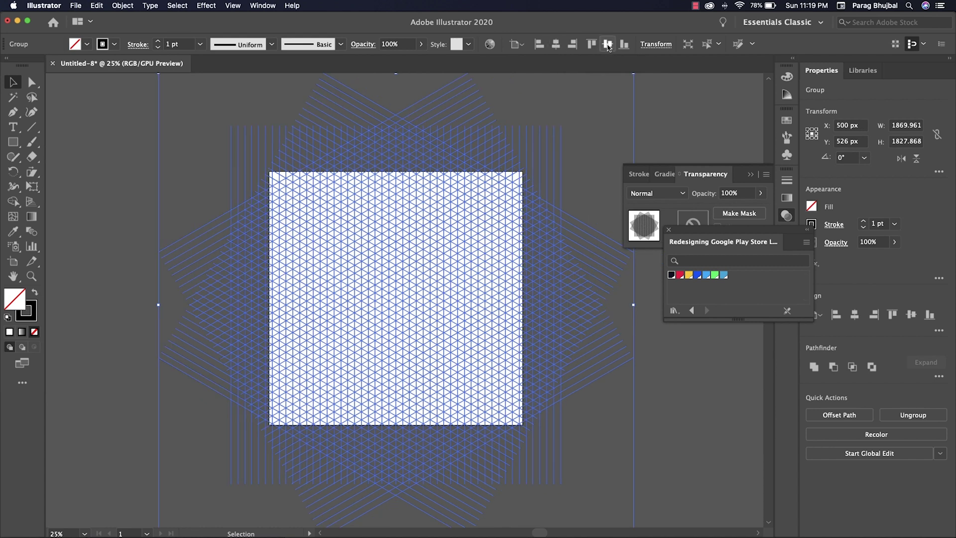
{"action": "left_click", "coordinate": [607, 43]}
{"action": "scroll", "coordinate": [533, 224], "scroll_direction": "up", "scroll_amount": 5}
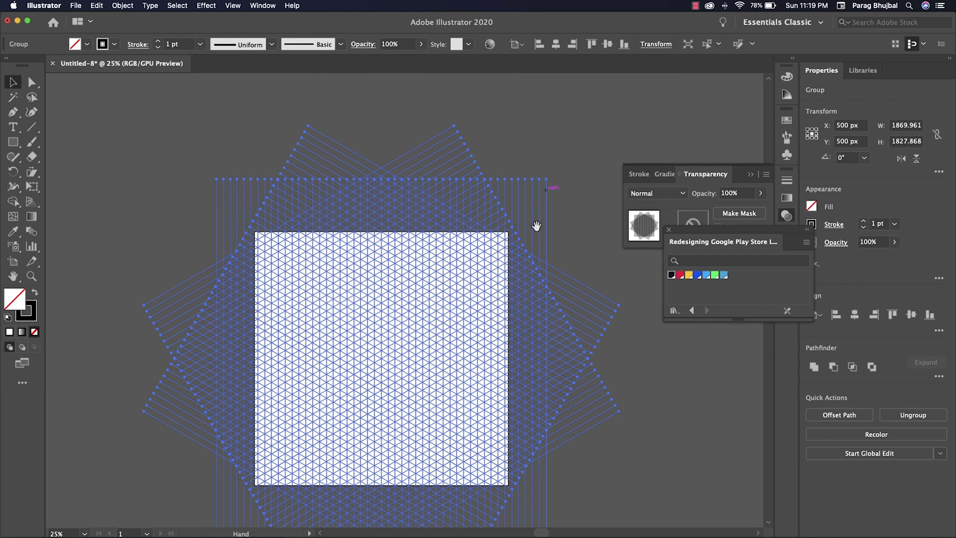
{"action": "mouse_move", "coordinate": [597, 167]}
{"action": "left_mouse_down"}
{"action": "mouse_move", "coordinate": [684, 87]}
{"action": "mouse_move", "coordinate": [699, 115]}
{"action": "left_mouse_up"}
{"action": "scroll", "coordinate": [542, 169], "scroll_direction": "down", "scroll_amount": 10}
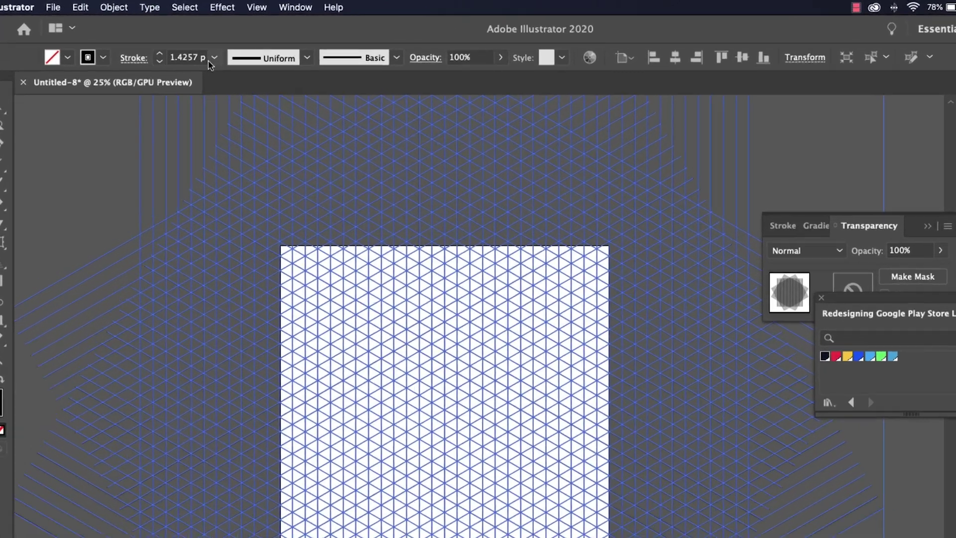
Set the grid group's stroke weight to 0.25 pt and deselect it
{"action": "left_click", "coordinate": [200, 43]}
{"action": "left_click", "coordinate": [223, 61]}
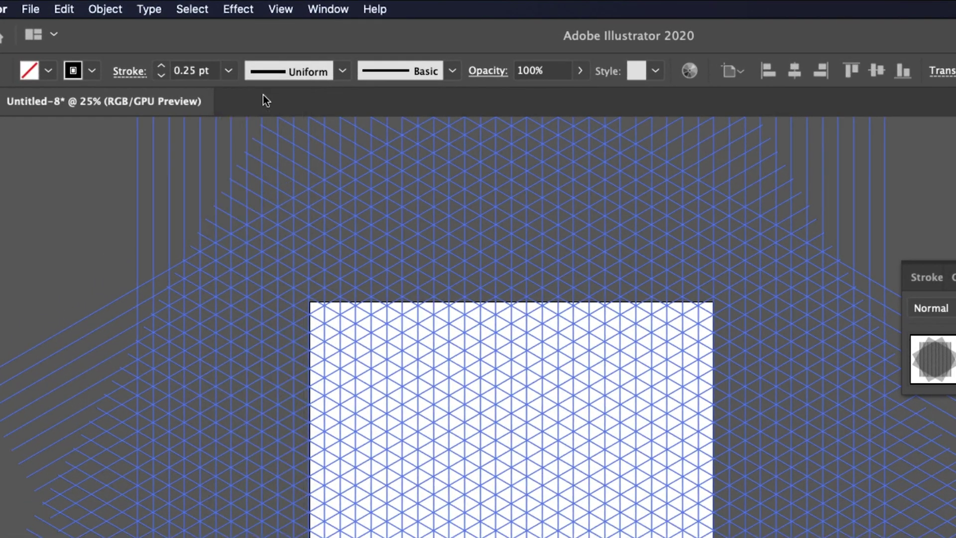
{"action": "left_click", "coordinate": [110, 146]}
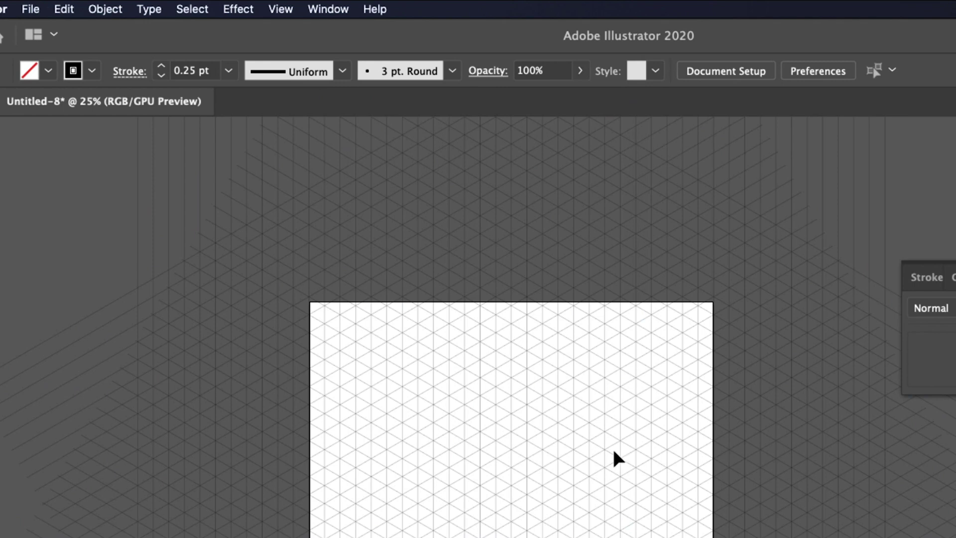
Show the document's layers, then lock the layer holding the line grid and rename it grid
{"action": "key", "text": "super+equal"}
{"action": "key", "text": "super+equal"}
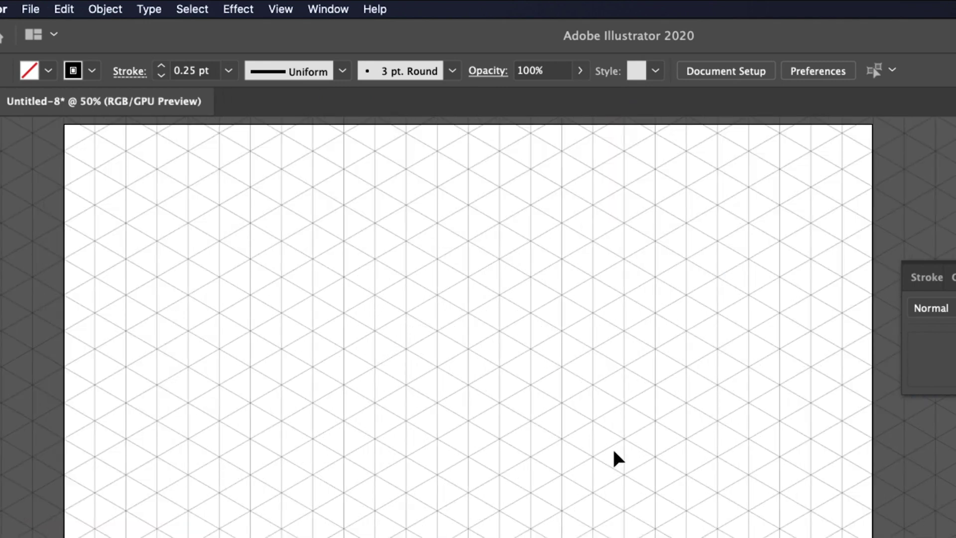
{"action": "left_click_drag", "start_coordinate": [533, 435], "coordinate": [601, 412]}
{"action": "left_click", "coordinate": [601, 412]}
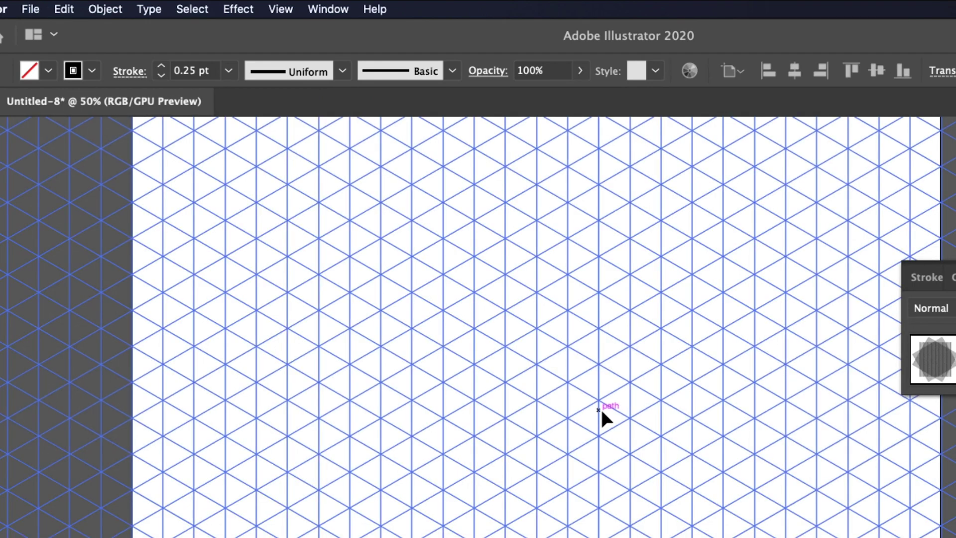
{"action": "left_click", "coordinate": [328, 9]}
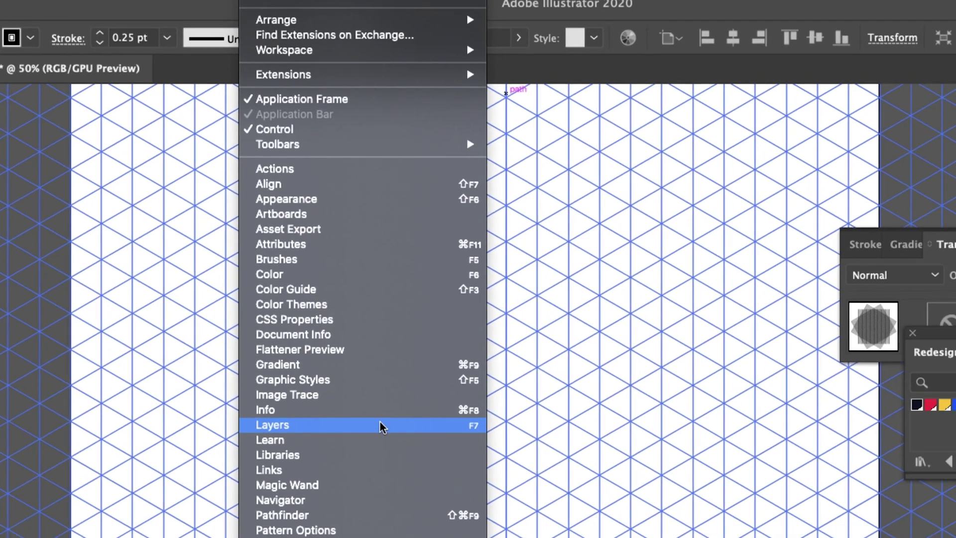
{"action": "left_click", "coordinate": [380, 426]}
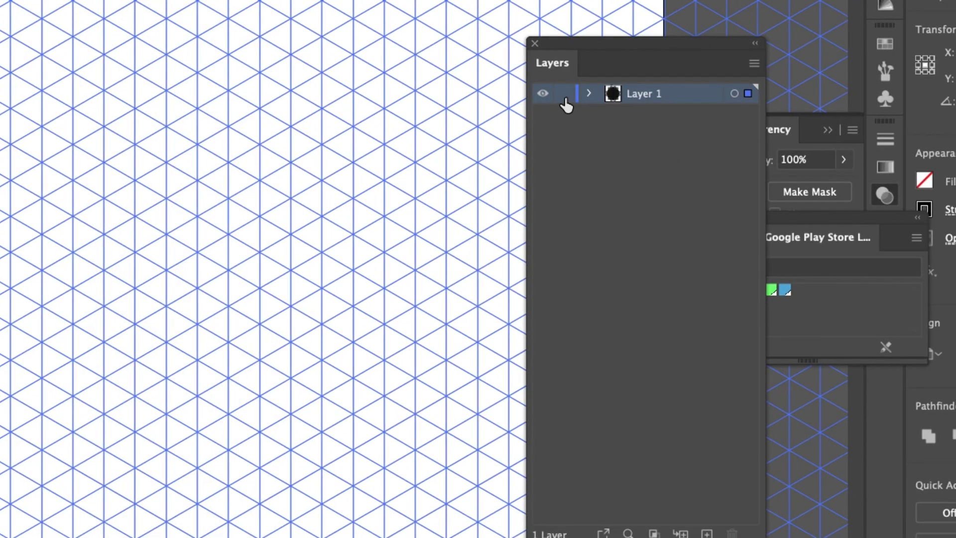
{"action": "left_click", "coordinate": [564, 98]}
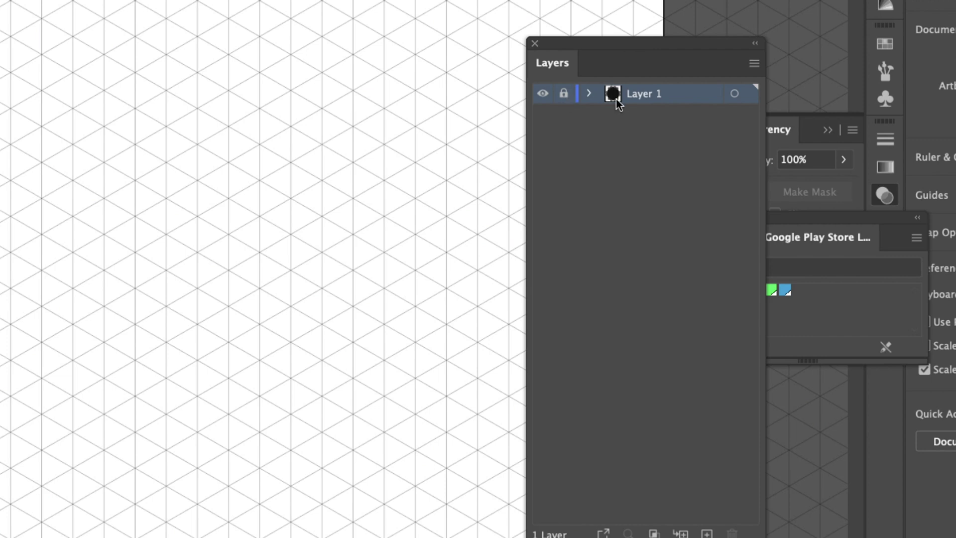
{"action": "double_click", "coordinate": [642, 94]}
{"action": "type", "text": "grid"}
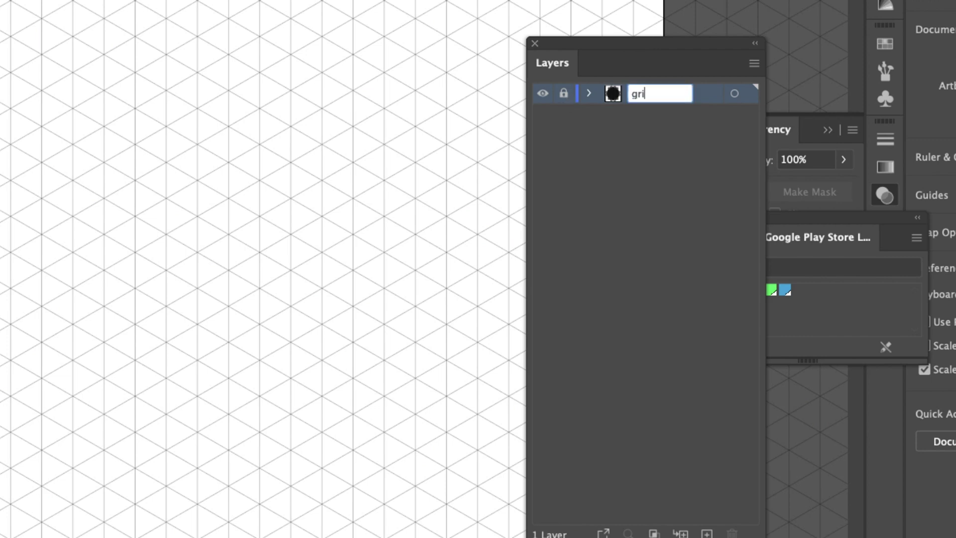
{"action": "key", "text": "Return"}
{"action": "left_click_drag", "start_coordinate": [550, 51], "coordinate": [710, 102]}
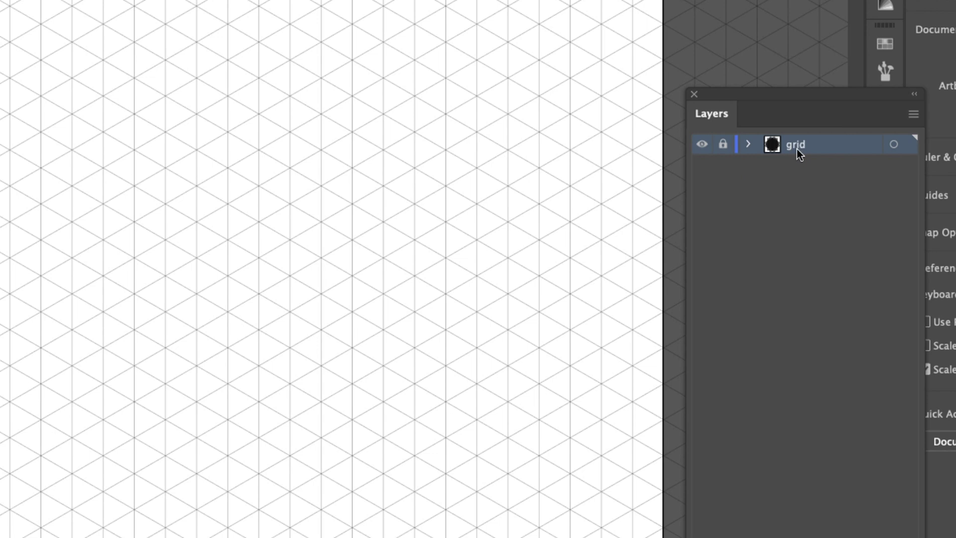
Add a new layer above the grid layer and name it logo
{"action": "key", "text": "super+l"}
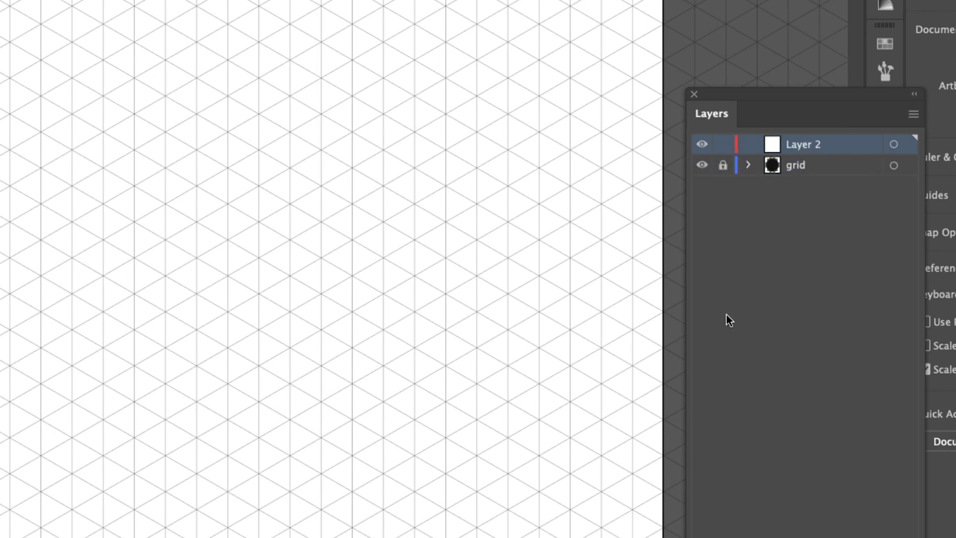
{"action": "double_click", "coordinate": [821, 145]}
{"action": "type", "text": "top"}
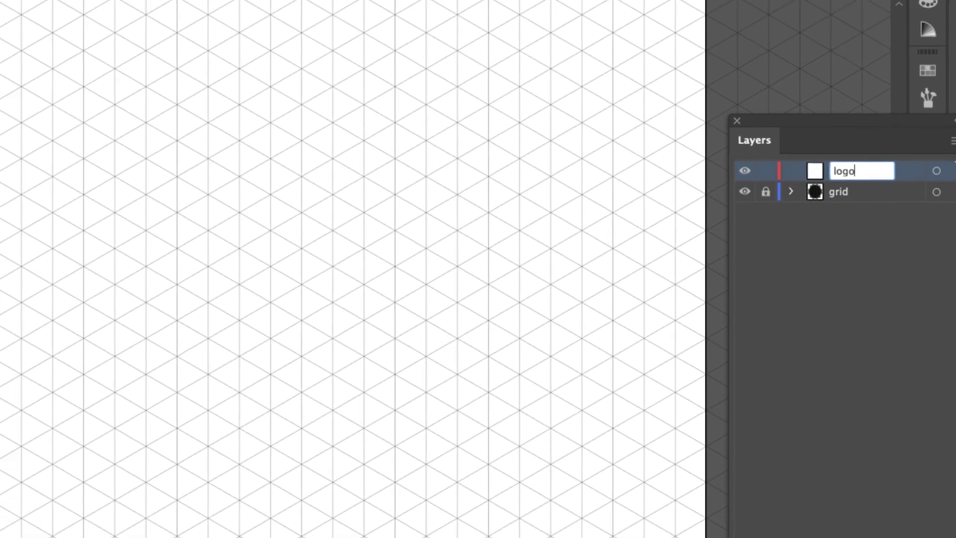
Turn on Snap to Point and turn off Snap to Pixel
{"action": "left_click", "coordinate": [219, 7]}
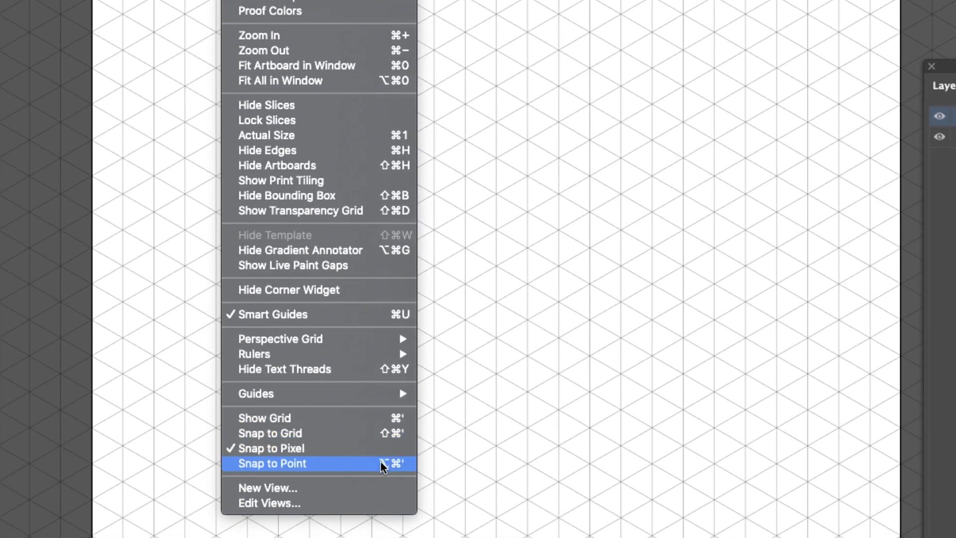
{"action": "left_click", "coordinate": [381, 463]}
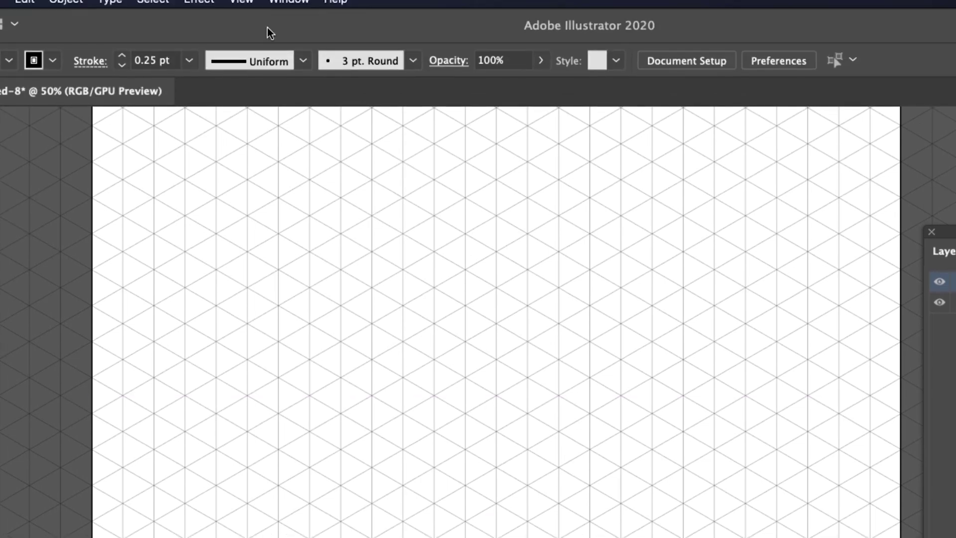
{"action": "left_click", "coordinate": [241, 8]}
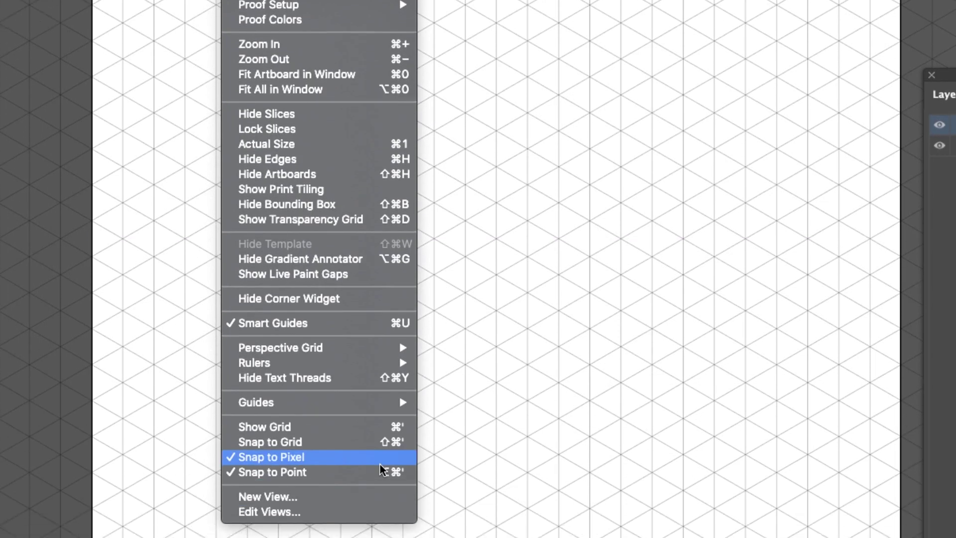
{"action": "left_click", "coordinate": [381, 416]}
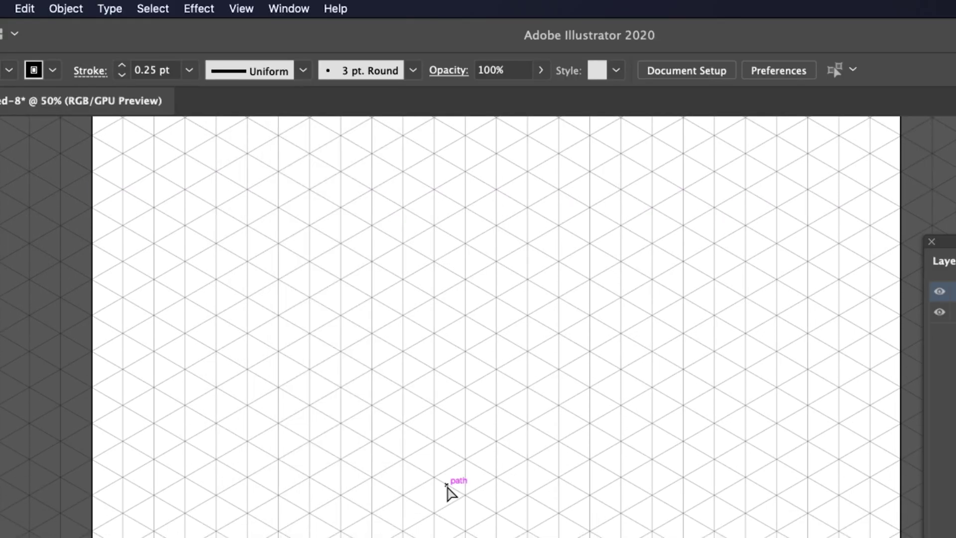
Draw a closed rhombus on the logo layer with the Pen tool, following four neighbouring grid intersections with sides of about 44 px, and deselect it
{"action": "key", "text": "super+equal"}
{"action": "key", "text": "super+equal"}
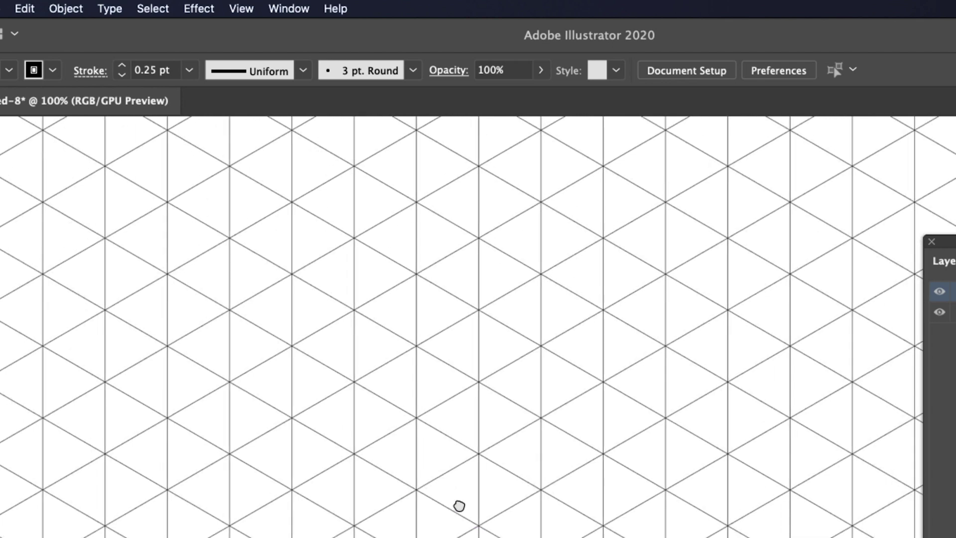
{"action": "left_click_drag", "start_coordinate": [459, 506], "coordinate": [388, 425]}
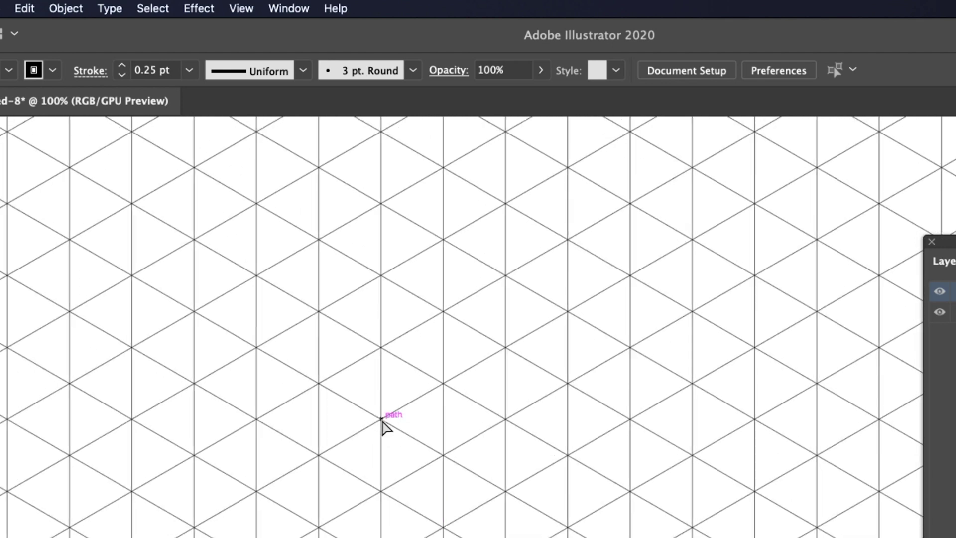
{"action": "key", "text": "super+equal"}
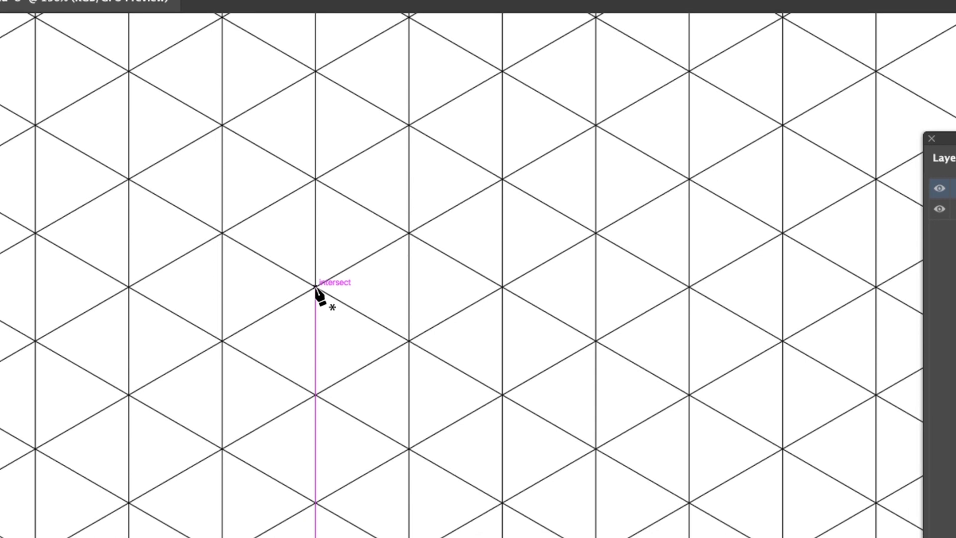
{"action": "left_click", "coordinate": [315, 286]}
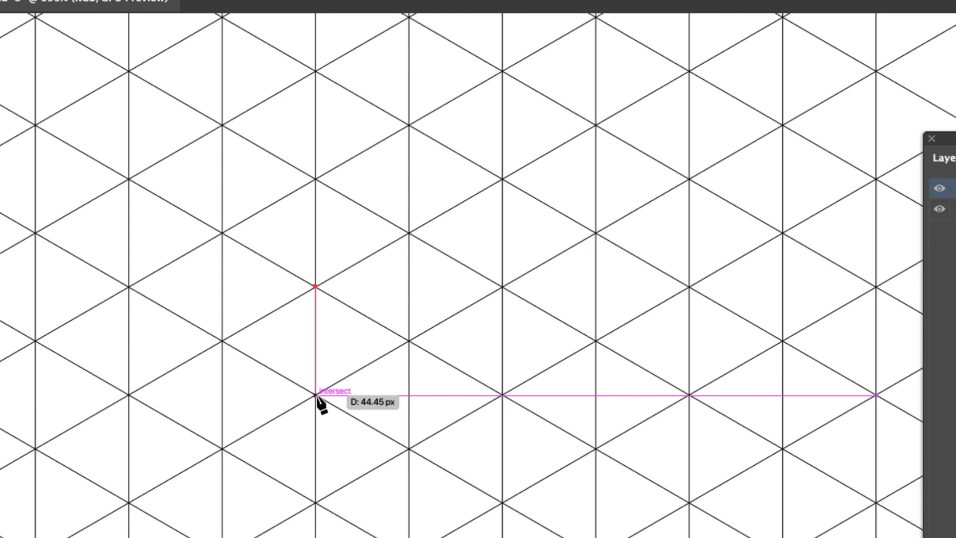
{"action": "left_click", "coordinate": [315, 395]}
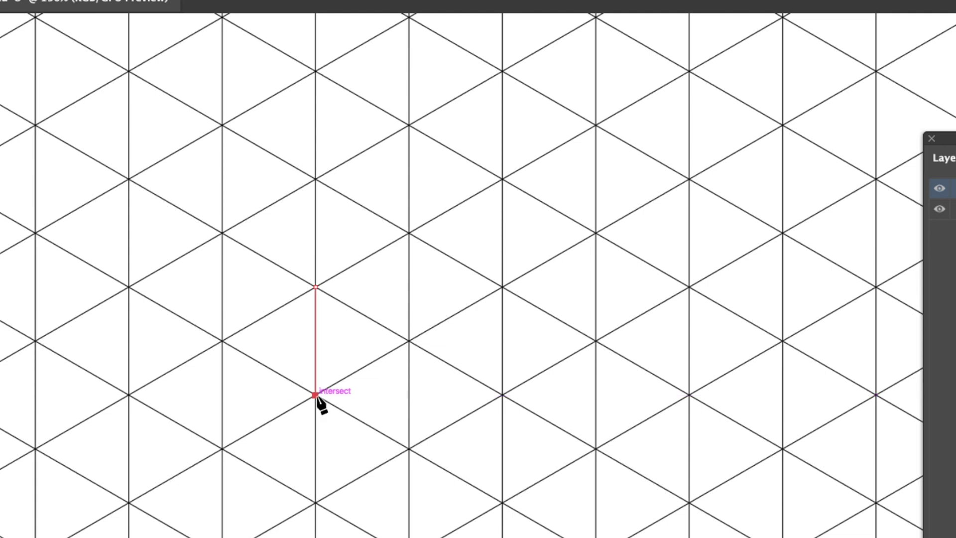
{"action": "left_click", "coordinate": [408, 447]}
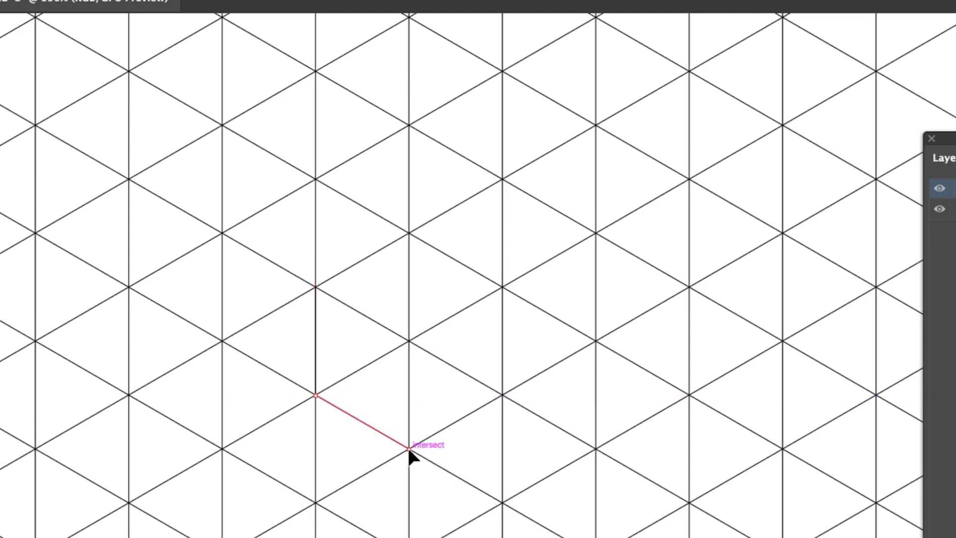
{"action": "left_click", "coordinate": [408, 341]}
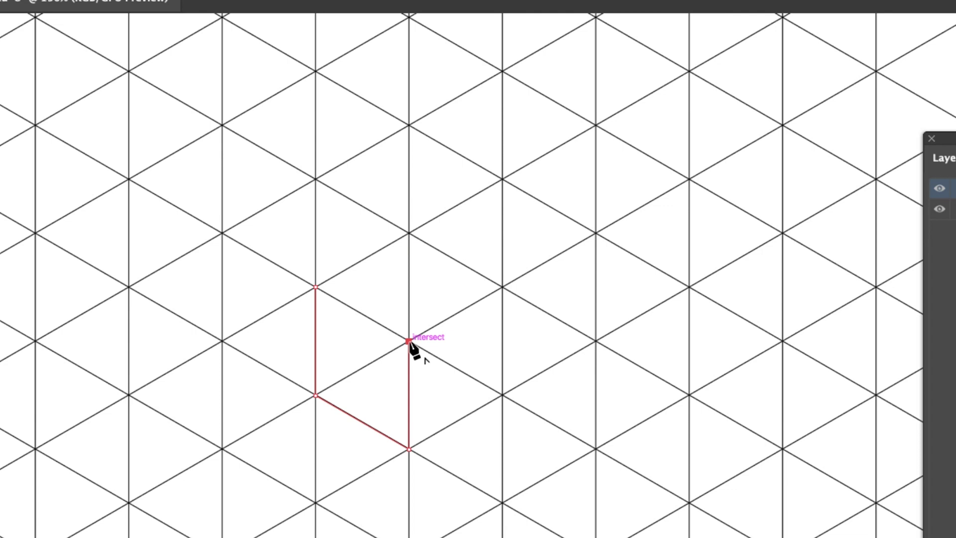
{"action": "left_click", "coordinate": [315, 286]}
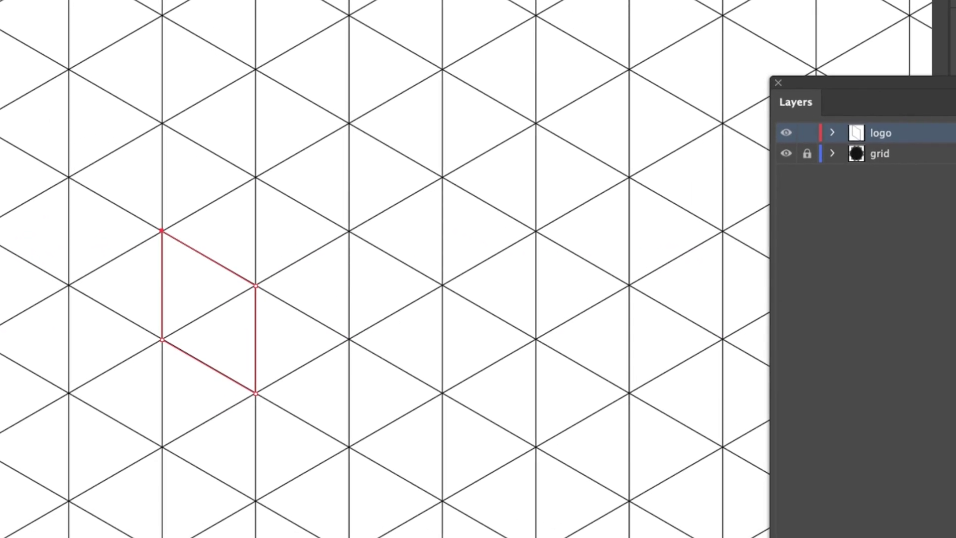
{"action": "left_click", "coordinate": [378, 249], "text": "super"}
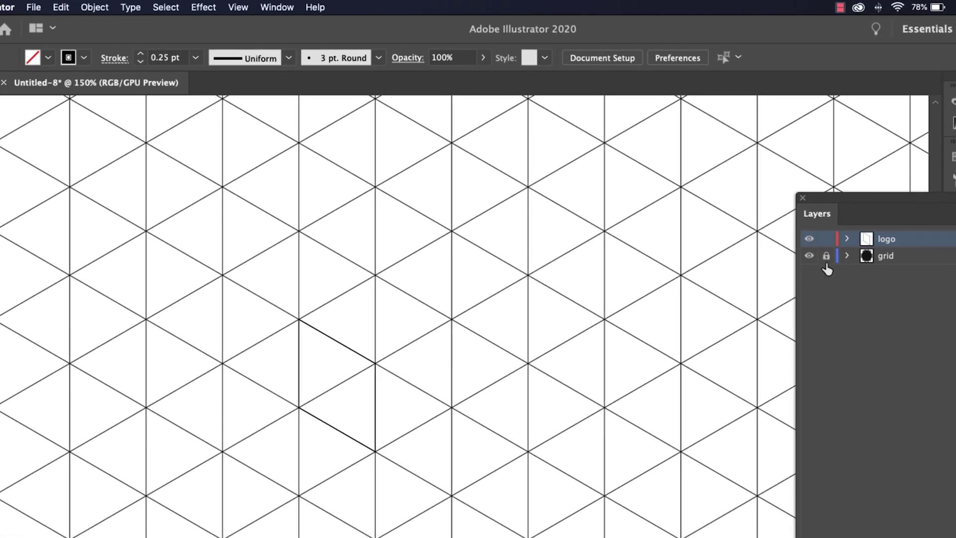
Unlock the grid layer and, with the grid selected, load the swatch library Redesigning Google Play Store Logo.ase
{"action": "left_click", "coordinate": [825, 263]}
{"action": "left_click", "coordinate": [683, 275]}
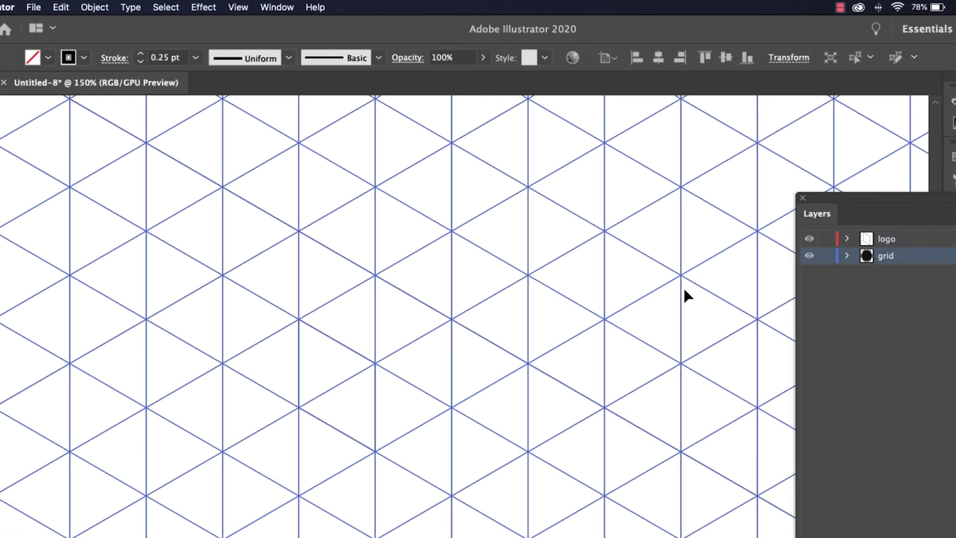
{"action": "left_click", "coordinate": [48, 58]}
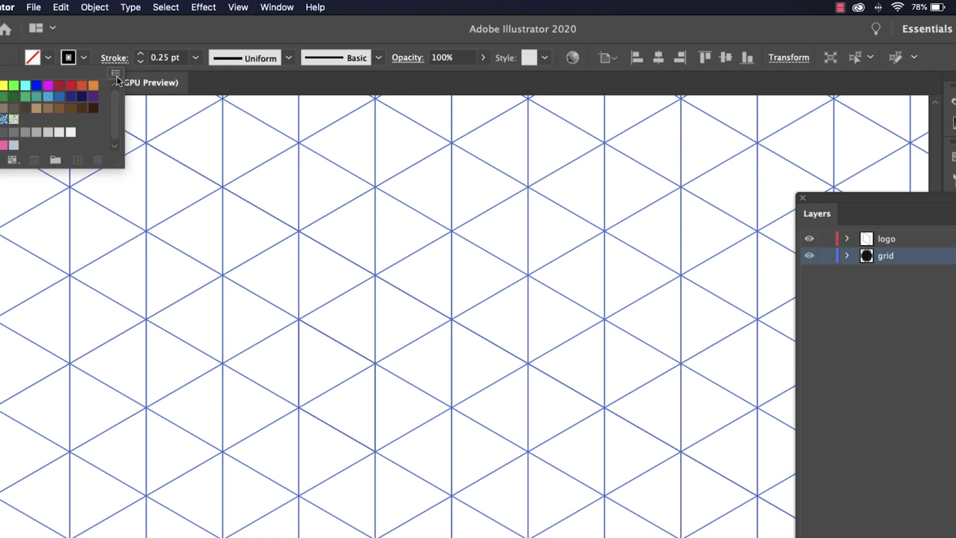
{"action": "left_click", "coordinate": [116, 75]}
{"action": "mouse_move", "coordinate": [234, 343]}
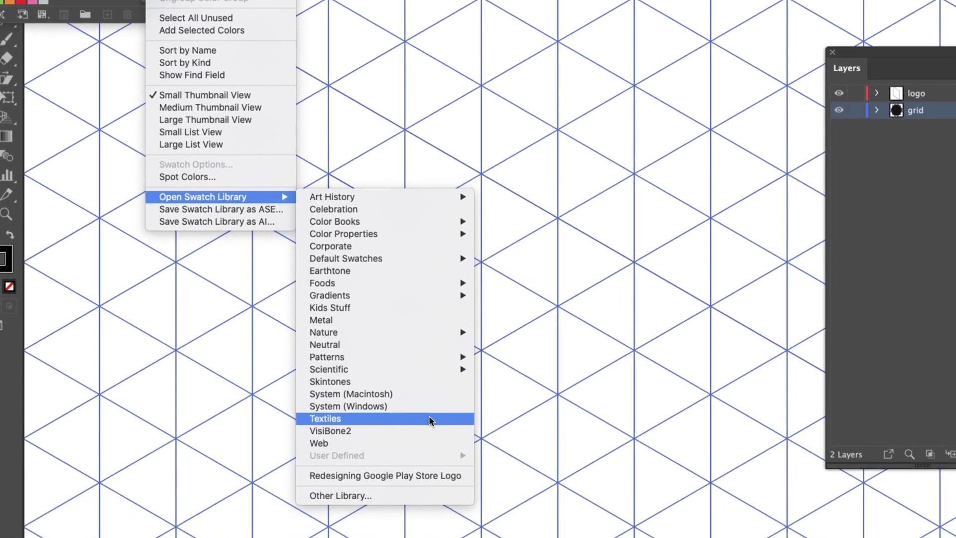
{"action": "left_click", "coordinate": [433, 494]}
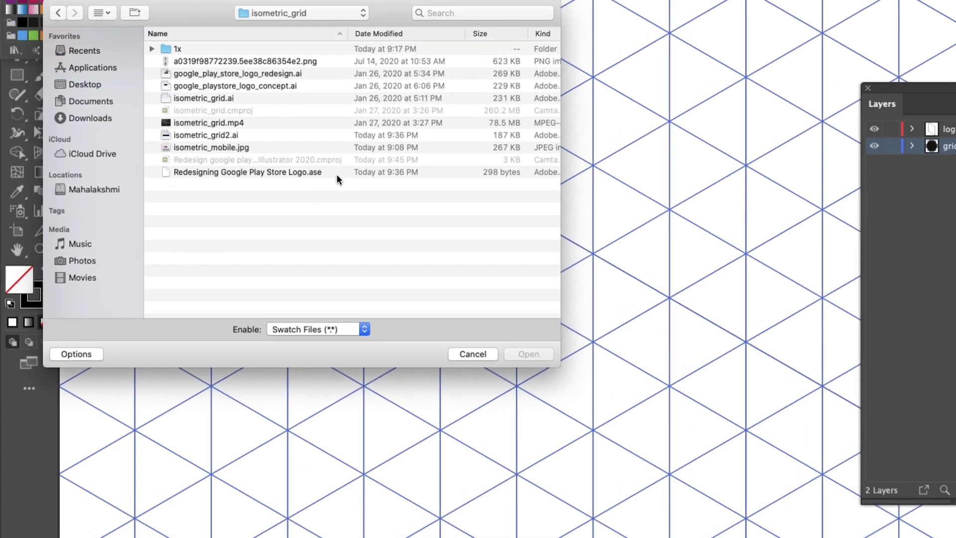
{"action": "double_click", "coordinate": [337, 173]}
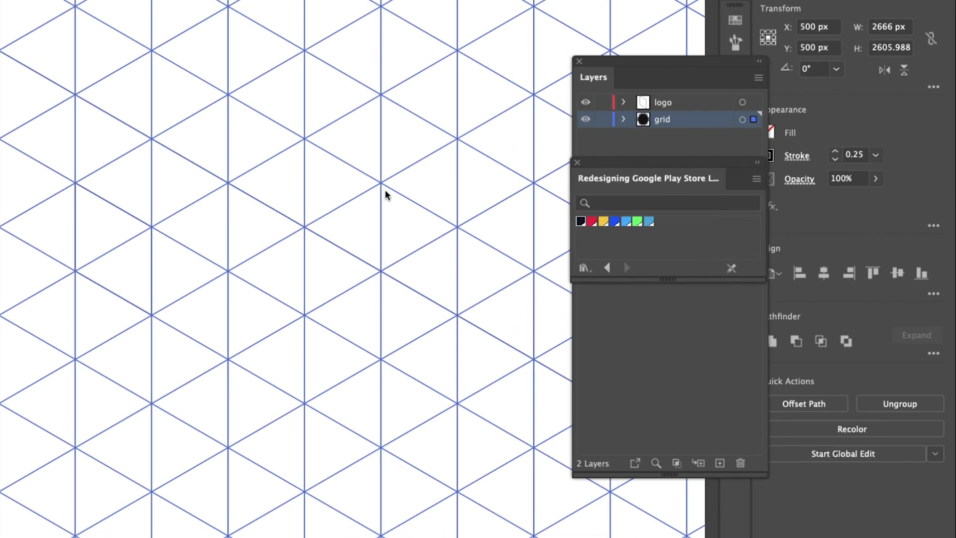
Apply the last blue swatch of the loaded library to the grid's stroke and lock the grid layer again
{"action": "left_click", "coordinate": [39, 249]}
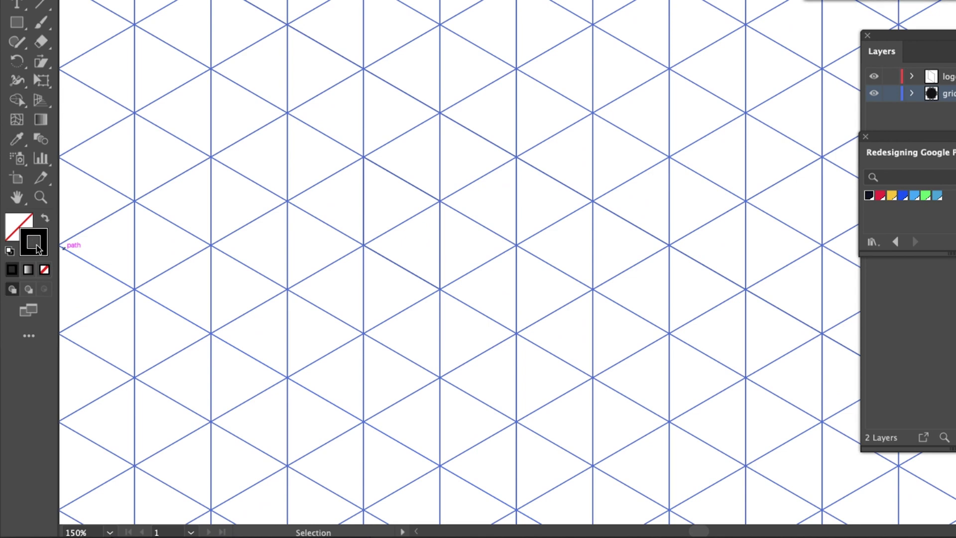
{"action": "left_click", "coordinate": [937, 197]}
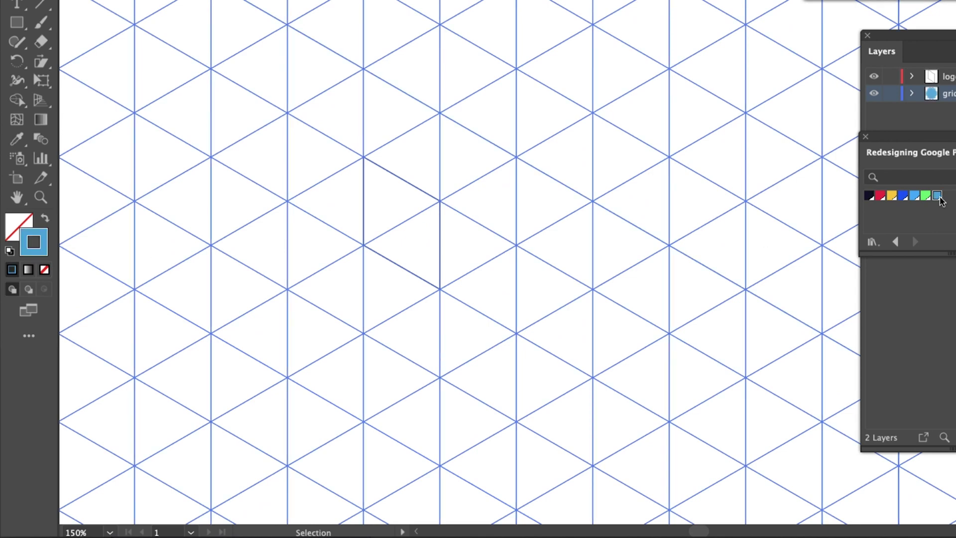
{"action": "left_click", "coordinate": [889, 94]}
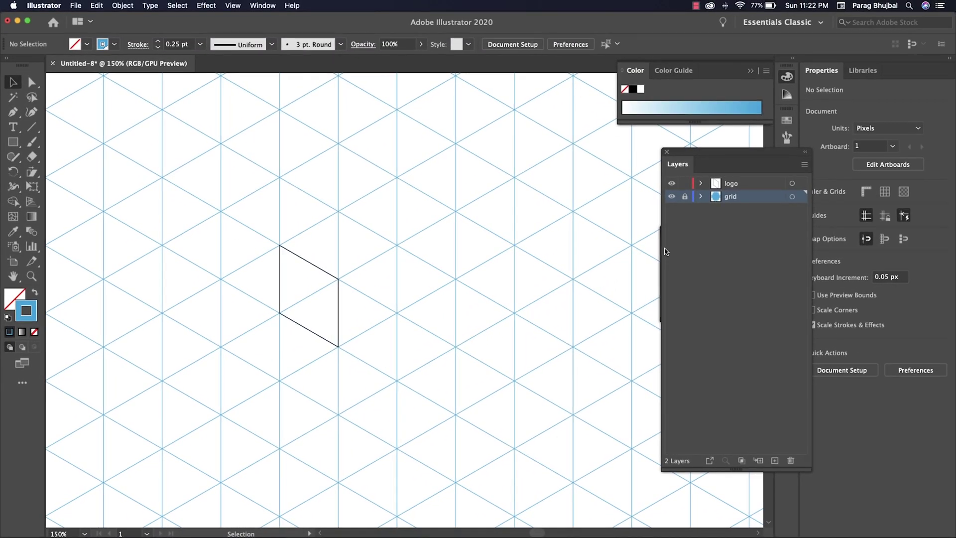
Draw a closed second rhombus on the logo layer with the Pen tool, sharing the first one's right vertical edge, with sides about 44 px
{"action": "scroll", "coordinate": [480, 241], "scroll_direction": "up", "scroll_amount": 1}
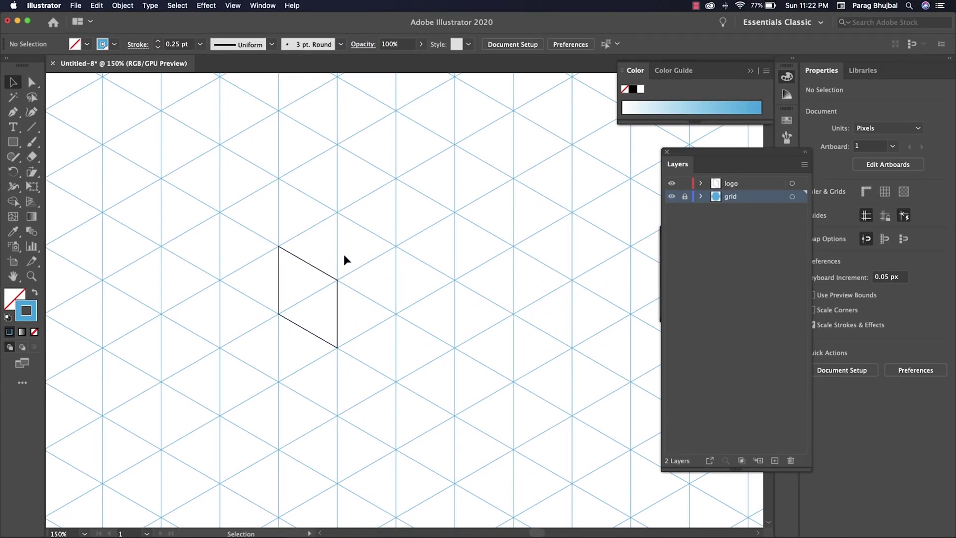
{"action": "key", "text": "super+equal"}
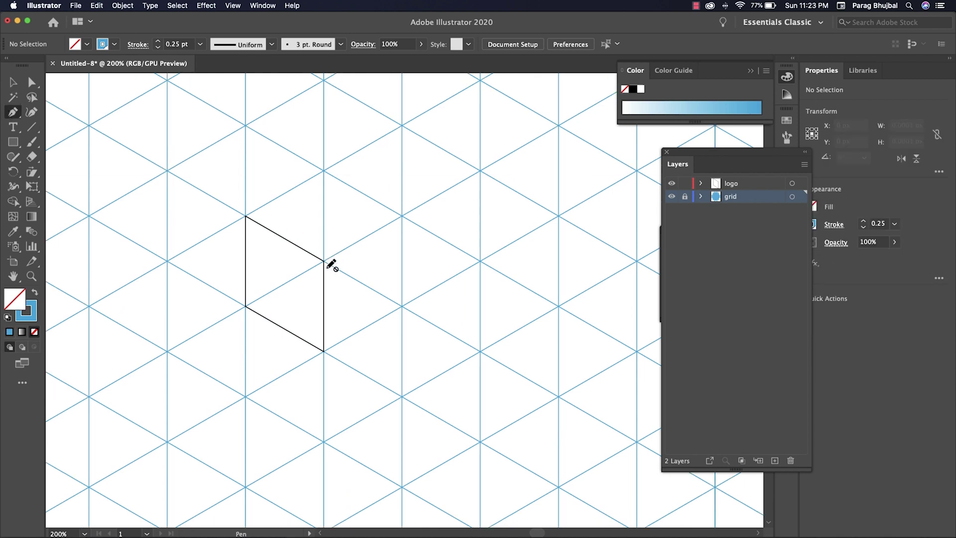
{"action": "left_click", "coordinate": [746, 183]}
{"action": "left_click", "coordinate": [323, 260]}
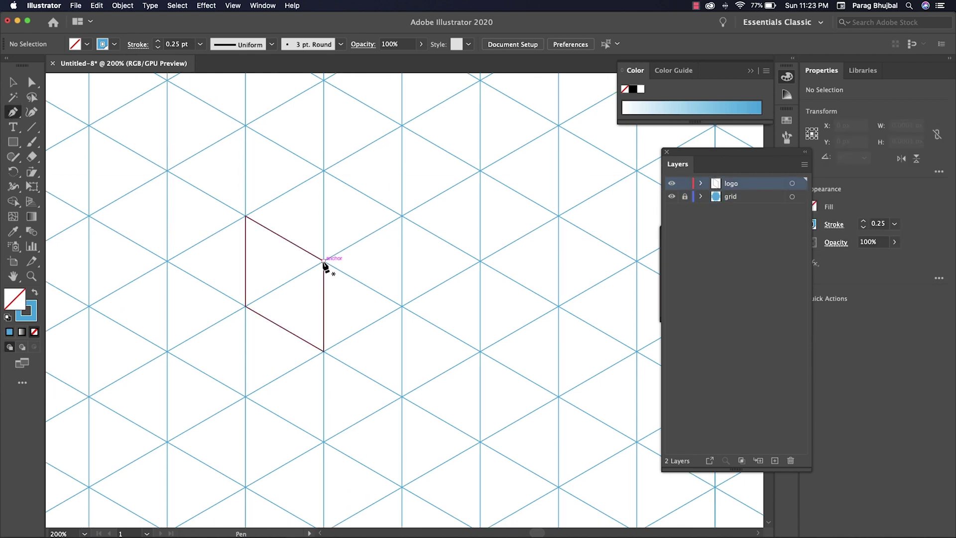
{"action": "left_click", "coordinate": [402, 216]}
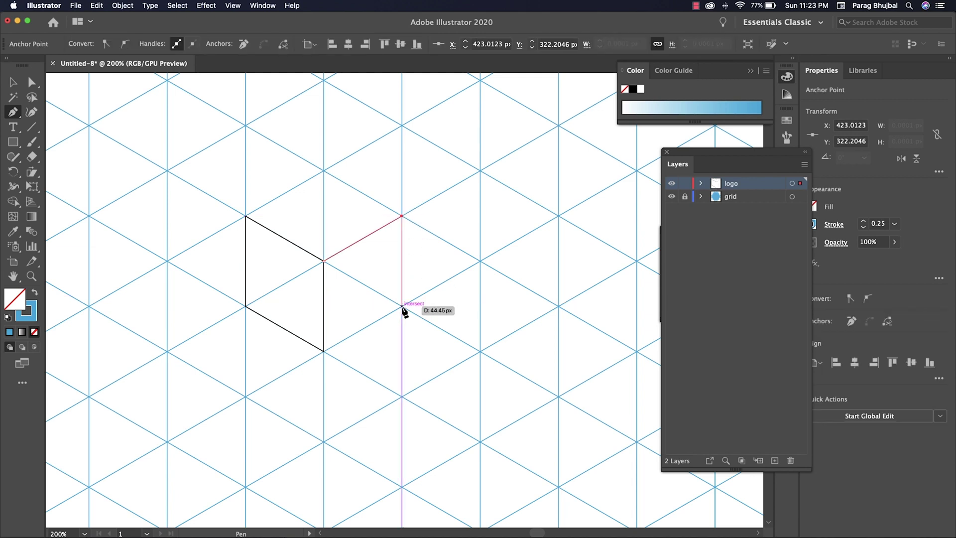
{"action": "left_click", "coordinate": [402, 305]}
{"action": "left_click", "coordinate": [323, 350]}
{"action": "left_click", "coordinate": [333, 273], "text": "super"}
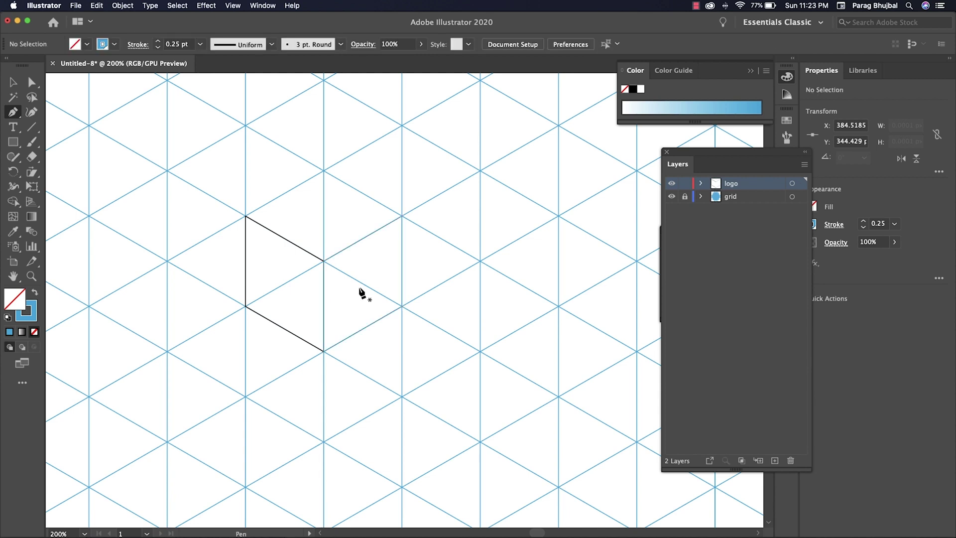
{"action": "left_click_drag", "start_coordinate": [363, 292], "coordinate": [384, 343]}
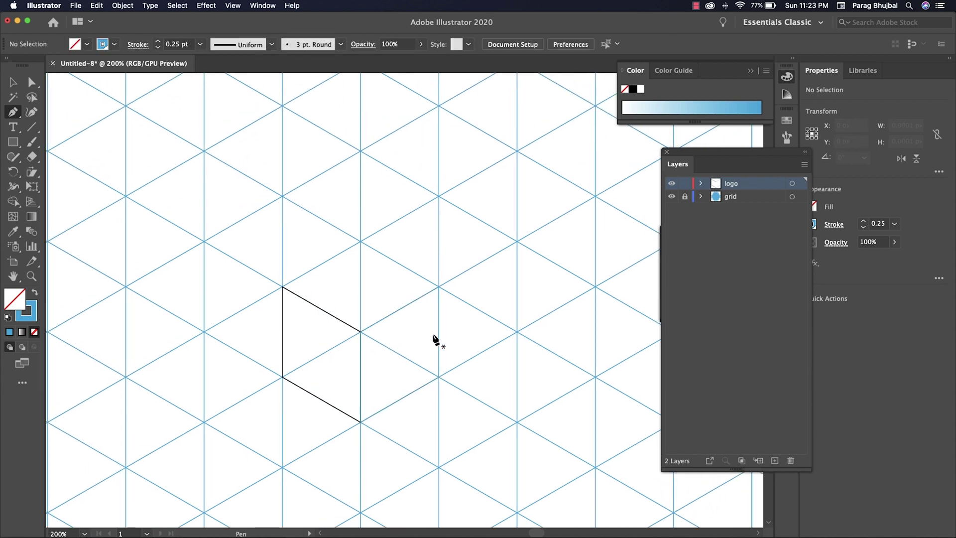
Apply the default white fill and 1 pt black stroke to both rhombuses
{"action": "left_click", "coordinate": [13, 82]}
{"action": "left_click_drag", "start_coordinate": [447, 338], "coordinate": [447, 338]}
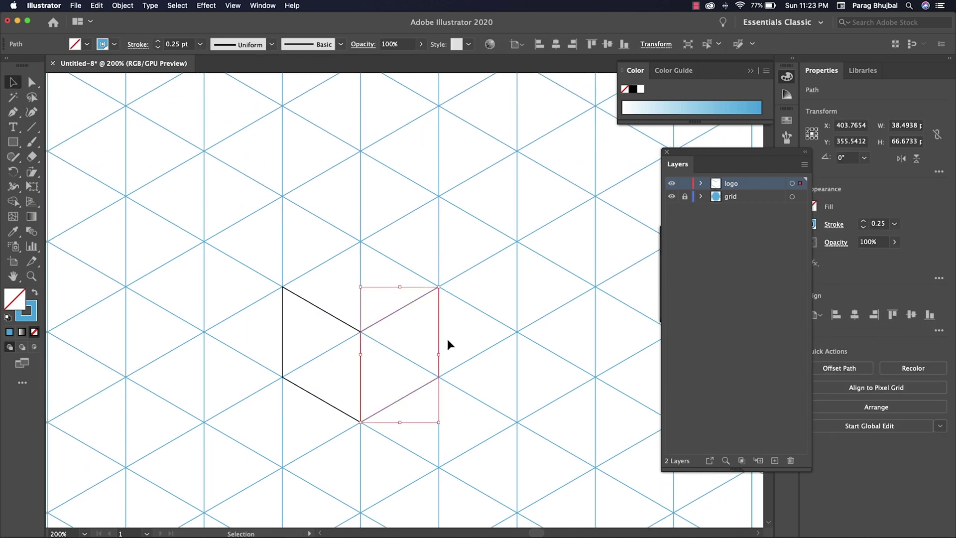
{"action": "key", "text": "d"}
{"action": "left_click", "coordinate": [285, 327]}
{"action": "key", "text": "d"}
{"action": "left_click", "coordinate": [262, 312]}
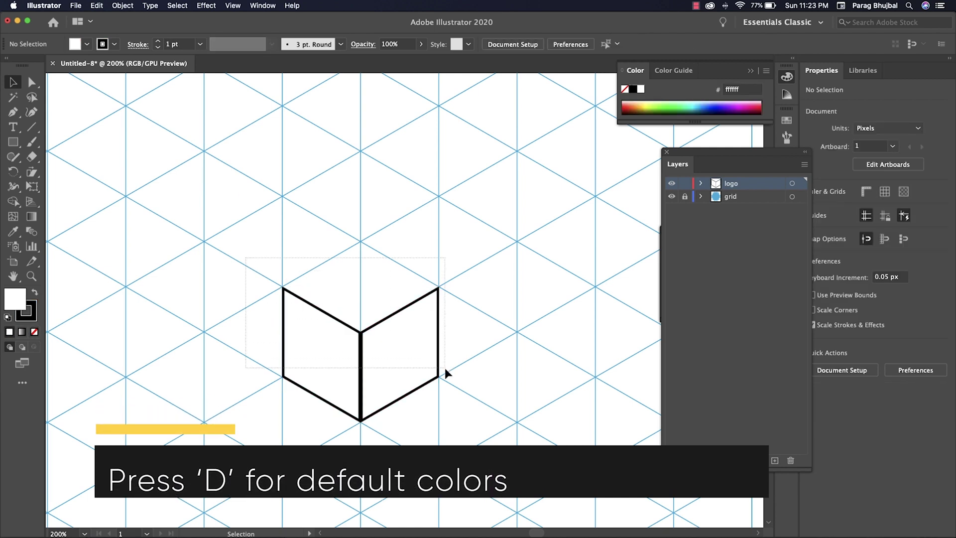
{"action": "key", "text": "super+a"}
{"action": "left_click", "coordinate": [243, 278]}
Draw the cube's closed top face with the Pen tool, joining the upper edges of both rhombuses to the grid intersection above, and deselect it
{"action": "left_click", "coordinate": [13, 113]}
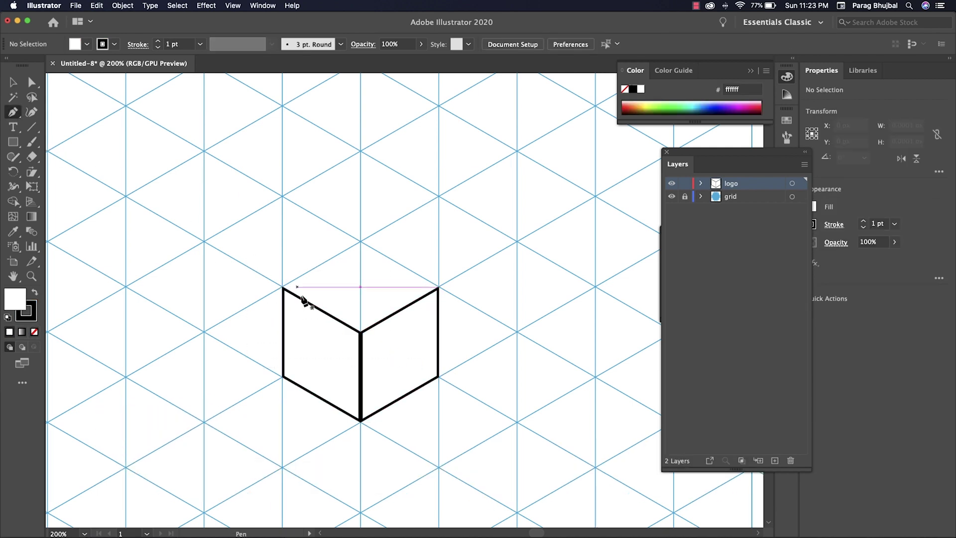
{"action": "left_click", "coordinate": [283, 287]}
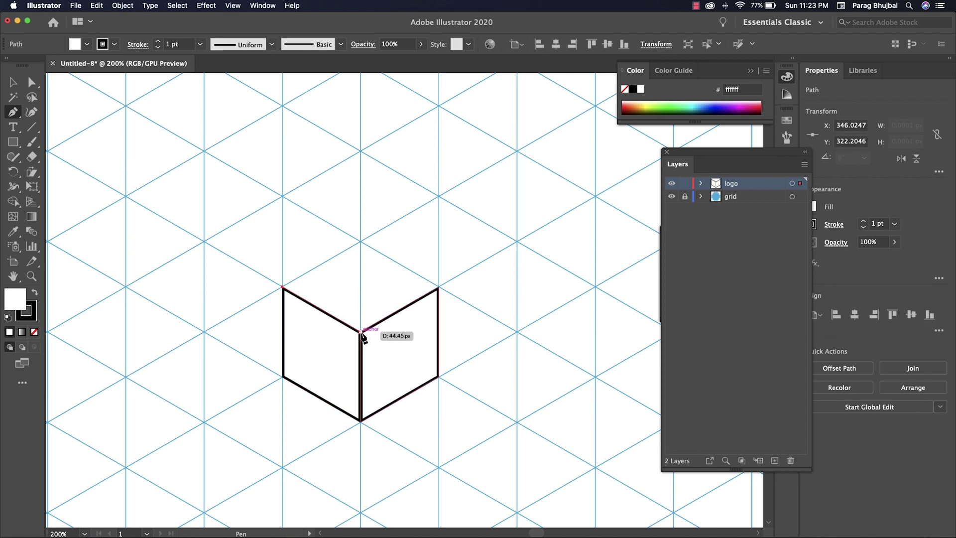
{"action": "left_click", "coordinate": [361, 331]}
{"action": "left_click", "coordinate": [437, 287]}
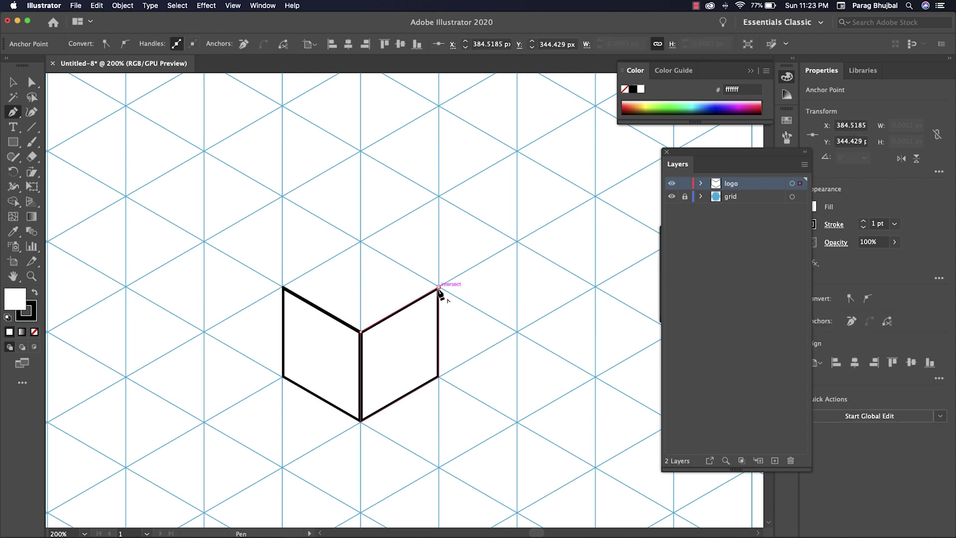
{"action": "left_click", "coordinate": [361, 243]}
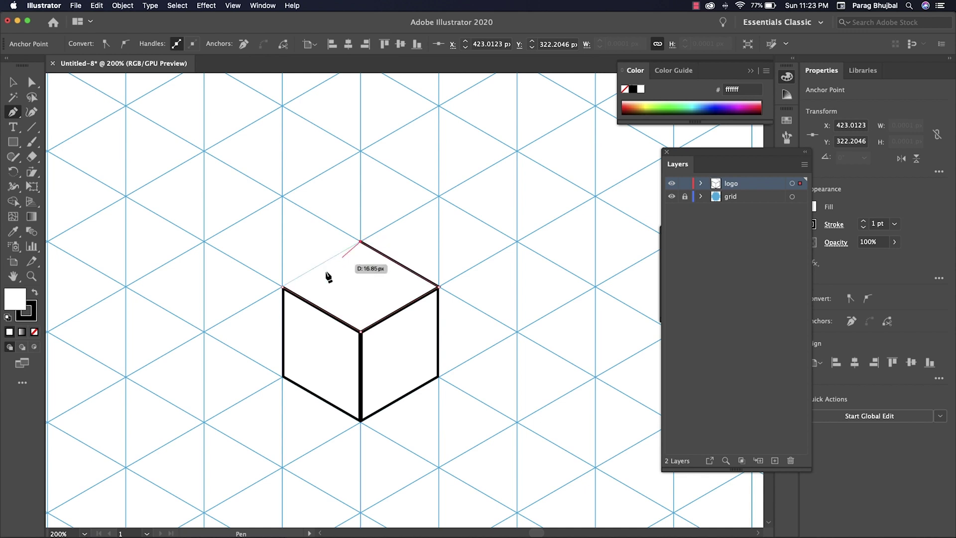
{"action": "left_click", "coordinate": [283, 287]}
{"action": "key", "text": "super+shift+a"}
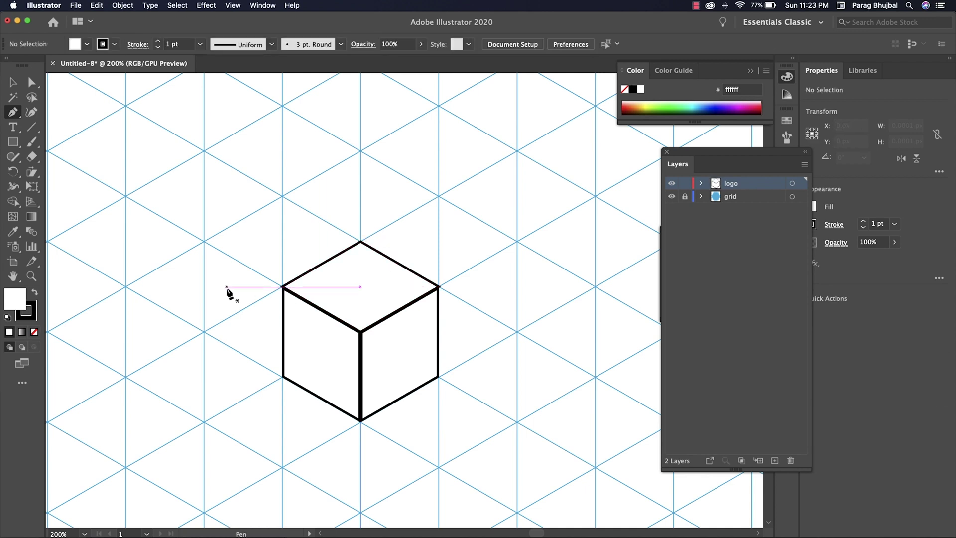
Fill the cube's top face with the library's fifth, light blue swatch and its left face with the fourth, royal blue swatch
{"action": "left_click", "coordinate": [13, 82]}
{"action": "scroll", "coordinate": [293, 204], "scroll_direction": "down", "scroll_amount": 2}
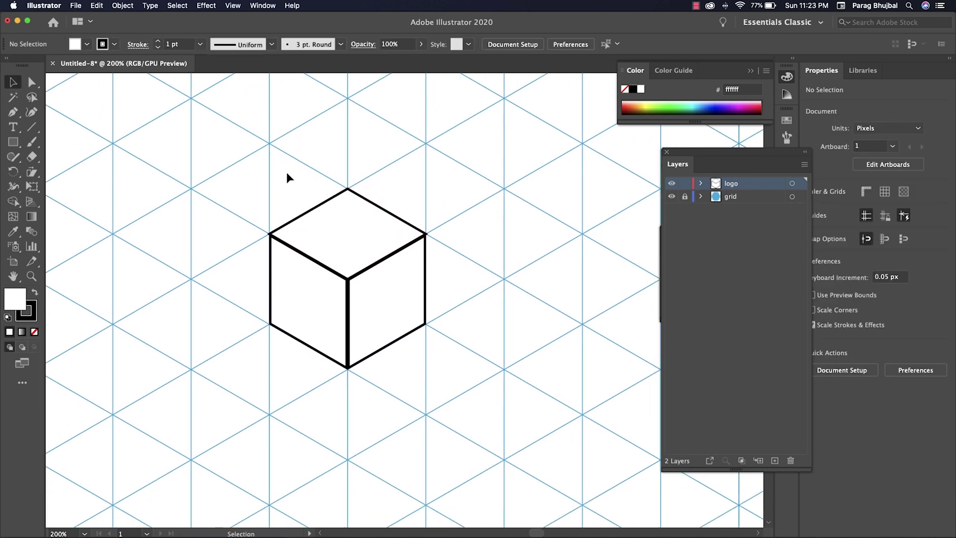
{"action": "left_click", "coordinate": [349, 212]}
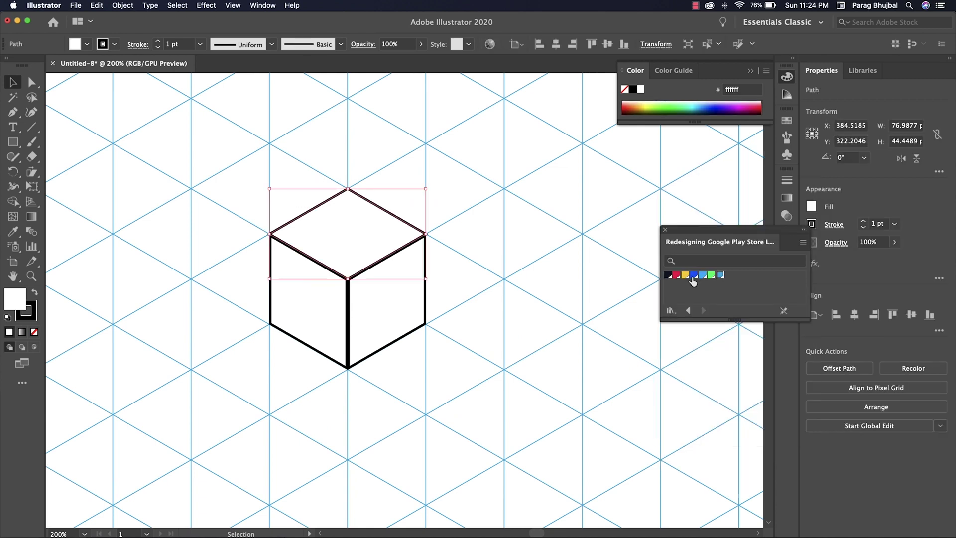
{"action": "left_click", "coordinate": [702, 275]}
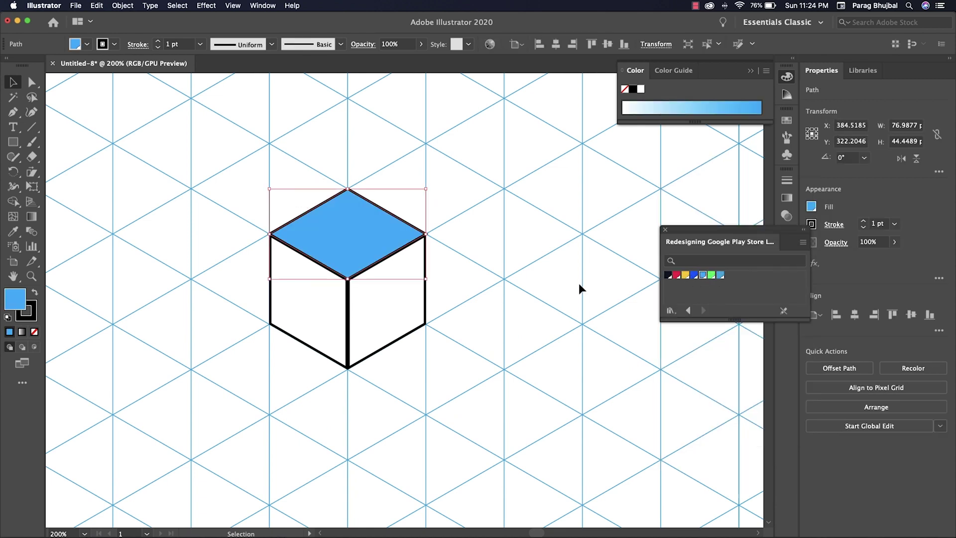
{"action": "left_click", "coordinate": [330, 315]}
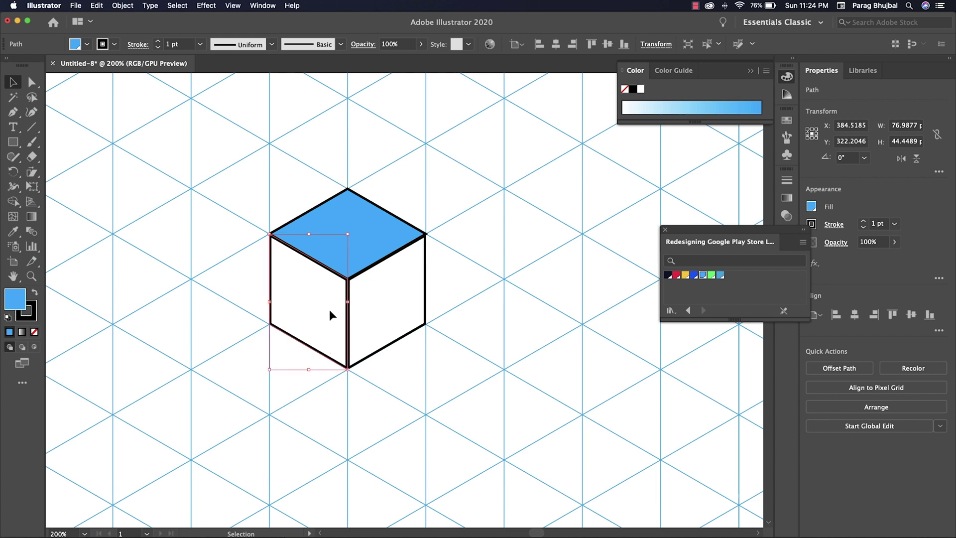
{"action": "left_click", "coordinate": [693, 275]}
{"action": "left_click", "coordinate": [449, 290]}
{"action": "left_click_drag", "start_coordinate": [453, 307], "coordinate": [440, 299]}
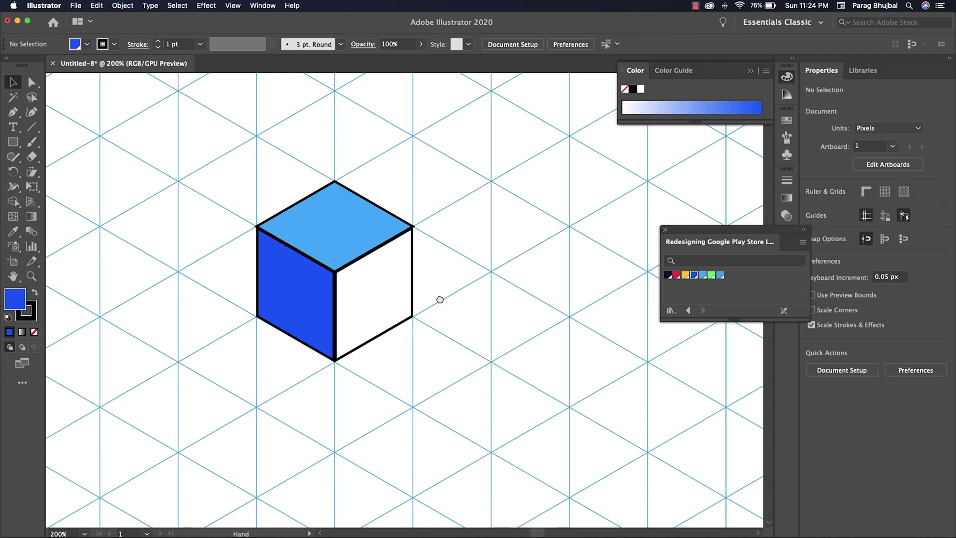
Fill the cube's right face with the library's last blue swatch and deselect it
{"action": "left_click", "coordinate": [394, 299]}
{"action": "left_click", "coordinate": [720, 275]}
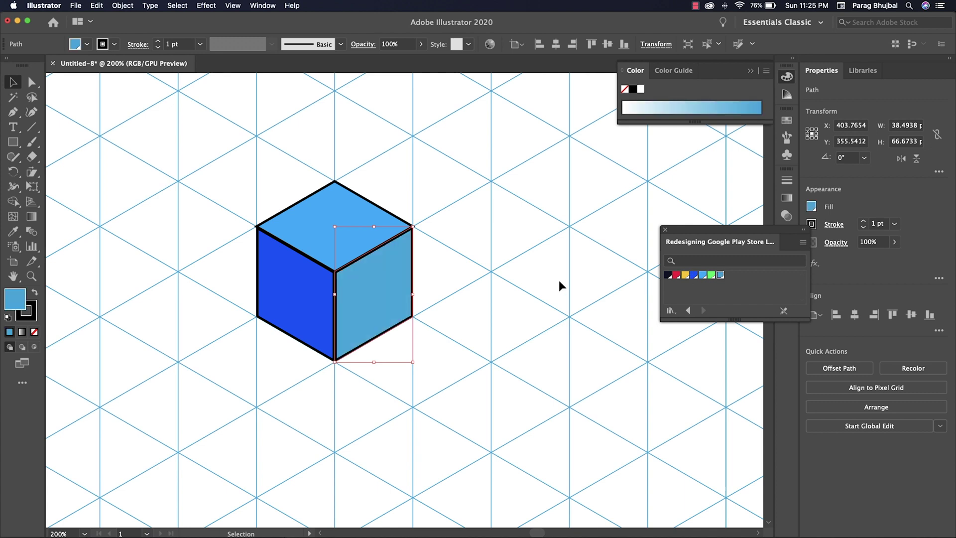
{"action": "left_click", "coordinate": [533, 274]}
{"action": "left_click_drag", "start_coordinate": [534, 275], "coordinate": [555, 319]}
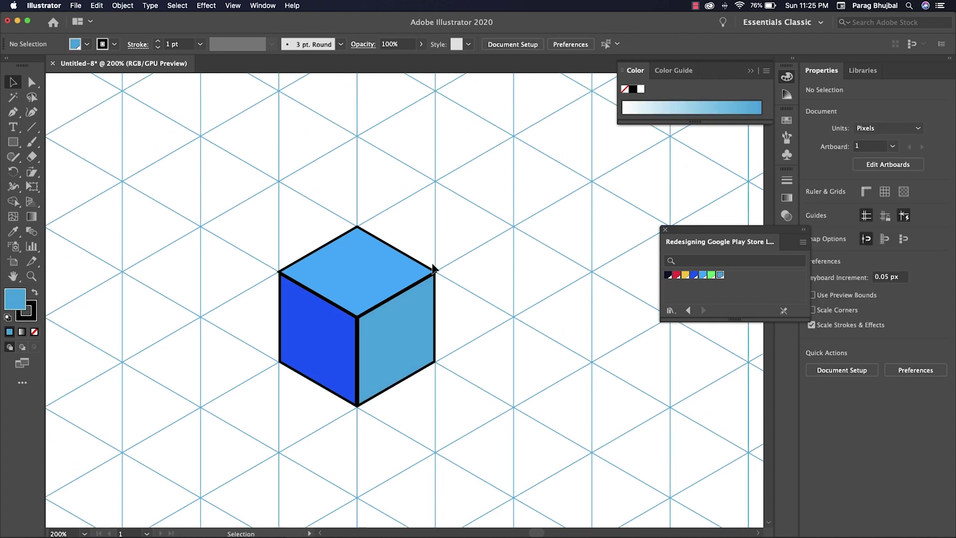
Remove the stroke from all three faces of the cube
{"action": "left_click_drag", "start_coordinate": [459, 248], "coordinate": [319, 345]}
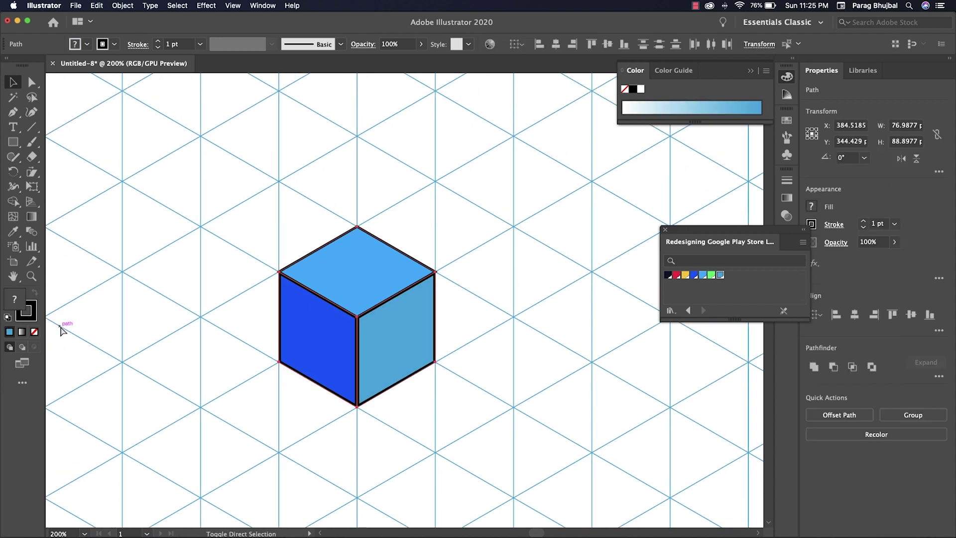
{"action": "left_click", "coordinate": [26, 312]}
{"action": "left_click", "coordinate": [35, 331]}
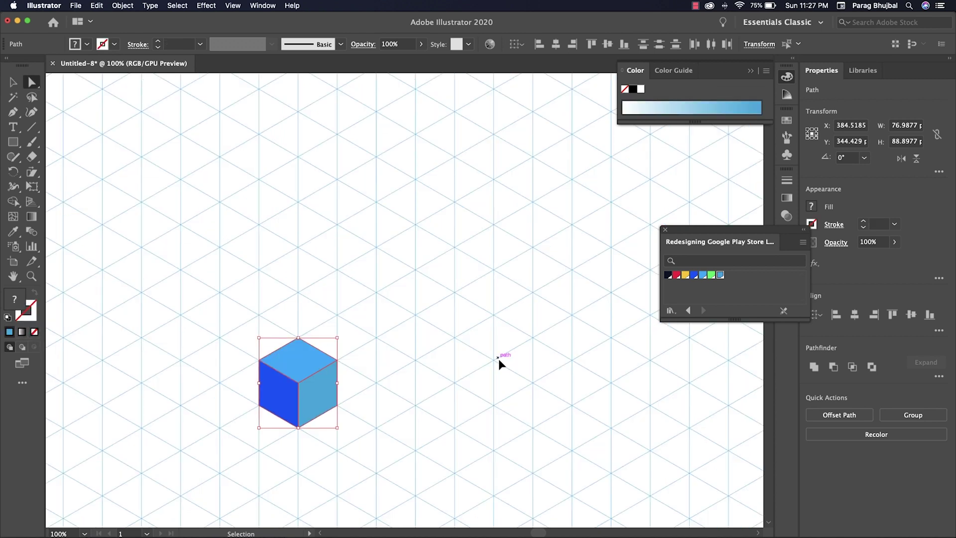
Copy the cube about 222 px straight up, and copy the upper cube 192.47 px right and 111.12 px down
{"action": "key", "text": "a"}
{"action": "scroll", "coordinate": [473, 378], "scroll_direction": "up", "scroll_amount": 5}
{"action": "scroll", "coordinate": [472, 378], "scroll_direction": "left", "scroll_amount": 5}
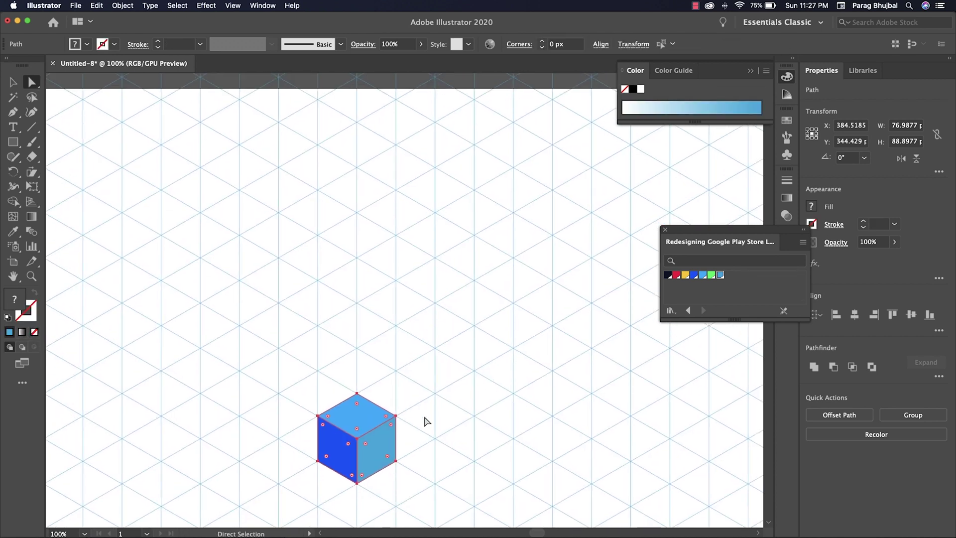
{"action": "left_click_drag", "start_coordinate": [377, 454], "coordinate": [384, 225]}
{"action": "scroll", "coordinate": [432, 331], "scroll_direction": "down", "scroll_amount": 4}
{"action": "scroll", "coordinate": [432, 331], "scroll_direction": "right", "scroll_amount": 4}
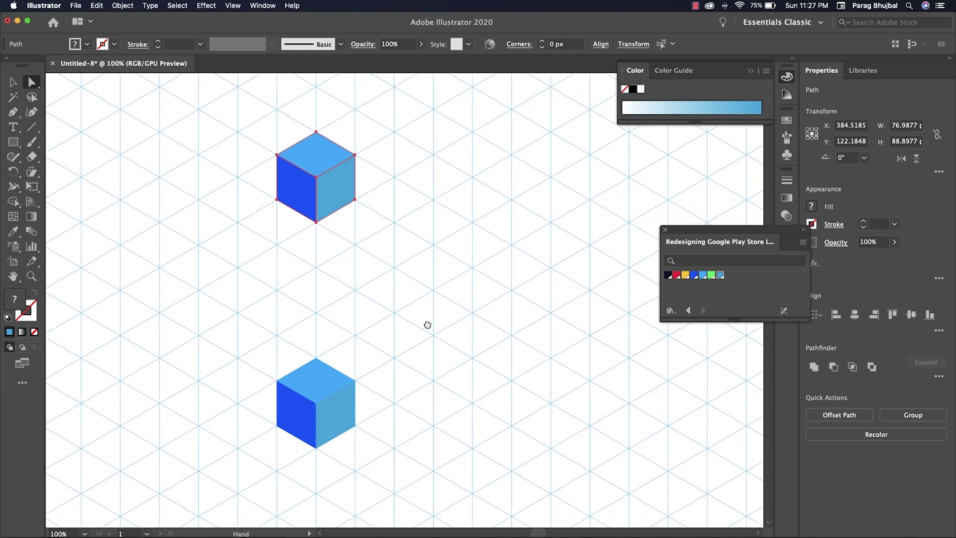
{"action": "left_click_drag", "start_coordinate": [332, 208], "coordinate": [528, 321]}
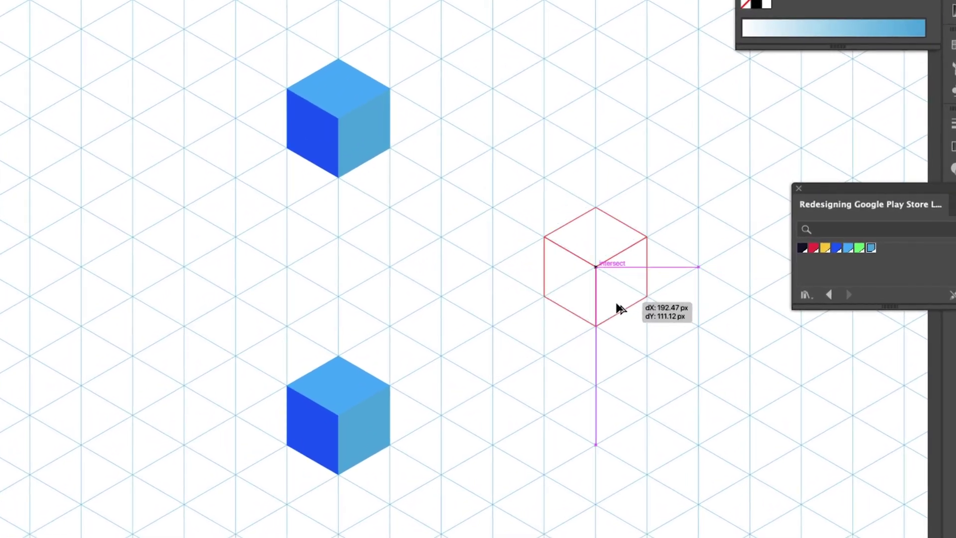
{"action": "left_click_drag", "start_coordinate": [621, 309], "coordinate": [620, 309]}
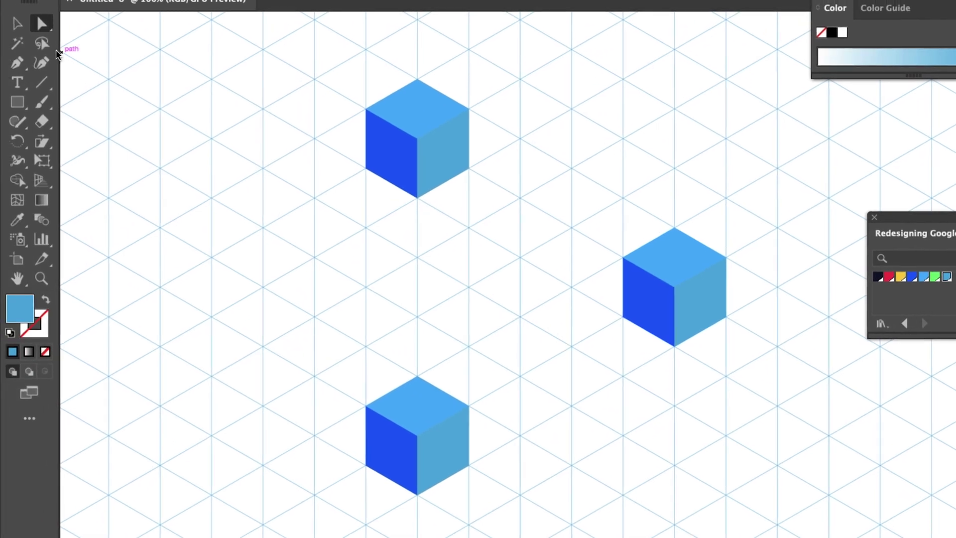
Move the lower cube's top-face anchor points up to the upper cube's bottom corners to form a vertical column
{"action": "left_click_drag", "start_coordinate": [328, 348], "coordinate": [482, 452]}
{"action": "left_click_drag", "start_coordinate": [424, 442], "coordinate": [426, 197]}
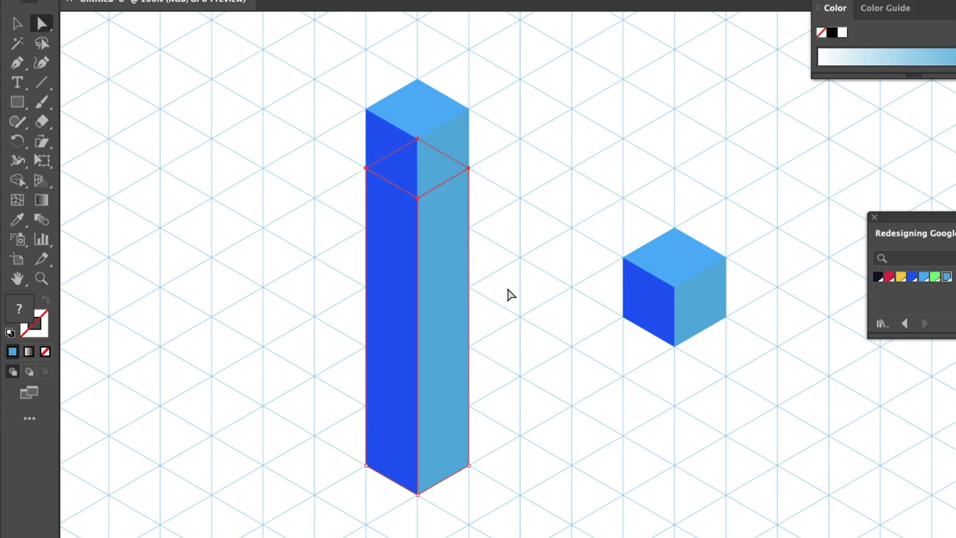
{"action": "left_click", "coordinate": [510, 294]}
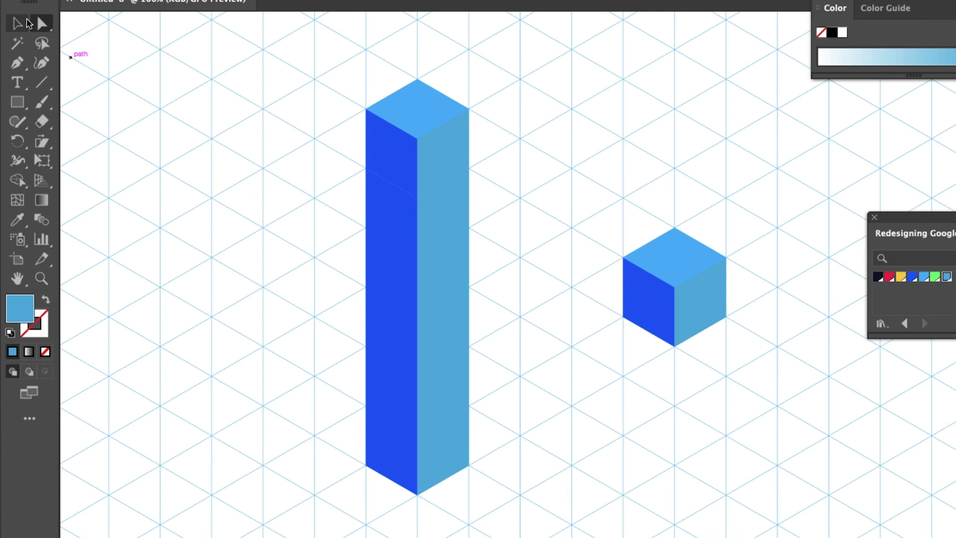
Select the two long side faces of the vertical column and lock them
{"action": "left_click_drag", "start_coordinate": [331, 324], "coordinate": [522, 497]}
{"action": "key", "text": "a"}
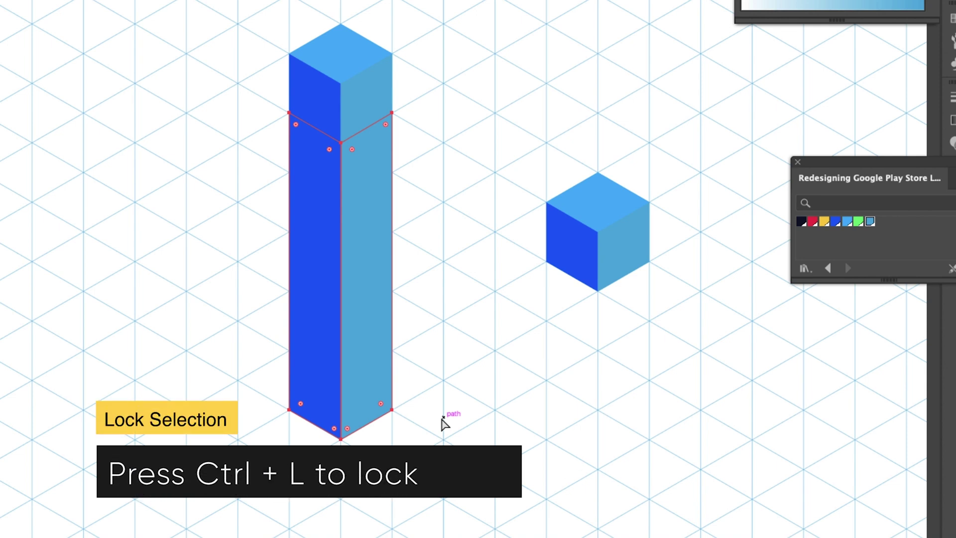
{"action": "key", "text": "ctrl+l"}
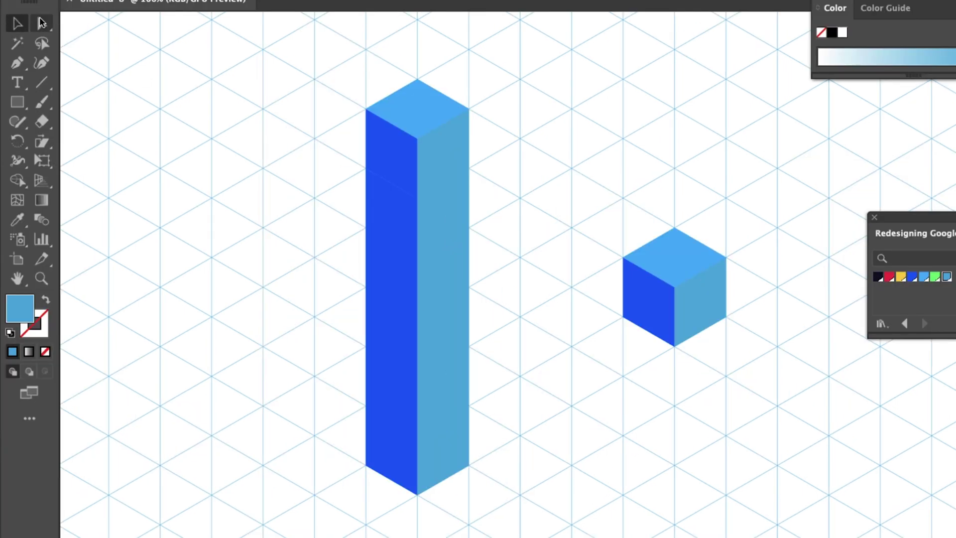
Move the upper cube's right-side anchor points onto the matching corners of the right cube to form a diagonal beam
{"action": "left_click", "coordinate": [42, 23]}
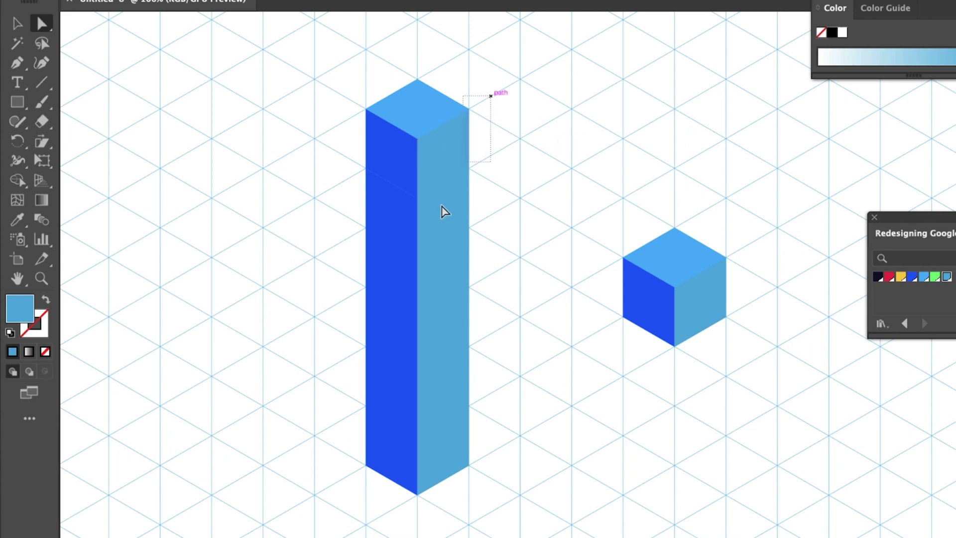
{"action": "key", "text": "ctrl+a"}
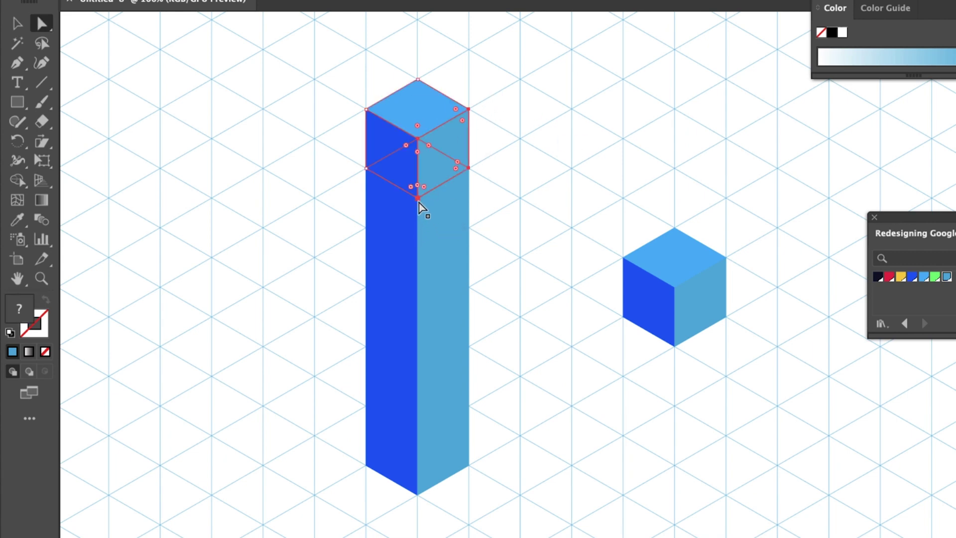
{"action": "left_click_drag", "start_coordinate": [418, 201], "coordinate": [673, 346]}
{"action": "left_click", "coordinate": [570, 338]}
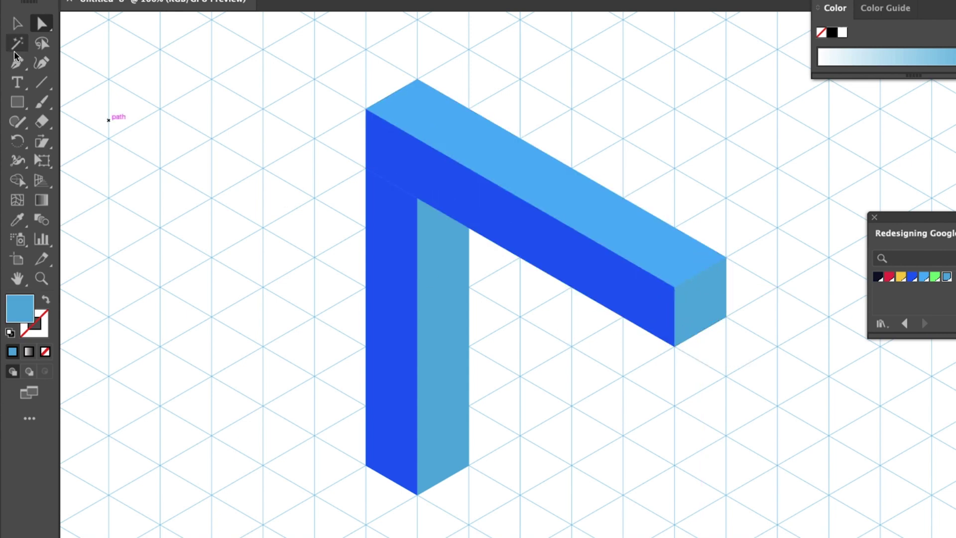
Stretch the right cube diagonally down to the column's lower end, snapping its bottom corner to the column's, to form the third beam
{"action": "left_click", "coordinate": [15, 23]}
{"action": "left_click_drag", "start_coordinate": [507, 114], "coordinate": [535, 282]}
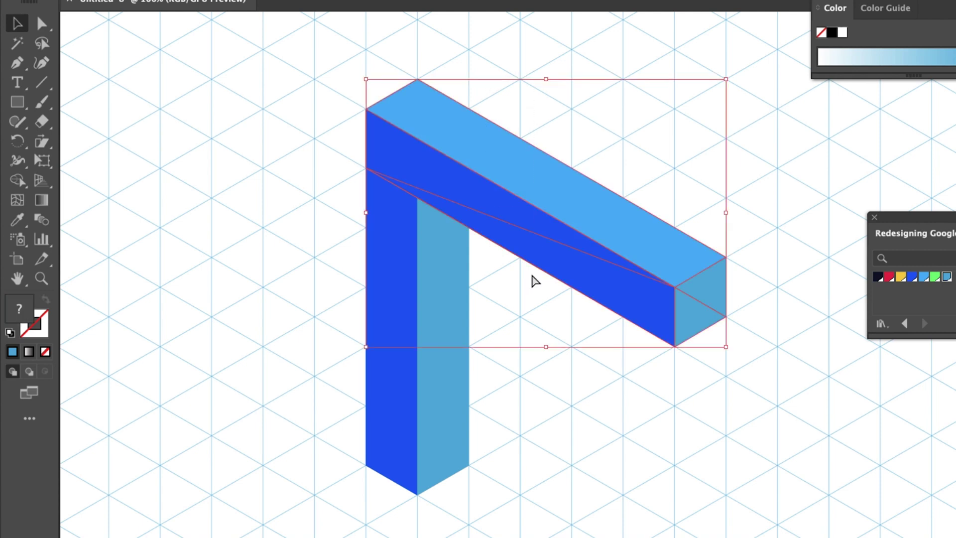
{"action": "left_click", "coordinate": [531, 274]}
{"action": "key", "text": "a"}
{"action": "left_click_drag", "start_coordinate": [682, 381], "coordinate": [567, 254]}
{"action": "left_click_drag", "start_coordinate": [674, 348], "coordinate": [420, 497]}
{"action": "left_click", "coordinate": [513, 508]}
{"action": "scroll", "coordinate": [547, 510], "scroll_direction": "up", "scroll_amount": 1}
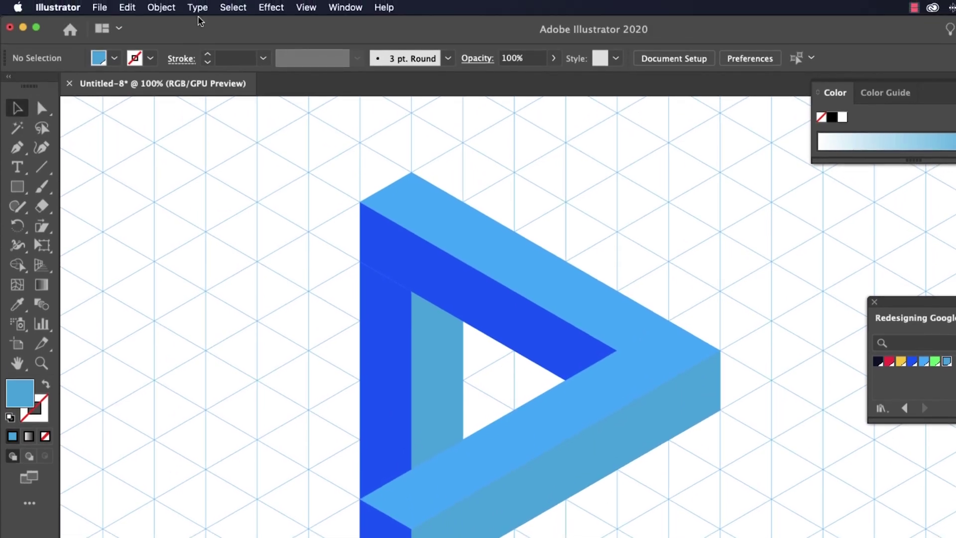
Unlock all objects, select the three isometric beams and split their overlapping faces with the Pathfinder Divide operation
{"action": "left_click", "coordinate": [164, 9]}
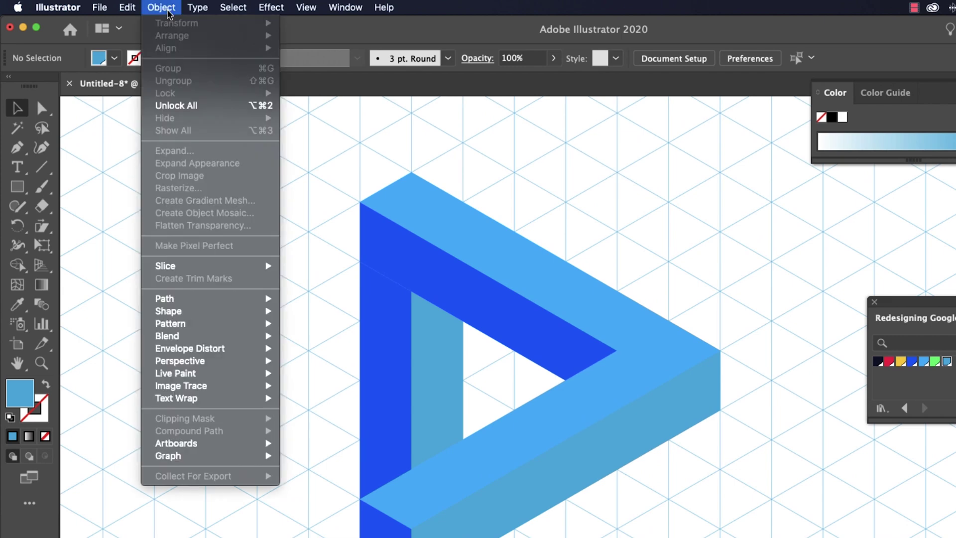
{"action": "left_click", "coordinate": [212, 105]}
{"action": "left_click_drag", "start_coordinate": [239, 174], "coordinate": [494, 362]}
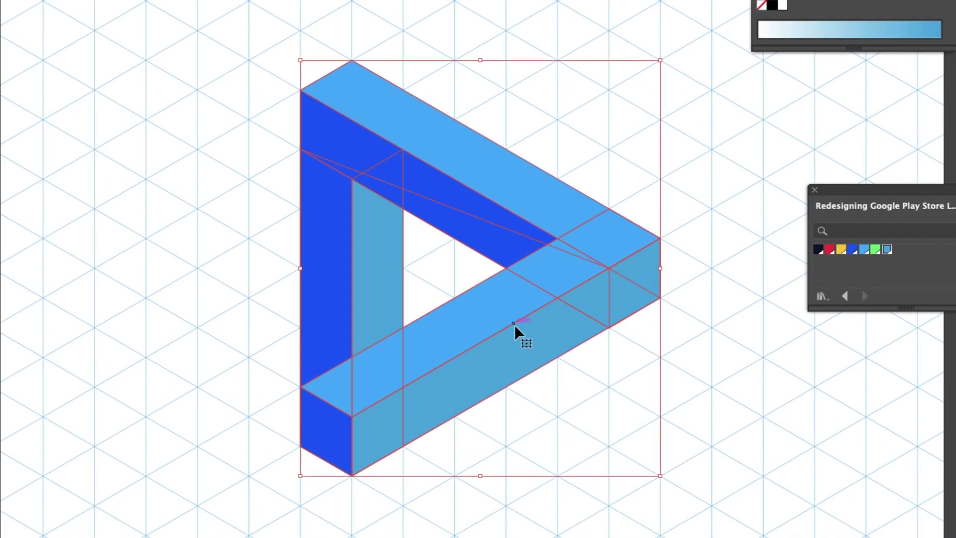
{"action": "left_click_drag", "start_coordinate": [948, 190], "coordinate": [867, 134]}
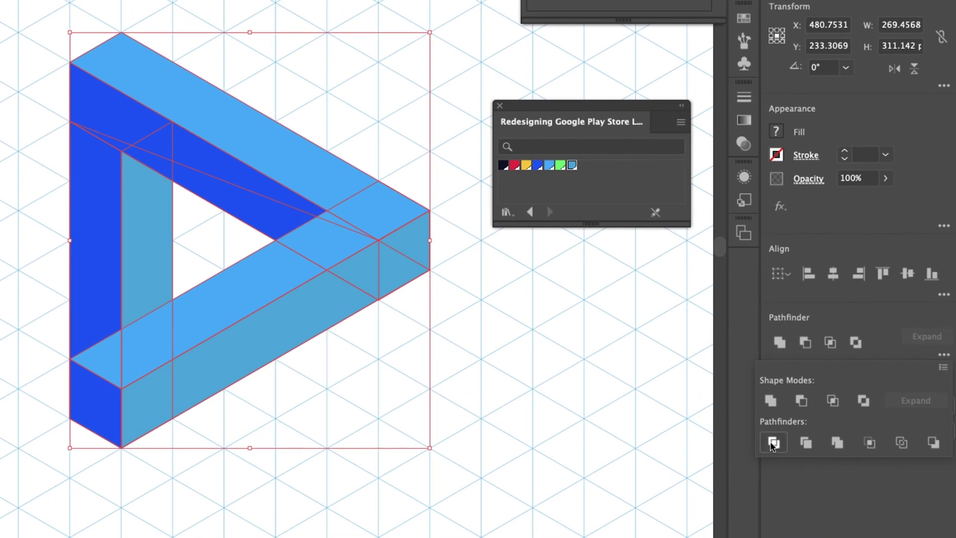
{"action": "left_click", "coordinate": [773, 442]}
{"action": "left_click", "coordinate": [519, 421]}
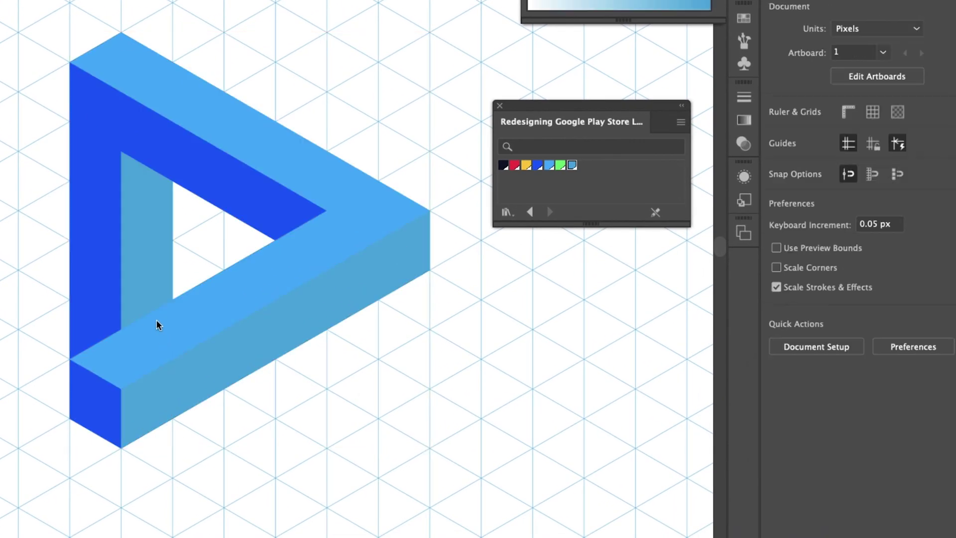
Ungroup the divided beam pieces so each one can be edited separately
{"action": "left_click", "coordinate": [182, 323]}
{"action": "right_click", "coordinate": [183, 326]}
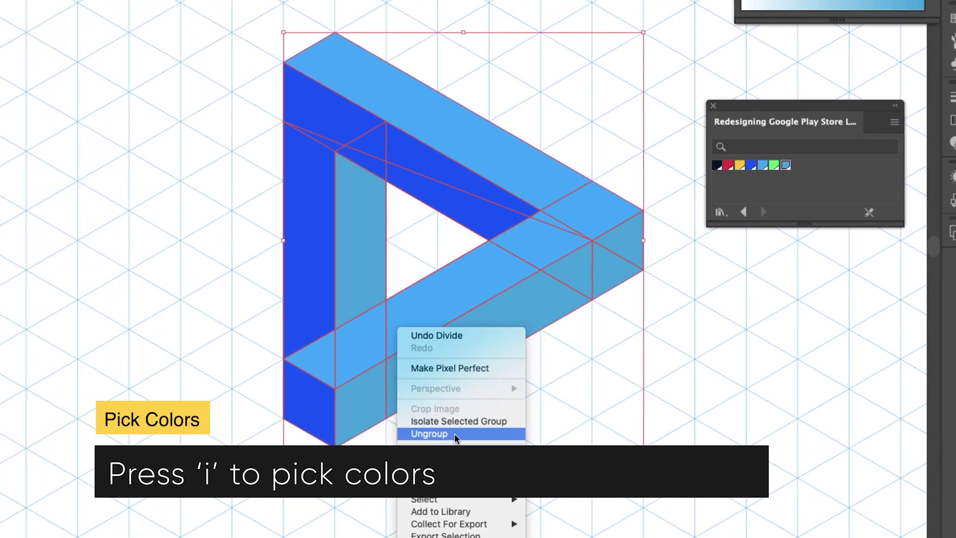
{"action": "left_click", "coordinate": [454, 433]}
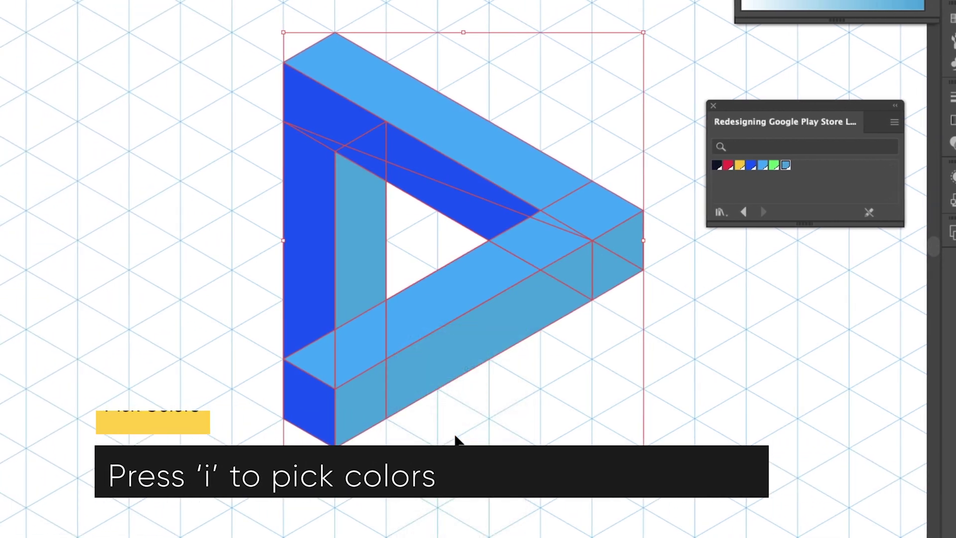
Recolor the overlap pieces at the column's lower end with colors sampled from its teal inner face and dark blue outer face
{"action": "left_click", "coordinate": [360, 348]}
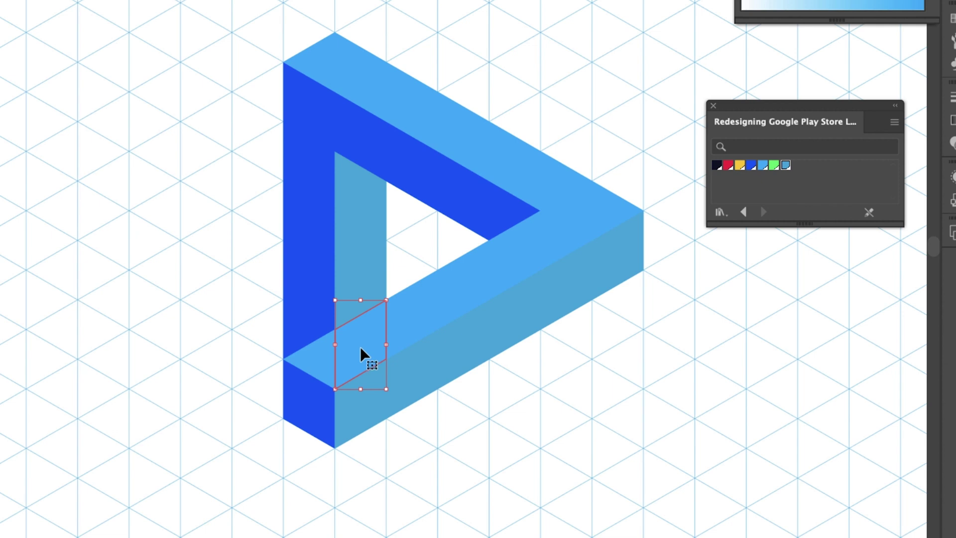
{"action": "key", "text": "i"}
{"action": "left_click", "coordinate": [358, 241]}
{"action": "key", "text": "v"}
{"action": "left_click", "coordinate": [320, 367]}
{"action": "key", "text": "i"}
{"action": "left_click", "coordinate": [315, 241]}
{"action": "key", "text": "v"}
{"action": "left_click", "coordinate": [97, 64]}
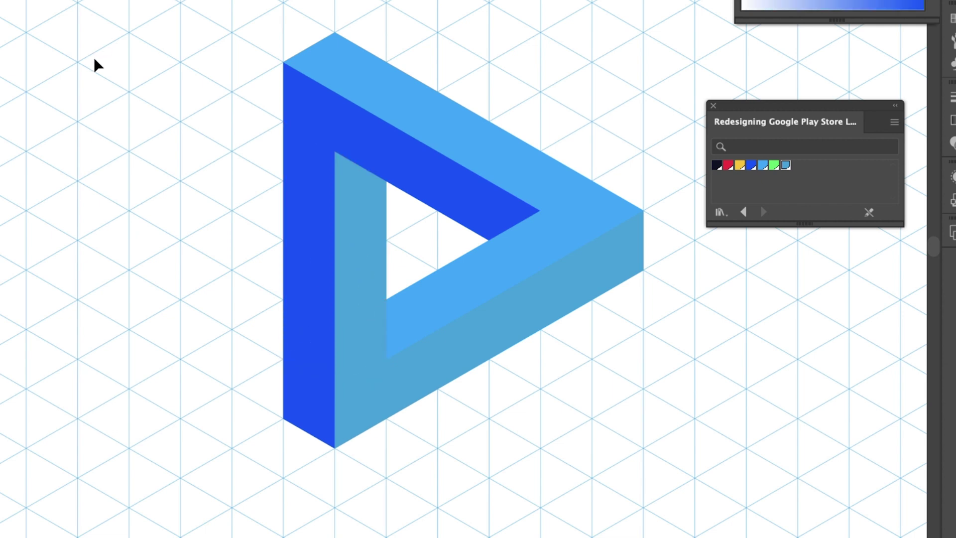
{"action": "left_click_drag", "start_coordinate": [312, 369], "coordinate": [218, 348]}
{"action": "left_click_drag", "start_coordinate": [293, 296], "coordinate": [191, 268]}
{"action": "left_click_drag", "start_coordinate": [277, 416], "coordinate": [238, 450]}
{"action": "left_click_drag", "start_coordinate": [416, 390], "coordinate": [474, 464]}
{"action": "left_click_drag", "start_coordinate": [370, 401], "coordinate": [421, 481]}
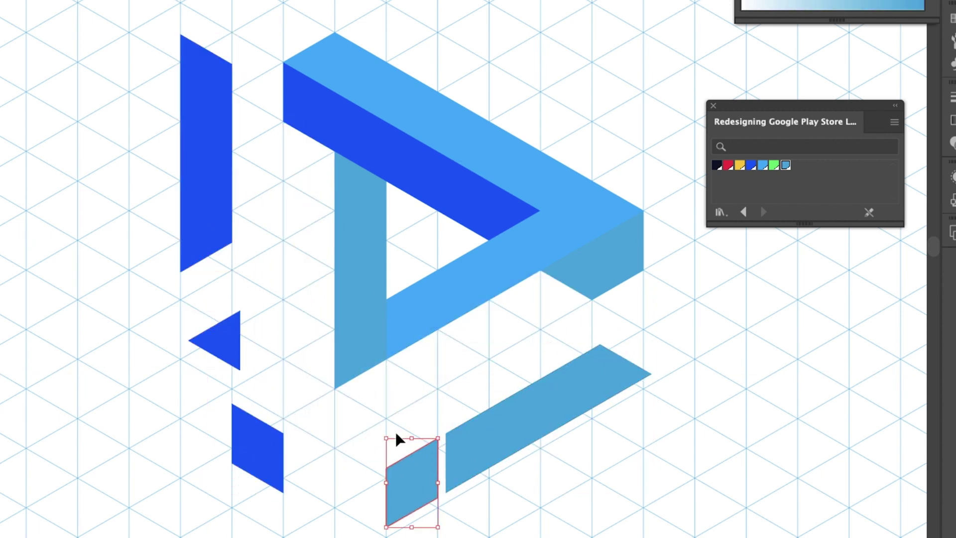
{"action": "key", "text": "ctrl+z"}
{"action": "key", "text": "ctrl+z"}
{"action": "key", "text": "ctrl+z"}
{"action": "key", "text": "ctrl+z"}
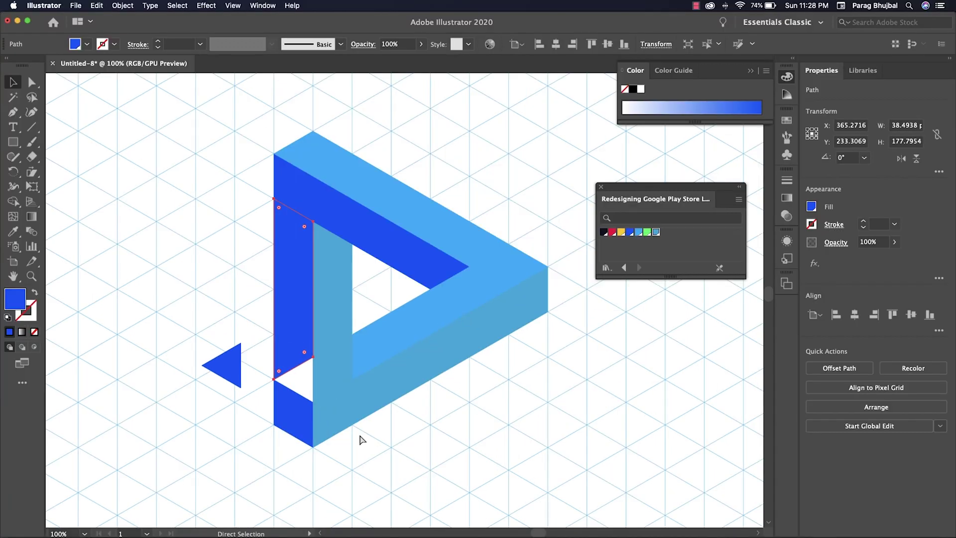
{"action": "key", "text": "ctrl+z"}
{"action": "left_click", "coordinate": [362, 439]}
Unite the dark blue pieces of the vertical column's outer face, including the small triangle, into one shape
{"action": "left_click", "coordinate": [285, 419]}
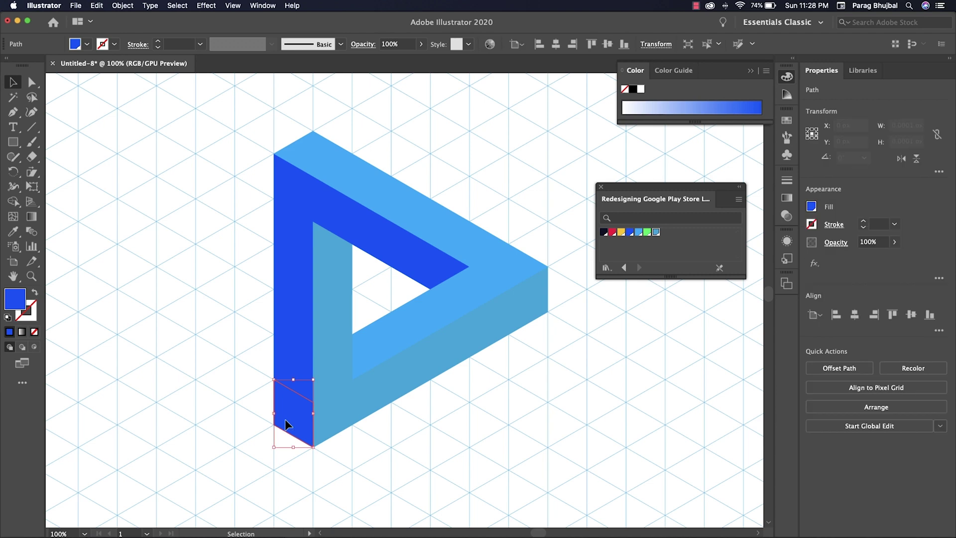
{"action": "left_click", "coordinate": [291, 315], "text": "shift"}
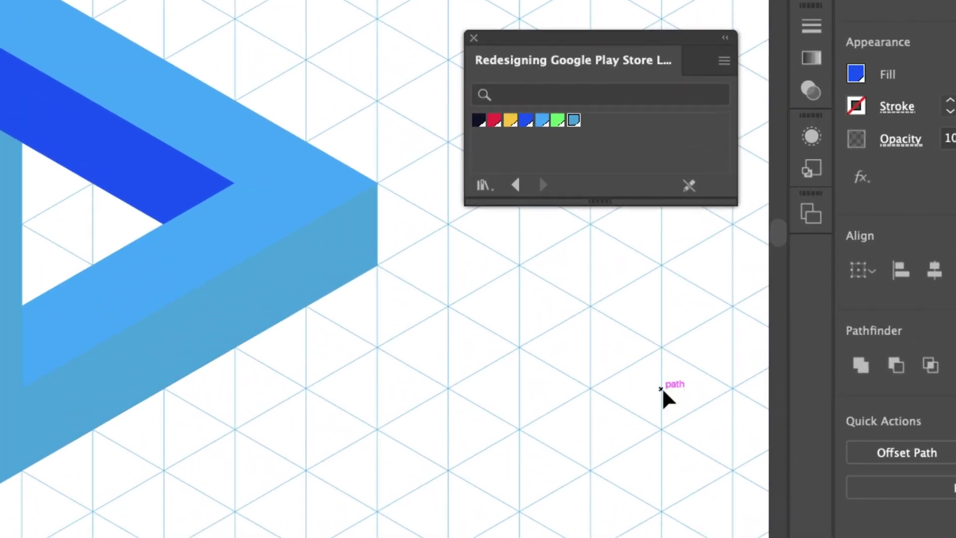
{"action": "left_click", "coordinate": [858, 369]}
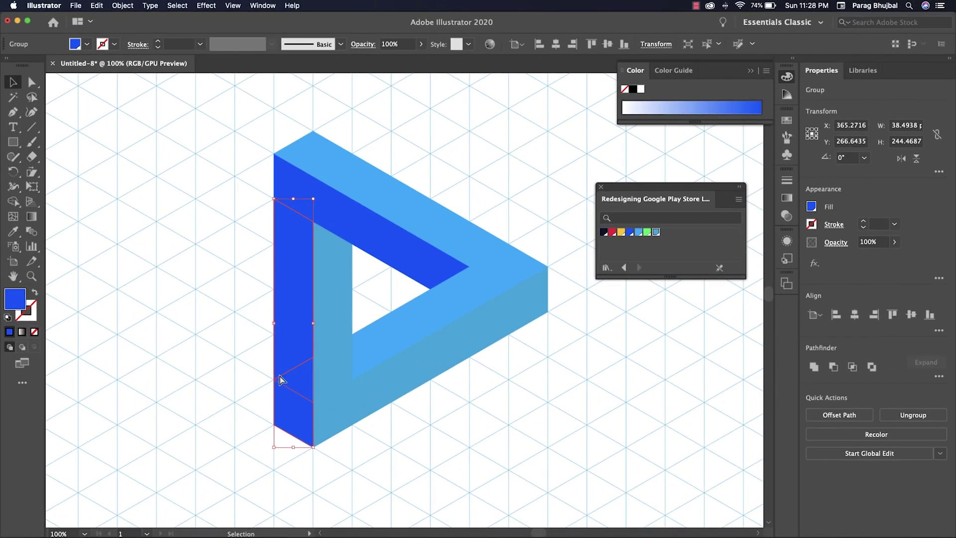
{"action": "left_click_drag", "start_coordinate": [249, 363], "coordinate": [298, 447]}
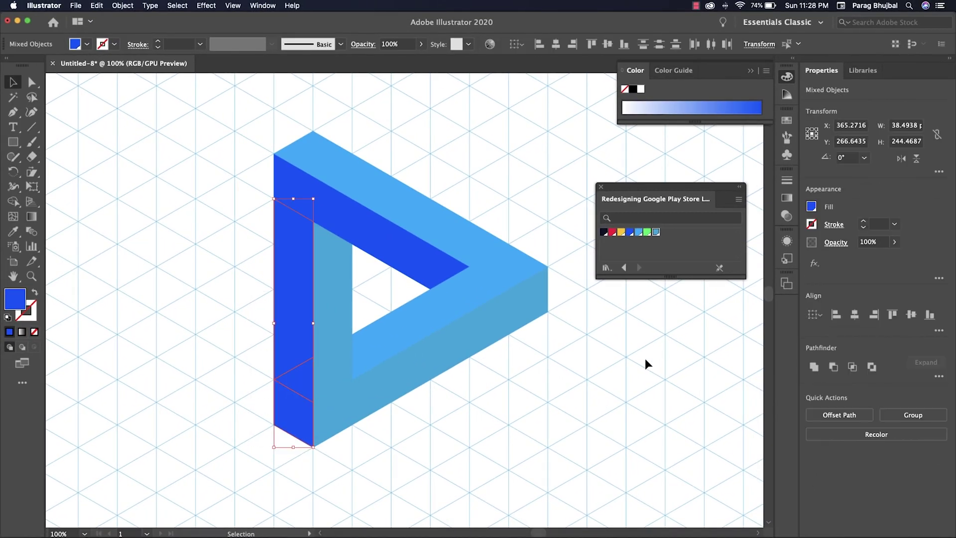
{"action": "left_click", "coordinate": [813, 367]}
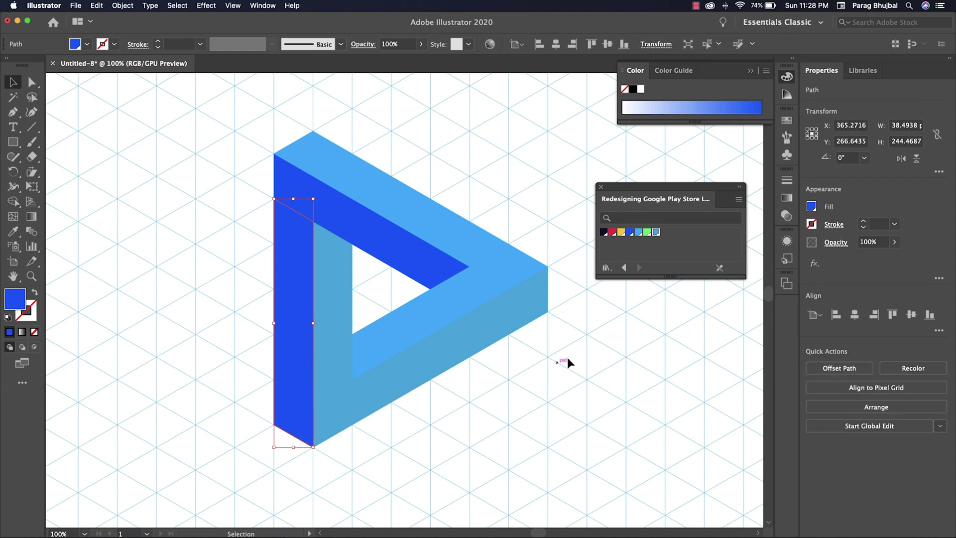
Unite the teal pieces along the lower diagonal beam's side face into one shape
{"action": "scroll", "coordinate": [572, 358], "scroll_direction": "up", "scroll_amount": 2}
{"action": "left_click_drag", "start_coordinate": [495, 326], "coordinate": [494, 326]}
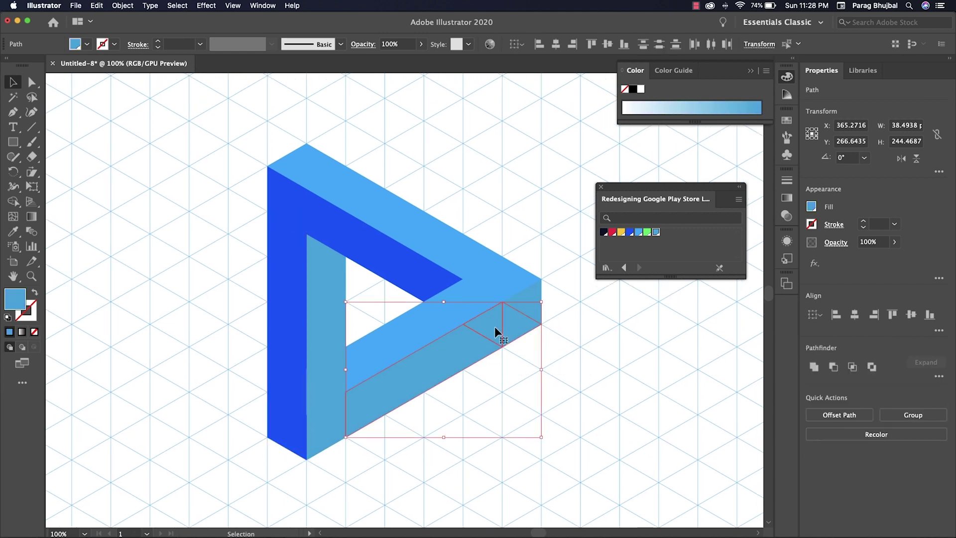
{"action": "left_click", "coordinate": [533, 305], "text": "shift"}
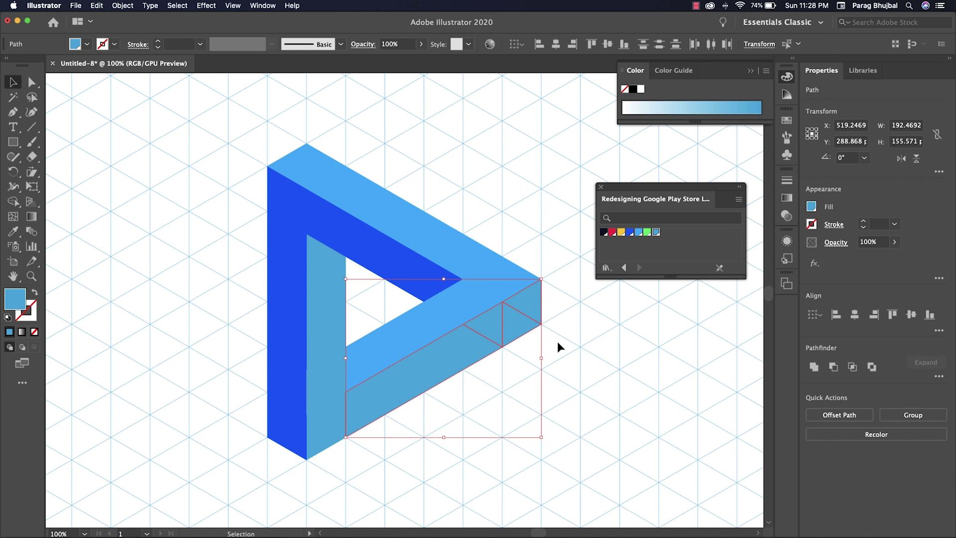
{"action": "left_click", "coordinate": [813, 367]}
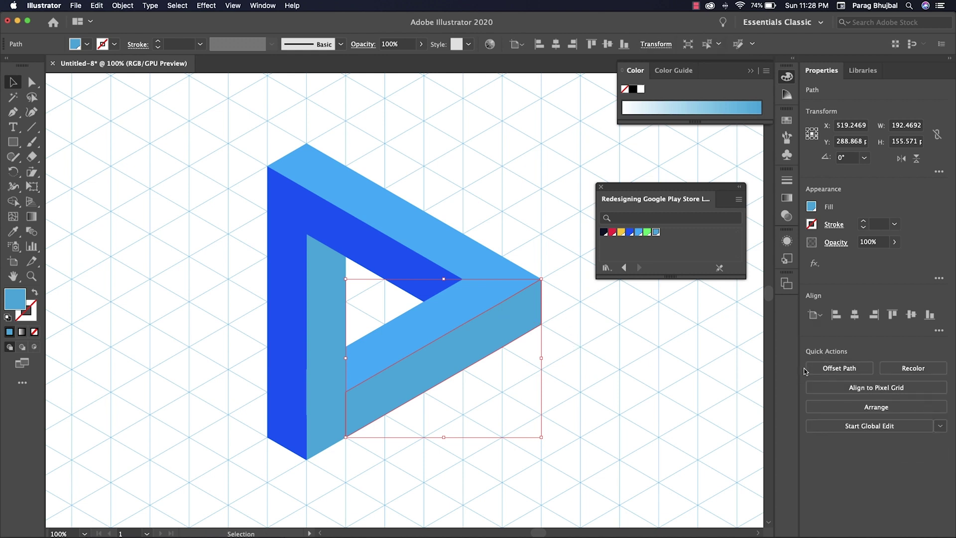
Unite the light blue pieces of the lower diagonal beam's top face into one shape
{"action": "left_click", "coordinate": [455, 235]}
{"action": "left_click", "coordinate": [520, 300]}
{"action": "left_click", "coordinate": [461, 306], "text": "shift"}
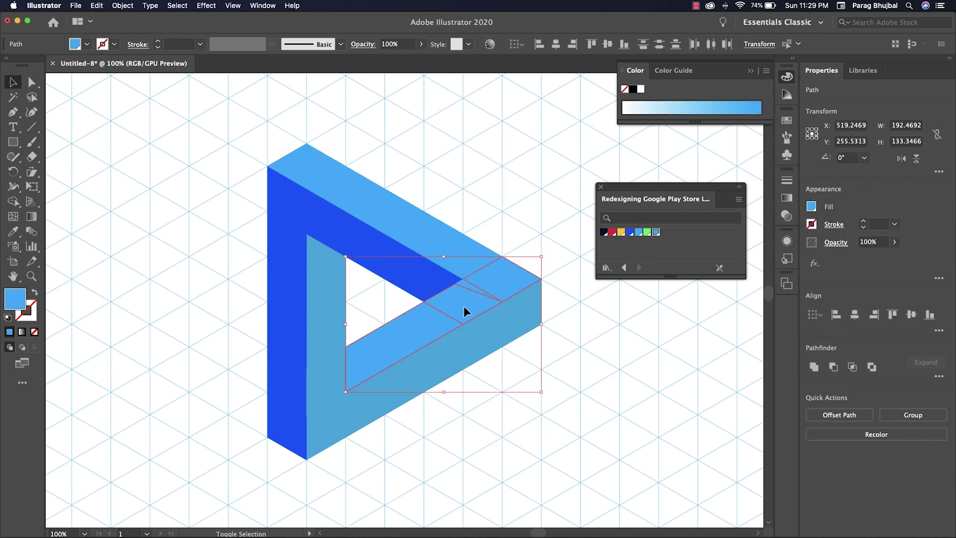
{"action": "left_click", "coordinate": [814, 367]}
Unite the dark blue pieces of the upper diagonal beam's side face into one shape
{"action": "scroll", "coordinate": [461, 313], "scroll_direction": "up", "scroll_amount": 2}
{"action": "left_click", "coordinate": [339, 274]}
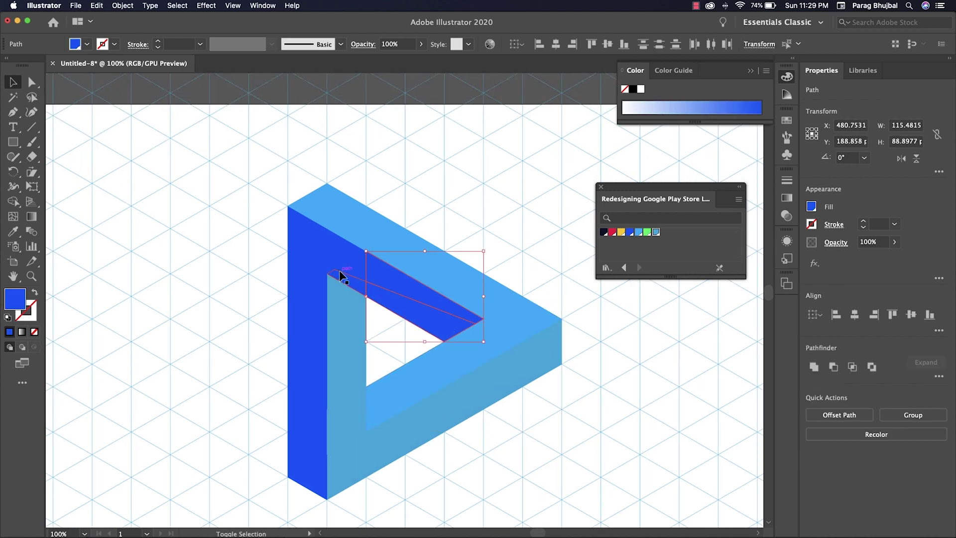
{"action": "left_click", "coordinate": [316, 252], "text": "shift"}
{"action": "key", "text": "super+equal"}
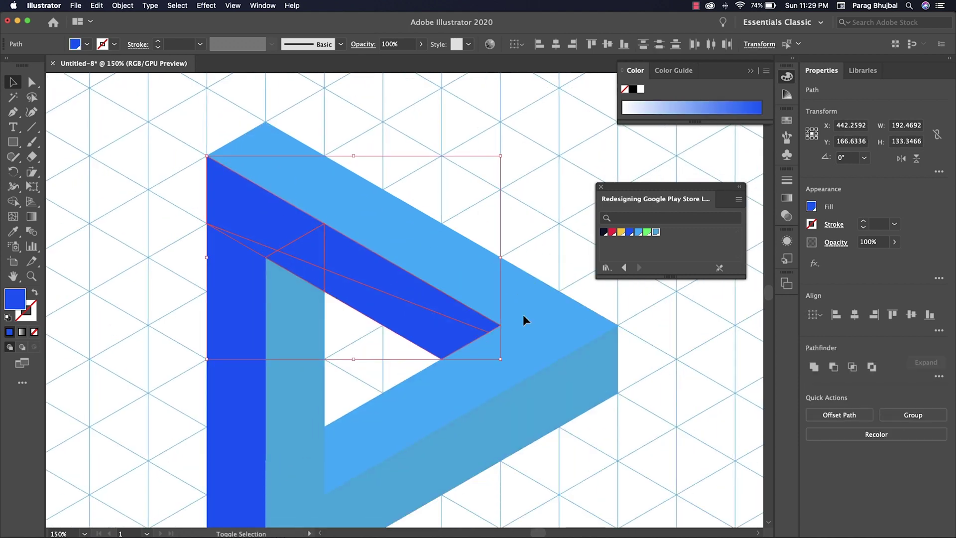
{"action": "left_click", "coordinate": [813, 367]}
Unite the teal pieces of the vertical column's inner face into one shape and clear the selection
{"action": "scroll", "coordinate": [674, 317], "scroll_direction": "down", "scroll_amount": 3}
{"action": "left_click", "coordinate": [507, 368]}
{"action": "left_click", "coordinate": [317, 369]}
{"action": "left_click", "coordinate": [374, 452], "text": "shift"}
{"action": "left_click", "coordinate": [814, 367]}
{"action": "key", "text": "super+minus"}
{"action": "left_click", "coordinate": [482, 238]}
{"action": "scroll", "coordinate": [481, 238], "scroll_direction": "up", "scroll_amount": 2}
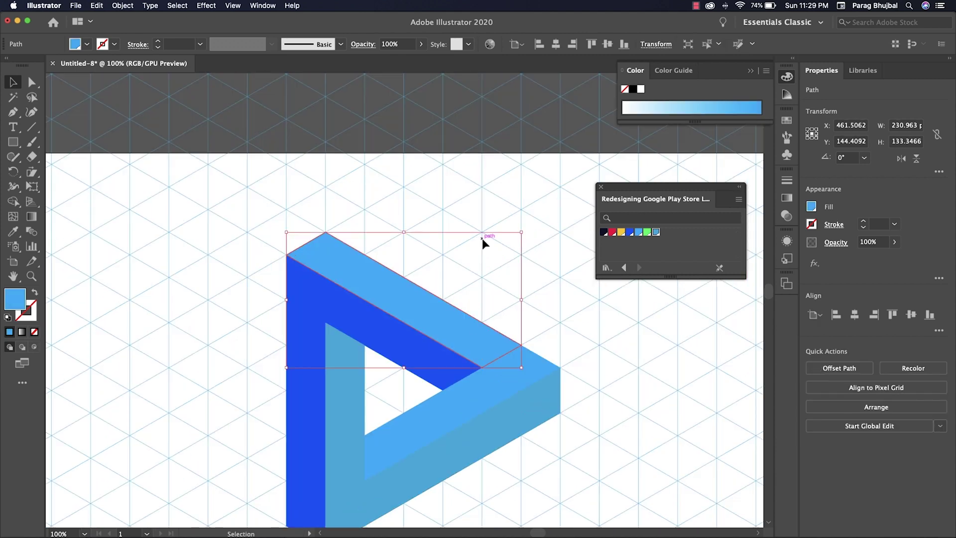
{"action": "scroll", "coordinate": [482, 238], "scroll_direction": "down", "scroll_amount": 4}
{"action": "left_click", "coordinate": [603, 320]}
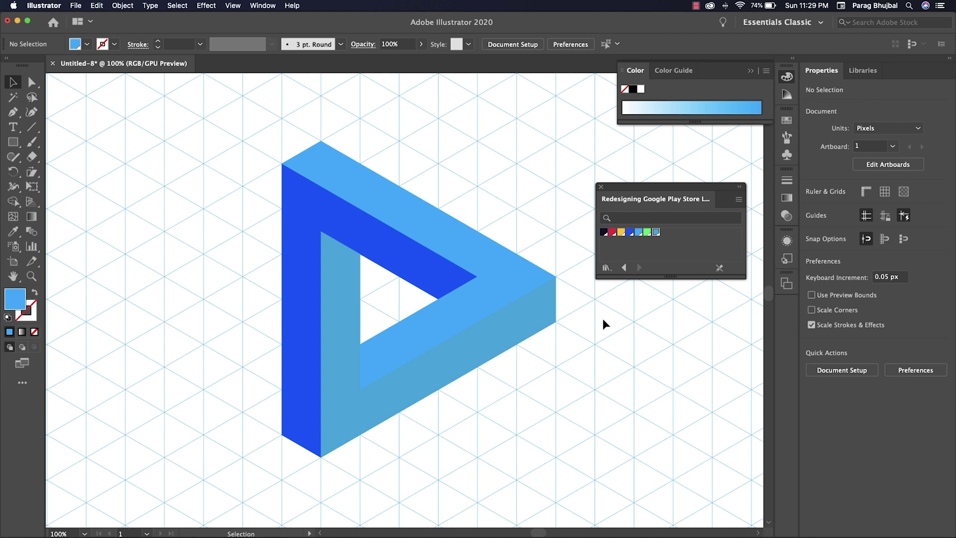
Apply a gradient fill to the lower diagonal beam's light blue top face
{"action": "scroll", "coordinate": [476, 279], "scroll_direction": "down", "scroll_amount": 1}
{"action": "left_click", "coordinate": [476, 279]}
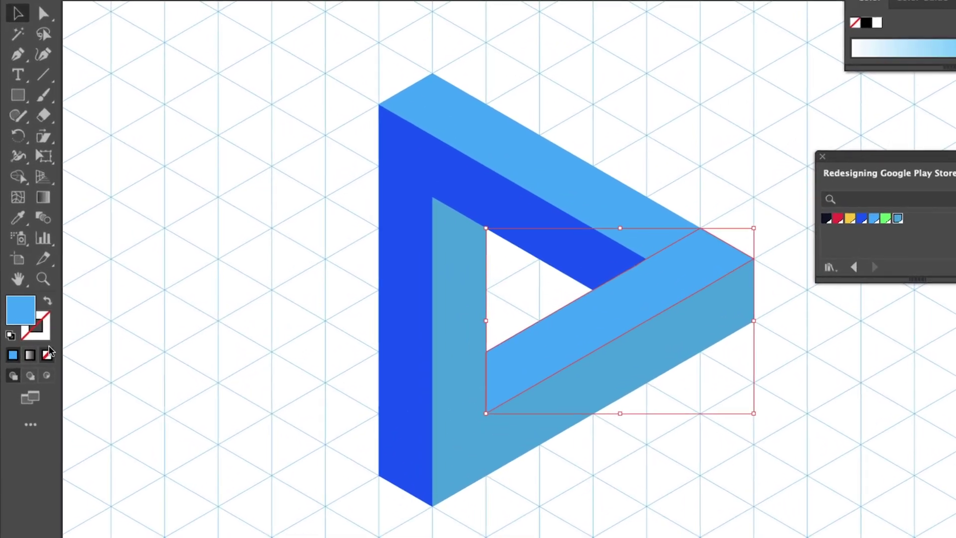
{"action": "left_click", "coordinate": [31, 356]}
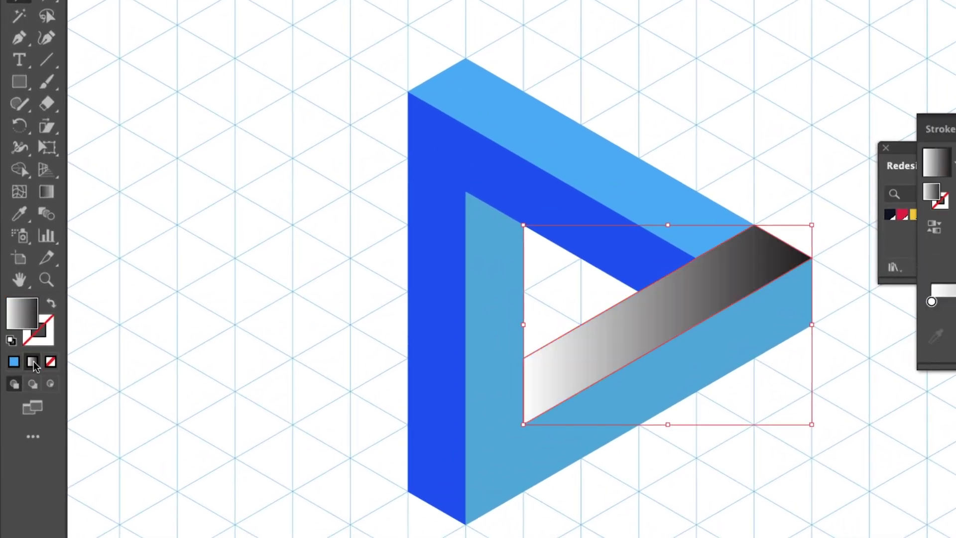
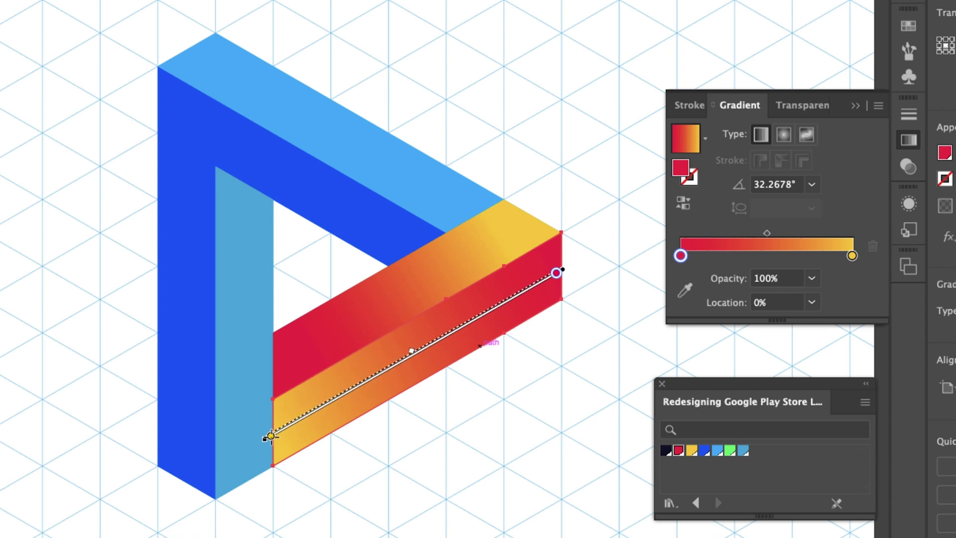
Fill the upper diagonal beam's top face with a light blue to green linear gradient running down the beam at about -33°
{"action": "key", "text": "v"}
{"action": "left_click", "coordinate": [367, 228]}
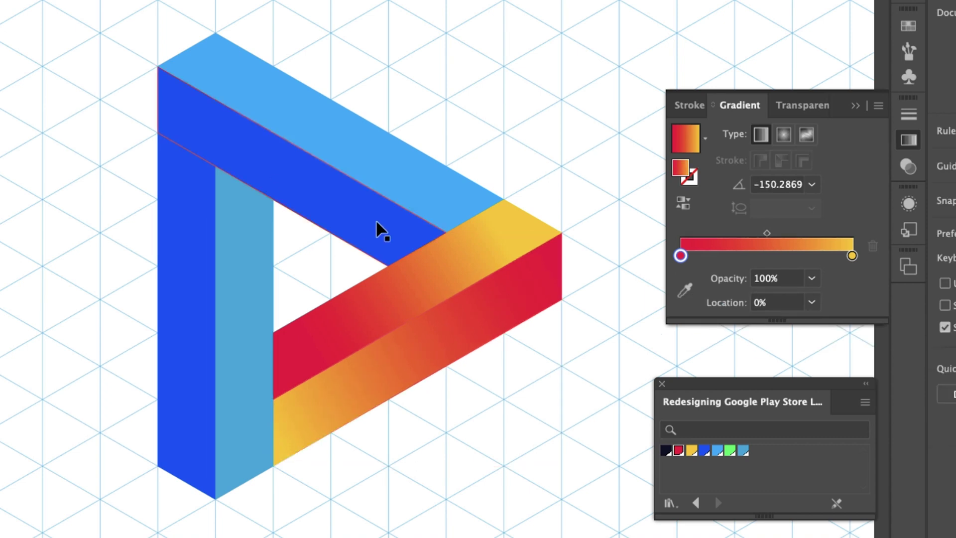
{"action": "left_click", "coordinate": [318, 114]}
{"action": "left_click", "coordinate": [761, 135]}
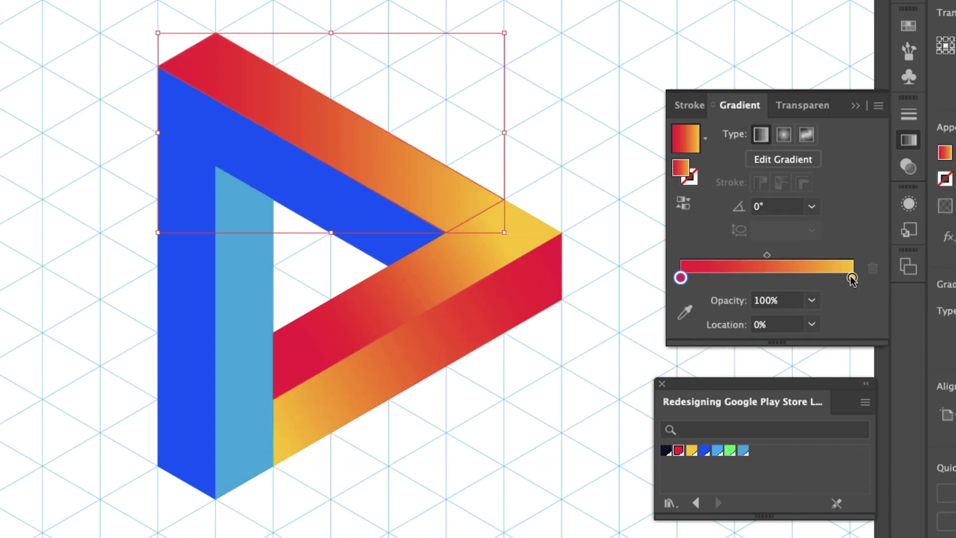
{"action": "left_click_drag", "start_coordinate": [730, 450], "coordinate": [854, 282]}
{"action": "left_click_drag", "start_coordinate": [717, 450], "coordinate": [681, 278]}
{"action": "key", "text": "g"}
{"action": "mouse_move", "coordinate": [284, 81]}
{"action": "left_mouse_down"}
{"action": "mouse_move", "coordinate": [453, 207]}
{"action": "mouse_move", "coordinate": [474, 205]}
{"action": "left_mouse_up"}
Fill the upper diagonal beam's side face with a light blue to dark blue linear gradient running down along the beam
{"action": "left_click", "coordinate": [367, 206]}
{"action": "left_click", "coordinate": [728, 271]}
{"action": "left_click", "coordinate": [851, 277]}
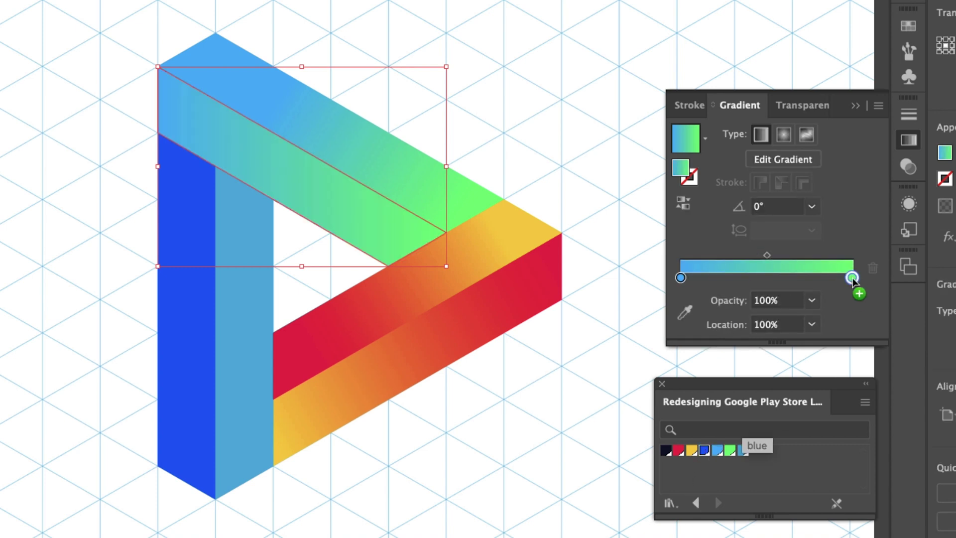
{"action": "left_click_drag", "start_coordinate": [852, 277], "coordinate": [851, 277]}
{"action": "left_click", "coordinate": [495, 397]}
{"action": "left_click", "coordinate": [363, 215]}
{"action": "key", "text": "g"}
{"action": "left_click_drag", "start_coordinate": [231, 106], "coordinate": [382, 241]}
{"action": "key", "text": "v"}
Give the column's outer face the light blue to dark blue gradient, running from its upper end down to its lower end
{"action": "left_click", "coordinate": [188, 301]}
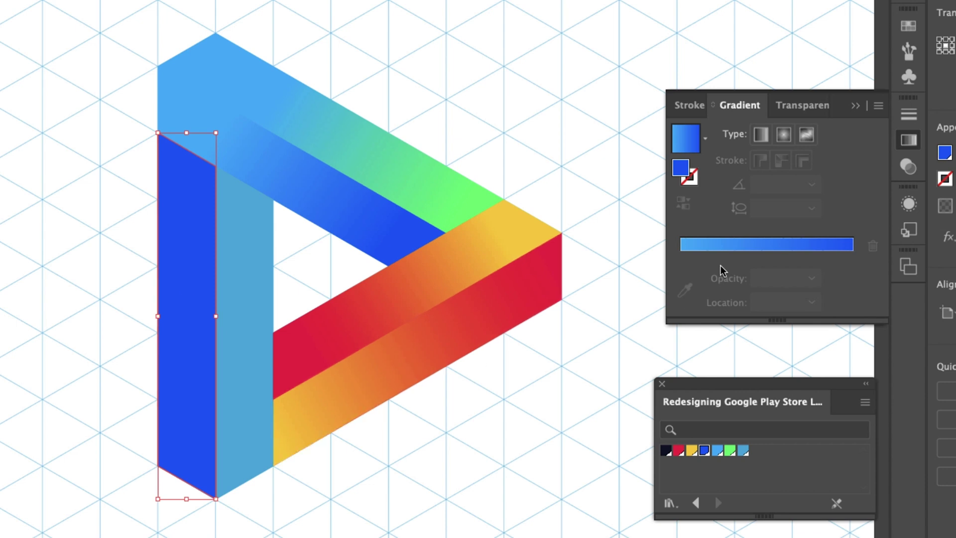
{"action": "left_click", "coordinate": [686, 138]}
{"action": "key", "text": "g"}
{"action": "left_click_drag", "start_coordinate": [197, 160], "coordinate": [188, 428]}
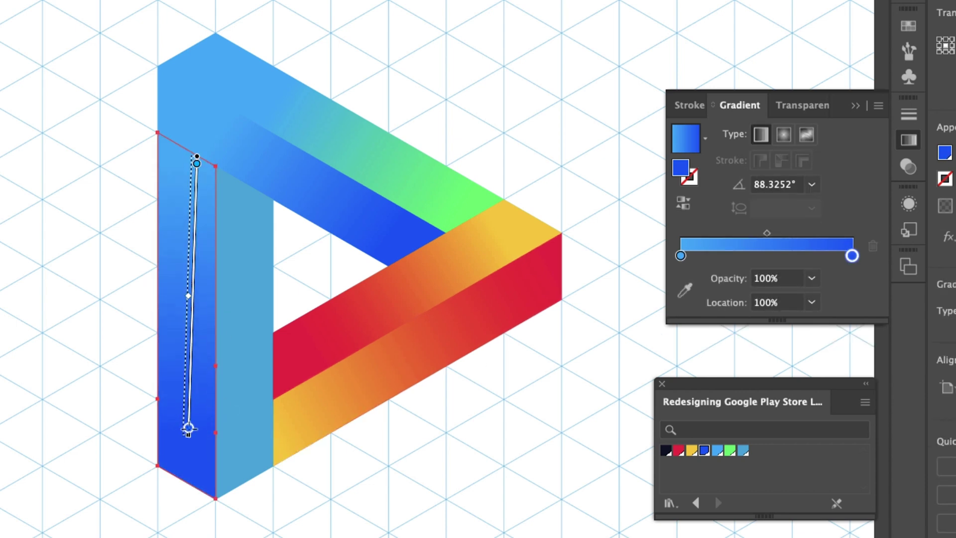
{"action": "key", "text": "v"}
Give the column's inner face the light blue to dark blue gradient, running upward at about 91°, and deselect everything
{"action": "left_click", "coordinate": [265, 292]}
{"action": "left_click", "coordinate": [751, 263]}
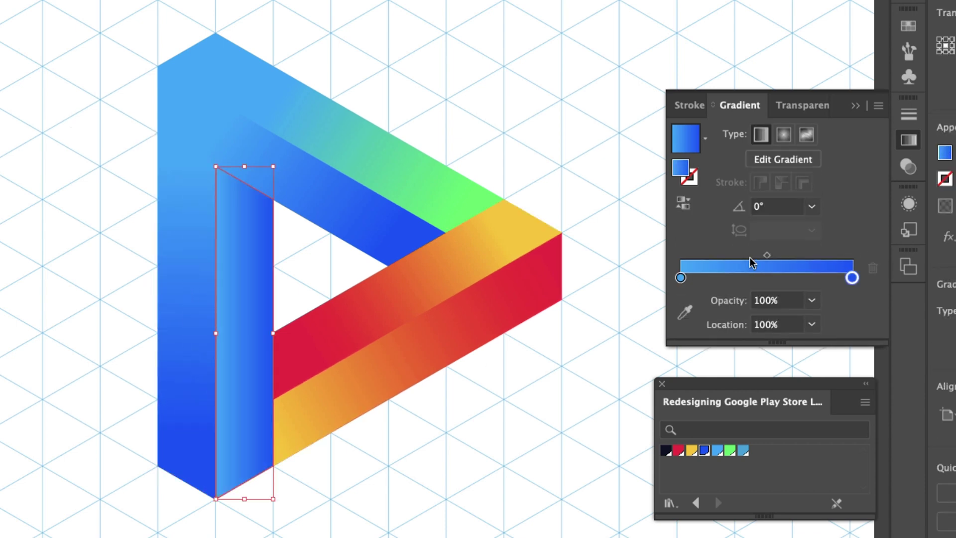
{"action": "key", "text": "g"}
{"action": "left_click_drag", "start_coordinate": [246, 438], "coordinate": [244, 214]}
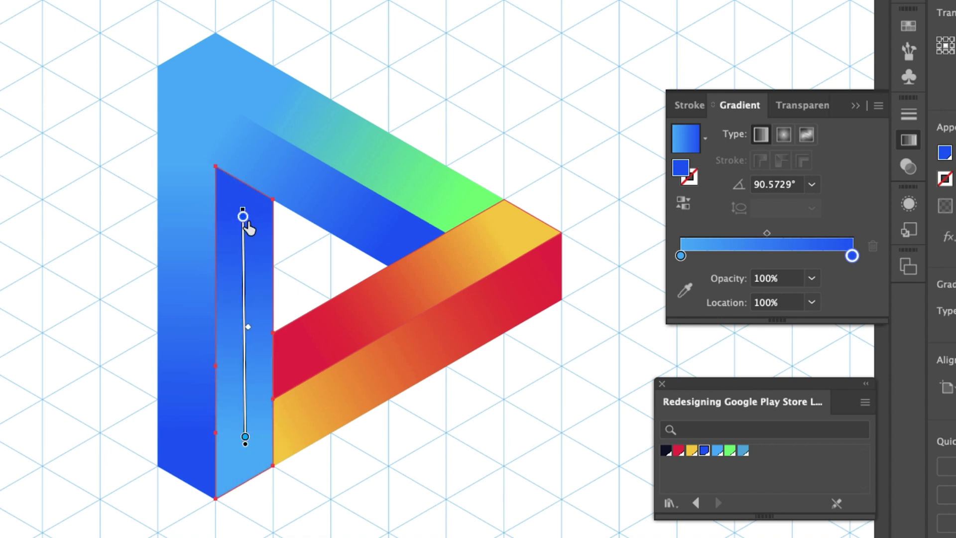
{"action": "key", "text": "v"}
{"action": "key", "text": "super+shift+a"}
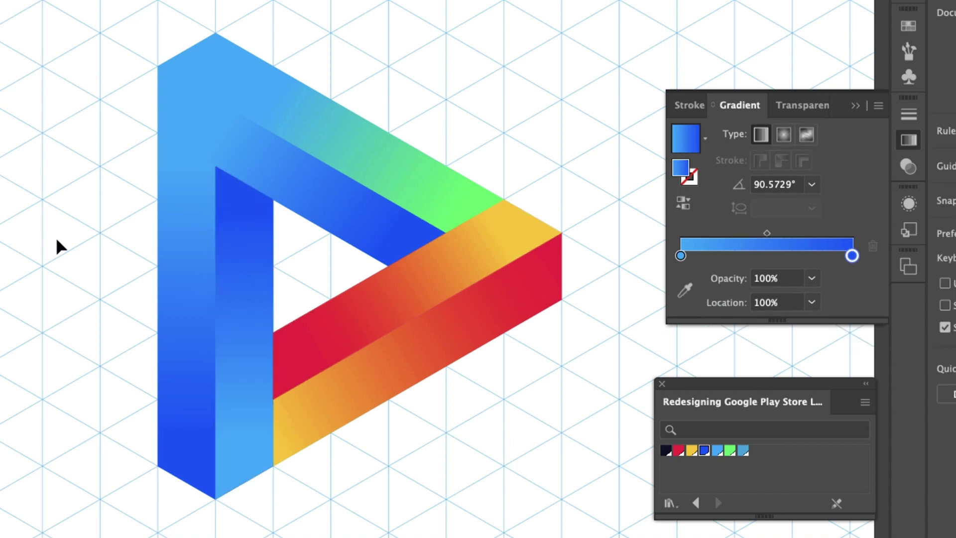
Shift the midpoint of the upper diagonal beam's top face gradient toward its green end and deselect the face
{"action": "left_click", "coordinate": [362, 176]}
{"action": "key", "text": "g"}
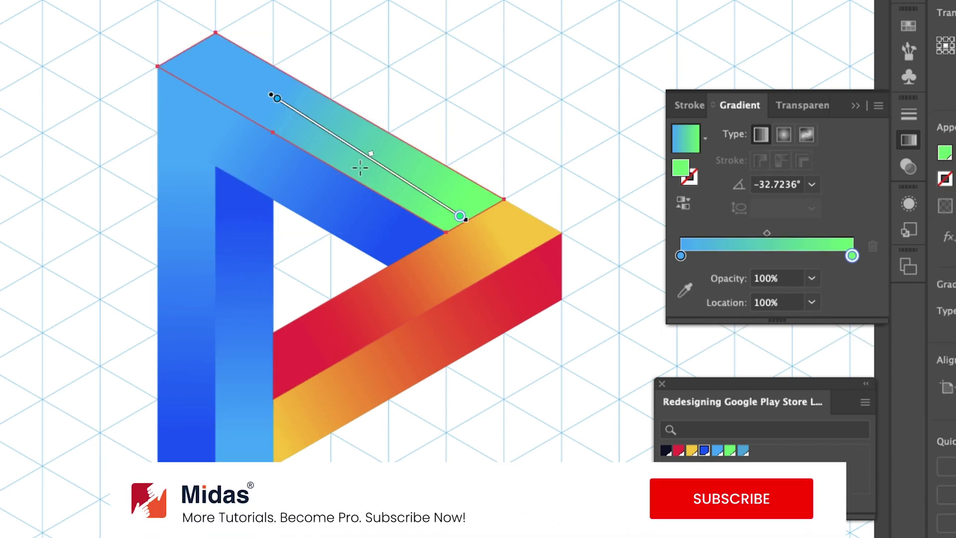
{"action": "key", "text": "super+shift+a"}
{"action": "key", "text": "super+minus"}
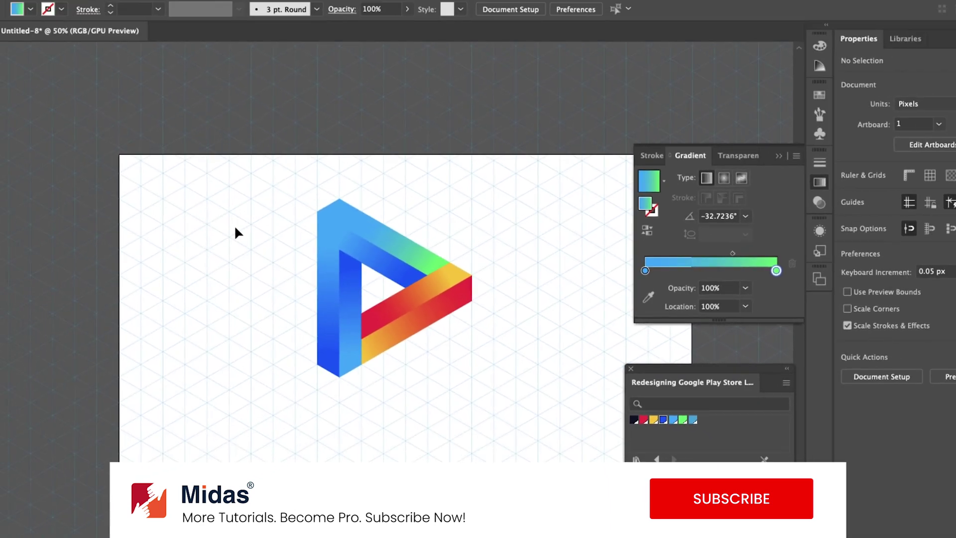
Group all the logo's faces and centre the group horizontally and vertically on the artboard at its original size
{"action": "left_click", "coordinate": [340, 273]}
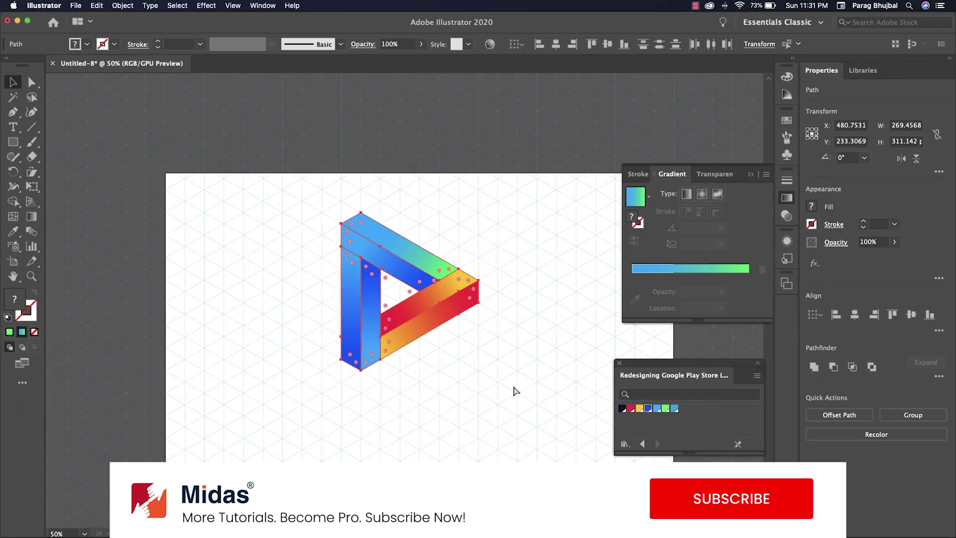
{"action": "scroll", "coordinate": [525, 122], "scroll_direction": "down", "scroll_amount": 2}
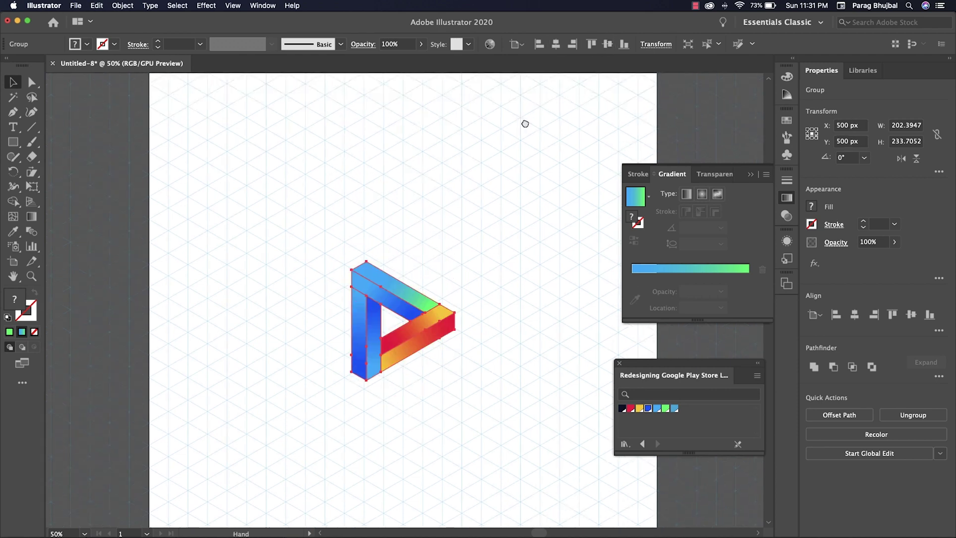
{"action": "key", "text": "super+z"}
{"action": "key", "text": "super+z"}
{"action": "key", "text": "super+z"}
{"action": "key", "text": "super+z"}
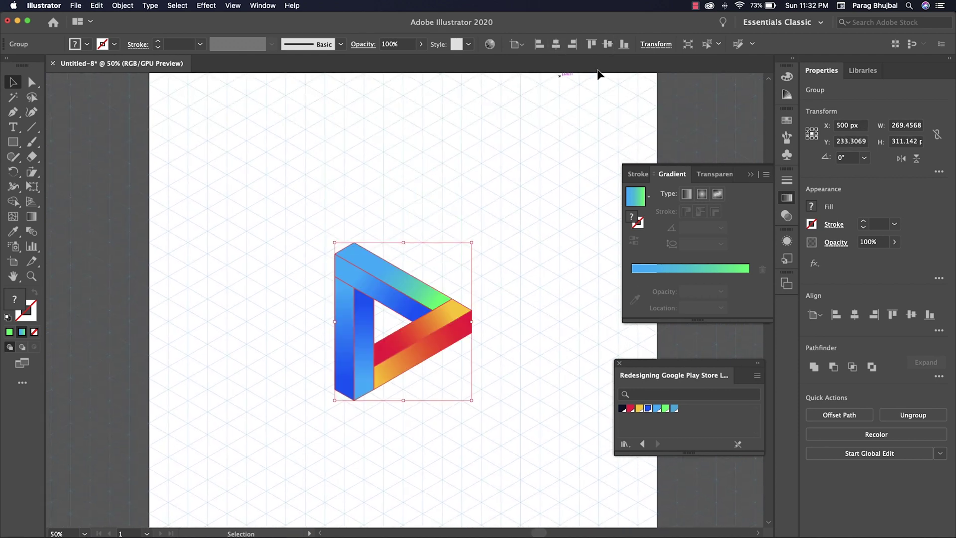
Place a square background filled with the dark navy swatch behind the logo, covering the whole artboard
{"action": "key", "text": "super+minus"}
{"action": "left_click", "coordinate": [13, 142]}
{"action": "left_click_drag", "start_coordinate": [235, 132], "coordinate": [574, 468]}
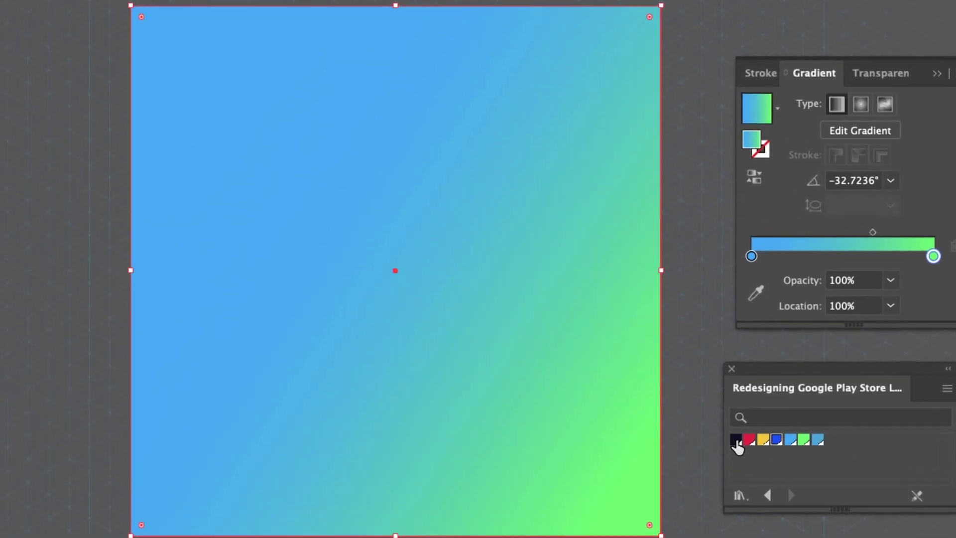
{"action": "left_click", "coordinate": [636, 412]}
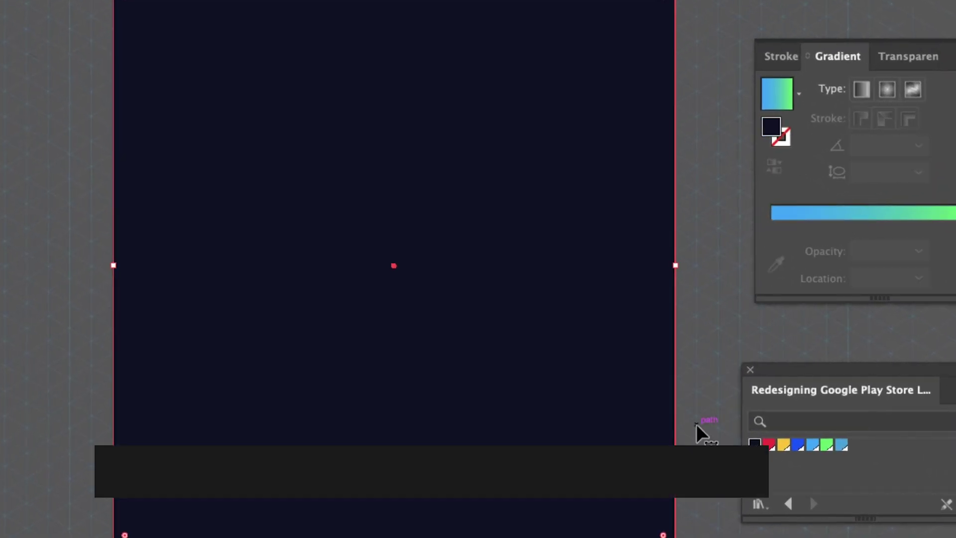
{"action": "key", "text": "ctrl+shift+bracketleft"}
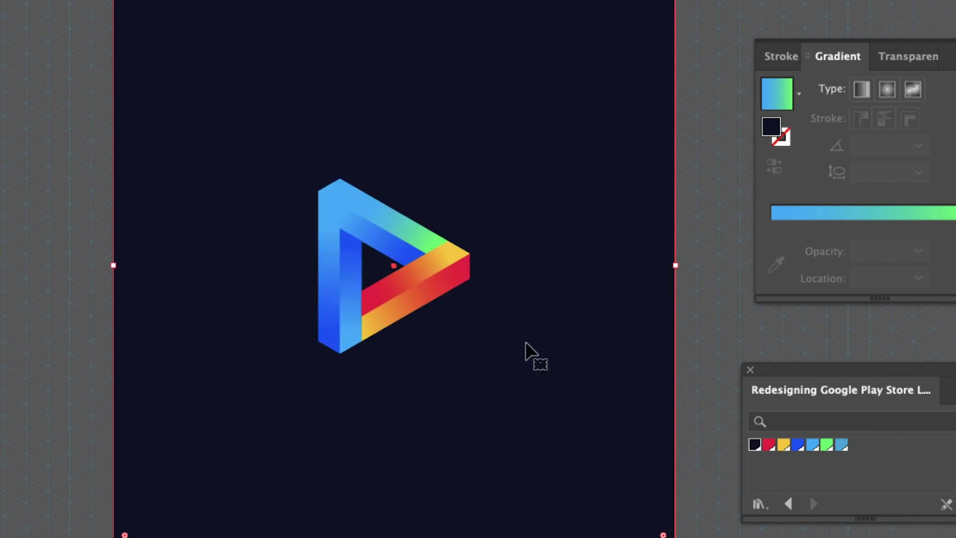
{"action": "left_click", "coordinate": [714, 362]}
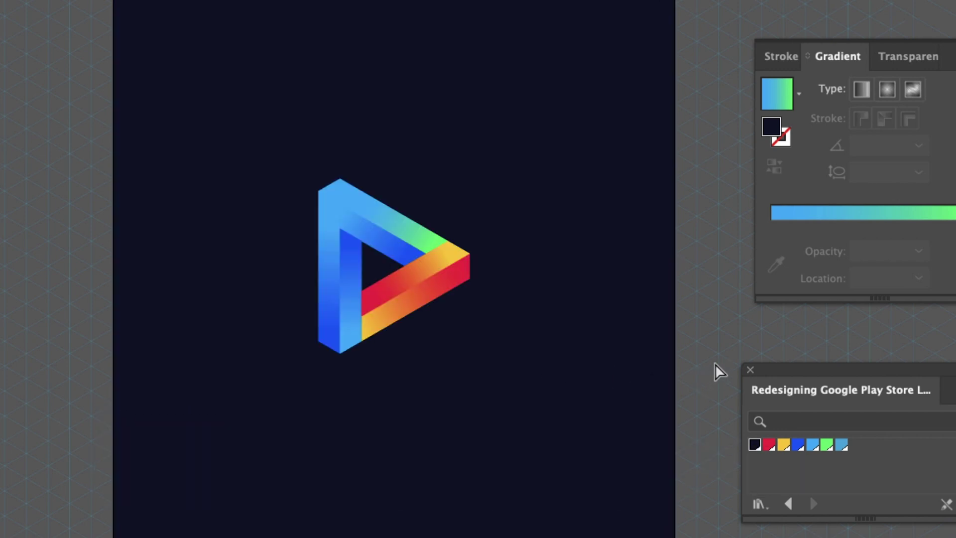
Examine the finished logo on the dark background with the interface panels hidden
{"action": "key", "text": "ctrl+equal"}
{"action": "left_click_drag", "start_coordinate": [605, 349], "coordinate": [605, 332]}
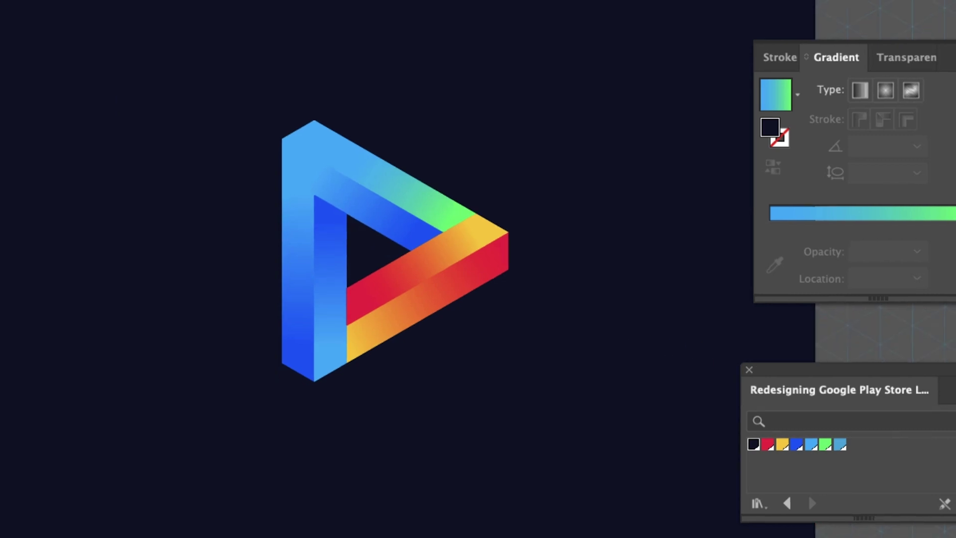
{"action": "key", "text": "Tab"}
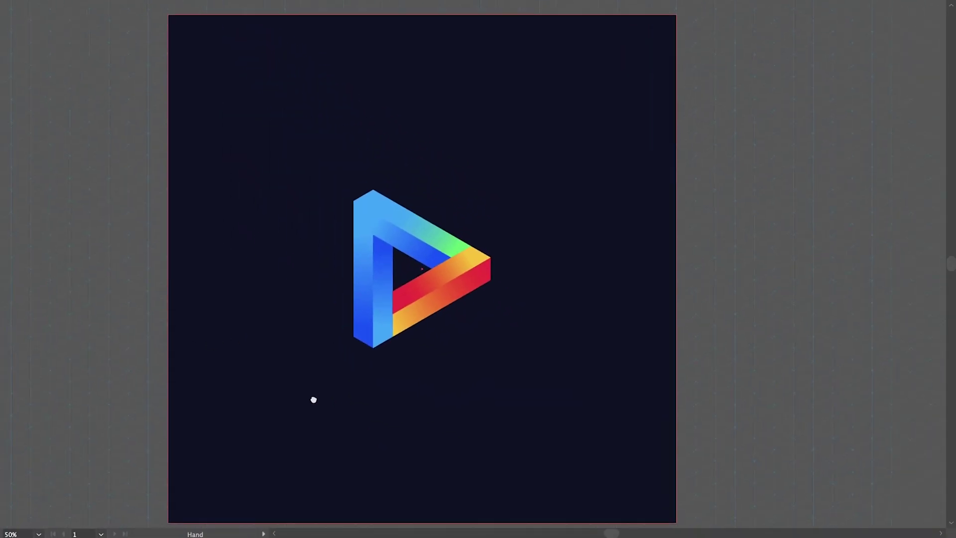
{"action": "left_click_drag", "start_coordinate": [313, 399], "coordinate": [323, 398]}
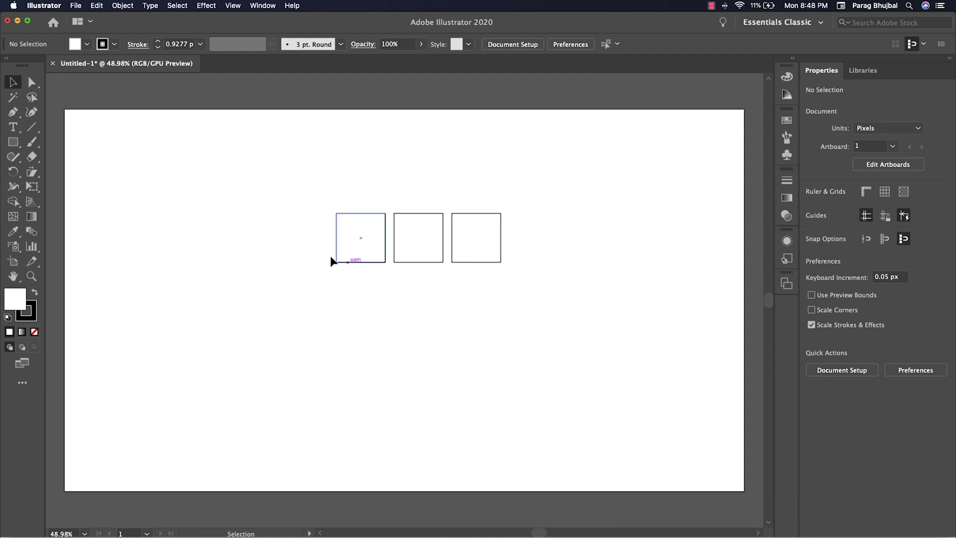
Scale the leftmost of the three squares non-uniformly to 100% horizontally and 86.062% vertically
{"action": "left_click_drag", "start_coordinate": [315, 204], "coordinate": [363, 250]}
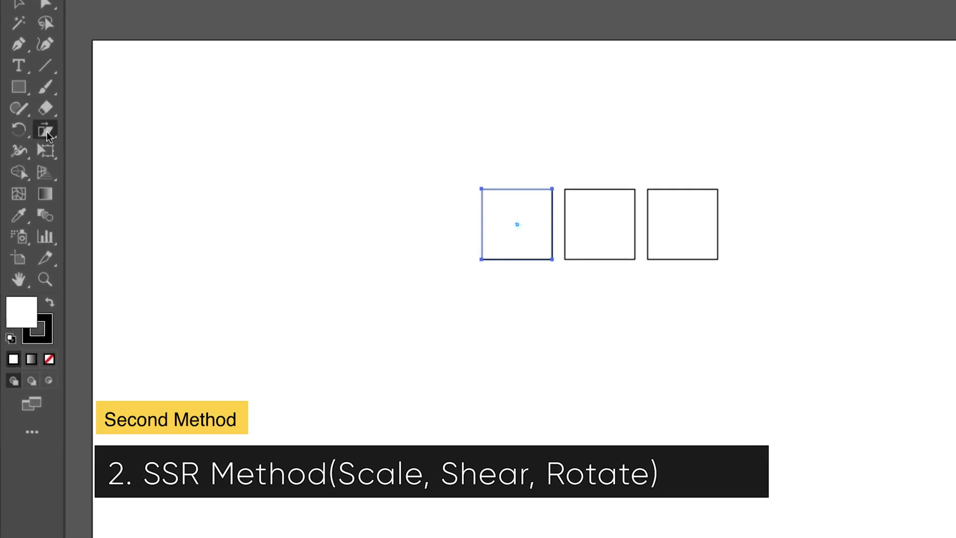
{"action": "left_click", "coordinate": [41, 143]}
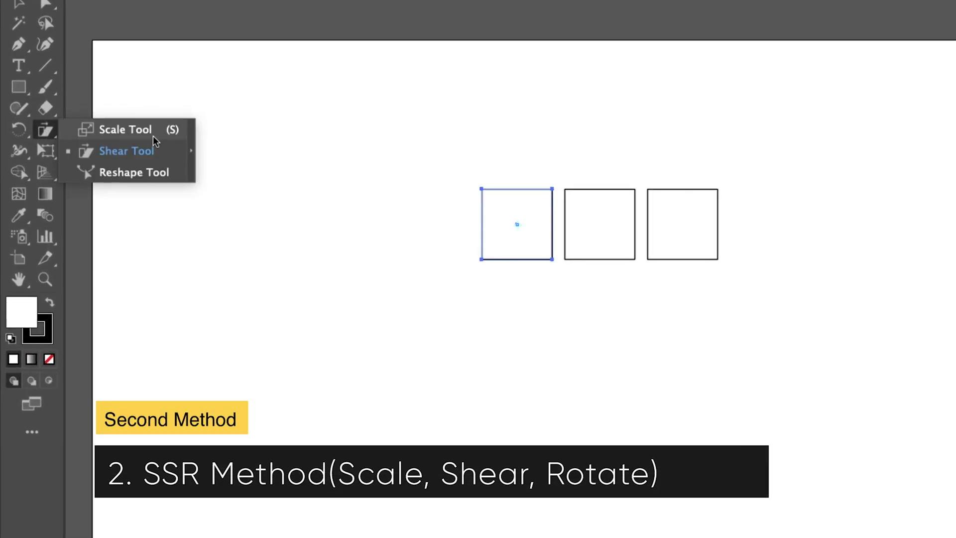
{"action": "left_click", "coordinate": [153, 135]}
{"action": "double_click", "coordinate": [50, 134]}
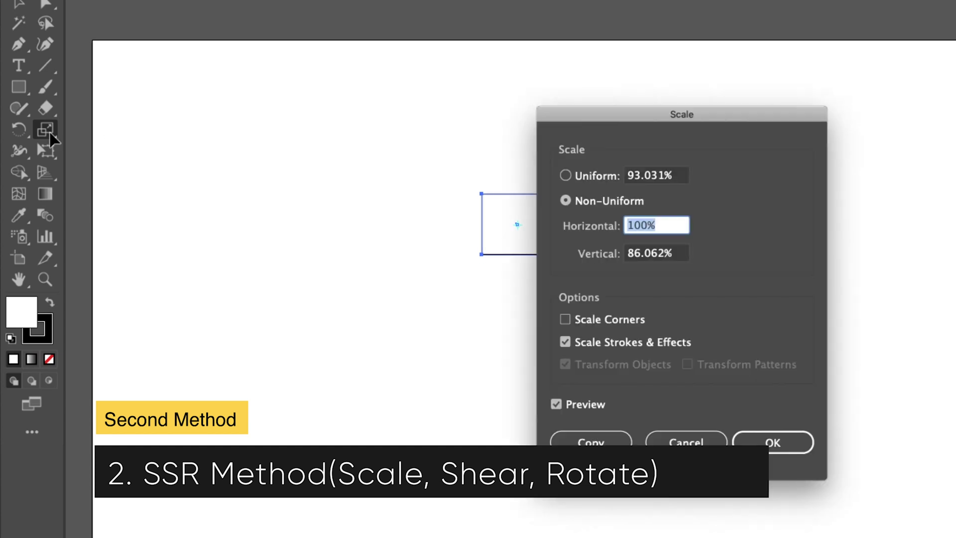
{"action": "left_click_drag", "start_coordinate": [604, 113], "coordinate": [898, 119]}
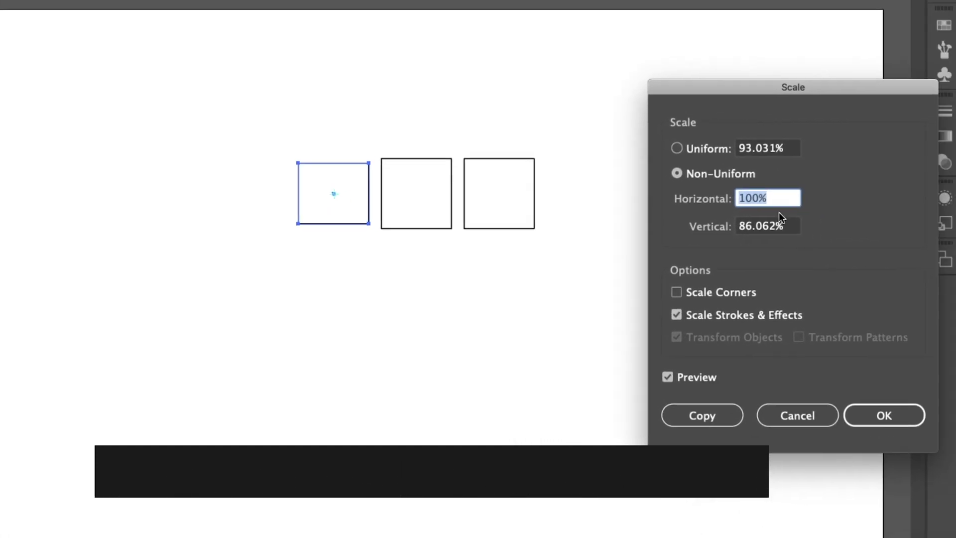
{"action": "left_click", "coordinate": [953, 257]}
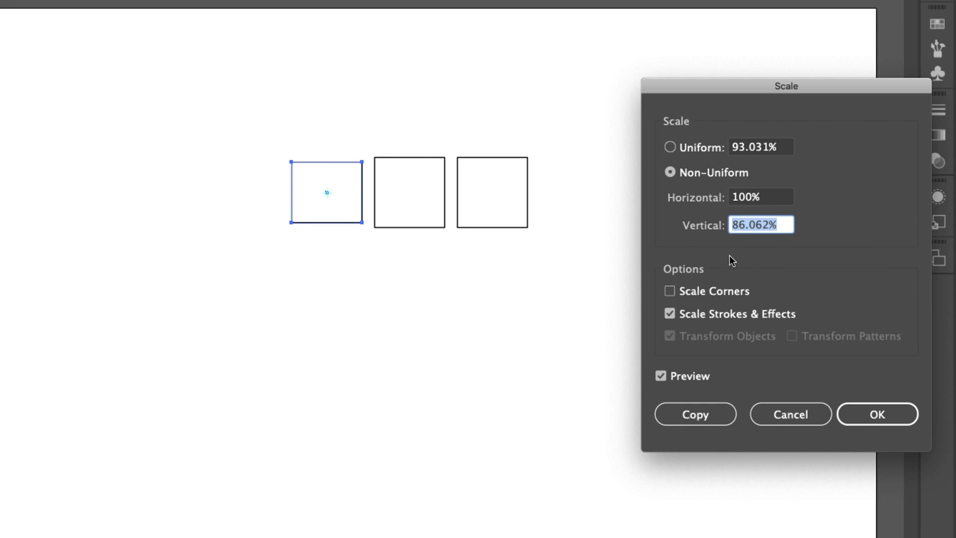
{"action": "left_click", "coordinate": [899, 417]}
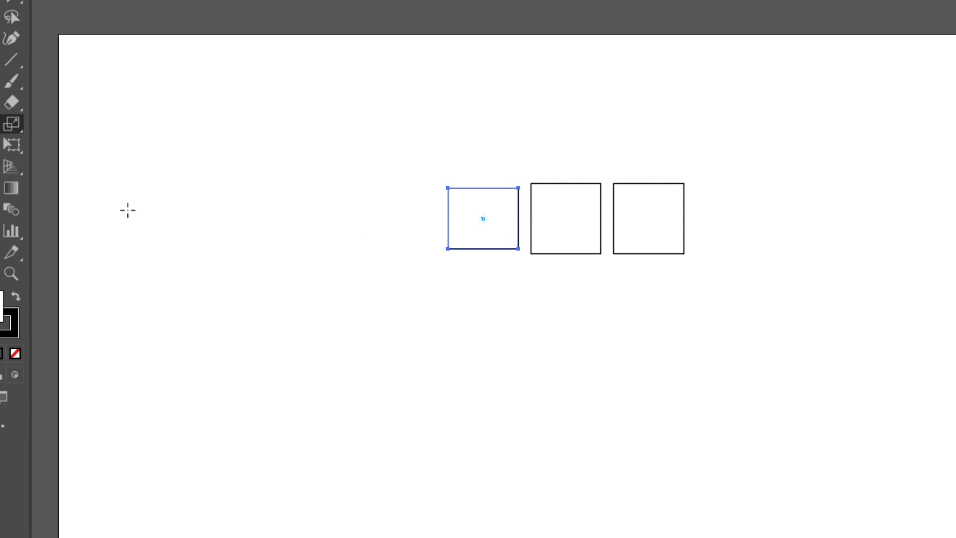
Shear the scaled leftmost shape by 30° along the horizontal axis
{"action": "left_click", "coordinate": [11, 124]}
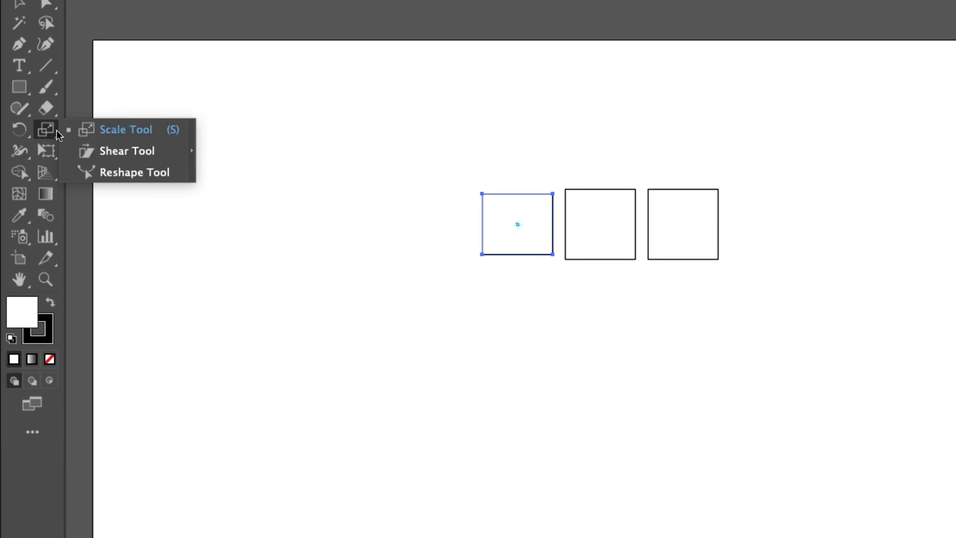
{"action": "left_click", "coordinate": [84, 146]}
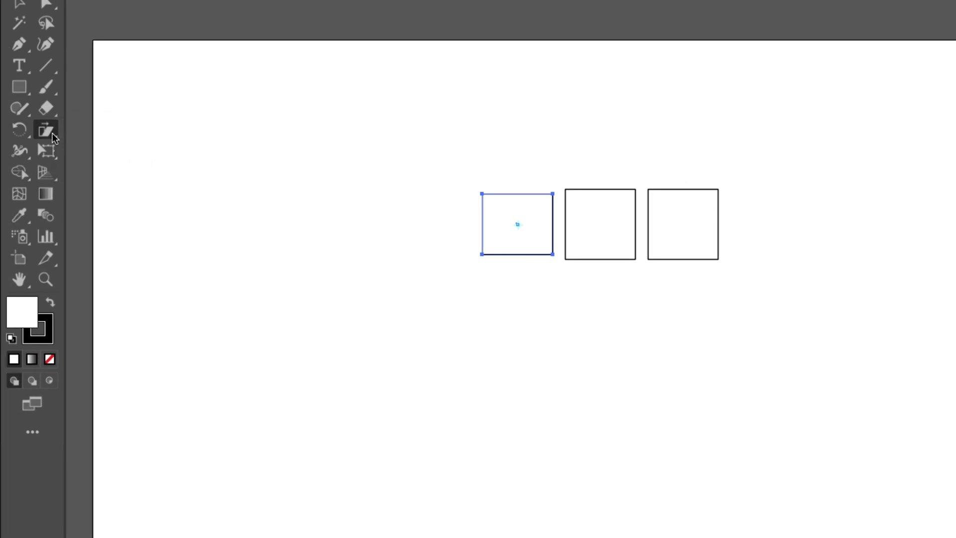
{"action": "double_click", "coordinate": [52, 134]}
{"action": "key", "text": "BackSpace"}
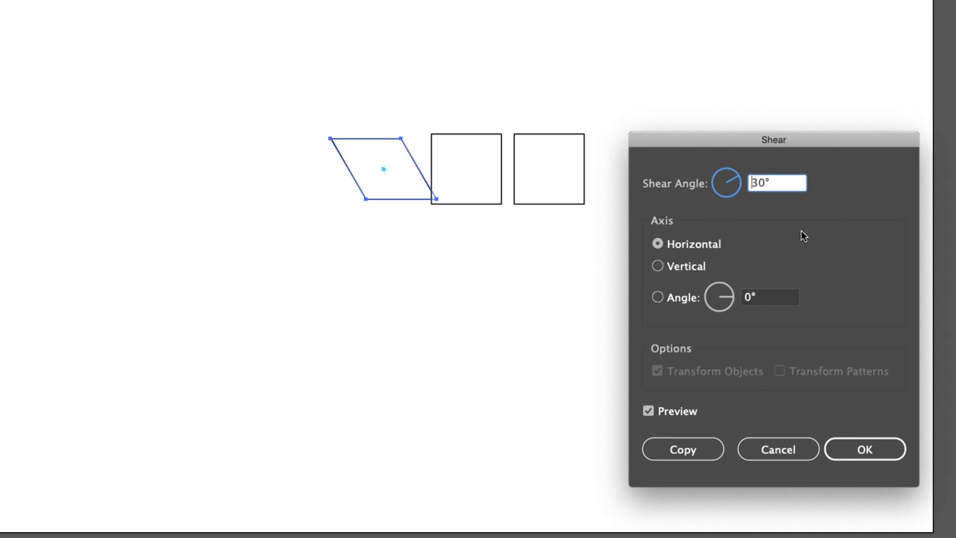
{"action": "left_click", "coordinate": [688, 245]}
{"action": "left_click", "coordinate": [879, 448]}
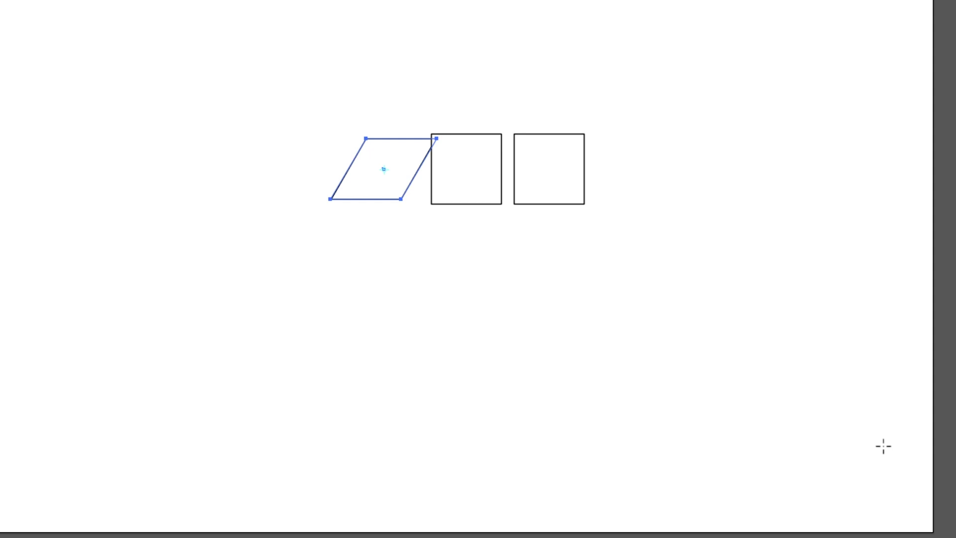
Rotate the sheared shape by -30° and move the resulting rhombus left, clear of the two remaining squares
{"action": "double_click", "coordinate": [21, 134]}
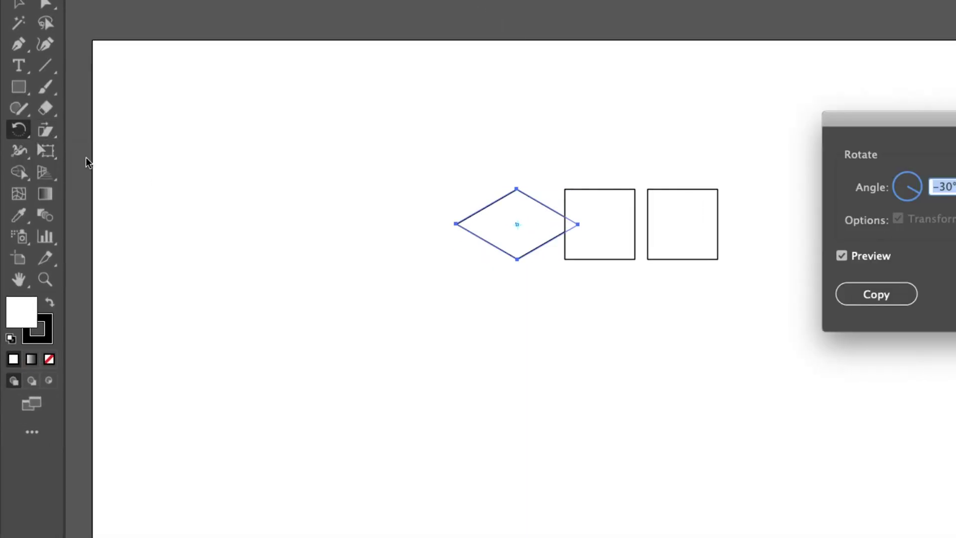
{"action": "left_click", "coordinate": [955, 185]}
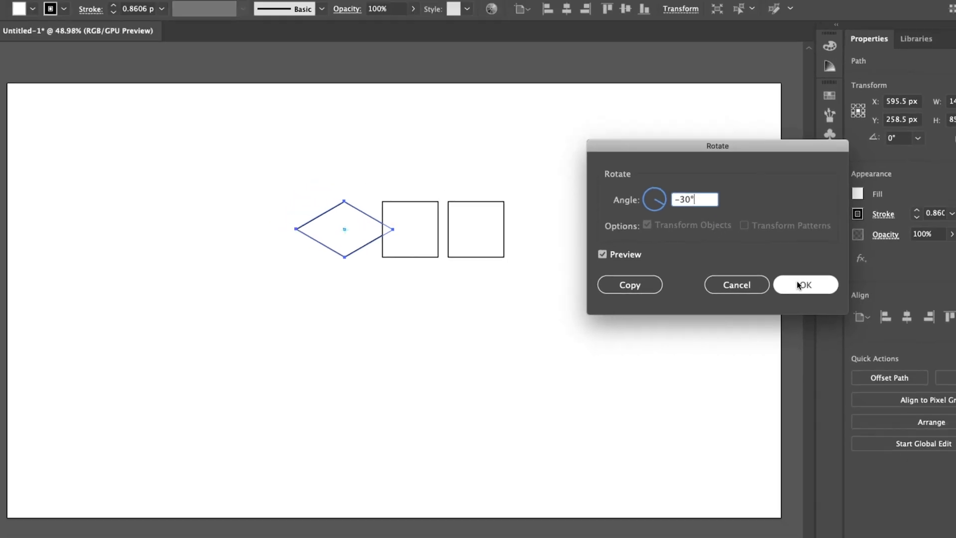
{"action": "left_click", "coordinate": [890, 281]}
{"action": "left_click", "coordinate": [13, 82]}
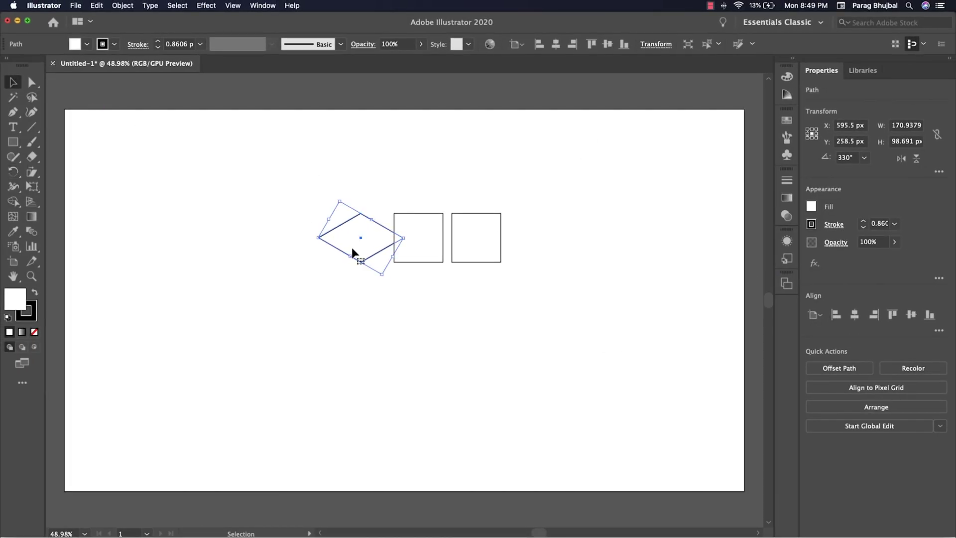
{"action": "left_click_drag", "start_coordinate": [374, 259], "coordinate": [341, 259]}
Scale the middle square non-uniformly to 100% horizontally and 86.062% vertically
{"action": "left_click_drag", "start_coordinate": [386, 191], "coordinate": [417, 237]}
{"action": "left_click_drag", "start_coordinate": [32, 172], "coordinate": [100, 167]}
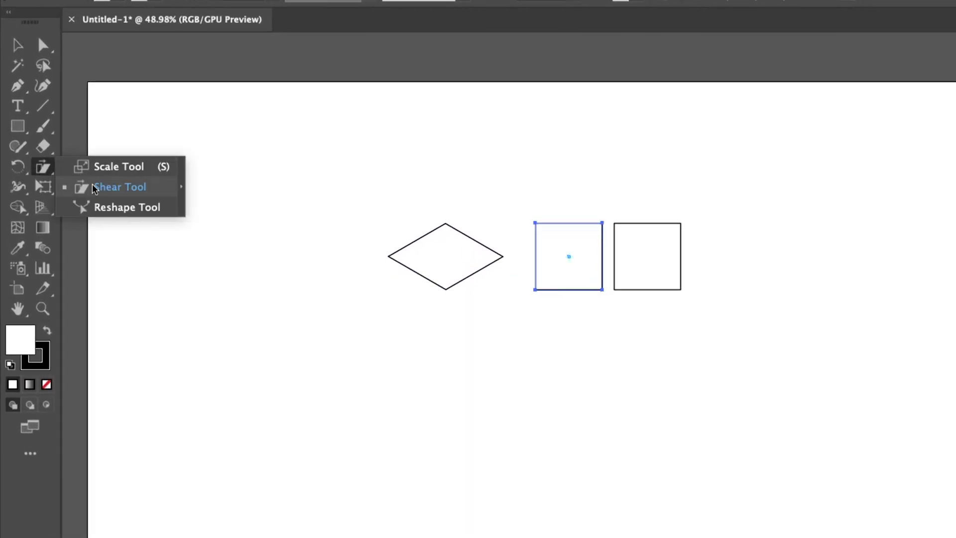
{"action": "double_click", "coordinate": [44, 168]}
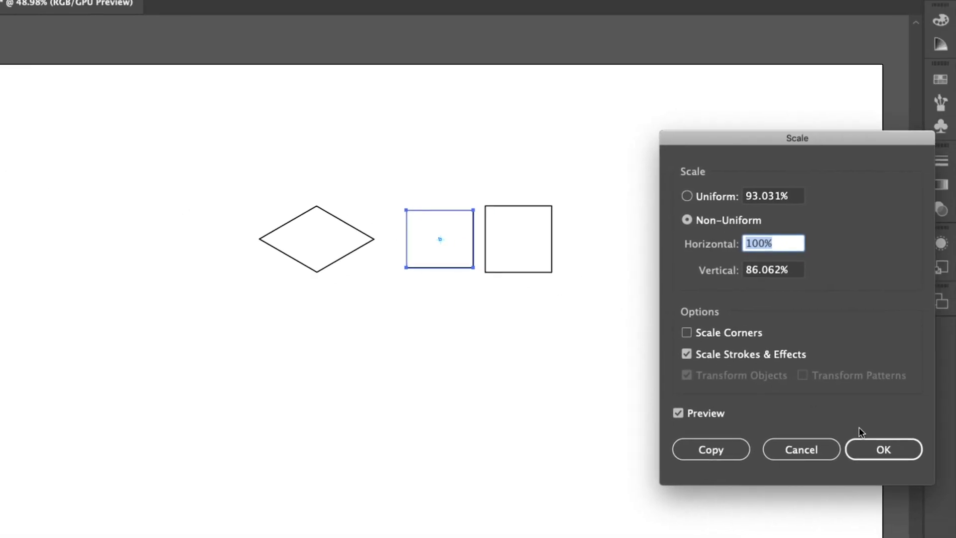
{"action": "left_click", "coordinate": [890, 450]}
Shear the scaled middle shape by the same 30° along the horizontal axis
{"action": "left_click_drag", "start_coordinate": [26, 114], "coordinate": [95, 132]}
{"action": "double_click", "coordinate": [27, 120]}
{"action": "left_click", "coordinate": [940, 472]}
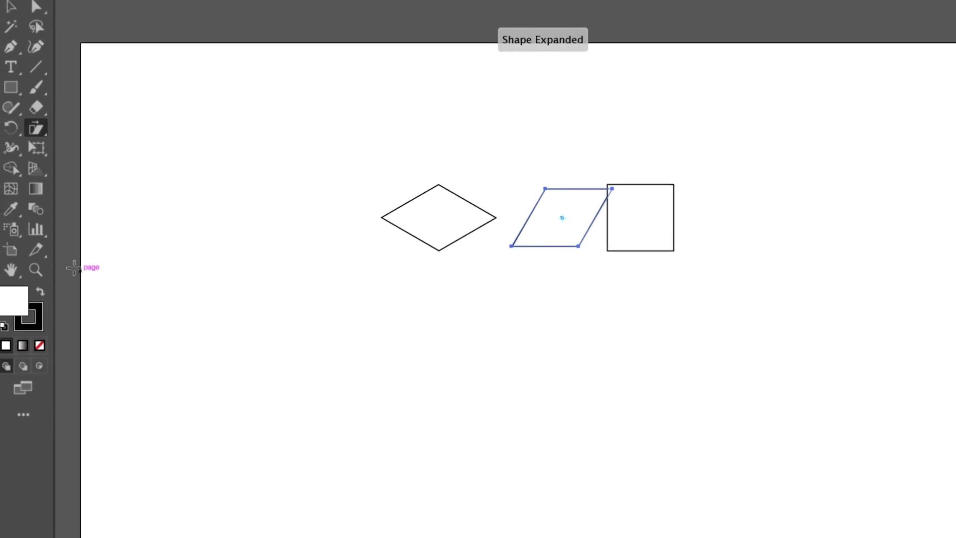
Rotate the sheared middle shape by 30° and attach it below the rhombus's lower-right edge as the cube's right face
{"action": "double_click", "coordinate": [13, 133]}
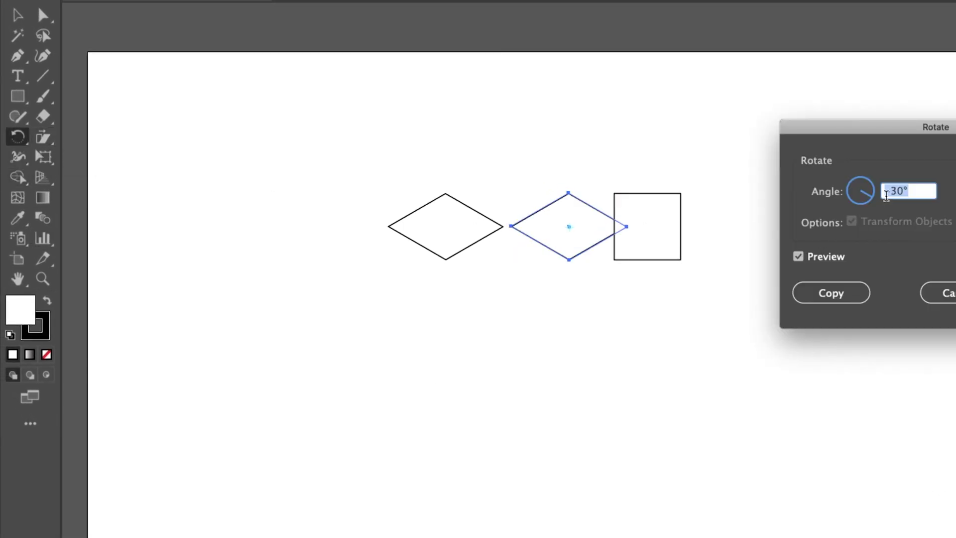
{"action": "key", "text": "BackSpace"}
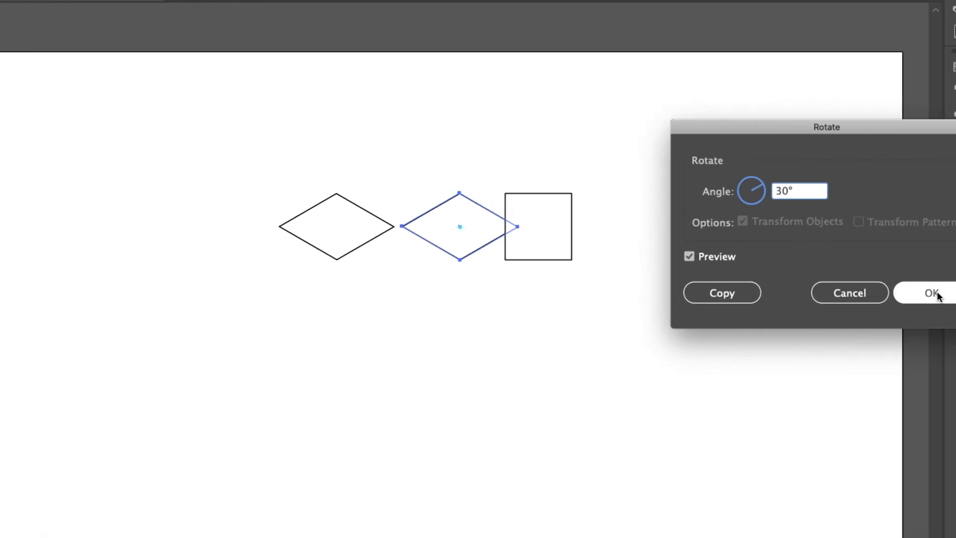
{"action": "left_click", "coordinate": [939, 295]}
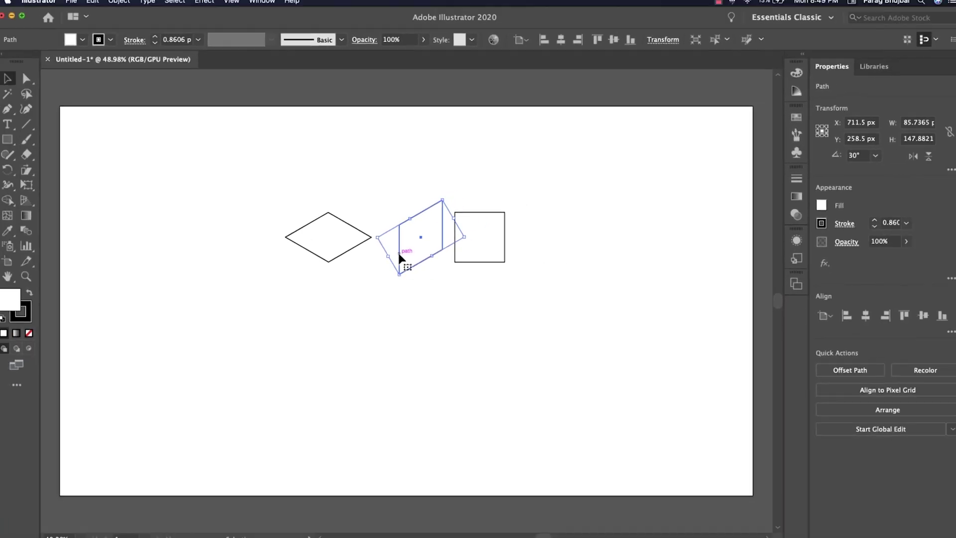
{"action": "left_click_drag", "start_coordinate": [426, 253], "coordinate": [332, 288]}
{"action": "left_click", "coordinate": [434, 293]}
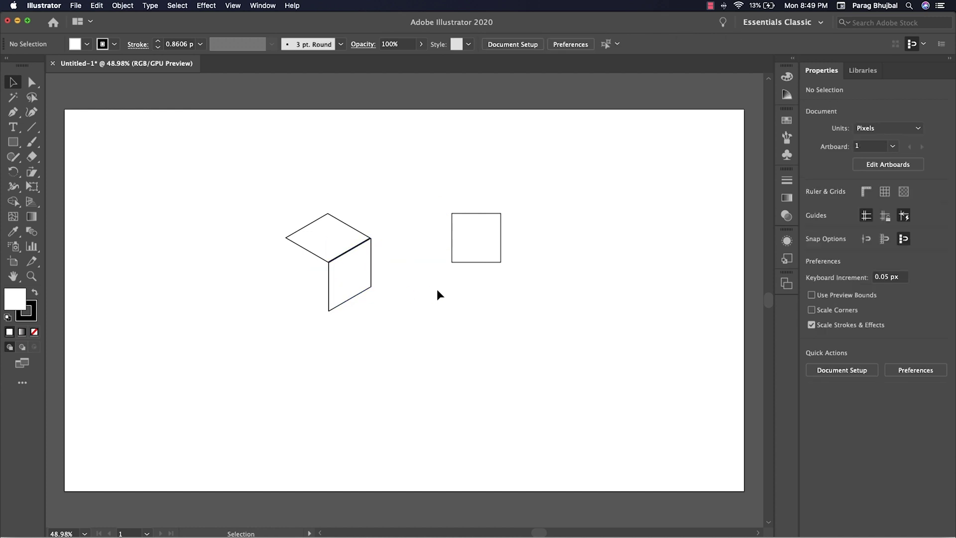
Scale the last remaining square non-uniformly to 100% horizontally and 86.062% vertically
{"action": "left_click", "coordinate": [473, 262]}
{"action": "left_click_drag", "start_coordinate": [31, 171], "coordinate": [70, 172]}
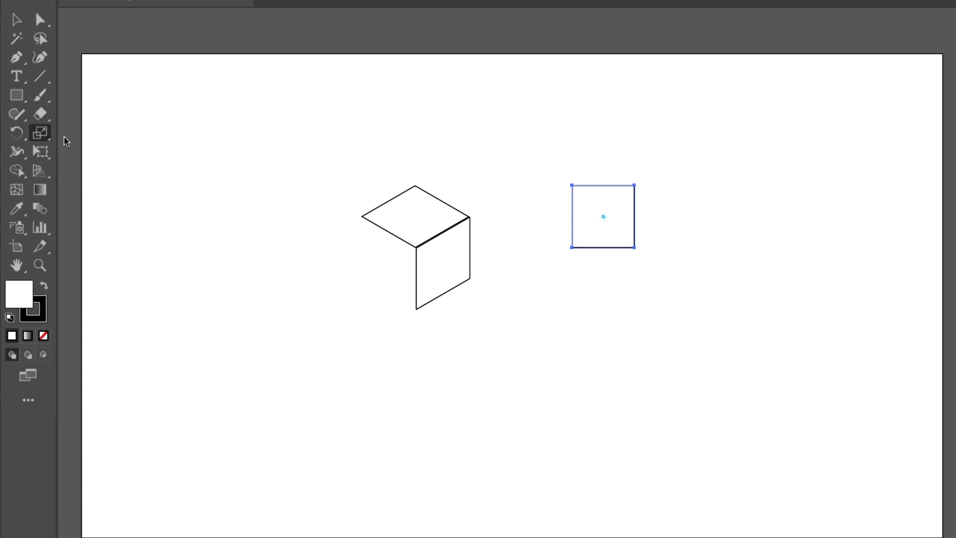
{"action": "double_click", "coordinate": [39, 133]}
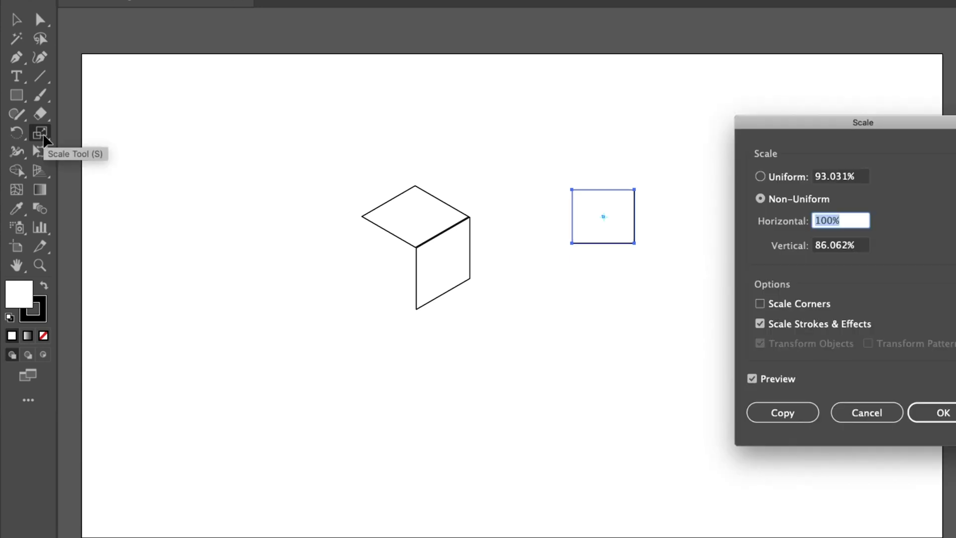
{"action": "left_click", "coordinate": [942, 413]}
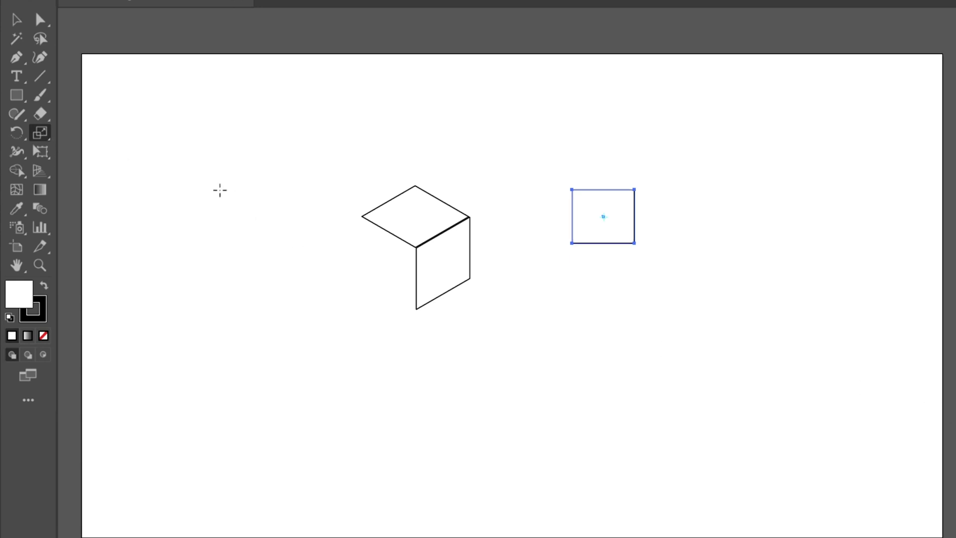
Shear the scaled last square by -30° along the horizontal axis
{"action": "left_click_drag", "start_coordinate": [44, 136], "coordinate": [94, 152]}
{"action": "double_click", "coordinate": [40, 132]}
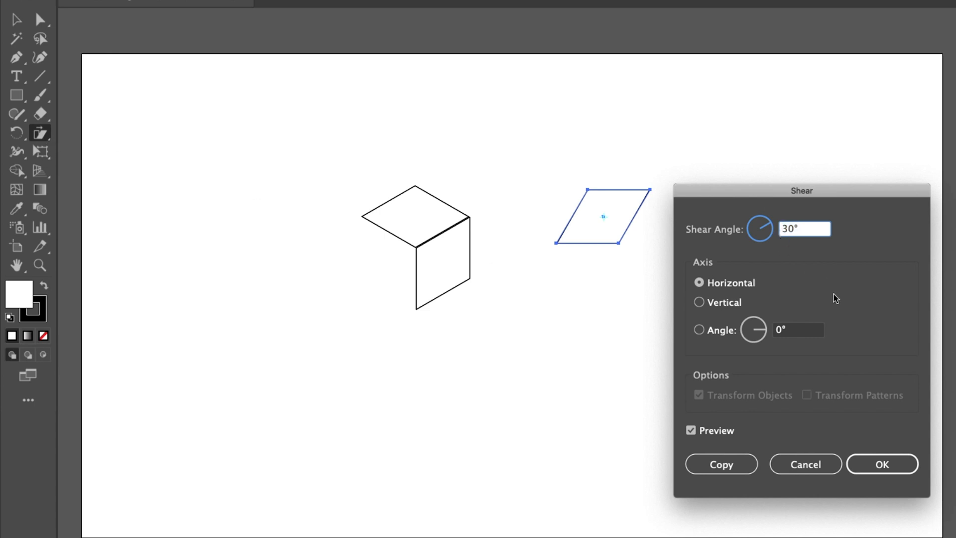
{"action": "left_click", "coordinate": [886, 454]}
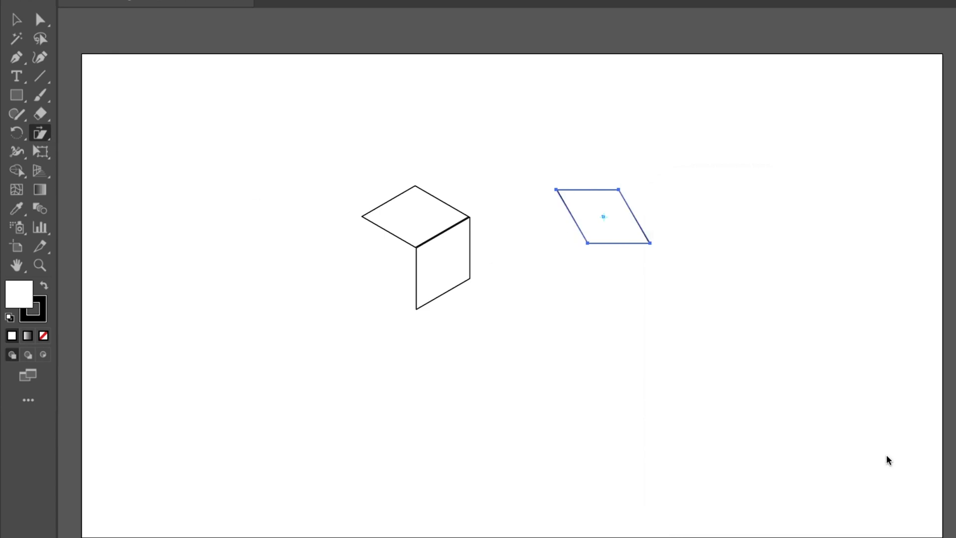
Rotate the sheared last shape by -30° and attach it below the rhombus's lower-left edge as the cube's left face
{"action": "double_click", "coordinate": [14, 139]}
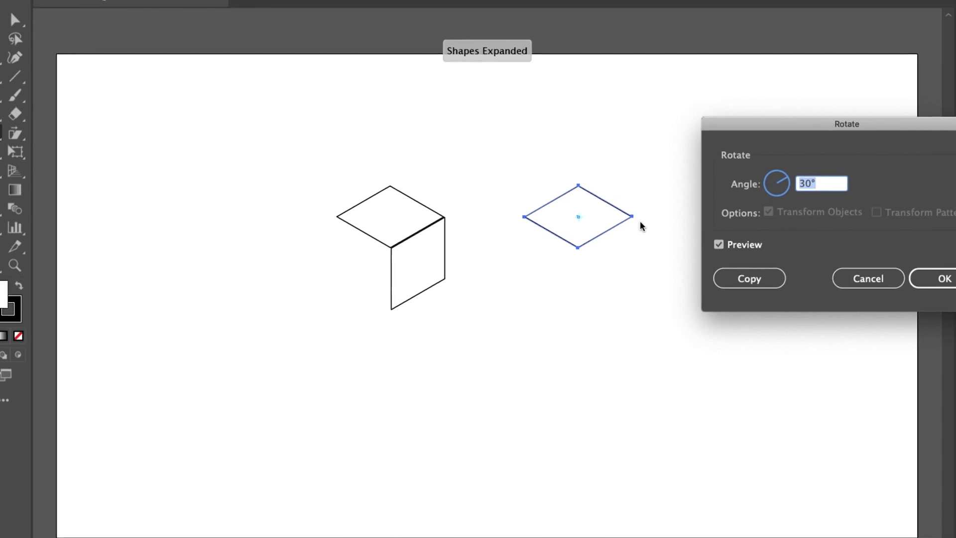
{"action": "type", "text": "-"}
{"action": "left_click", "coordinate": [889, 273]}
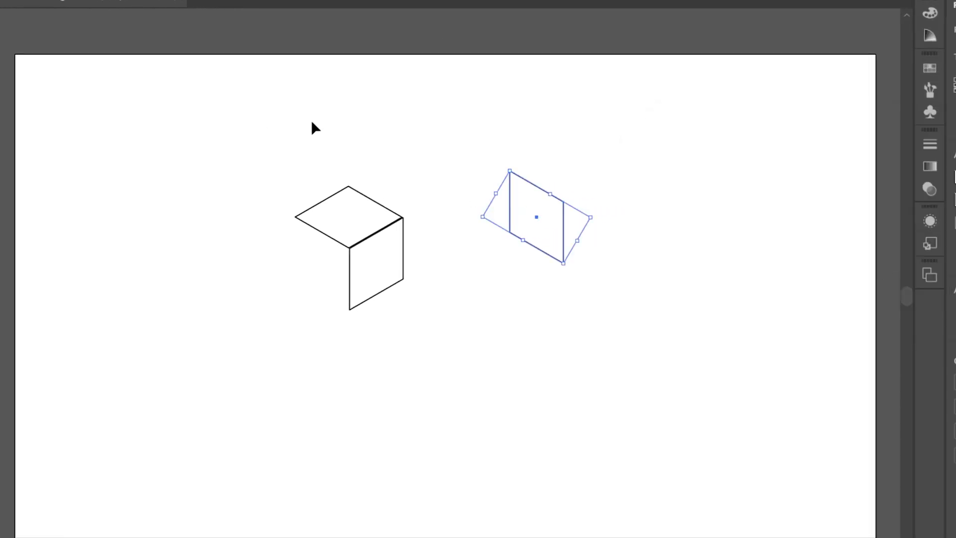
{"action": "left_click_drag", "start_coordinate": [541, 258], "coordinate": [326, 297]}
{"action": "left_click", "coordinate": [419, 323]}
Shift the cube's left face so its edges meet the top and right faces exactly
{"action": "key", "text": "ctrl+equal"}
{"action": "key", "text": "ctrl+equal"}
{"action": "key", "text": "ctrl+equal"}
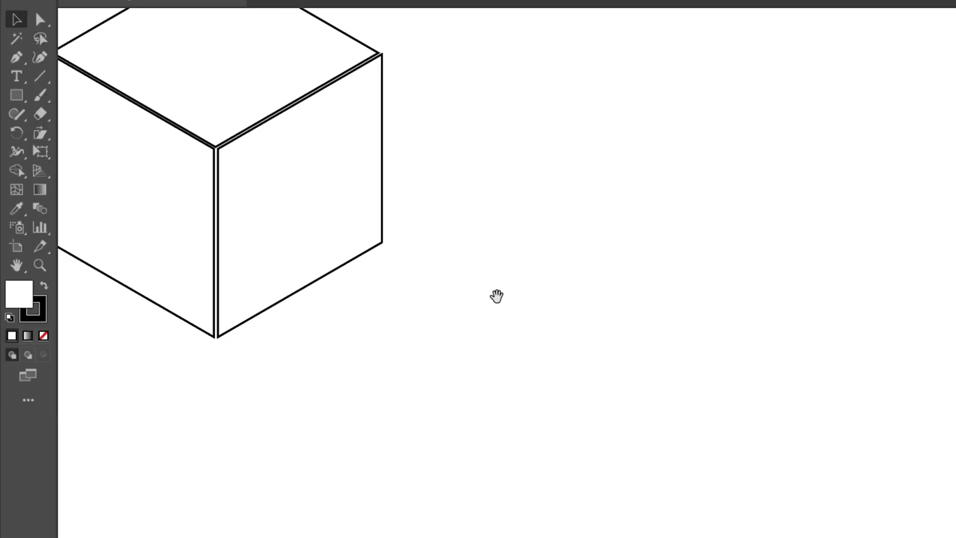
{"action": "scroll", "coordinate": [536, 357], "scroll_direction": "down", "scroll_amount": 3}
{"action": "left_click", "coordinate": [533, 305]}
{"action": "left_click", "coordinate": [320, 398]}
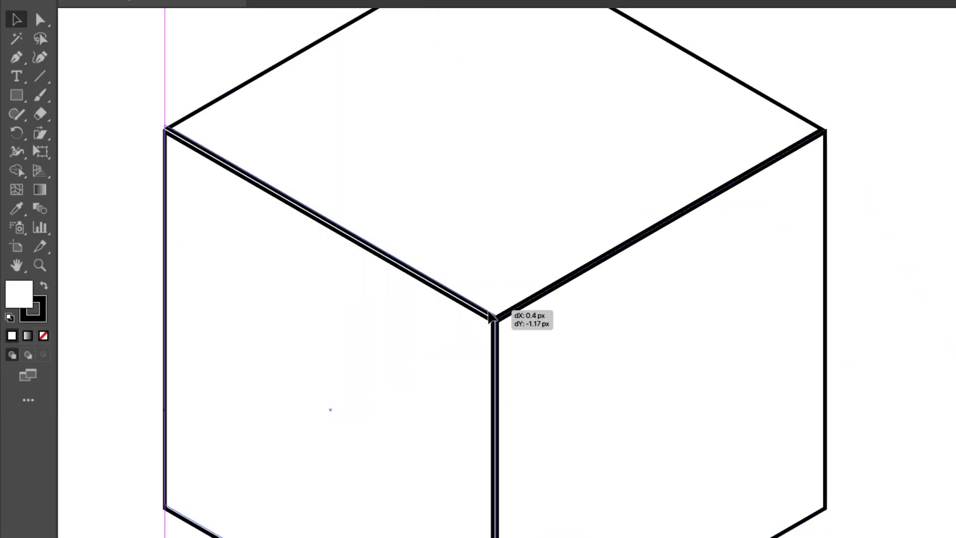
{"action": "left_click", "coordinate": [411, 422]}
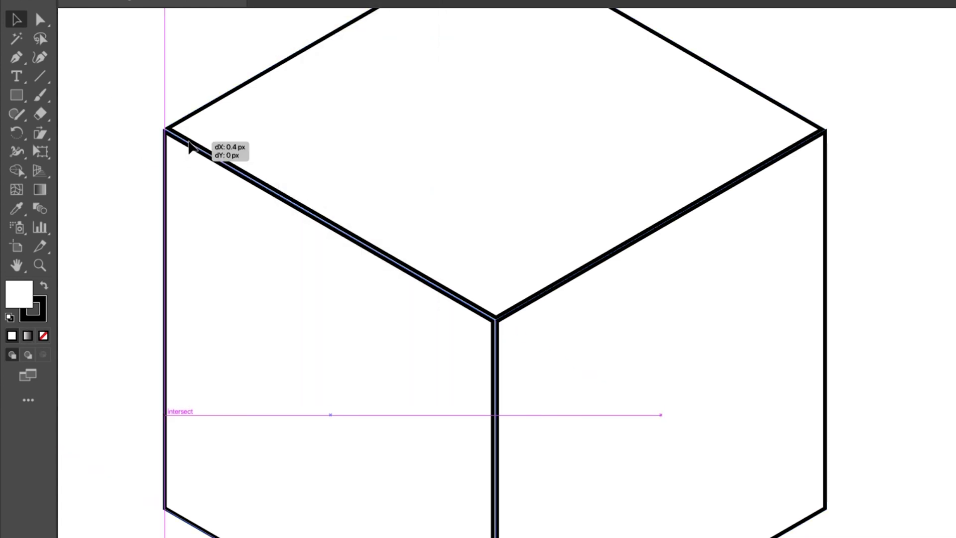
{"action": "key", "text": "ctrl+shift+a"}
{"action": "key", "text": "ctrl+minus"}
{"action": "key", "text": "ctrl+minus"}
{"action": "key", "text": "ctrl+minus"}
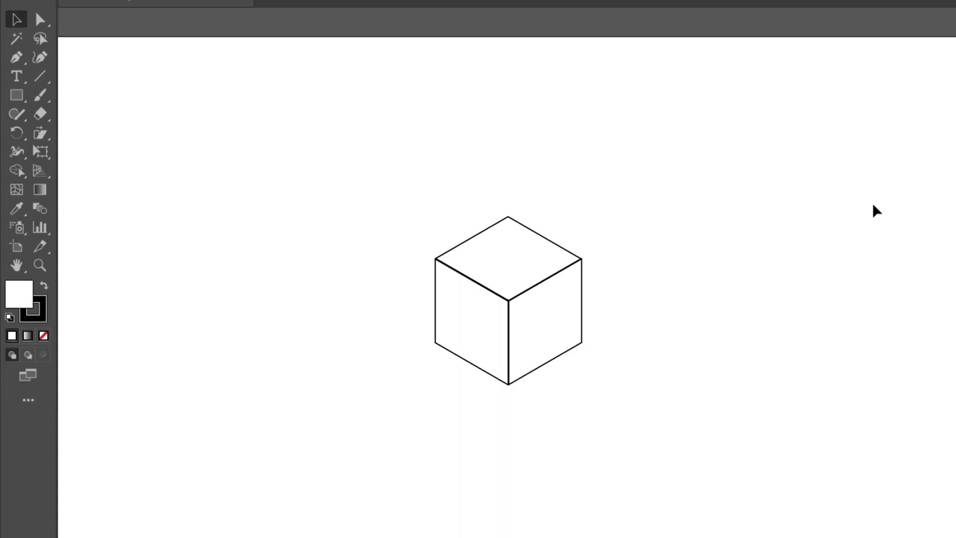
{"action": "left_click", "coordinate": [557, 319]}
{"action": "left_click", "coordinate": [597, 335]}
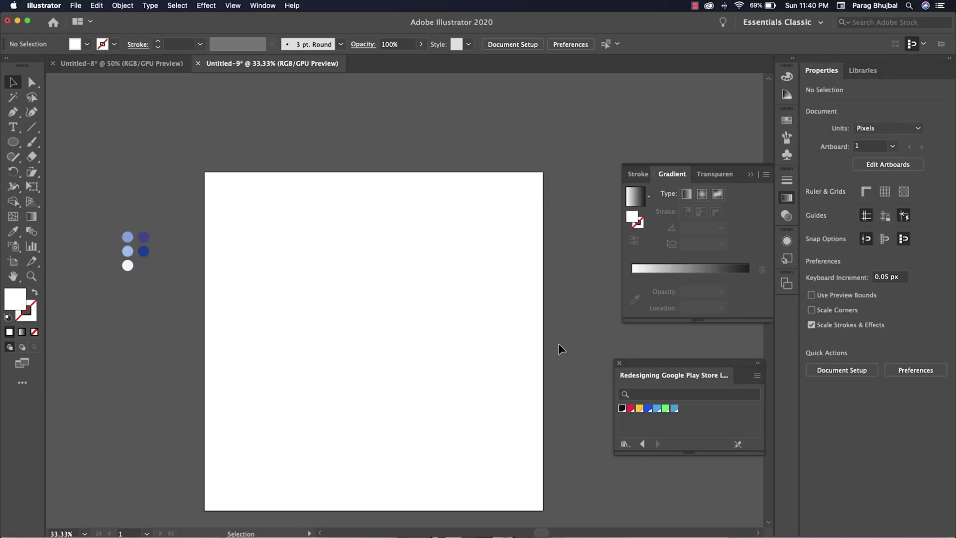
Draw a tall rounded rectangle about 344 px wide on the blank artboard as the phone body, with no fill and a black stroke
{"action": "key", "text": "d"}
{"action": "left_click", "coordinate": [35, 332]}
{"action": "left_click_drag", "start_coordinate": [13, 142], "coordinate": [70, 156]}
{"action": "mouse_move", "coordinate": [297, 210]}
{"action": "left_mouse_down"}
{"action": "mouse_move", "coordinate": [355, 292]}
{"action": "mouse_move", "coordinate": [418, 467]}
{"action": "mouse_move", "coordinate": [414, 456]}
{"action": "mouse_move", "coordinate": [403, 469]}
{"action": "left_mouse_up"}
{"action": "left_click", "coordinate": [11, 81]}
{"action": "key", "text": "super+equal"}
{"action": "scroll", "coordinate": [249, 395], "scroll_direction": "up", "scroll_amount": 1}
{"action": "scroll", "coordinate": [249, 395], "scroll_direction": "right", "scroll_amount": 1}
{"action": "left_click", "coordinate": [249, 395]}
Draw a narrow rounded speaker slot near the phone body's upper edge and a small camera circle beside it
{"action": "left_click", "coordinate": [12, 140]}
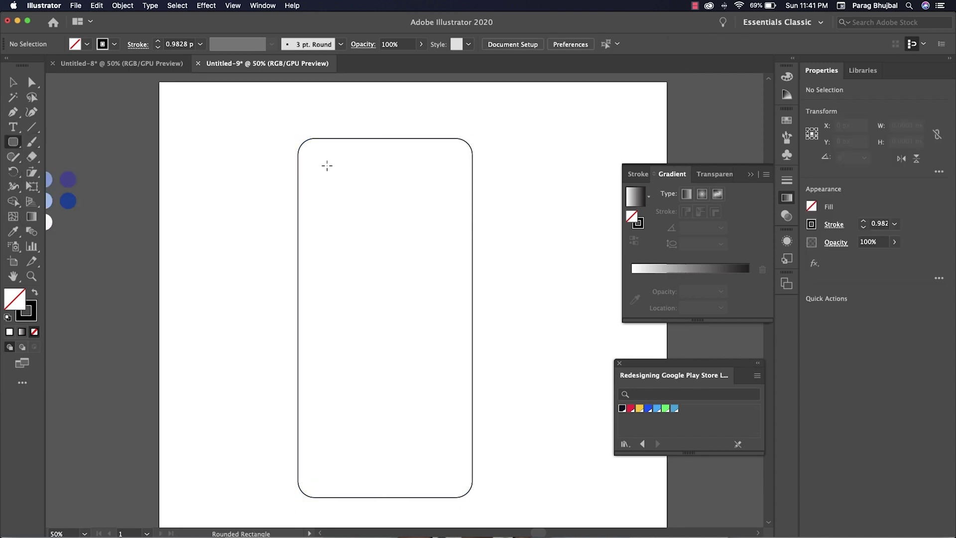
{"action": "mouse_move", "coordinate": [375, 156]}
{"action": "left_mouse_down"}
{"action": "mouse_move", "coordinate": [391, 155]}
{"action": "mouse_move", "coordinate": [336, 185]}
{"action": "left_mouse_up"}
{"action": "key", "text": "l"}
{"action": "key", "text": "v"}
{"action": "left_click", "coordinate": [384, 215]}
{"action": "key", "text": "super+equal"}
{"action": "scroll", "coordinate": [380, 216], "scroll_direction": "up", "scroll_amount": 1}
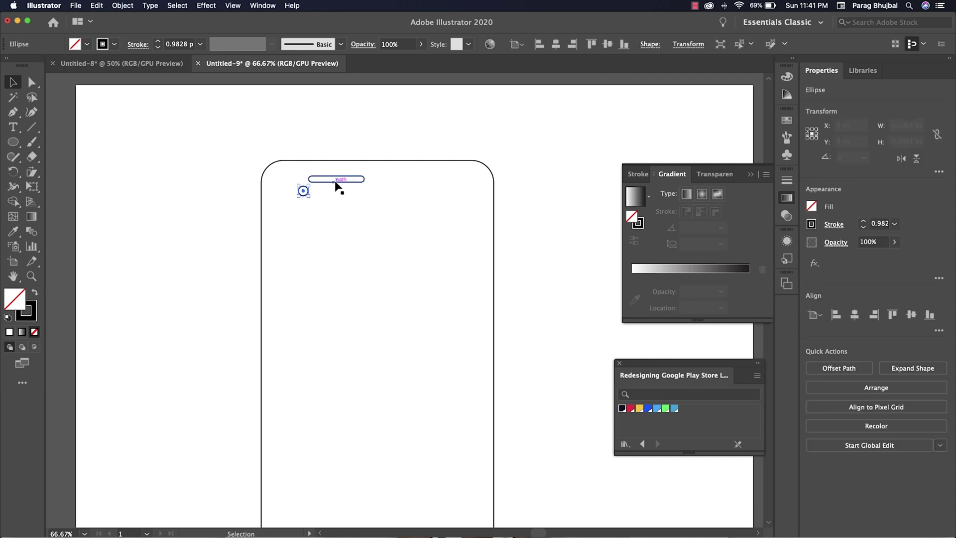
Shrink the camera circle and place it level with the speaker slot, just to its left
{"action": "left_click", "coordinate": [309, 192]}
{"action": "key", "text": "super+equal"}
{"action": "key", "text": "super+equal"}
{"action": "left_click", "coordinate": [309, 197]}
{"action": "left_click_drag", "start_coordinate": [421, 313], "coordinate": [312, 231]}
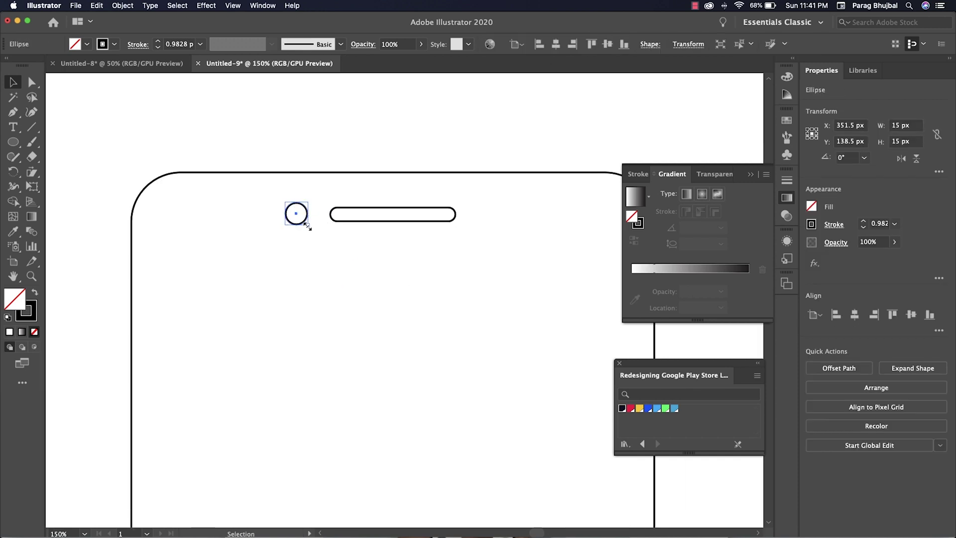
{"action": "left_click", "coordinate": [358, 241]}
{"action": "key", "text": "super+minus"}
{"action": "key", "text": "super+minus"}
Draw a tall rectangle inside the phone body as the screen and adjust its width to leave narrow side margins
{"action": "left_click", "coordinate": [13, 143]}
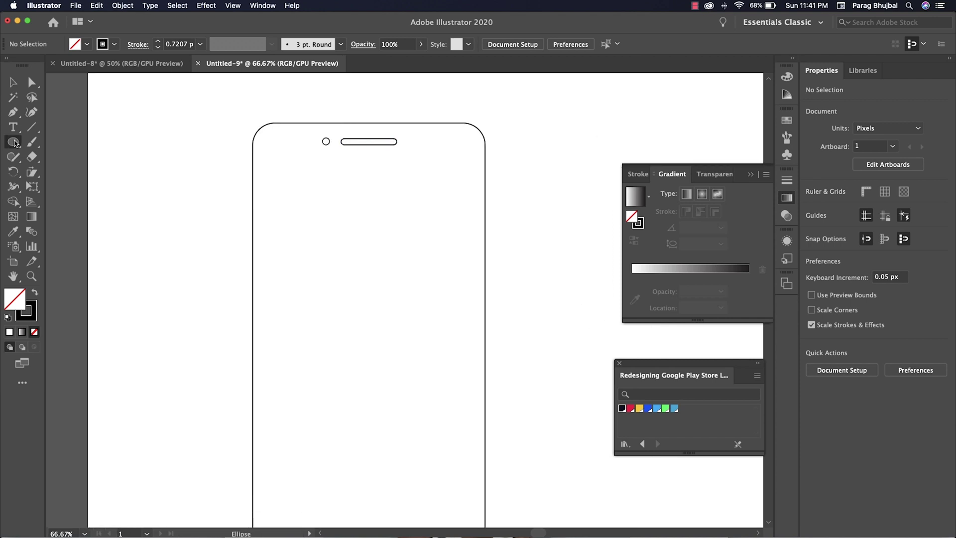
{"action": "left_click_drag", "start_coordinate": [15, 143], "coordinate": [50, 140]}
{"action": "scroll", "coordinate": [264, 179], "scroll_direction": "down", "scroll_amount": 2}
{"action": "mouse_move", "coordinate": [246, 111]}
{"action": "left_mouse_down"}
{"action": "mouse_move", "coordinate": [441, 483]}
{"action": "mouse_move", "coordinate": [450, 482]}
{"action": "left_mouse_up"}
{"action": "mouse_move", "coordinate": [451, 482]}
{"action": "left_mouse_down"}
{"action": "mouse_move", "coordinate": [450, 405]}
{"action": "mouse_move", "coordinate": [448, 454]}
{"action": "left_mouse_up"}
{"action": "key", "text": "v"}
{"action": "left_click_drag", "start_coordinate": [253, 283], "coordinate": [245, 283]}
{"action": "left_click", "coordinate": [529, 268]}
Draw a circular home button centered below the phone screen
{"action": "scroll", "coordinate": [507, 270], "scroll_direction": "up", "scroll_amount": 1}
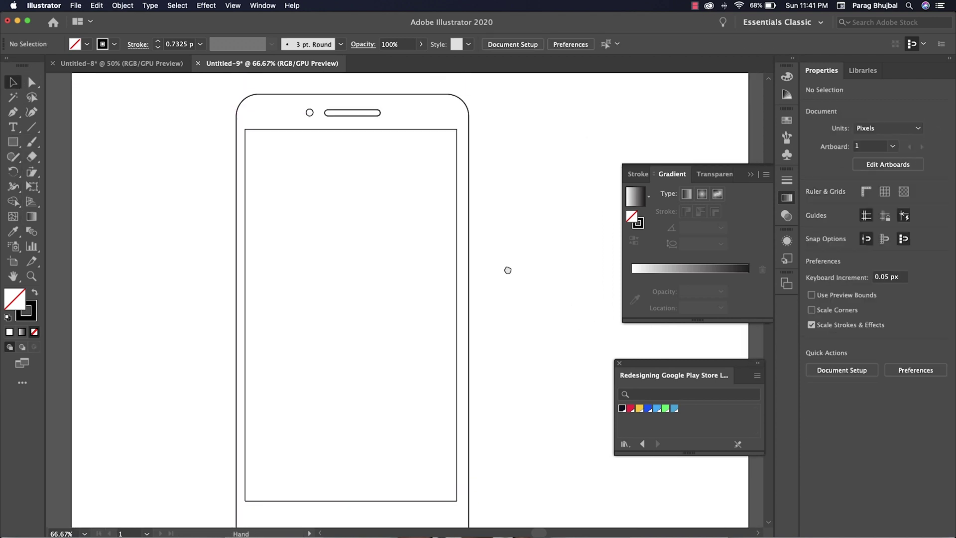
{"action": "left_click_drag", "start_coordinate": [535, 287], "coordinate": [527, 184]}
{"action": "left_click_drag", "start_coordinate": [14, 142], "coordinate": [60, 171]}
{"action": "left_click_drag", "start_coordinate": [339, 429], "coordinate": [356, 413]}
{"action": "key", "text": "v"}
{"action": "key", "text": "super+minus"}
{"action": "left_click", "coordinate": [231, 228]}
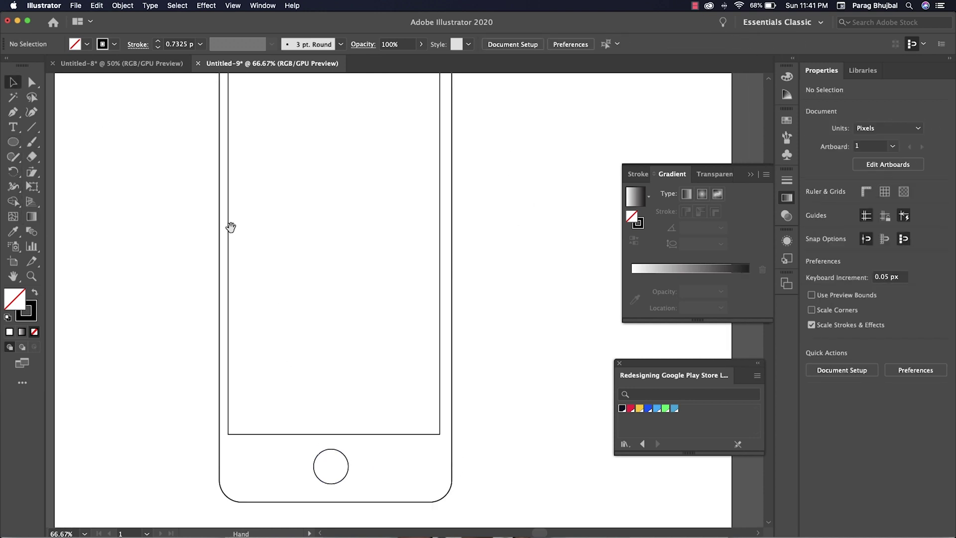
Align all phone parts on a common horizontal center
{"action": "key", "text": "super+a"}
{"action": "left_click", "coordinate": [555, 43]}
{"action": "scroll", "coordinate": [538, 150], "scroll_direction": "up", "scroll_amount": 2}
{"action": "left_click", "coordinate": [237, 177]}
{"action": "scroll", "coordinate": [238, 179], "scroll_direction": "down", "scroll_amount": 1}
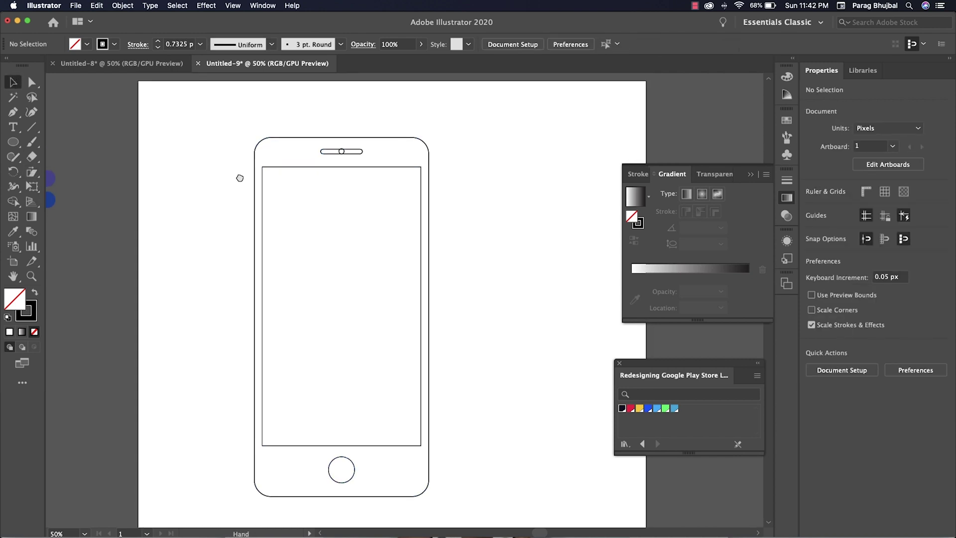
Shorten the phone drawing to a height of 648 px and keep its parts centered horizontally
{"action": "left_click_drag", "start_coordinate": [214, 356], "coordinate": [427, 505]}
{"action": "left_click_drag", "start_coordinate": [342, 496], "coordinate": [342, 467]}
{"action": "left_click", "coordinate": [436, 494]}
{"action": "left_click", "coordinate": [355, 453]}
{"action": "left_click_drag", "start_coordinate": [166, 129], "coordinate": [259, 159]}
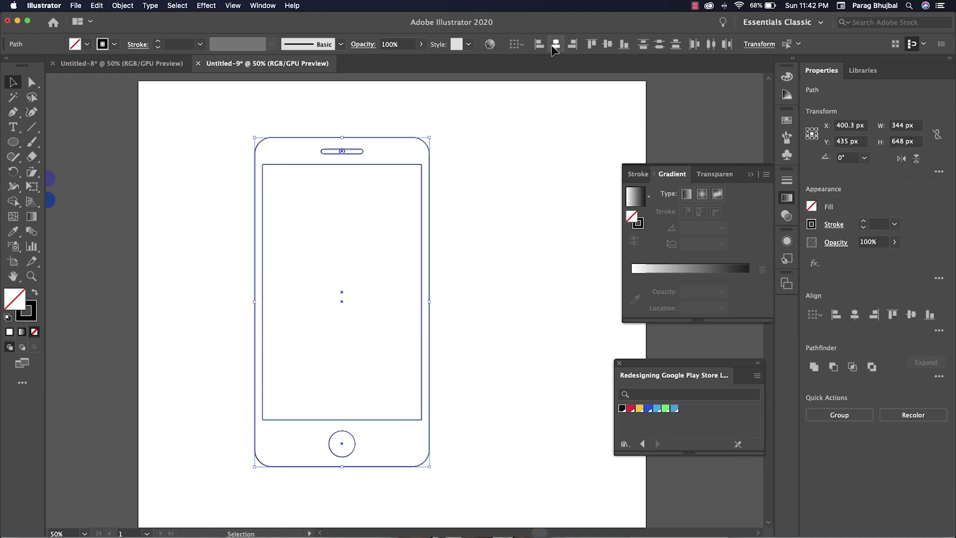
Narrow the phone drawing slightly and move the camera circle about 60 px to the left of the speaker slot's center
{"action": "left_click_drag", "start_coordinate": [429, 301], "coordinate": [425, 301]}
{"action": "left_click", "coordinate": [241, 126]}
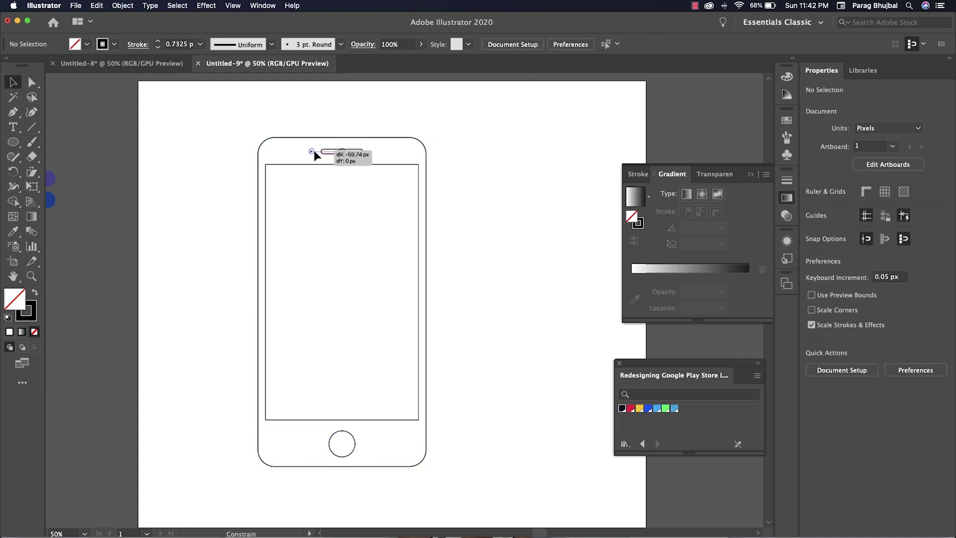
{"action": "left_click_drag", "start_coordinate": [317, 155], "coordinate": [316, 156]}
{"action": "left_click", "coordinate": [448, 181]}
Scale the whole phone drawing non-uniformly to 100% horizontally and 86.062% vertically
{"action": "left_click_drag", "start_coordinate": [235, 105], "coordinate": [468, 494]}
{"action": "left_click_drag", "start_coordinate": [32, 171], "coordinate": [80, 172]}
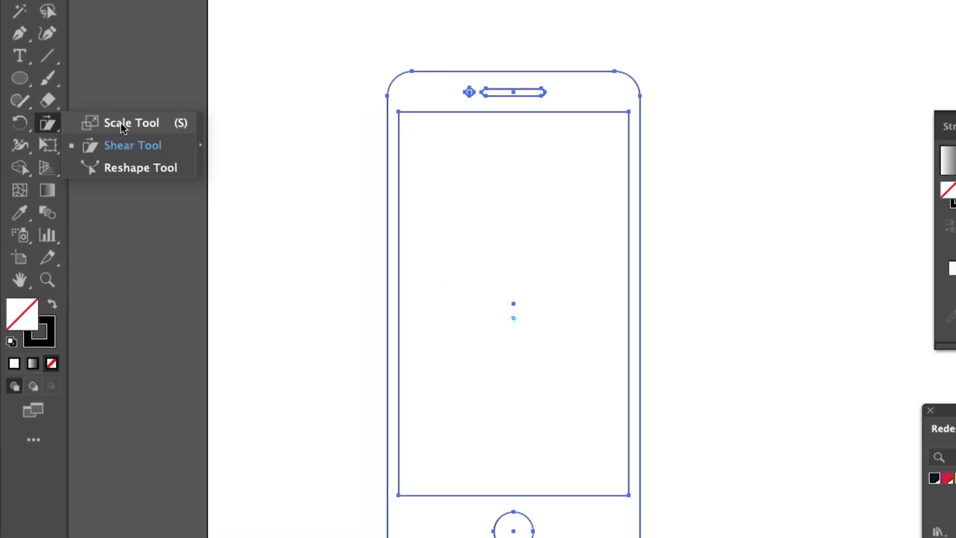
{"action": "left_click_drag", "start_coordinate": [121, 123], "coordinate": [120, 123]}
{"action": "double_click", "coordinate": [47, 123]}
{"action": "key", "text": "Tab"}
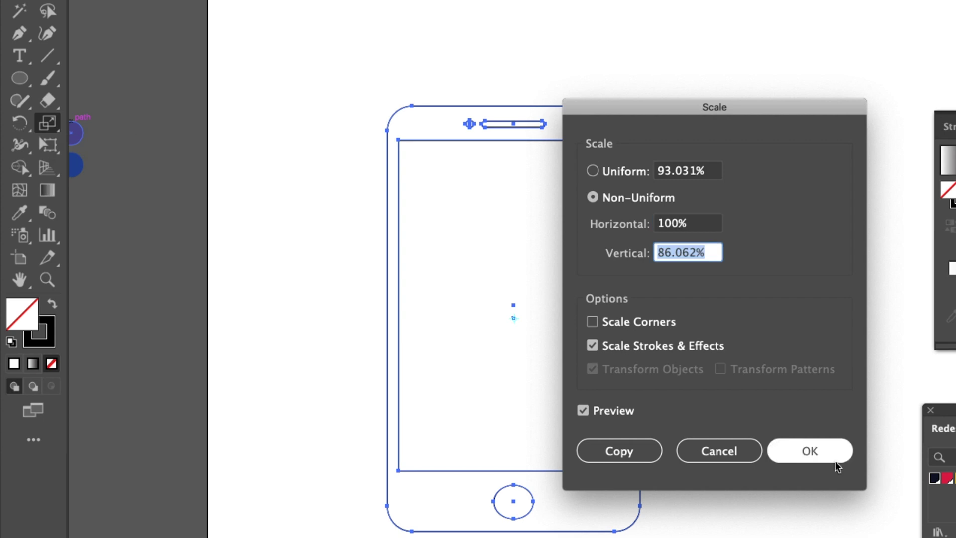
{"action": "left_click", "coordinate": [835, 460]}
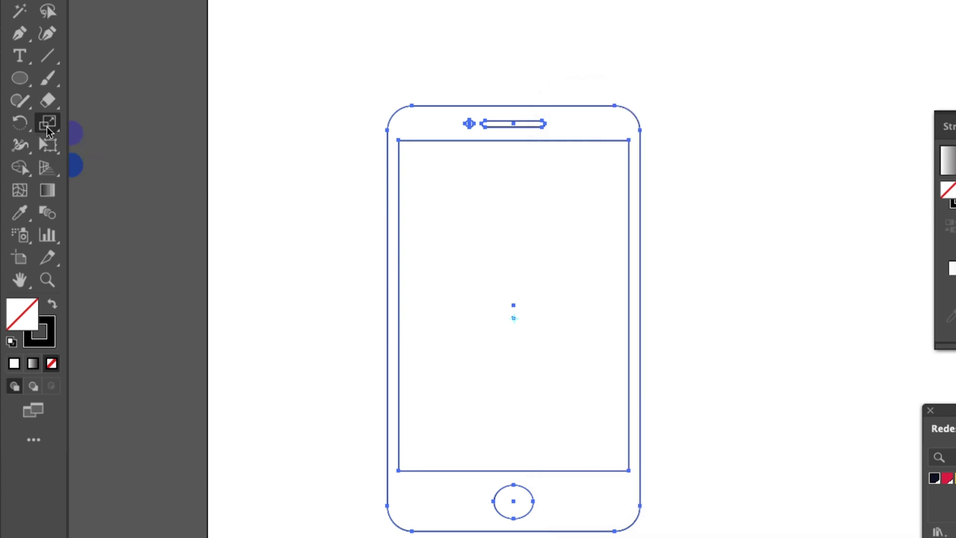
Shear the scaled phone drawing by 30° along the horizontal axis
{"action": "left_click_drag", "start_coordinate": [48, 130], "coordinate": [80, 124]}
{"action": "left_click", "coordinate": [126, 144]}
{"action": "double_click", "coordinate": [48, 123]}
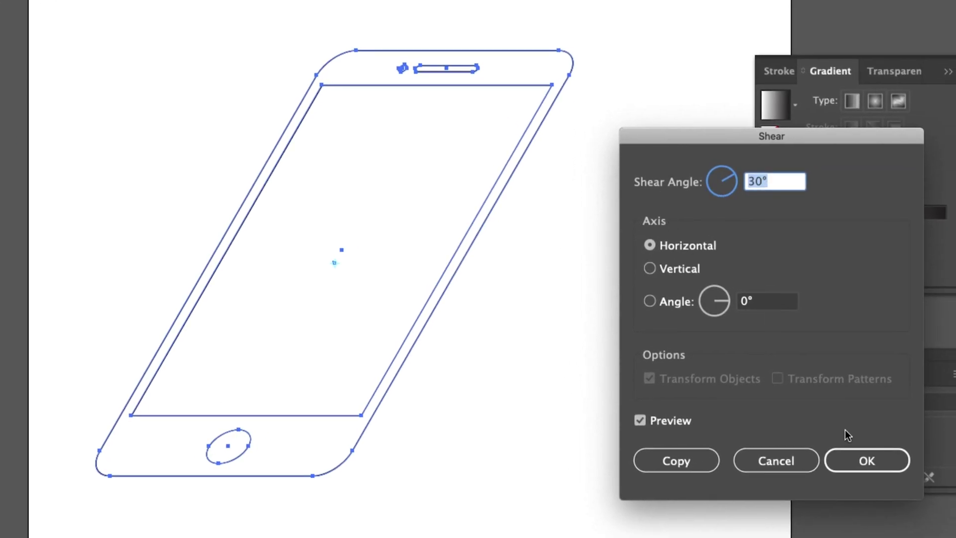
{"action": "left_click", "coordinate": [867, 459]}
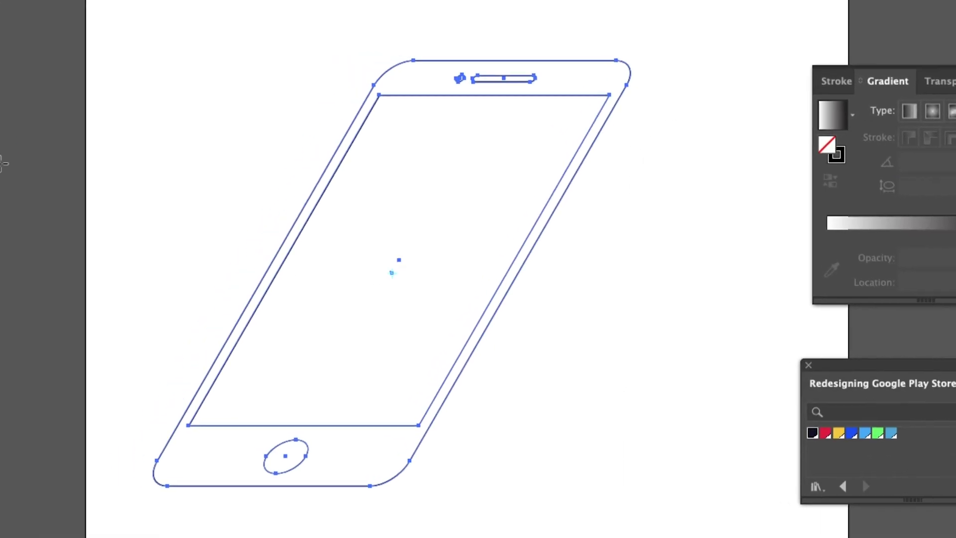
Rotate the sheared phone drawing by -30° and move it further onto the artboard
{"action": "double_click", "coordinate": [20, 101]}
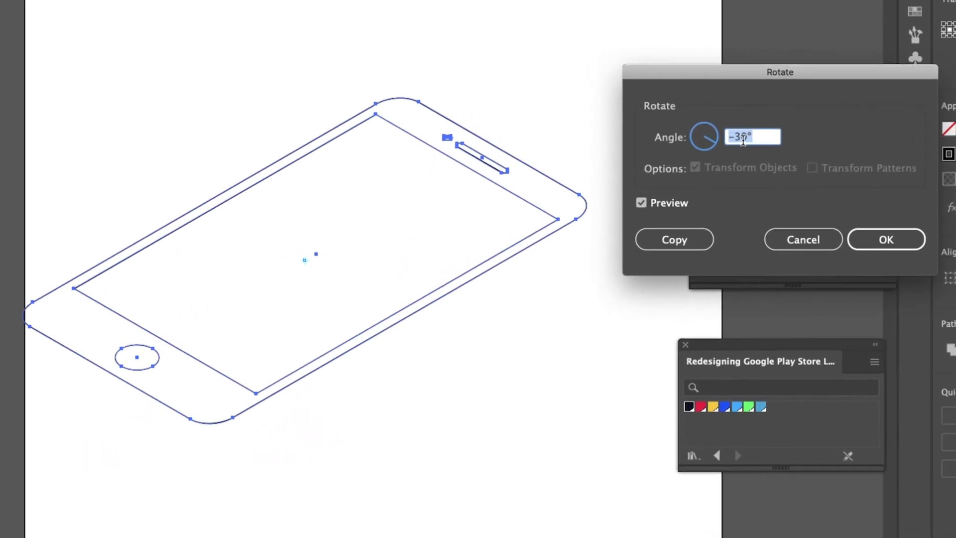
{"action": "left_click", "coordinate": [955, 160]}
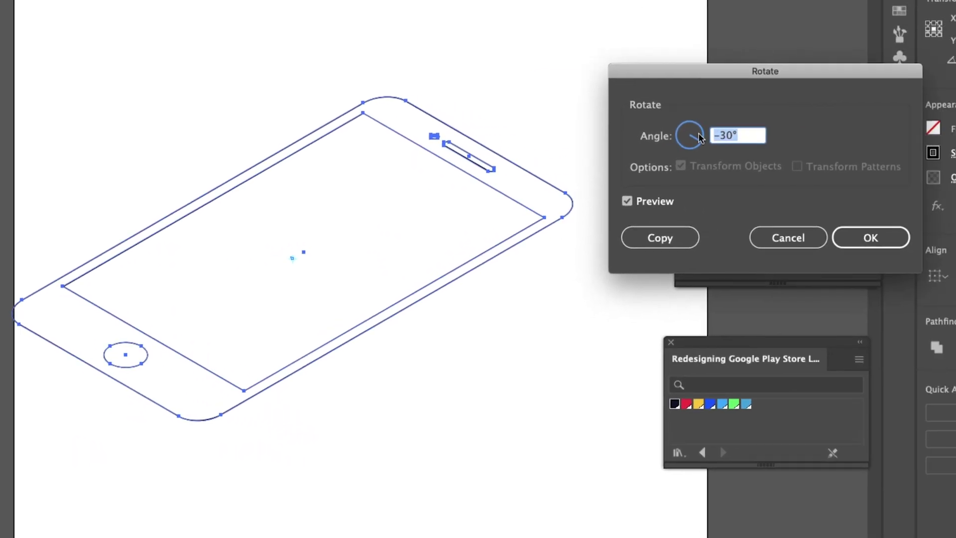
{"action": "left_click", "coordinate": [870, 239]}
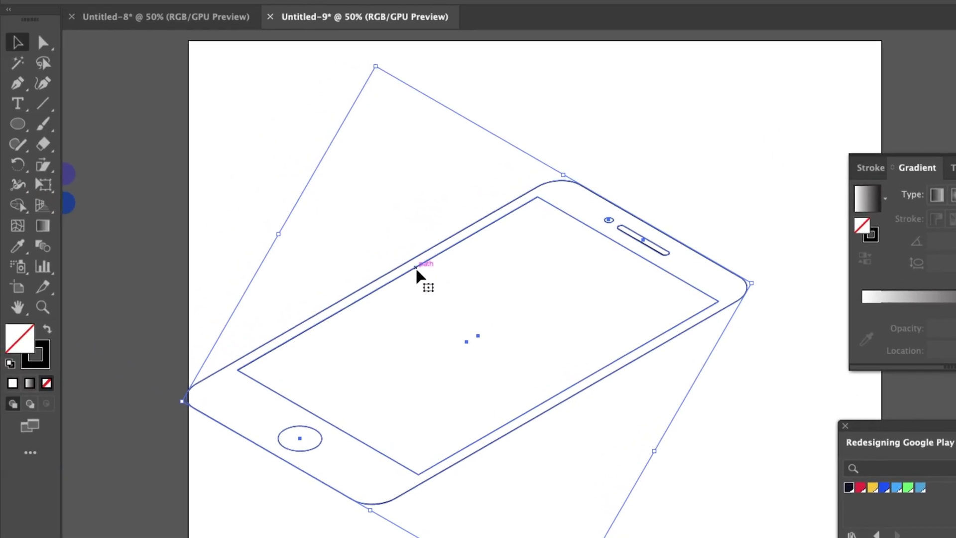
{"action": "left_click_drag", "start_coordinate": [417, 272], "coordinate": [471, 261]}
{"action": "left_click", "coordinate": [394, 239]}
Duplicate the phone's outer outline a short distance straight down to form its lower edge
{"action": "scroll", "coordinate": [522, 415], "scroll_direction": "down", "scroll_amount": 2}
{"action": "left_click", "coordinate": [522, 414]}
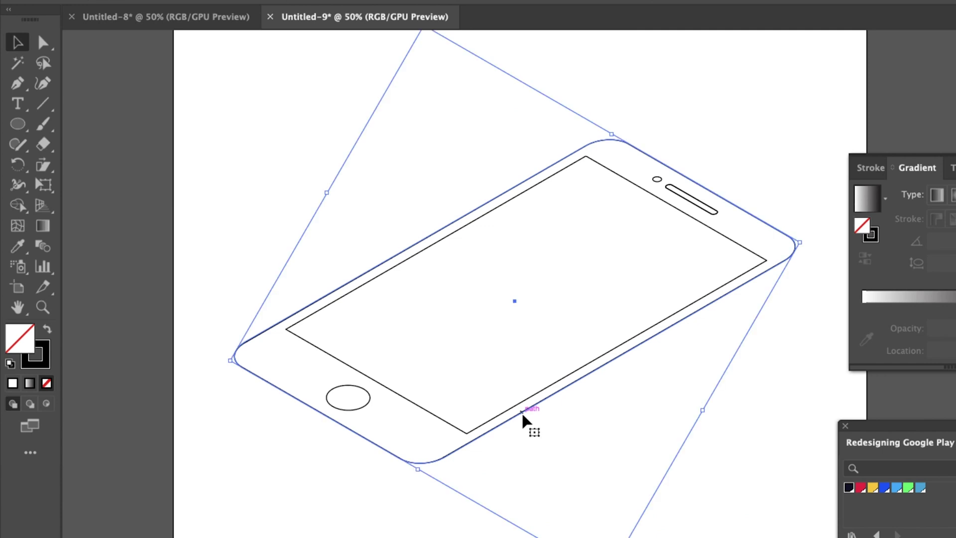
{"action": "left_click_drag", "start_coordinate": [526, 413], "coordinate": [525, 438]}
{"action": "left_click", "coordinate": [629, 459]}
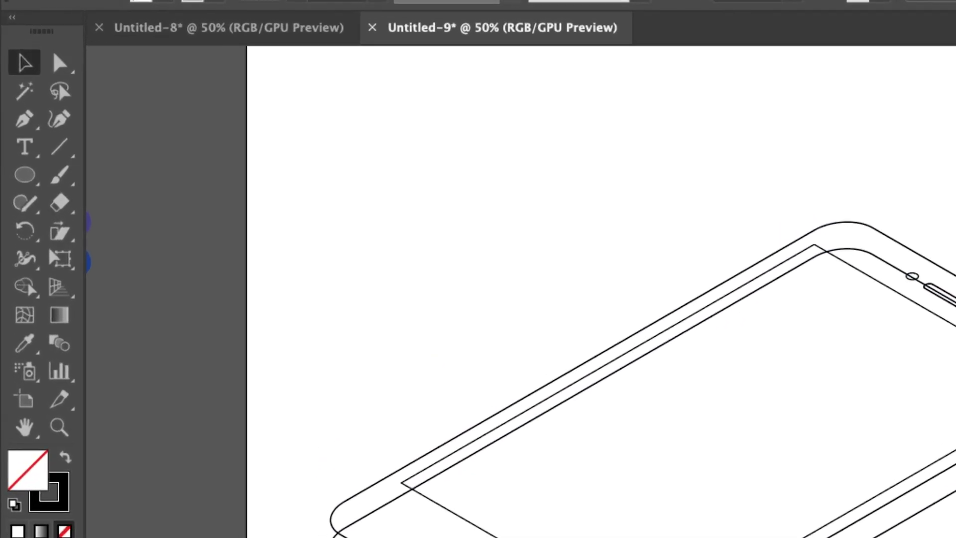
Delete the upper-left edge, the top corner curve and the upper-right edge from the duplicated outline
{"action": "left_click", "coordinate": [60, 64]}
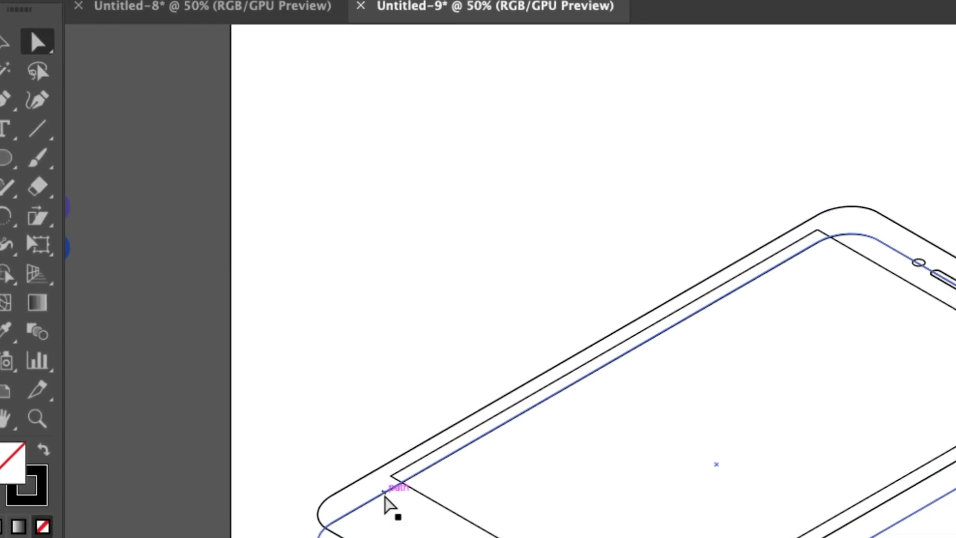
{"action": "left_click", "coordinate": [385, 497]}
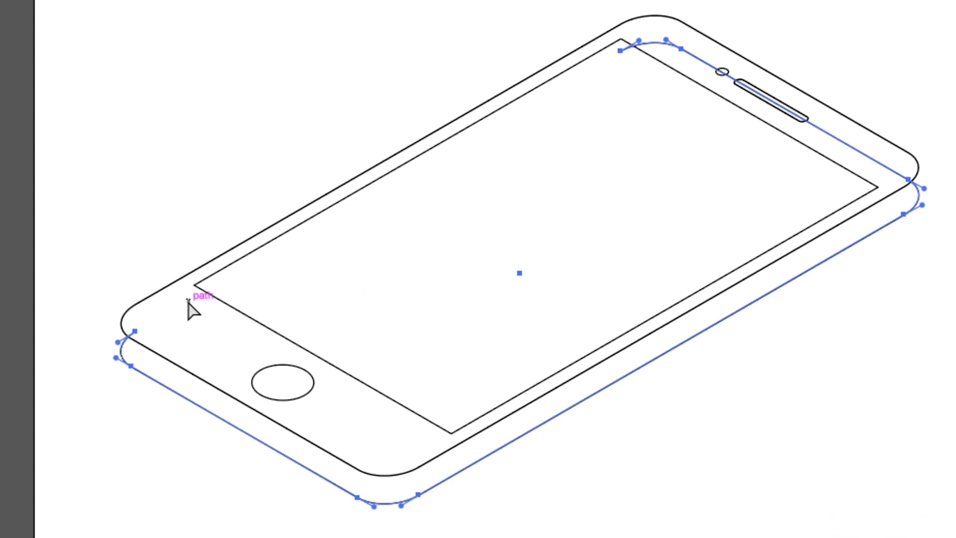
{"action": "left_click", "coordinate": [625, 76]}
{"action": "left_click", "coordinate": [620, 52]}
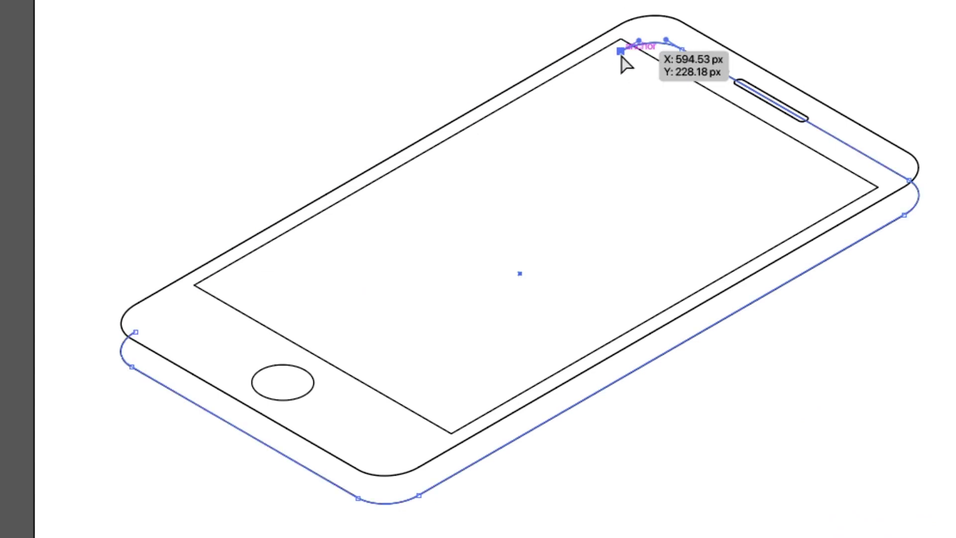
{"action": "left_click", "coordinate": [622, 57]}
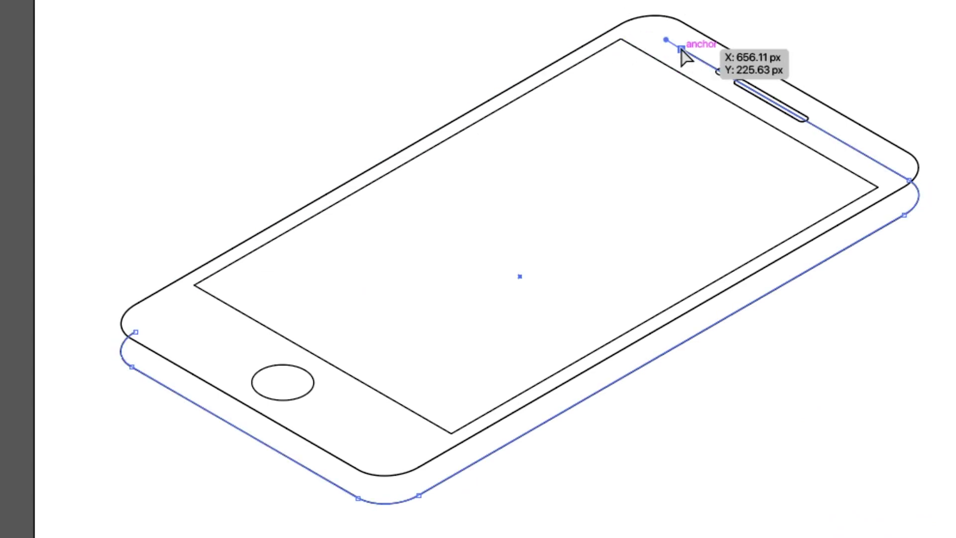
{"action": "left_click", "coordinate": [681, 49]}
Move the lower outline's open end onto the phone face's left corner and reshape its curve to drop nearly vertically
{"action": "left_click", "coordinate": [240, 256]}
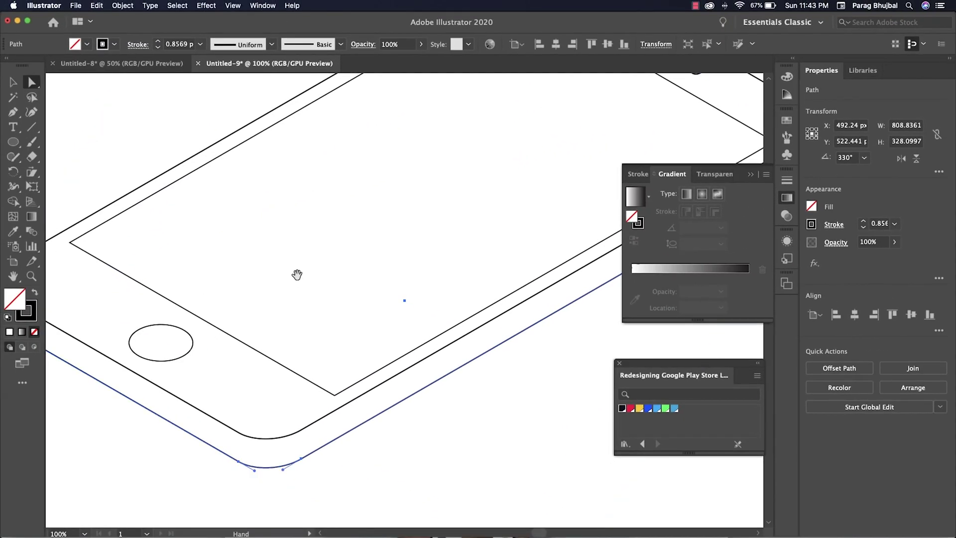
{"action": "left_click_drag", "start_coordinate": [266, 261], "coordinate": [443, 252]}
{"action": "left_click_drag", "start_coordinate": [241, 252], "coordinate": [307, 258]}
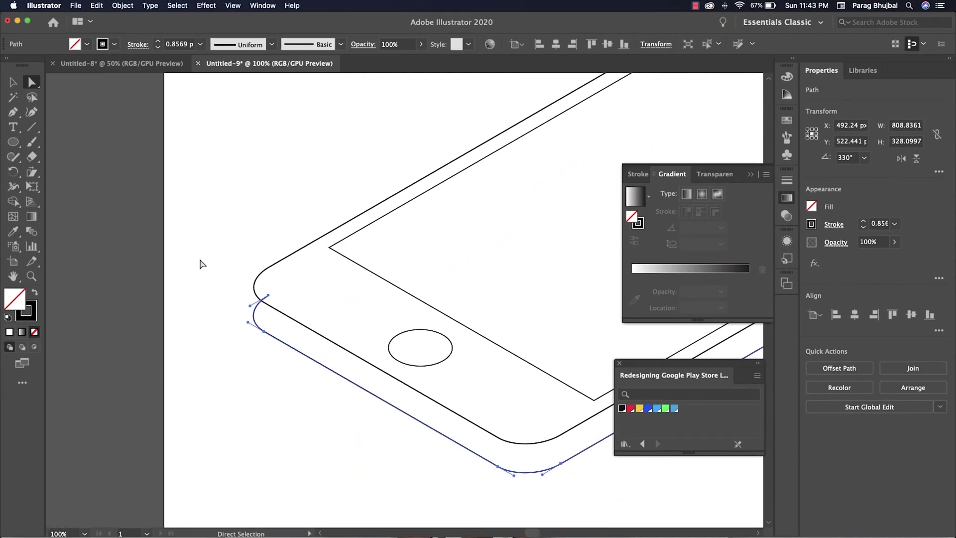
{"action": "key", "text": "super+equal"}
{"action": "scroll", "coordinate": [529, 264], "scroll_direction": "down", "scroll_amount": 5}
{"action": "scroll", "coordinate": [396, 247], "scroll_direction": "left", "scroll_amount": 5}
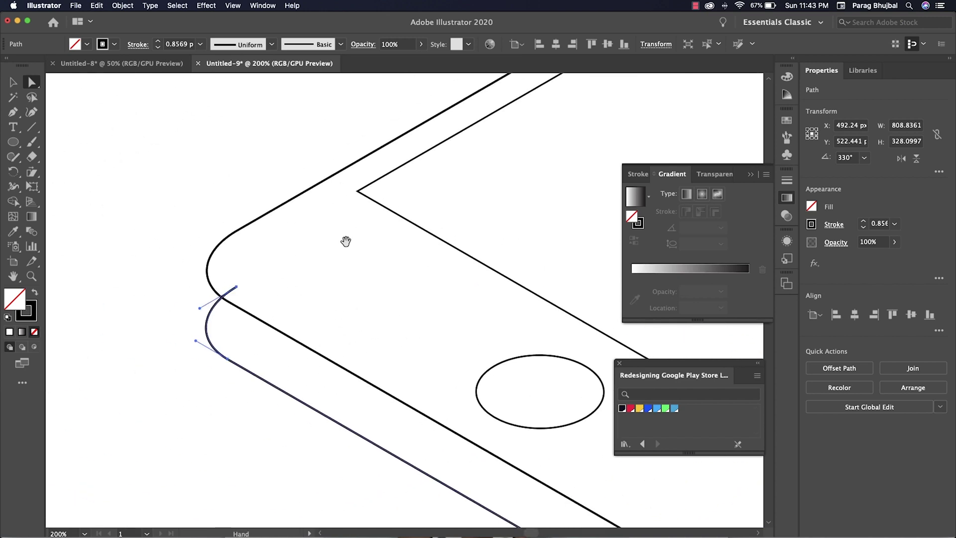
{"action": "left_click", "coordinate": [172, 263]}
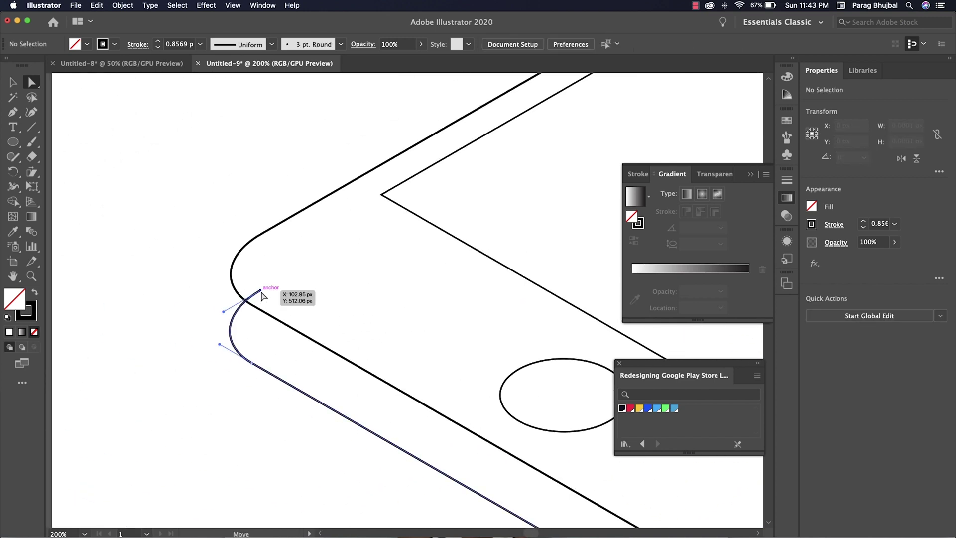
{"action": "left_click_drag", "start_coordinate": [260, 291], "coordinate": [231, 279]}
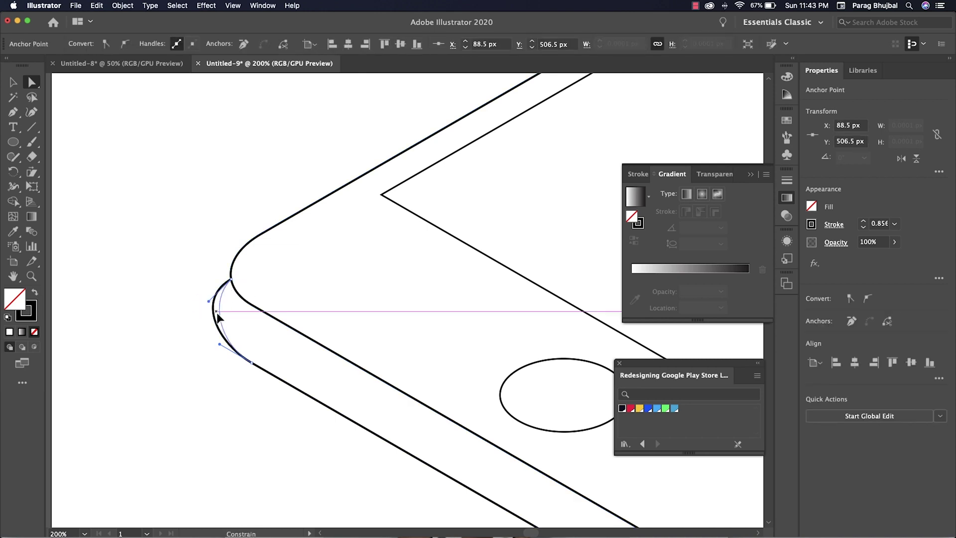
{"action": "left_click", "coordinate": [277, 324]}
{"action": "scroll", "coordinate": [384, 326], "scroll_direction": "left", "scroll_amount": 2}
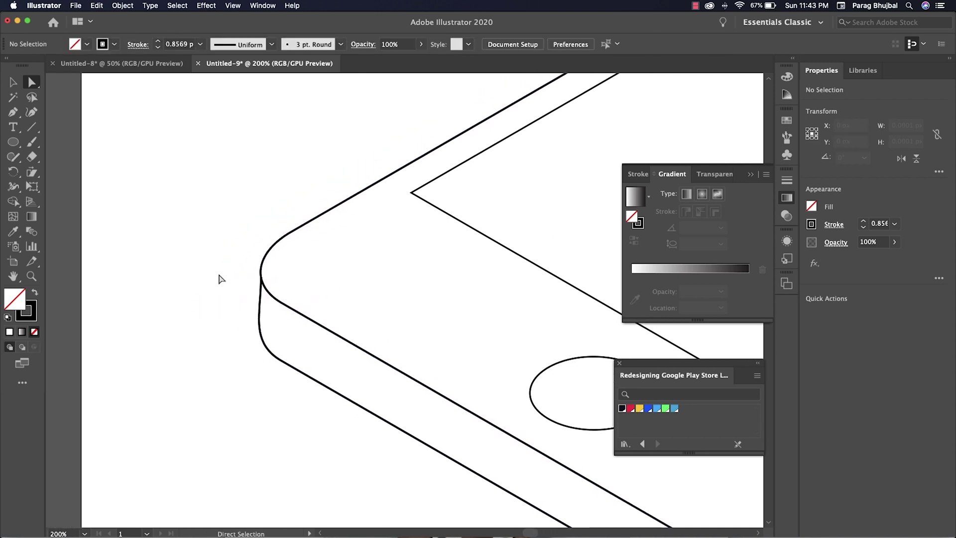
Shift the lower outline's end point up slightly along the curve of the phone face's left corner
{"action": "key", "text": "super+equal"}
{"action": "scroll", "coordinate": [299, 278], "scroll_direction": "left", "scroll_amount": 5}
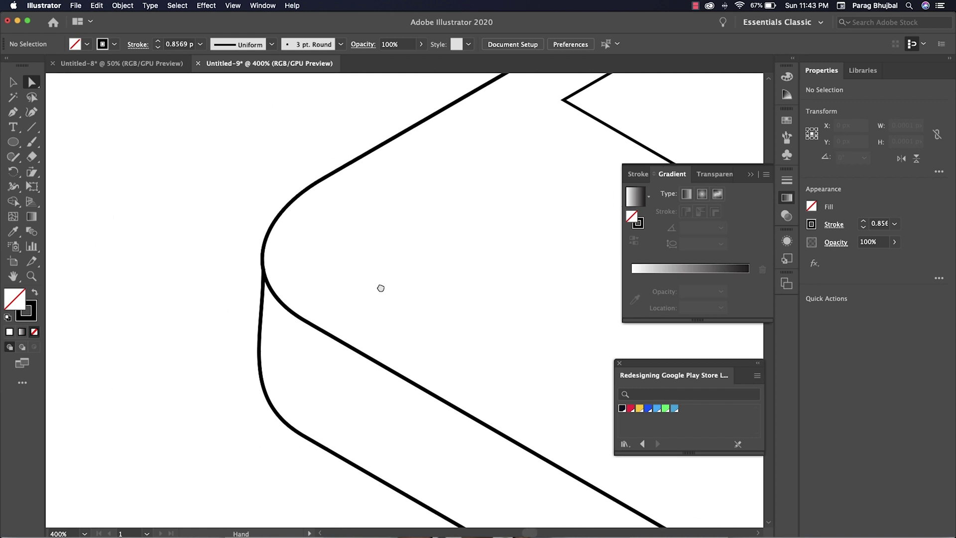
{"action": "left_click", "coordinate": [263, 281]}
{"action": "left_click", "coordinate": [263, 269]}
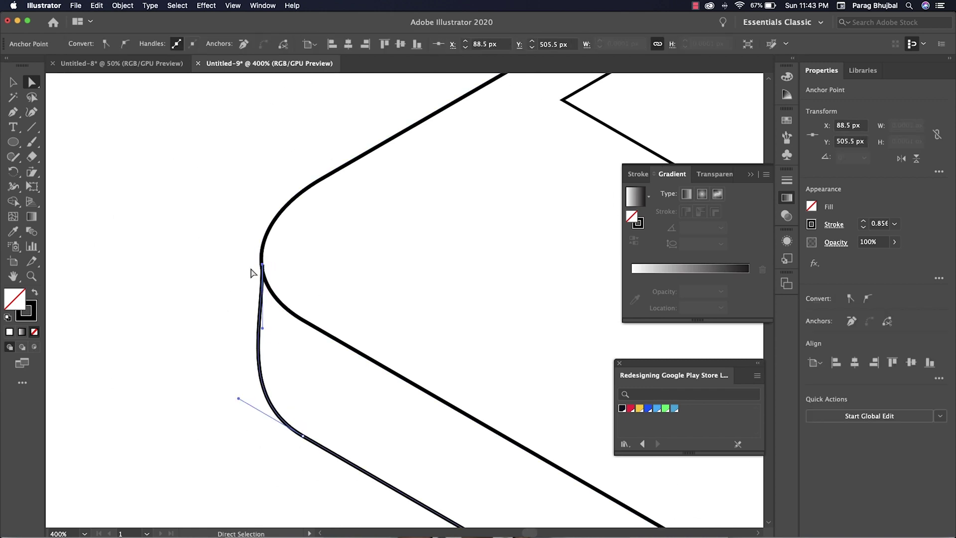
Turn off Snap to Pixel and Snap to Point, and fine-tune the lower outline's end point at the left corner
{"action": "left_click", "coordinate": [244, 175]}
{"action": "left_click", "coordinate": [232, 6]}
{"action": "left_click", "coordinate": [294, 392]}
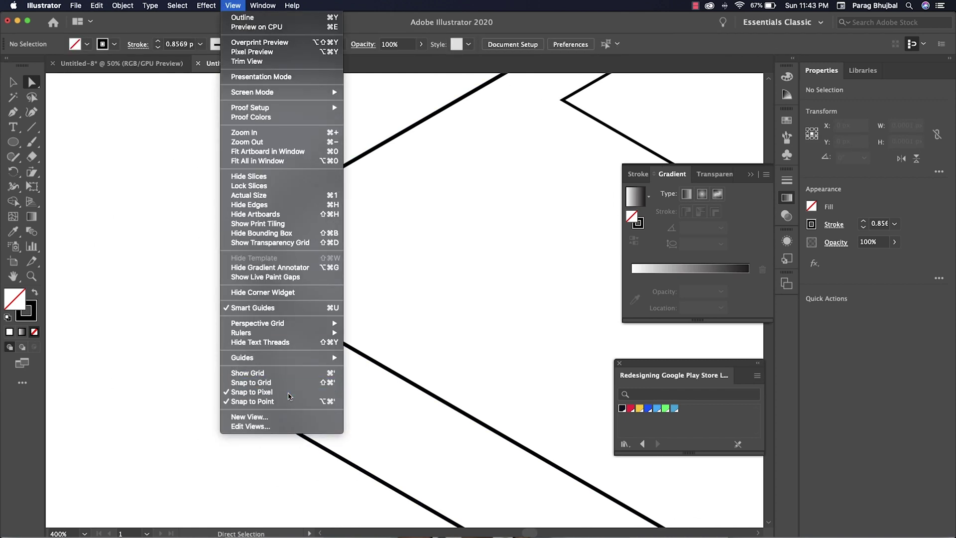
{"action": "left_click", "coordinate": [228, 6]}
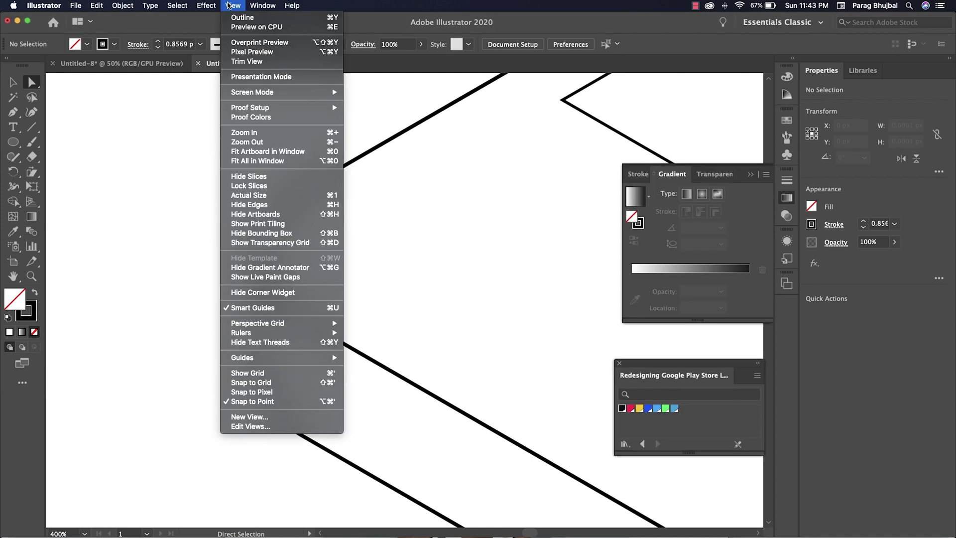
{"action": "left_click", "coordinate": [299, 400]}
{"action": "left_click_drag", "start_coordinate": [262, 264], "coordinate": [314, 178]}
{"action": "left_click", "coordinate": [245, 277]}
Draw two short vertical lines joining the upper and lower outlines at both ends of the front corner's curve
{"action": "scroll", "coordinate": [314, 178], "scroll_direction": "left", "scroll_amount": 3}
{"action": "key", "text": "backslash"}
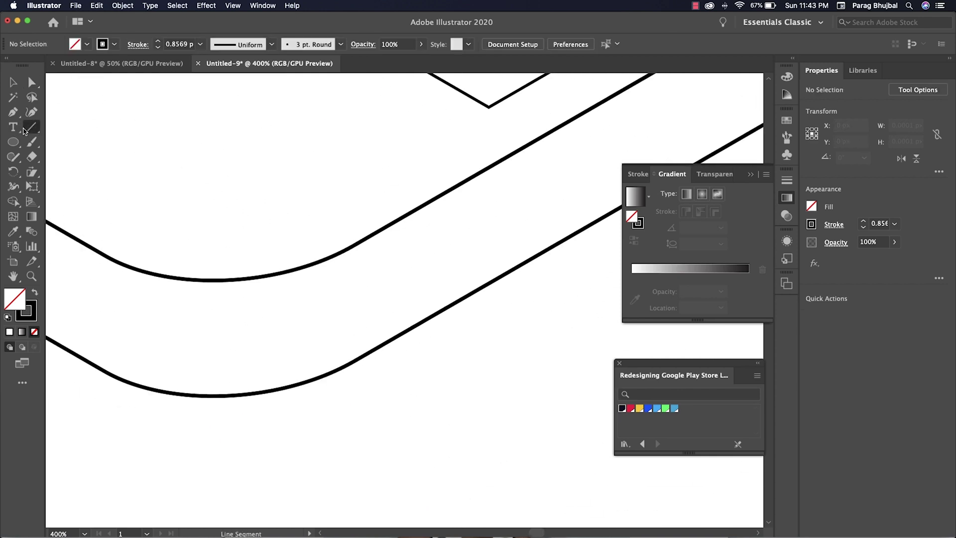
{"action": "scroll", "coordinate": [261, 239], "scroll_direction": "left", "scroll_amount": 3}
{"action": "left_click_drag", "start_coordinate": [269, 357], "coordinate": [263, 354]}
{"action": "left_click_drag", "start_coordinate": [551, 352], "coordinate": [552, 351]}
Move the lower outline's other open end onto the phone face's right corner and reshape its curve to drop vertically
{"action": "key", "text": "super+minus"}
{"action": "key", "text": "super+minus"}
{"action": "key", "text": "super+minus"}
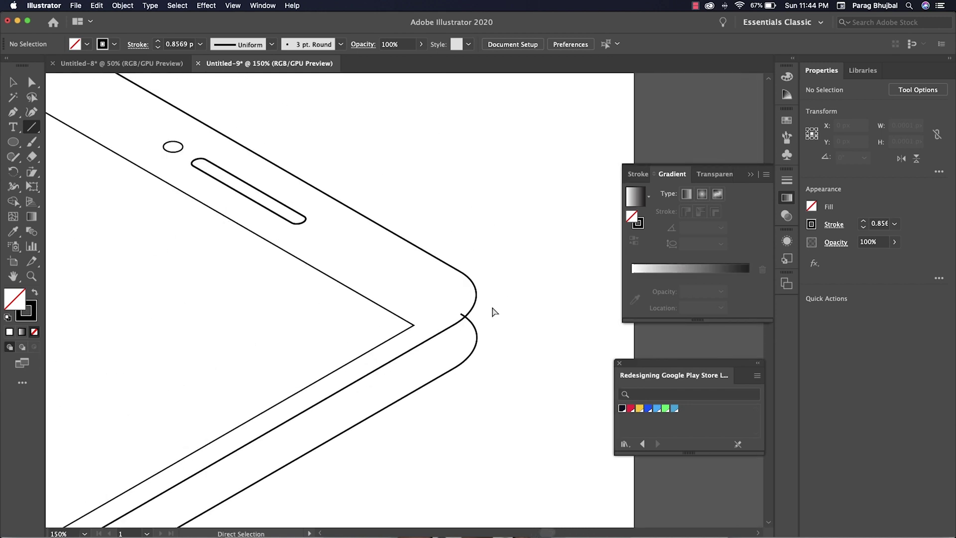
{"action": "key", "text": "super+plus"}
{"action": "key", "text": "super+plus"}
{"action": "key", "text": "a"}
{"action": "left_click_drag", "start_coordinate": [401, 311], "coordinate": [429, 270]}
{"action": "left_click_drag", "start_coordinate": [480, 292], "coordinate": [441, 329]}
{"action": "left_click", "coordinate": [454, 314]}
{"action": "left_click", "coordinate": [428, 270]}
{"action": "left_click", "coordinate": [453, 283]}
{"action": "key", "text": "super+minus"}
{"action": "key", "text": "super+minus"}
{"action": "key", "text": "super+minus"}
{"action": "key", "text": "super+minus"}
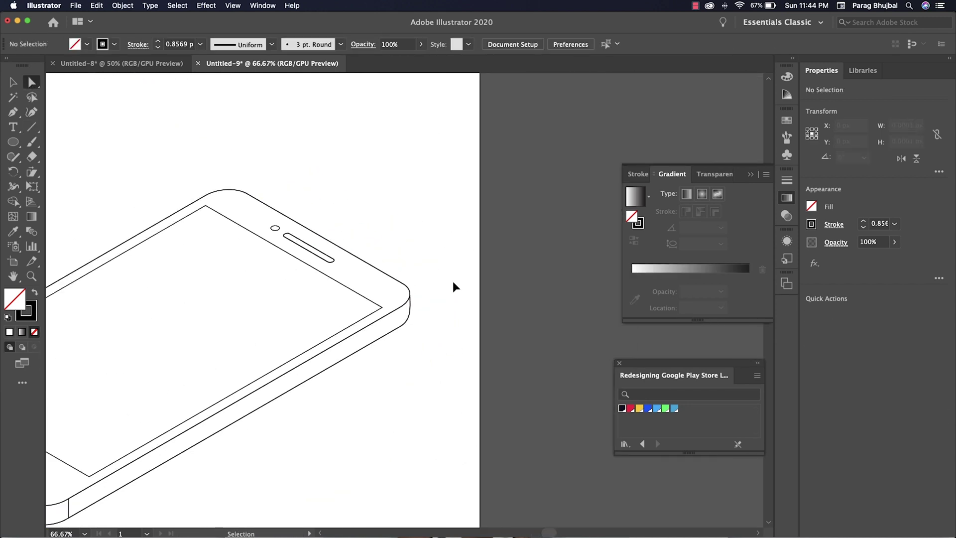
Place the five palette circles on the artboard beside the phone and close the floating swatch library
{"action": "key", "text": "super+minus"}
{"action": "key", "text": "v"}
{"action": "left_click_drag", "start_coordinate": [128, 154], "coordinate": [537, 453]}
{"action": "key", "text": "super+minus"}
{"action": "left_click_drag", "start_coordinate": [142, 201], "coordinate": [285, 246]}
{"action": "key", "text": "super+plus"}
{"action": "key", "text": "super+plus"}
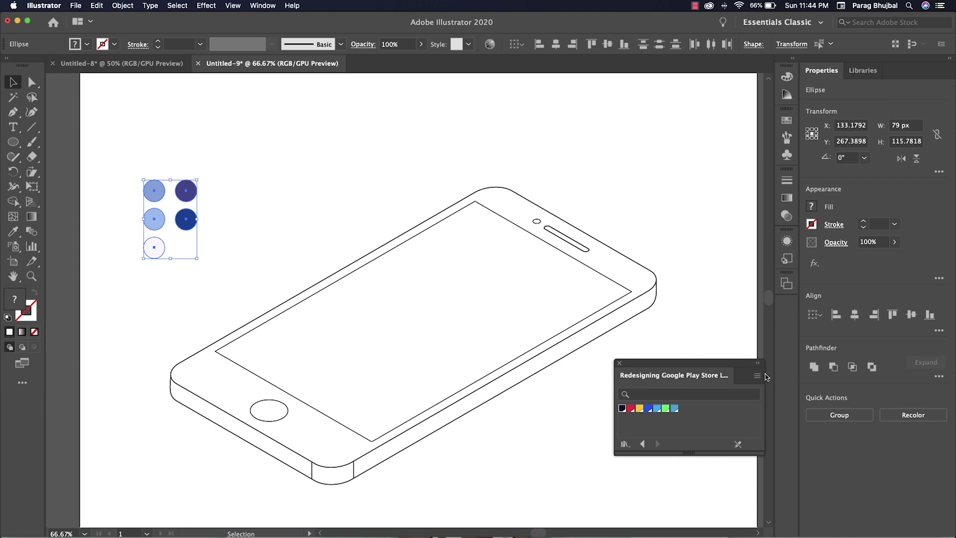
{"action": "left_click", "coordinate": [619, 363]}
Fill the phone's camera dot and speaker slot with the dark purple sampled from the palette
{"action": "left_click", "coordinate": [612, 249]}
{"action": "left_click", "coordinate": [563, 220], "text": "shift"}
{"action": "key", "text": "i"}
{"action": "left_click", "coordinate": [194, 189]}
{"action": "key", "text": "v"}
{"action": "left_click", "coordinate": [258, 194]}
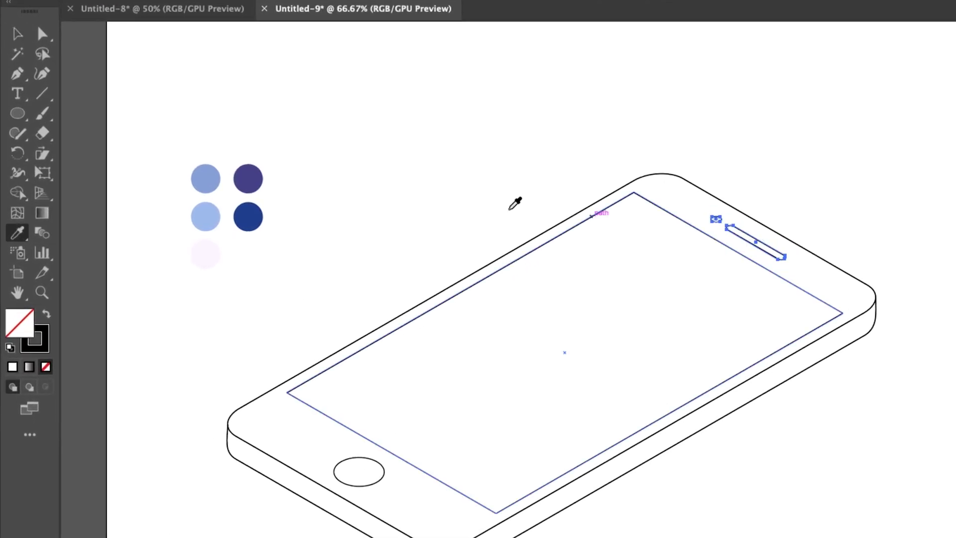
Fill the phone's screen with the palette's dark purple, leaving it without a stroke
{"action": "left_click_drag", "start_coordinate": [329, 184], "coordinate": [320, 145]}
{"action": "left_click", "coordinate": [452, 256]}
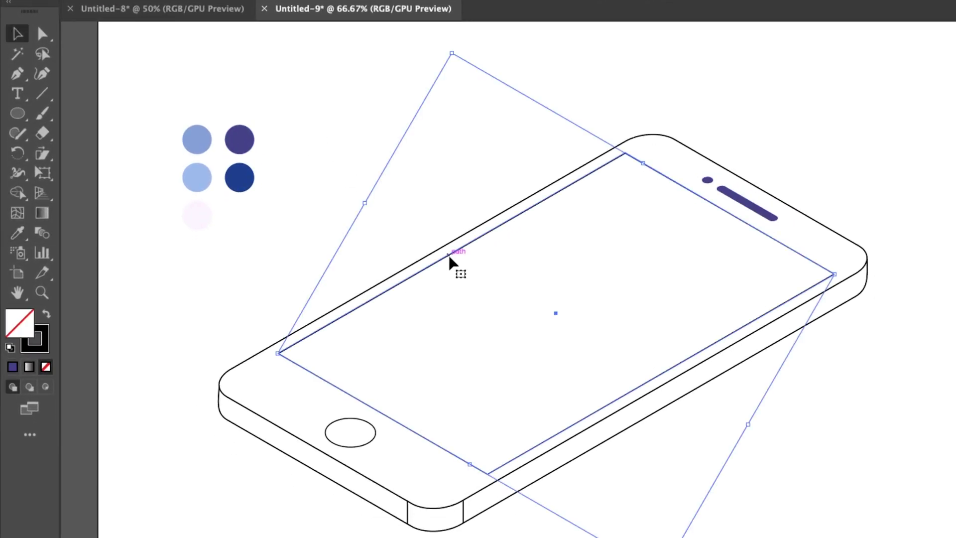
{"action": "key", "text": "i"}
{"action": "left_click", "coordinate": [248, 144]}
{"action": "key", "text": "v"}
{"action": "scroll", "coordinate": [498, 299], "scroll_direction": "down", "scroll_amount": 3}
{"action": "scroll", "coordinate": [498, 298], "scroll_direction": "left", "scroll_amount": 2}
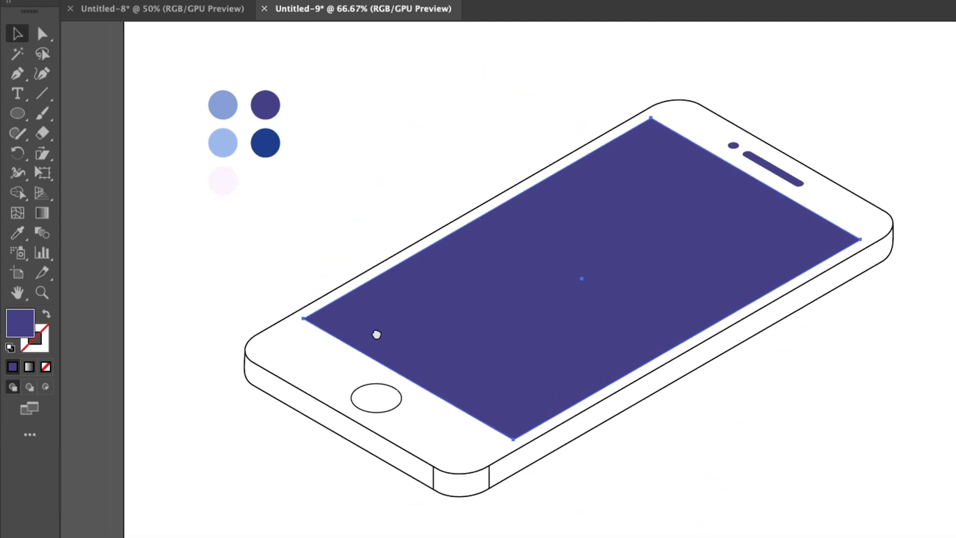
Give the home button a 3 pt outline in the palette's dark purple with no fill
{"action": "left_click", "coordinate": [369, 442]}
{"action": "key", "text": "i"}
{"action": "left_click", "coordinate": [265, 167], "text": "shift"}
{"action": "key", "text": "v"}
{"action": "left_click", "coordinate": [210, 42]}
{"action": "left_click", "coordinate": [210, 42]}
{"action": "left_click", "coordinate": [210, 42]}
{"action": "left_click", "coordinate": [211, 42]}
{"action": "left_click", "coordinate": [317, 175]}
Convert the phone's body outlines into a Live Paint group and fill the long side with the palette's medium blue
{"action": "scroll", "coordinate": [365, 215], "scroll_direction": "up", "scroll_amount": 3}
{"action": "scroll", "coordinate": [365, 215], "scroll_direction": "left", "scroll_amount": 1}
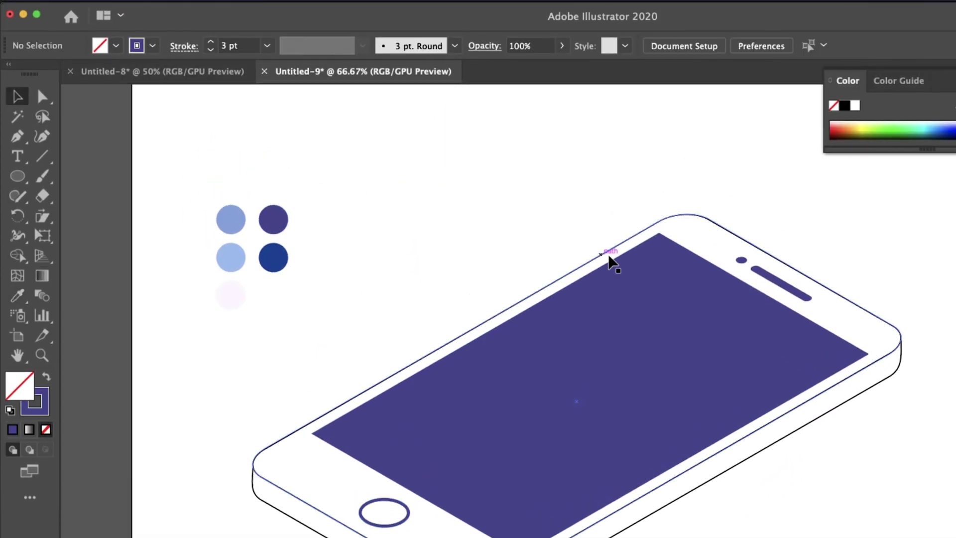
{"action": "left_click_drag", "start_coordinate": [592, 521], "coordinate": [429, 457]}
{"action": "left_click", "coordinate": [19, 130]}
{"action": "left_click_drag", "start_coordinate": [20, 131], "coordinate": [114, 146]}
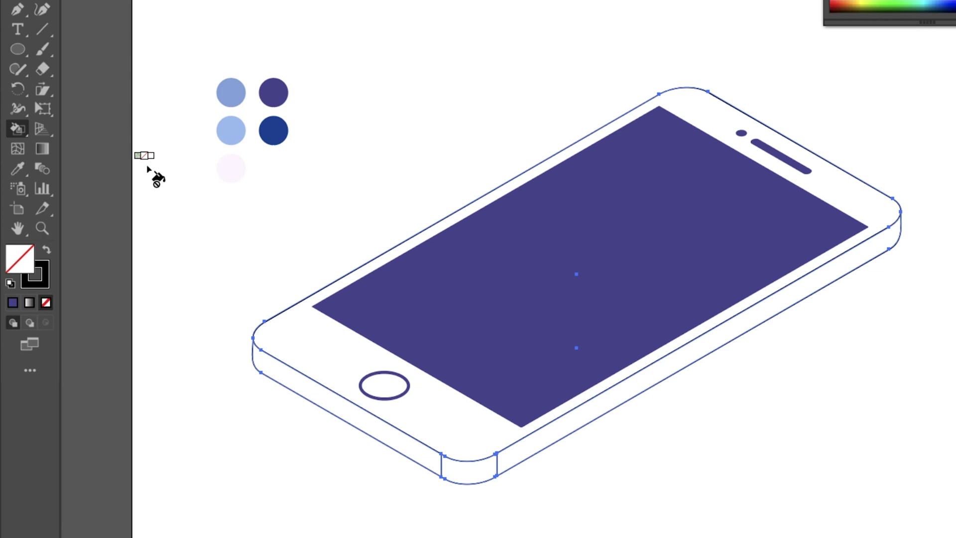
{"action": "left_click", "coordinate": [237, 99], "text": "alt"}
{"action": "left_click", "coordinate": [874, 249]}
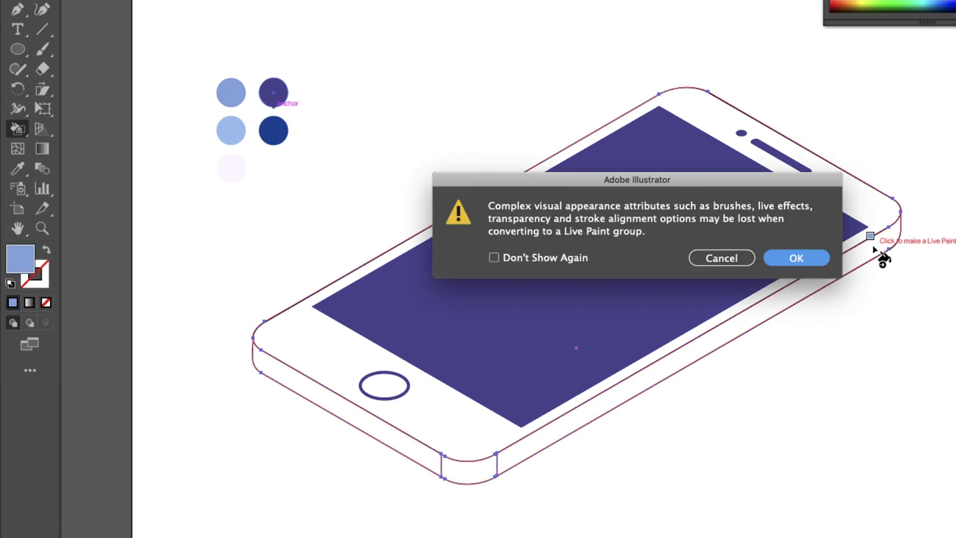
{"action": "left_click", "coordinate": [797, 257]}
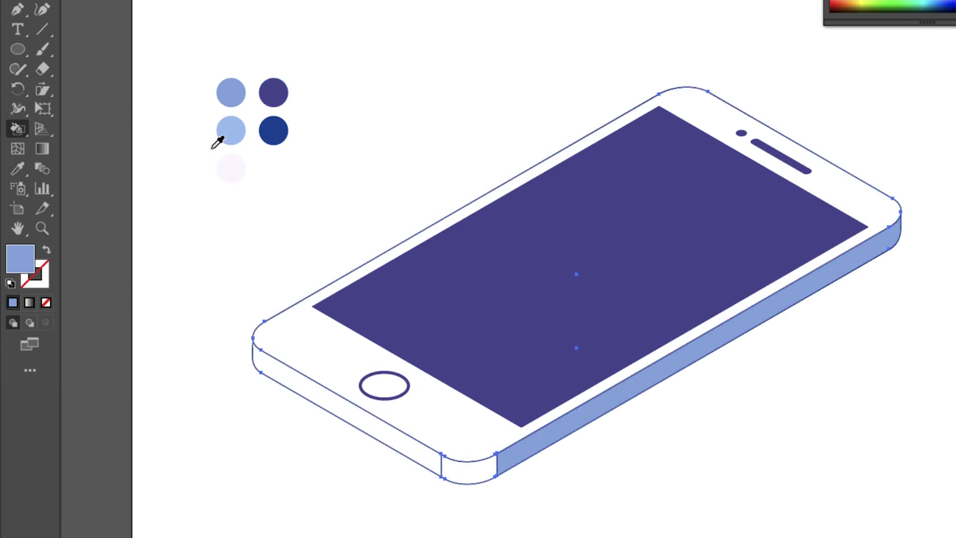
Paint the phone's front corner with the palette's light blue and the short side with its pale pink
{"action": "left_click", "coordinate": [228, 131], "text": "alt"}
{"action": "left_click", "coordinate": [231, 168], "text": "alt"}
{"action": "left_click", "coordinate": [326, 397]}
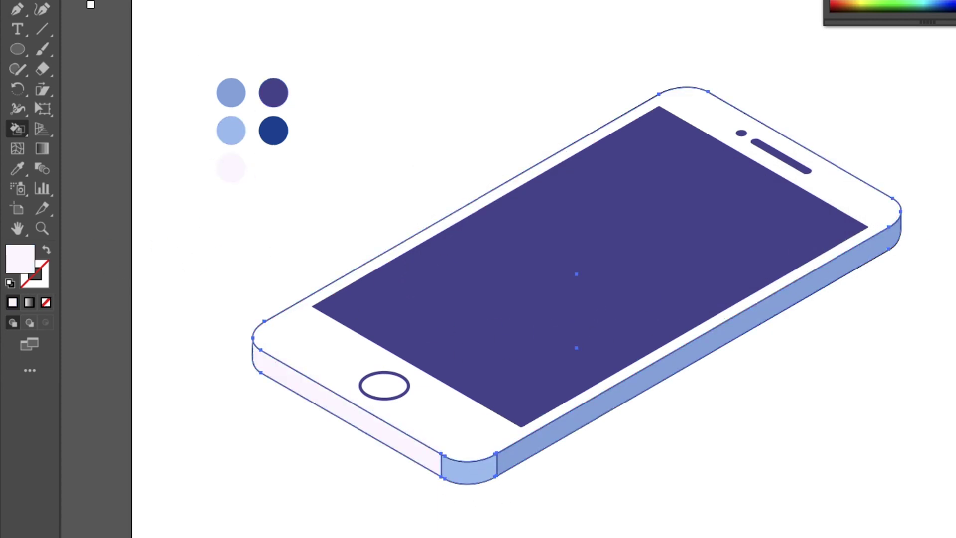
{"action": "key", "text": "ctrl+shift+a"}
{"action": "left_click_drag", "start_coordinate": [414, 98], "coordinate": [404, 83]}
Repaint the phone's short side with colour cae2ff and undo the fill applied to the top face
{"action": "left_click", "coordinate": [655, 367]}
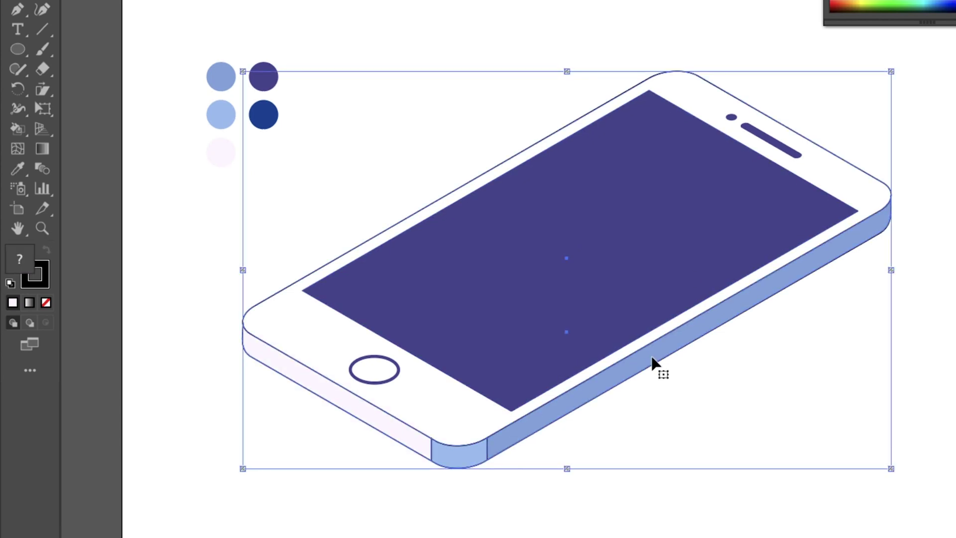
{"action": "left_click", "coordinate": [20, 136]}
{"action": "double_click", "coordinate": [10, 259]}
{"action": "type", "text": "cae2ff"}
{"action": "key", "text": "Return"}
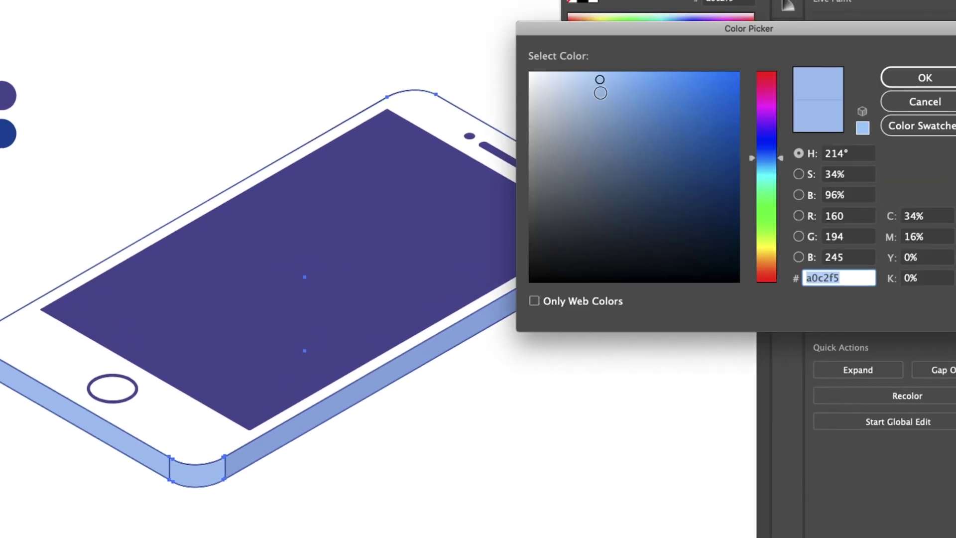
{"action": "left_click", "coordinate": [252, 344]}
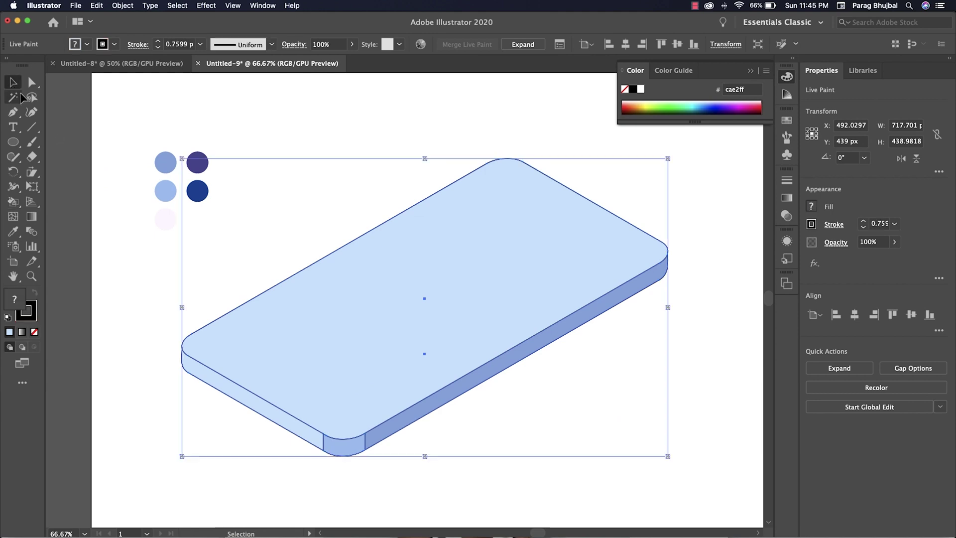
{"action": "key", "text": "ctrl+z"}
{"action": "key", "text": "ctrl+z"}
Expand the phone's Live Paint group into ordinary paths
{"action": "left_click", "coordinate": [123, 5]}
{"action": "mouse_move", "coordinate": [124, 303]}
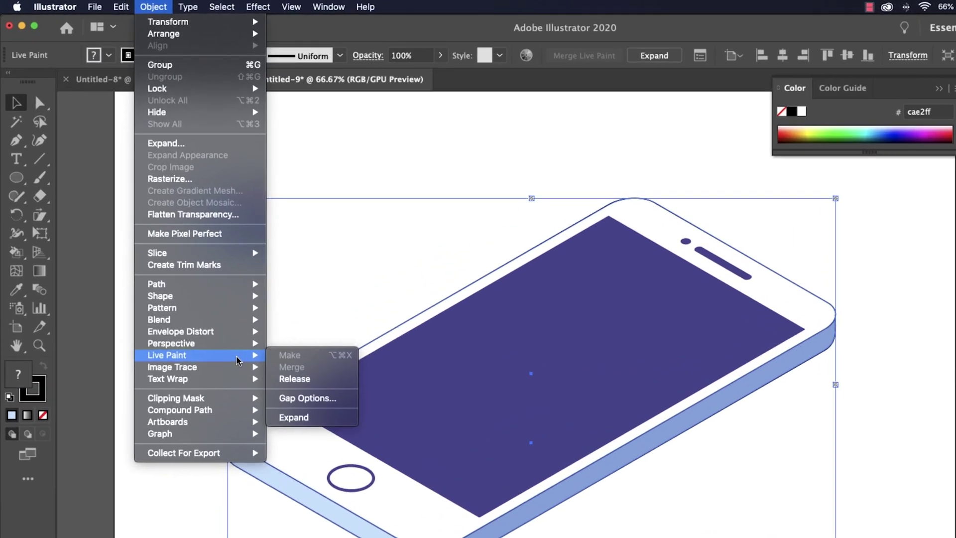
{"action": "left_click", "coordinate": [244, 357]}
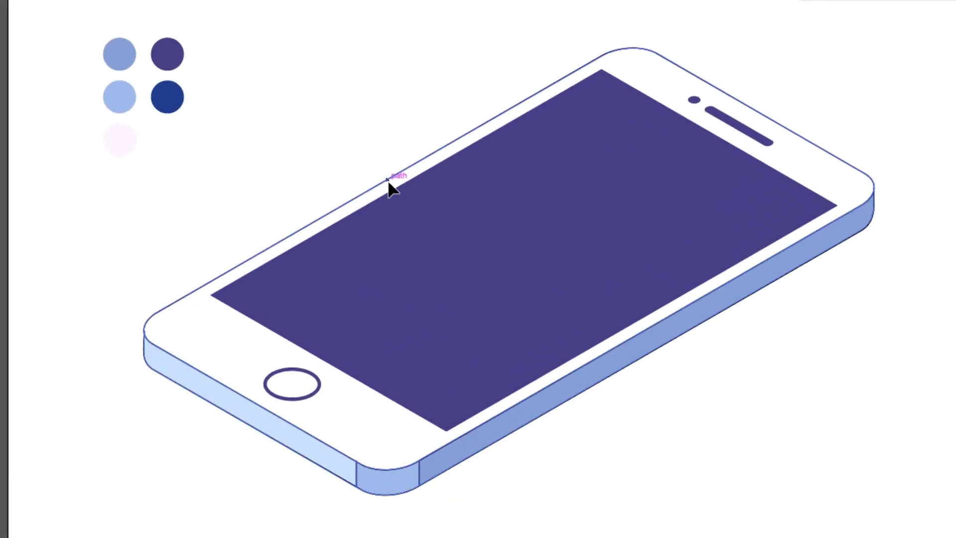
Ungroup the expanded phone artwork and delete the black strokes around the side faces
{"action": "left_click_drag", "start_coordinate": [518, 375], "coordinate": [506, 309]}
{"action": "key", "text": "ctrl+z"}
{"action": "right_click", "coordinate": [419, 152]}
{"action": "left_click", "coordinate": [303, 467]}
{"action": "left_click", "coordinate": [286, 446]}
{"action": "key", "text": "ctrl+shift+a"}
{"action": "left_click", "coordinate": [420, 473]}
{"action": "key", "text": "Delete"}
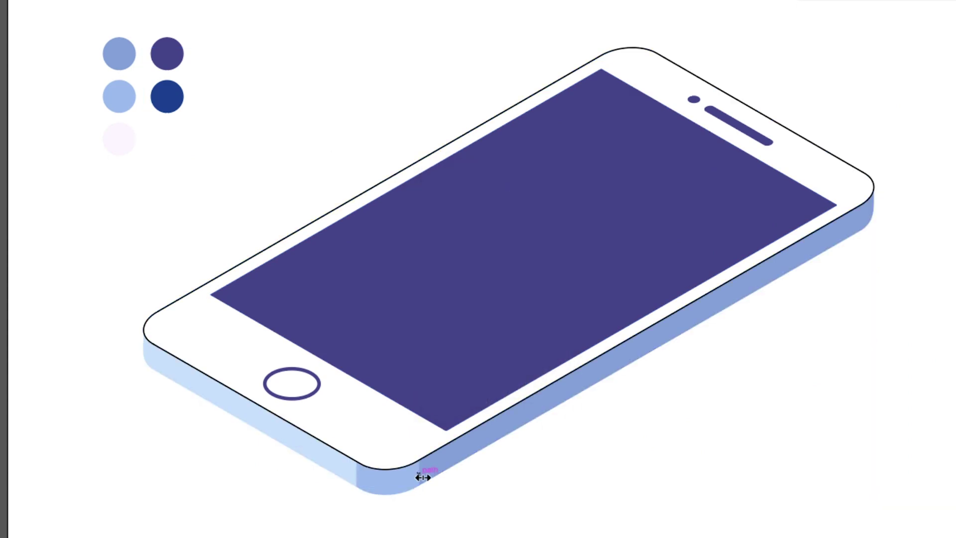
Fill the phone's top face with the palette's light blue without a stroke, and change the fill to a paler blue
{"action": "left_click", "coordinate": [233, 293]}
{"action": "key", "text": "i"}
{"action": "left_click", "coordinate": [139, 144]}
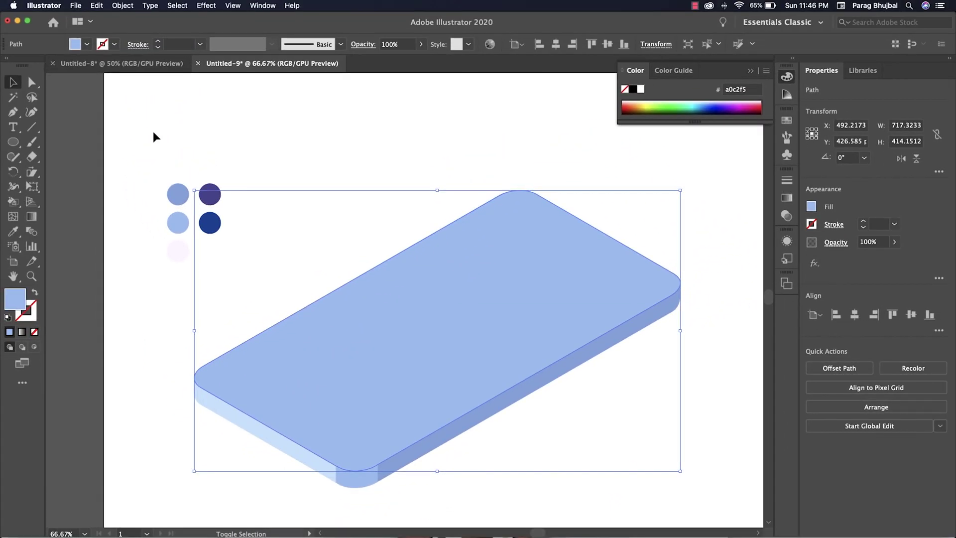
{"action": "double_click", "coordinate": [14, 301]}
{"action": "key", "text": "Escape"}
{"action": "left_click", "coordinate": [331, 150]}
{"action": "scroll", "coordinate": [398, 224], "scroll_direction": "down", "scroll_amount": 1}
Draw a 1 pt black diagonal line with no fill across the phone's screen, extending both ends beyond its edges
{"action": "left_click", "coordinate": [471, 303]}
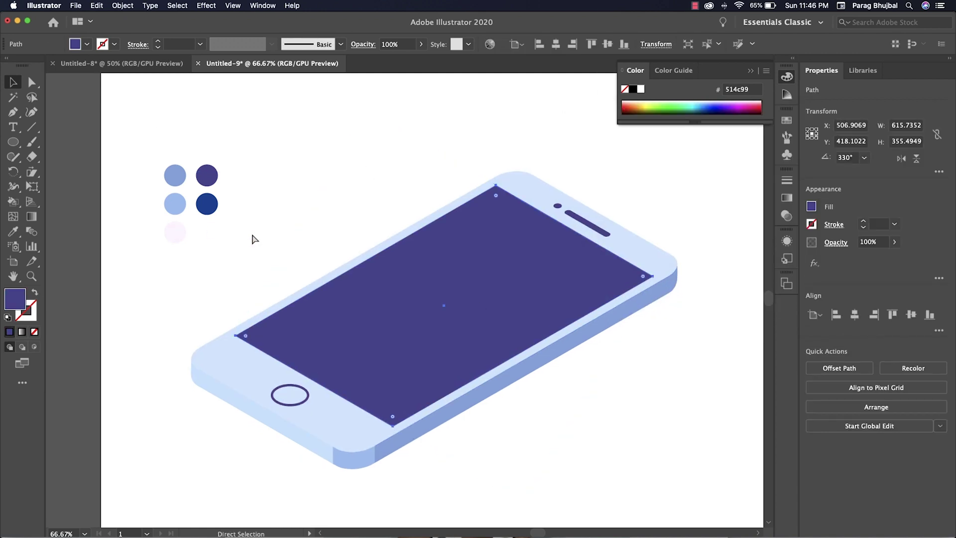
{"action": "left_click", "coordinate": [254, 239]}
{"action": "key", "text": "backslash"}
{"action": "key", "text": "d"}
{"action": "key", "text": "slash"}
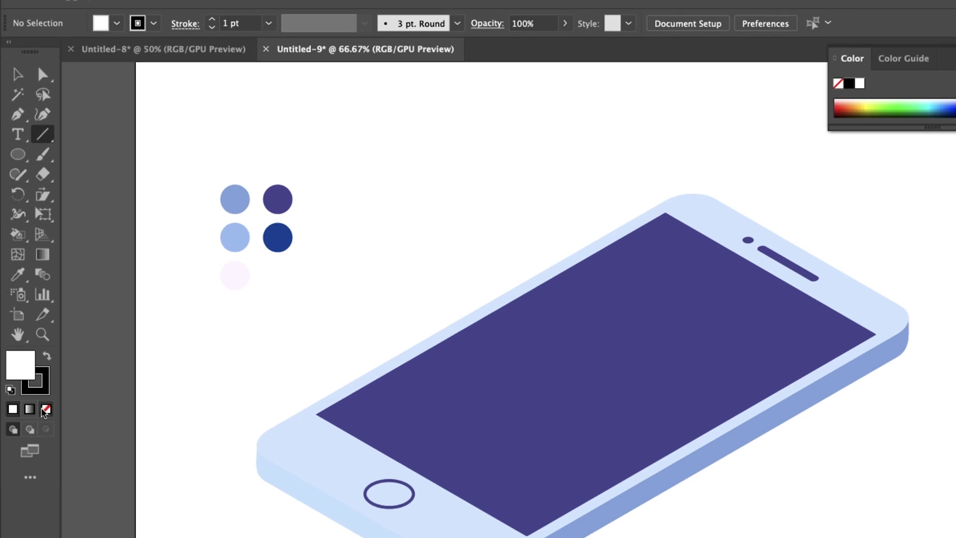
{"action": "left_click_drag", "start_coordinate": [325, 435], "coordinate": [924, 315]}
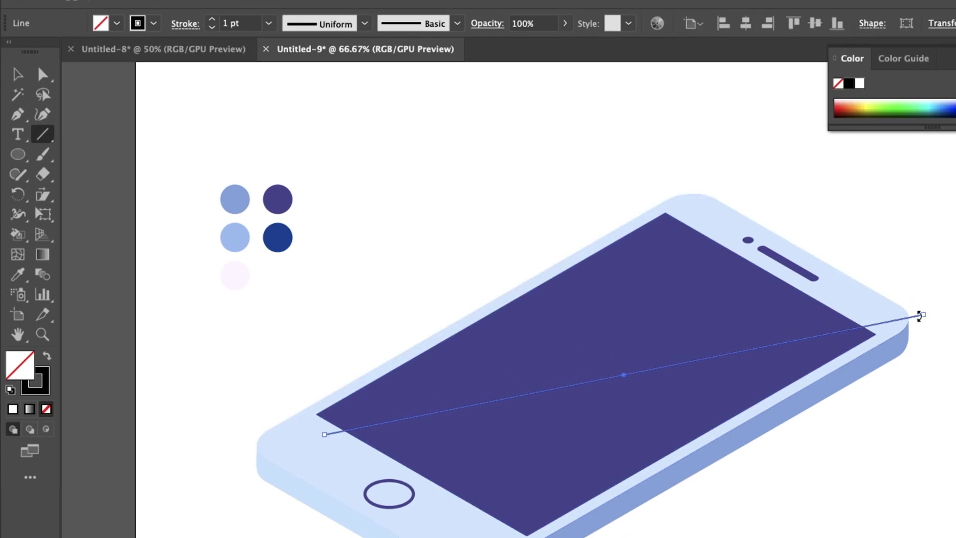
{"action": "key", "text": "a"}
{"action": "left_click_drag", "start_coordinate": [324, 434], "coordinate": [291, 431]}
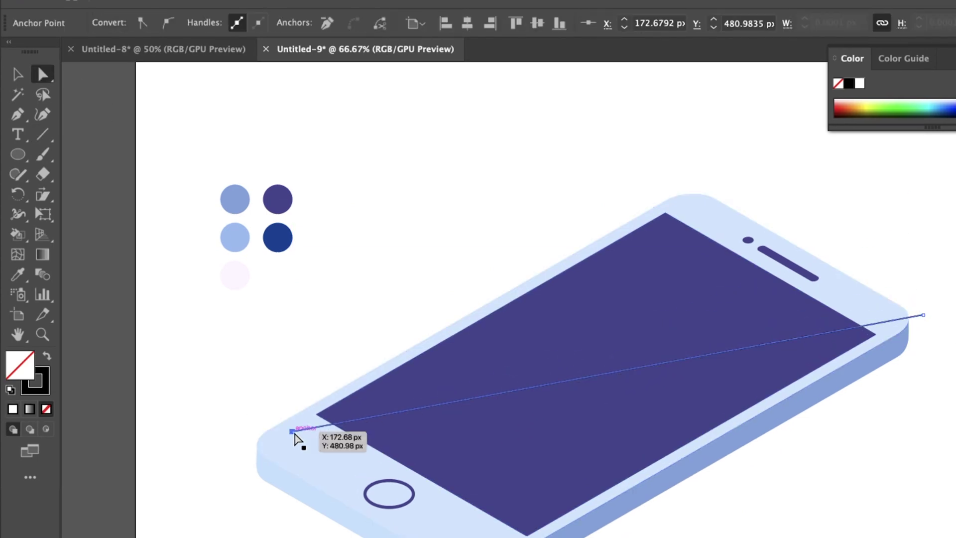
{"action": "left_click_drag", "start_coordinate": [922, 316], "coordinate": [921, 321]}
Divide the phone's screen along the diagonal line with the Pathfinder and ungroup the resulting pieces
{"action": "key", "text": "v"}
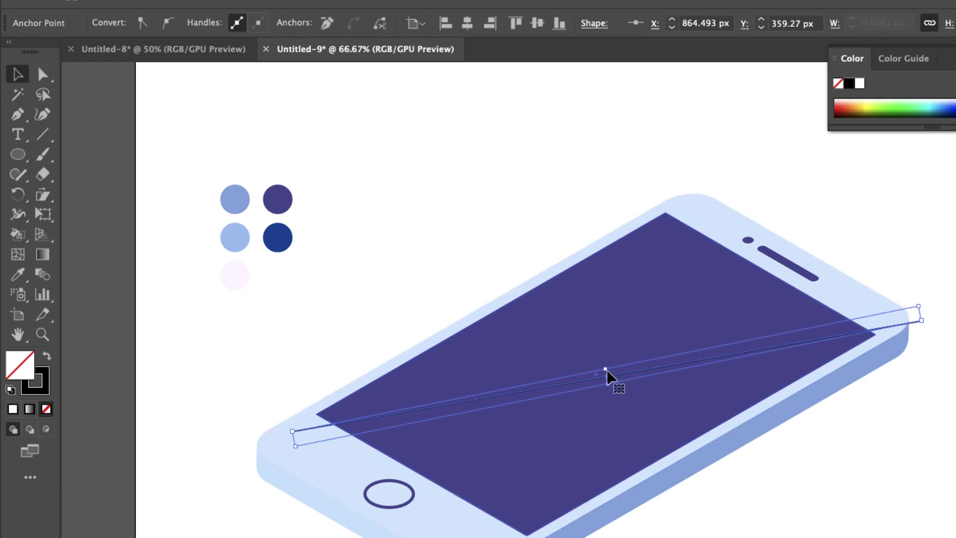
{"action": "left_click", "coordinate": [607, 380], "text": "shift"}
{"action": "left_click", "coordinate": [344, 1]}
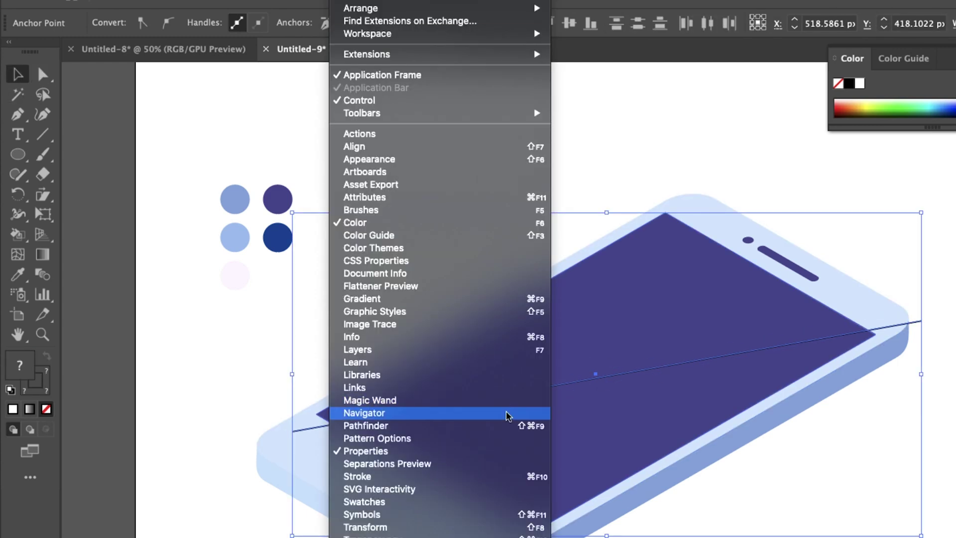
{"action": "left_click", "coordinate": [503, 426]}
{"action": "left_click", "coordinate": [902, 395]}
{"action": "right_click", "coordinate": [601, 313]}
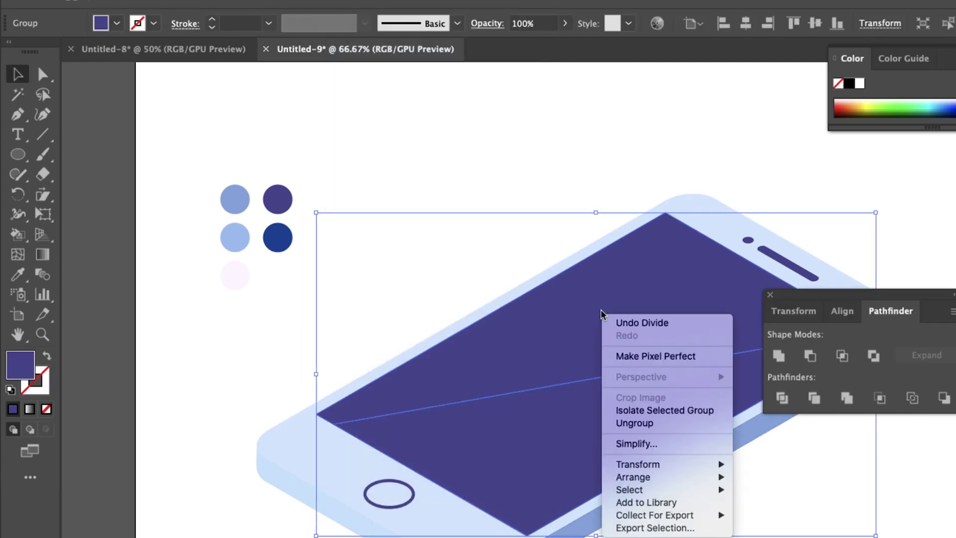
{"action": "left_click", "coordinate": [666, 425]}
{"action": "left_click", "coordinate": [557, 222]}
Fill the upper screen piece with a linear white gradient whose end stop has 0% opacity
{"action": "left_click", "coordinate": [637, 449]}
{"action": "left_click", "coordinate": [638, 450], "text": "shift"}
{"action": "left_click", "coordinate": [624, 336]}
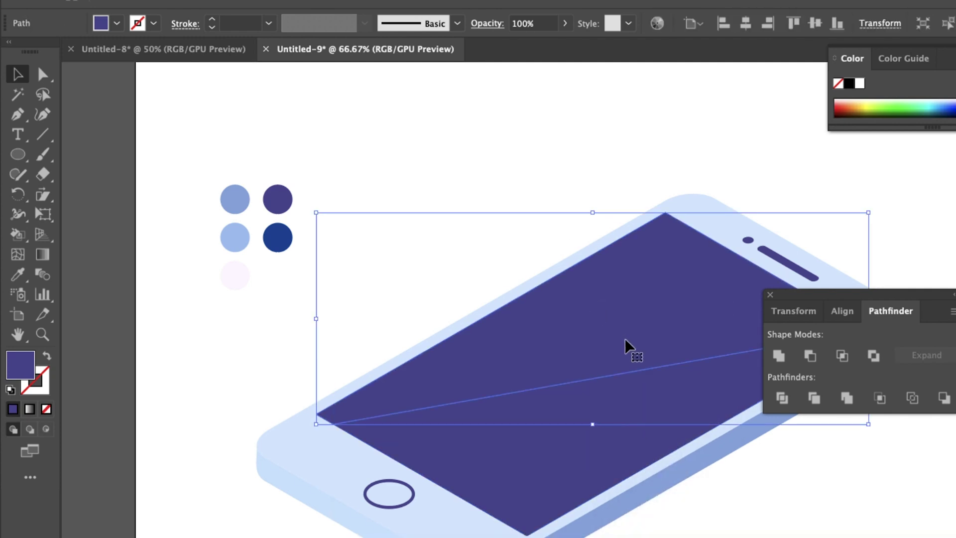
{"action": "key", "text": "period"}
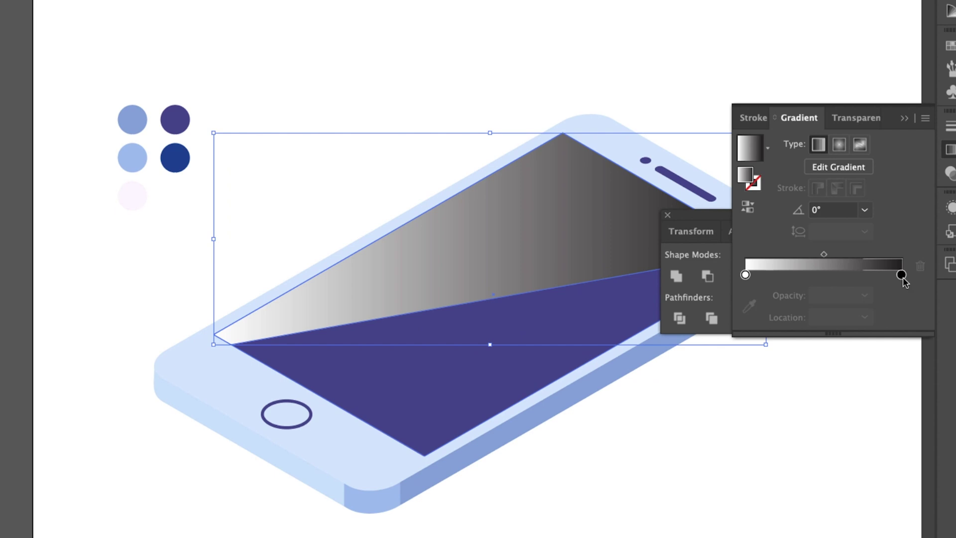
{"action": "double_click", "coordinate": [901, 275]}
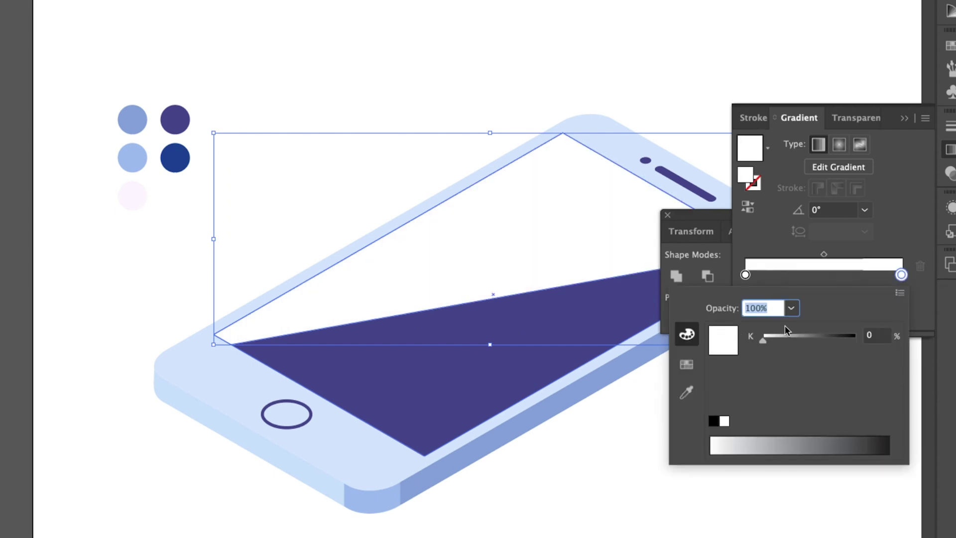
{"action": "left_click", "coordinate": [790, 307]}
{"action": "left_click", "coordinate": [820, 327]}
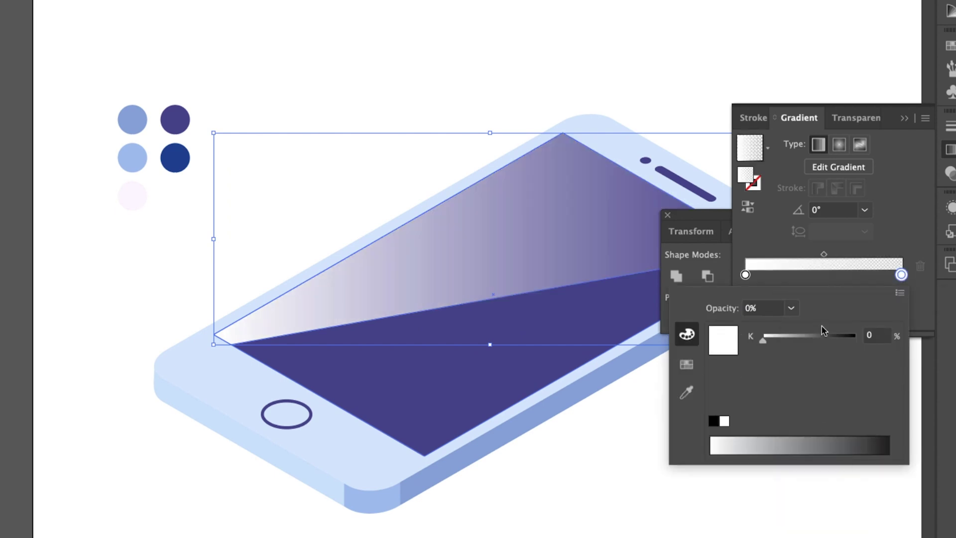
Run the upper piece's gradient lengthwise along the screen at about 17.5° and set its starting stop's opacity to 40%
{"action": "left_click", "coordinate": [582, 482]}
{"action": "scroll", "coordinate": [448, 348], "scroll_direction": "right", "scroll_amount": 5}
{"action": "scroll", "coordinate": [448, 348], "scroll_direction": "up", "scroll_amount": 2}
{"action": "key", "text": "g"}
{"action": "mouse_move", "coordinate": [71, 385]}
{"action": "left_mouse_down"}
{"action": "mouse_move", "coordinate": [560, 214]}
{"action": "mouse_move", "coordinate": [575, 228]}
{"action": "left_mouse_up"}
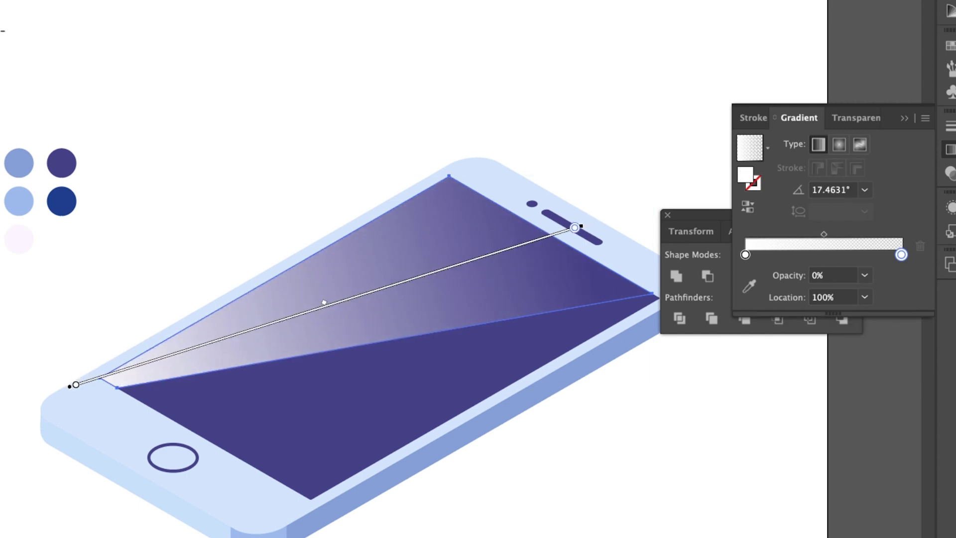
{"action": "key", "text": "v"}
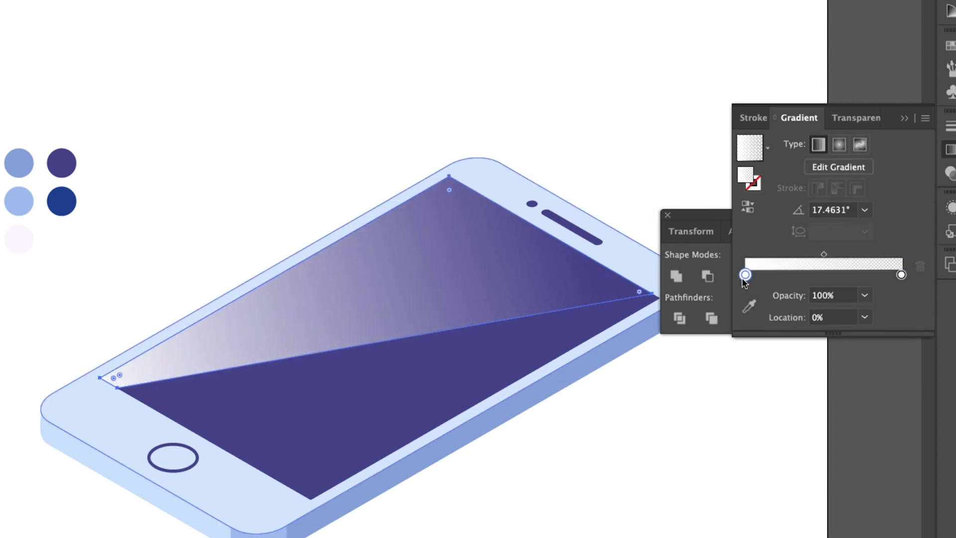
{"action": "left_click", "coordinate": [873, 299]}
{"action": "left_click", "coordinate": [884, 386]}
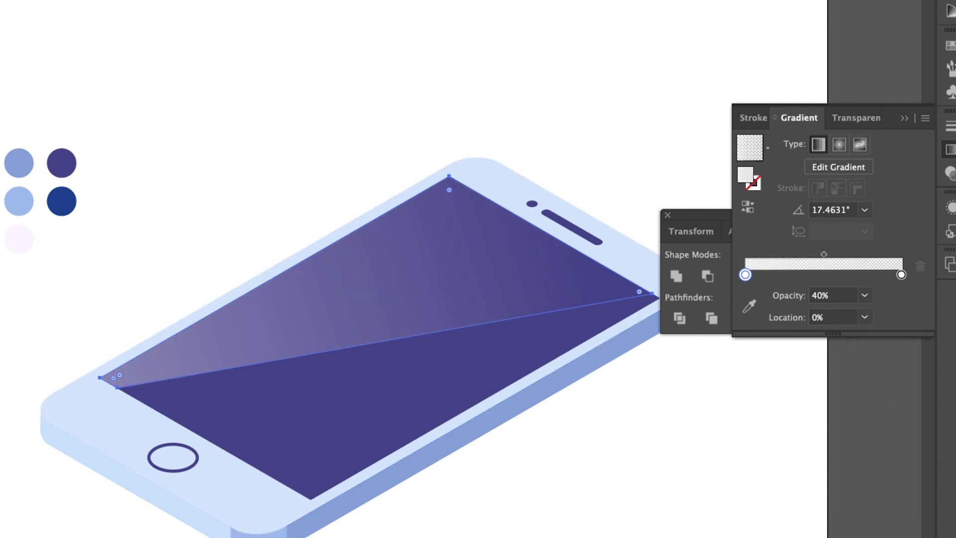
{"action": "left_click", "coordinate": [314, 118]}
{"action": "left_click_drag", "start_coordinate": [314, 117], "coordinate": [312, 89]}
Fill the full screen shape with a linear gradient of the palette's purple and dark blue, both stops at 100% opacity
{"action": "left_click", "coordinate": [442, 331]}
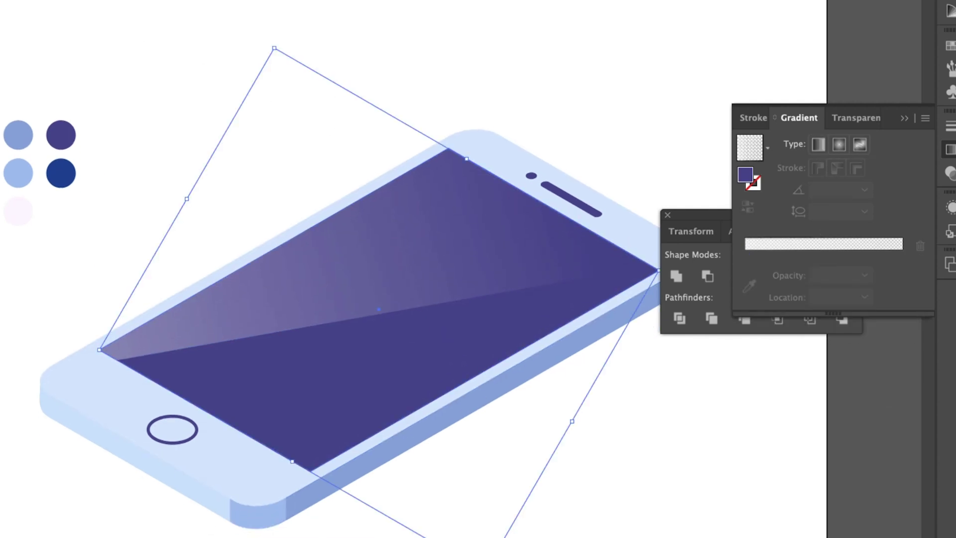
{"action": "key", "text": "period"}
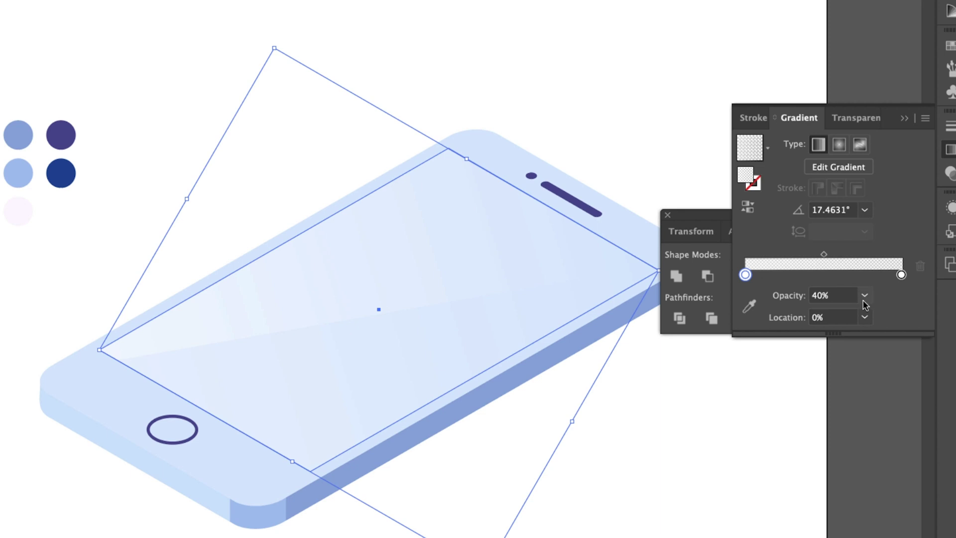
{"action": "left_click", "coordinate": [864, 301]}
{"action": "left_click", "coordinate": [896, 494]}
{"action": "left_click", "coordinate": [864, 295]}
{"action": "left_click", "coordinate": [886, 495]}
{"action": "key", "text": "i"}
{"action": "left_click", "coordinate": [61, 134], "text": "shift"}
{"action": "left_click", "coordinate": [60, 173], "text": "shift"}
Redraw the screen's gradient almost vertically at about 98°, running from dark blue below to purple above
{"action": "key", "text": "g"}
{"action": "left_click_drag", "start_coordinate": [402, 198], "coordinate": [365, 348]}
{"action": "left_click_drag", "start_coordinate": [369, 381], "coordinate": [395, 238]}
{"action": "key", "text": "v"}
{"action": "left_click", "coordinate": [194, 44]}
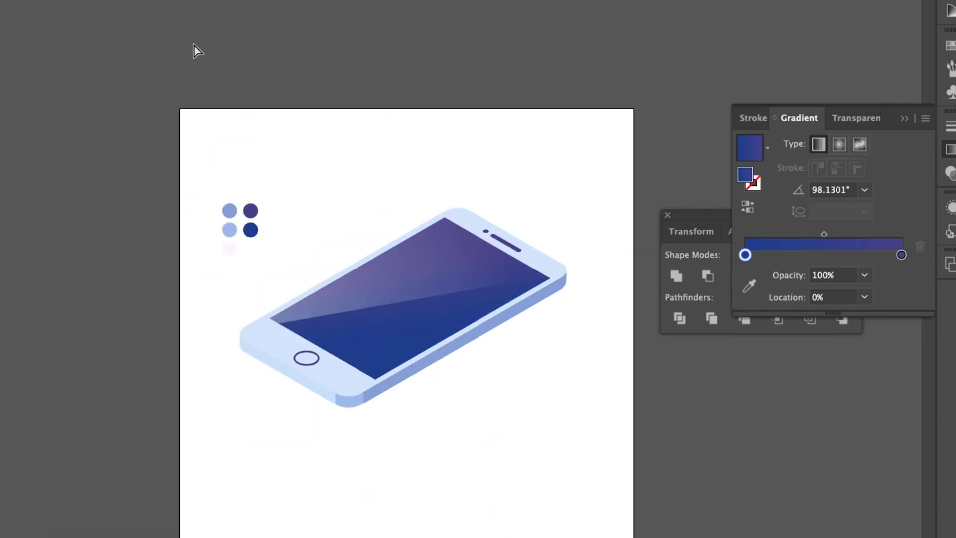
{"action": "scroll", "coordinate": [459, 330], "scroll_direction": "down", "scroll_amount": 3}
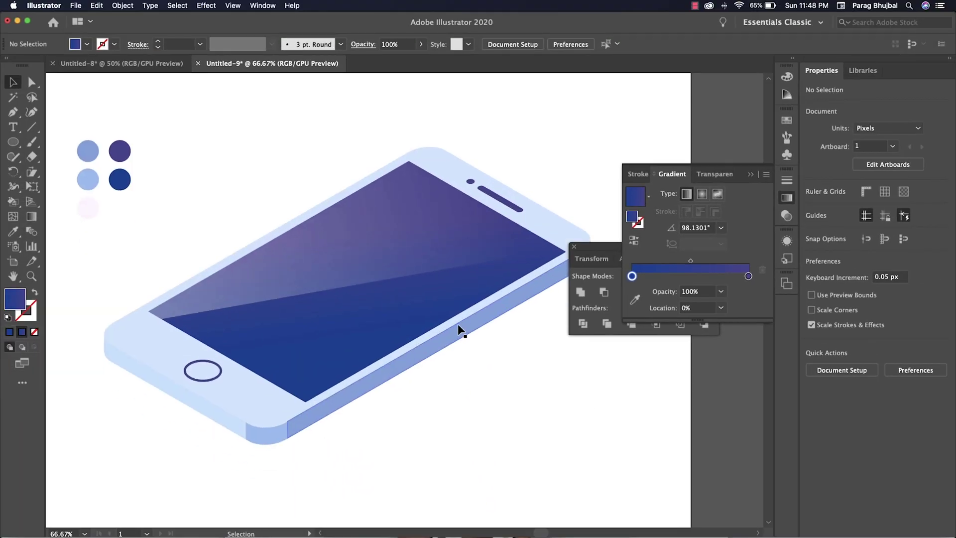
Place a copy of the phone's top face behind and below the phone and fill it with a darker, muted blue
{"action": "left_click", "coordinate": [565, 239]}
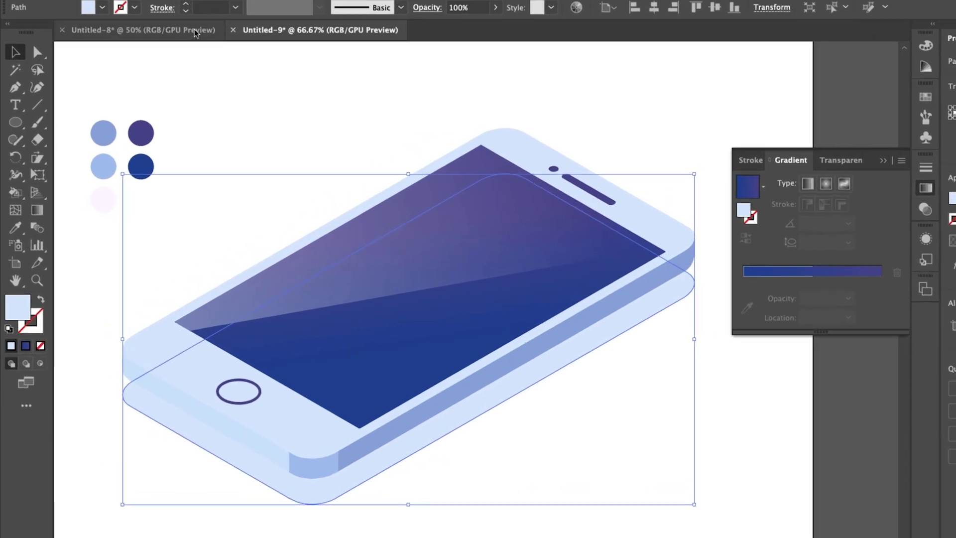
{"action": "left_click", "coordinate": [86, 44]}
{"action": "left_click", "coordinate": [86, 101]}
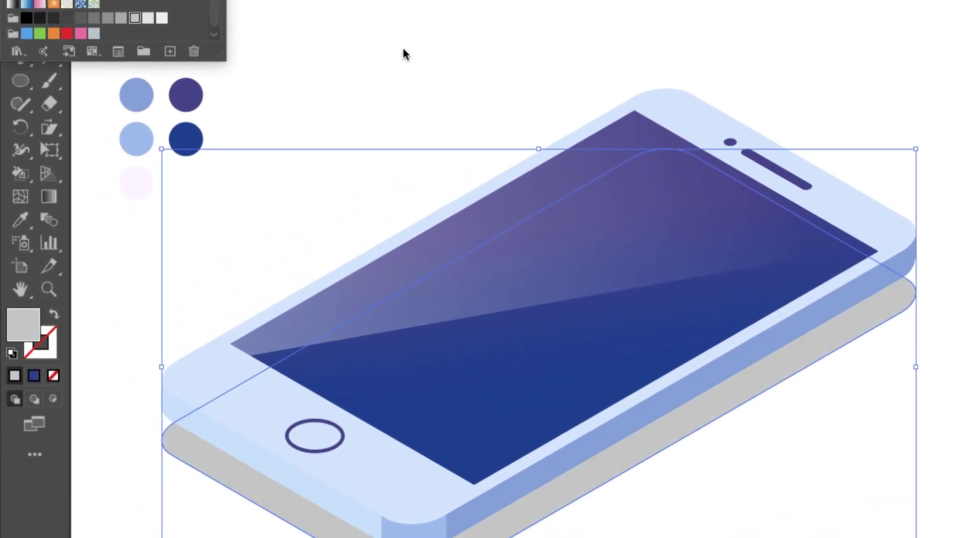
{"action": "key", "text": "Escape"}
{"action": "key", "text": "i"}
{"action": "left_click", "coordinate": [815, 405]}
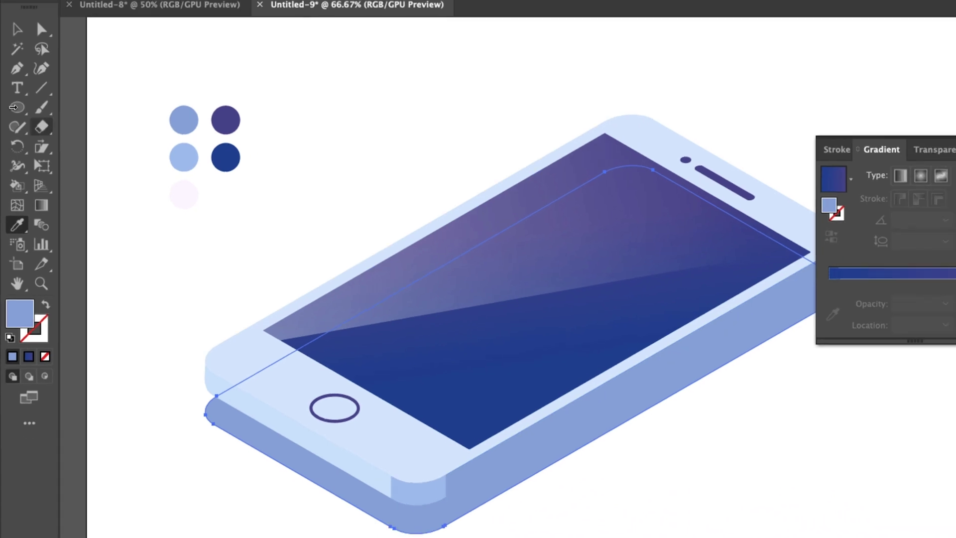
{"action": "double_click", "coordinate": [23, 324]}
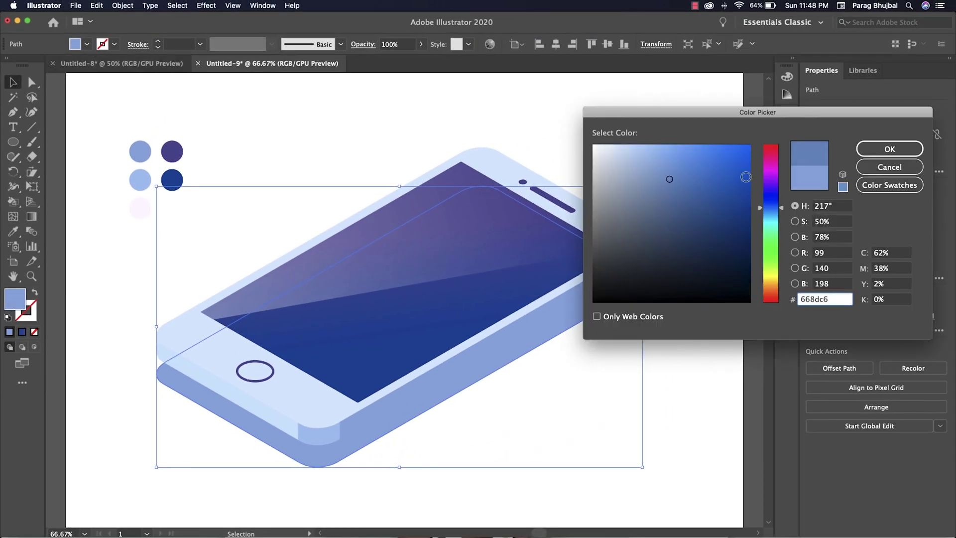
{"action": "key", "text": "Return"}
Move the colour palette off the artboard, then group the phone with its shadow shape and centre it on the artboard
{"action": "scroll", "coordinate": [590, 284], "scroll_direction": "right", "scroll_amount": 2}
{"action": "key", "text": "super+minus"}
{"action": "key", "text": "super+minus"}
{"action": "left_click_drag", "start_coordinate": [285, 219], "coordinate": [182, 233]}
{"action": "left_click", "coordinate": [378, 319]}
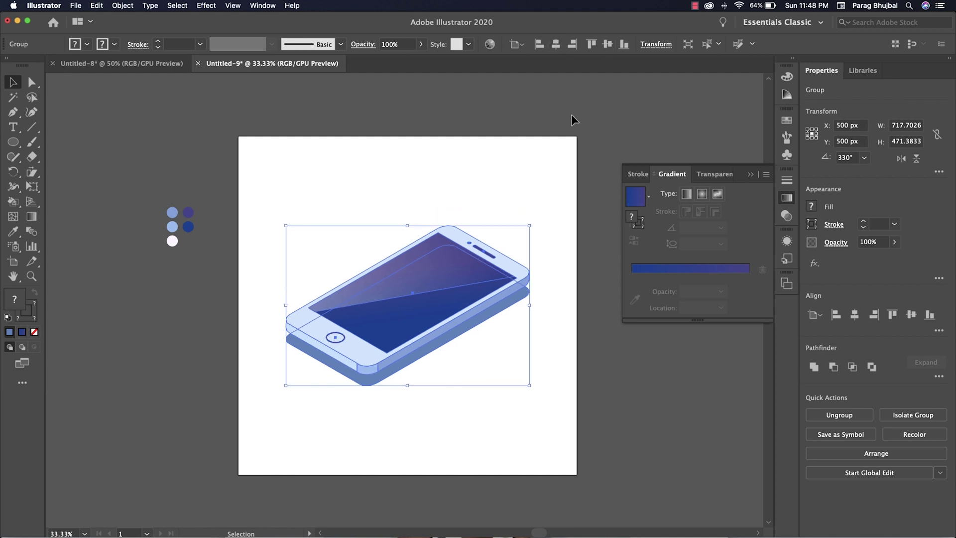
{"action": "left_click", "coordinate": [529, 384]}
Draw a rectangle covering the whole artboard and send it behind the phone
{"action": "key", "text": "m"}
{"action": "left_click_drag", "start_coordinate": [243, 139], "coordinate": [576, 475]}
{"action": "key", "text": "super+shift+bracketleft"}
{"action": "key", "text": "super+equal"}
{"action": "key", "text": "period"}
{"action": "key", "text": "super+z"}
Fill the background rectangle with the dark navy swatch
{"action": "key", "text": "v"}
{"action": "left_click", "coordinate": [131, 132]}
{"action": "left_click", "coordinate": [198, 331]}
{"action": "left_click", "coordinate": [87, 44]}
{"action": "left_click", "coordinate": [112, 75]}
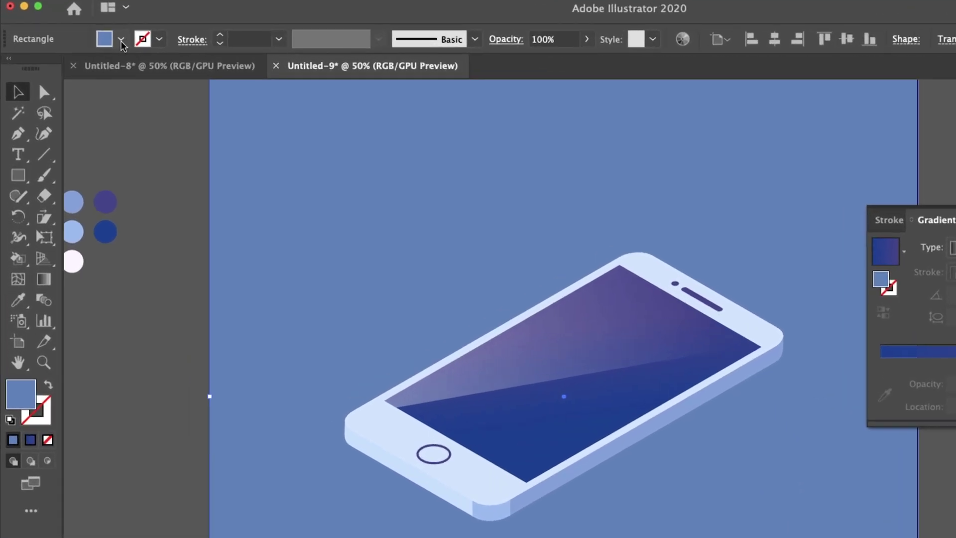
{"action": "left_click", "coordinate": [158, 482]}
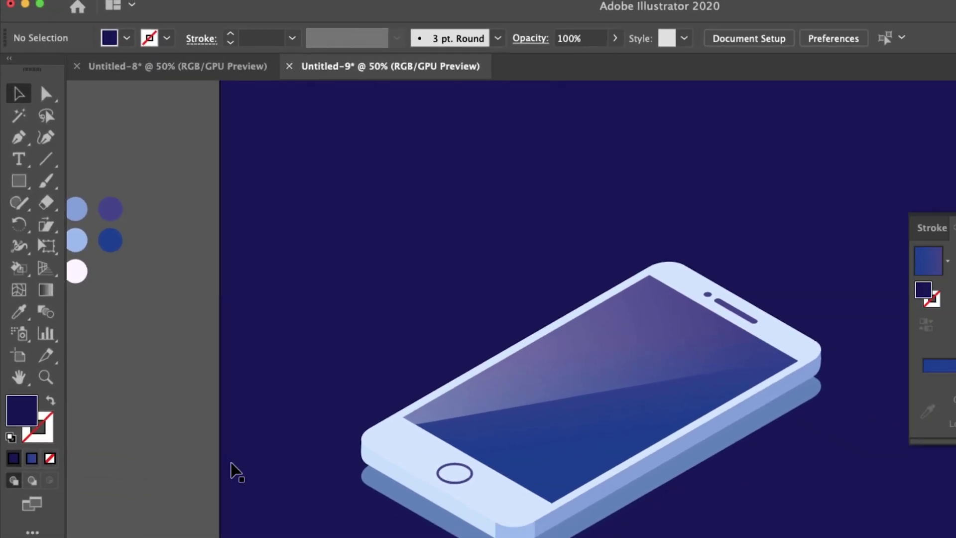
Ungroup the phone artwork
{"action": "left_click", "coordinate": [469, 537]}
{"action": "right_click", "coordinate": [478, 537]}
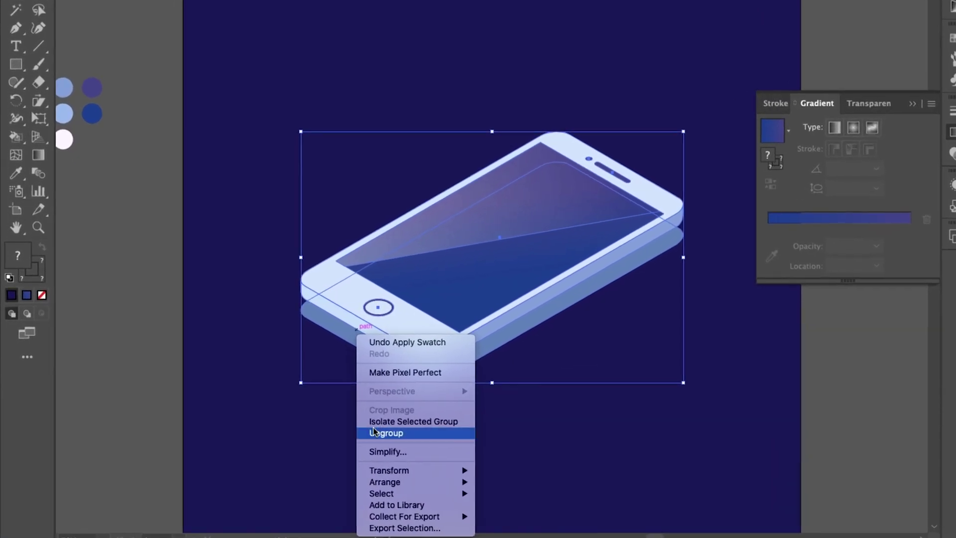
{"action": "left_click", "coordinate": [317, 445]}
{"action": "left_click", "coordinate": [125, 370]}
Set the blending mode of the shadow shape beneath the phone to Multiply
{"action": "left_click", "coordinate": [332, 339]}
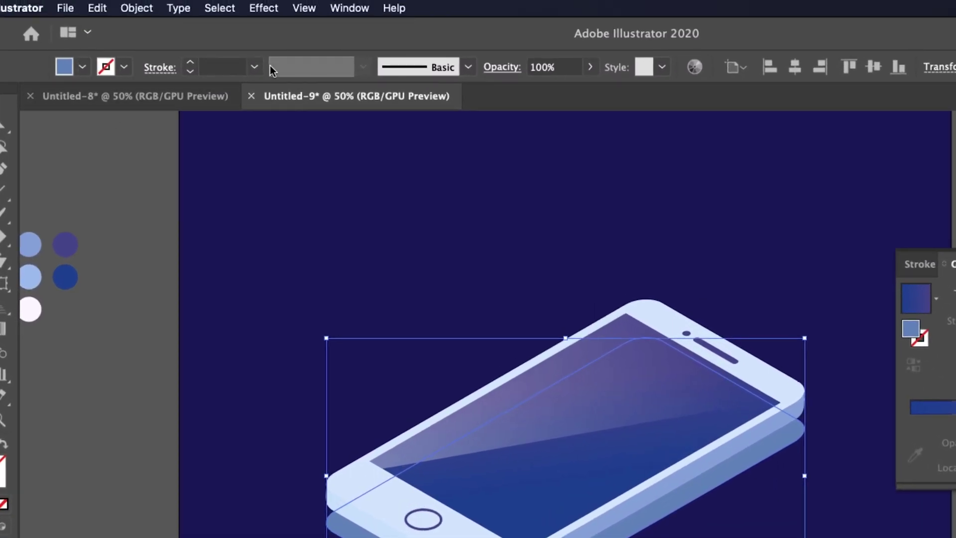
{"action": "left_click", "coordinate": [501, 67]}
{"action": "left_click", "coordinate": [371, 100]}
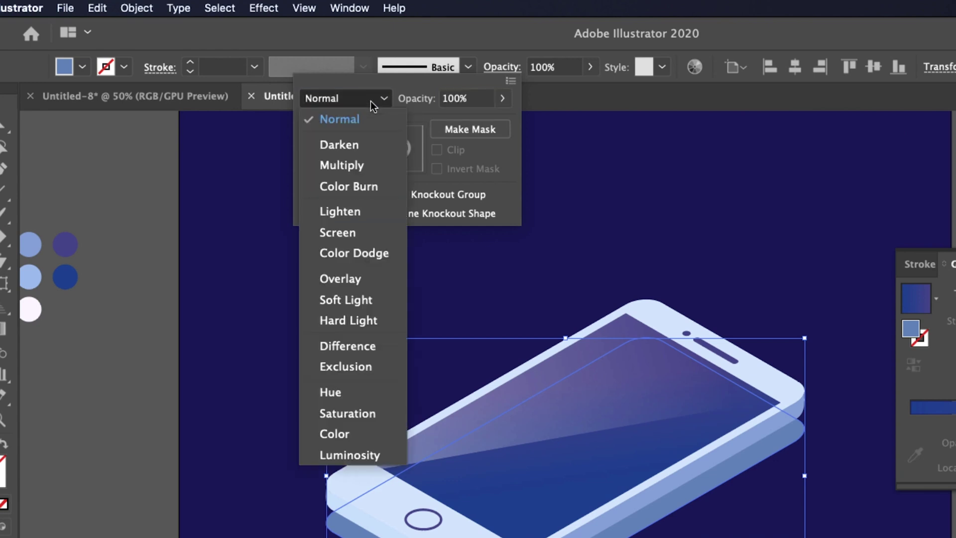
{"action": "left_click", "coordinate": [372, 168]}
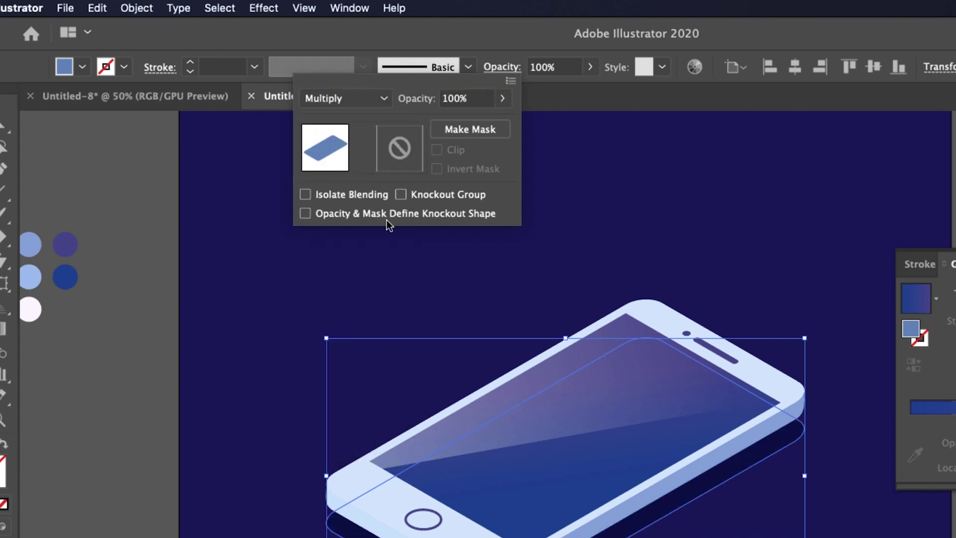
{"action": "left_click", "coordinate": [125, 459]}
{"action": "left_click", "coordinate": [111, 454]}
{"action": "key", "text": "super+z"}
{"action": "key", "text": "super+shift+z"}
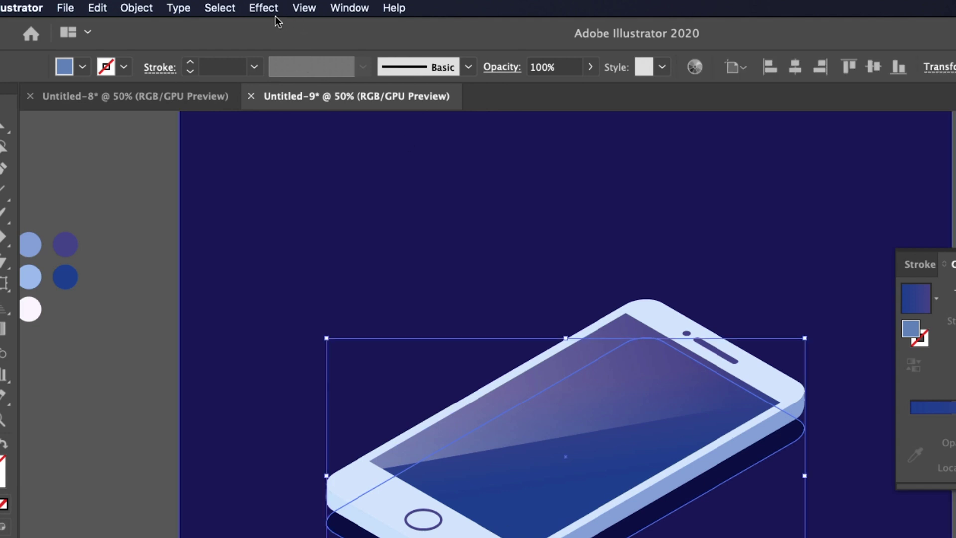
Apply a Gaussian Blur effect to the shadow shape to soften its edges
{"action": "left_click", "coordinate": [274, 10]}
{"action": "mouse_move", "coordinate": [397, 300]}
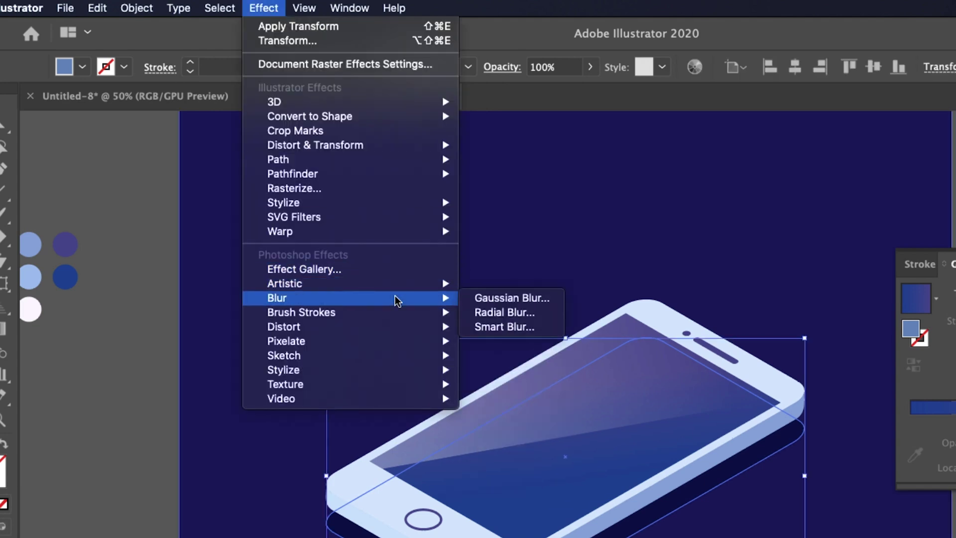
{"action": "left_click", "coordinate": [540, 298]}
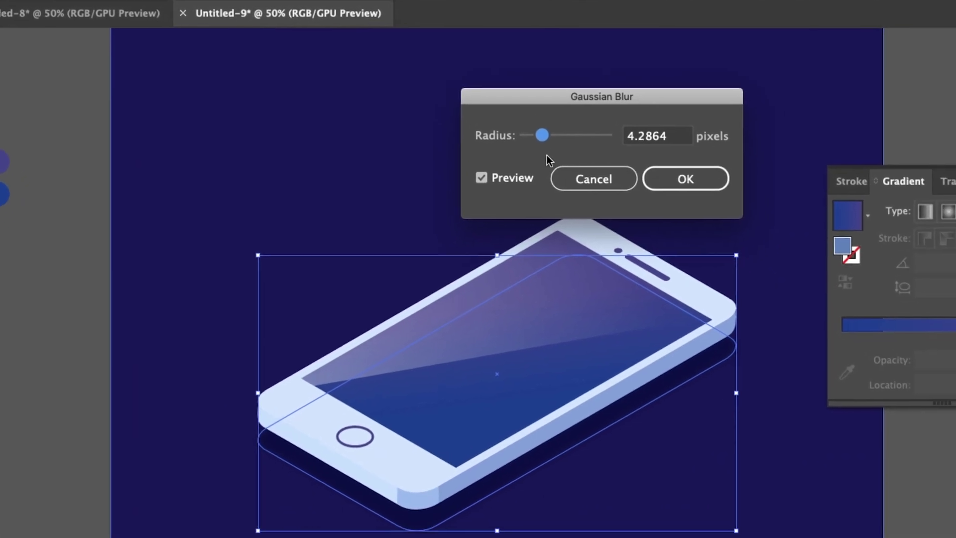
{"action": "left_click_drag", "start_coordinate": [610, 216], "coordinate": [619, 217]}
{"action": "left_click", "coordinate": [654, 166]}
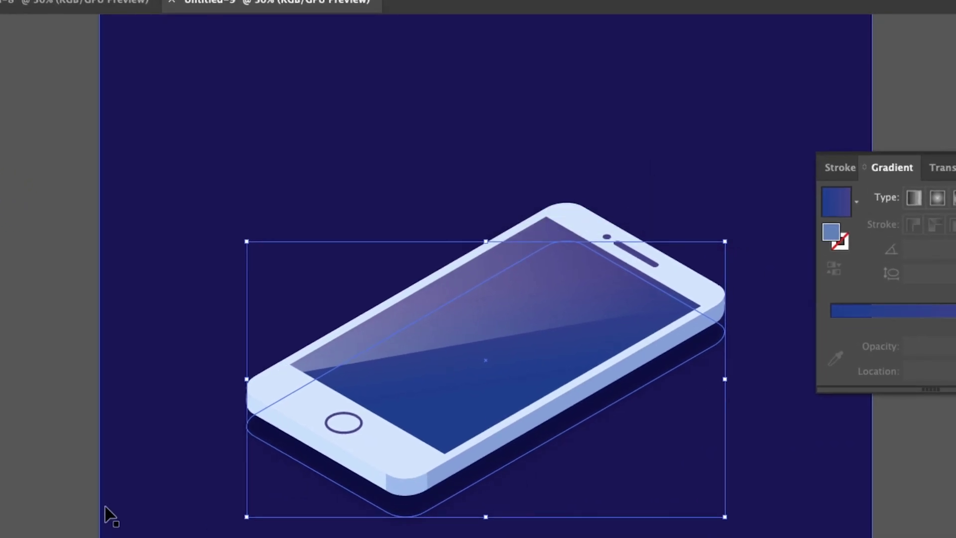
{"action": "left_click", "coordinate": [52, 449]}
{"action": "key", "text": "ctrl+1"}
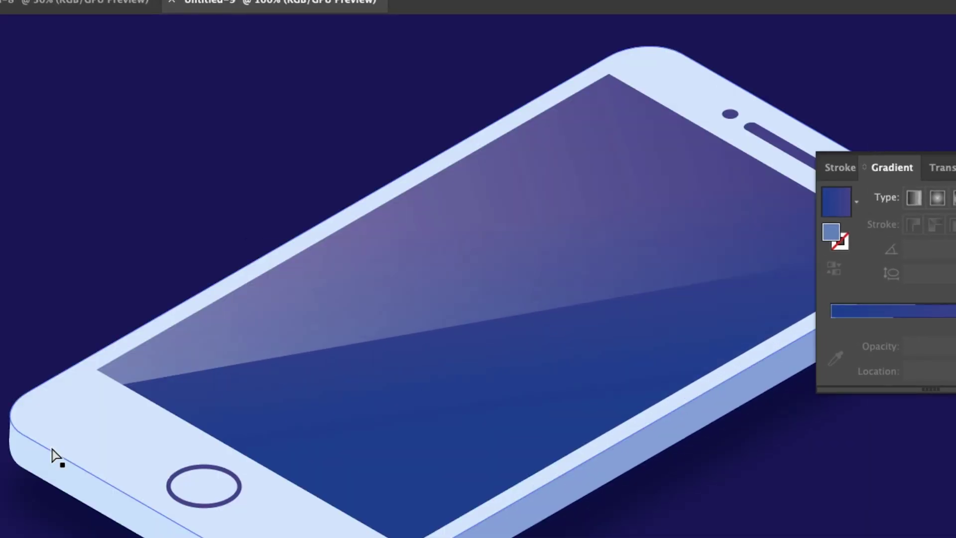
{"action": "left_click_drag", "start_coordinate": [288, 529], "coordinate": [391, 499]}
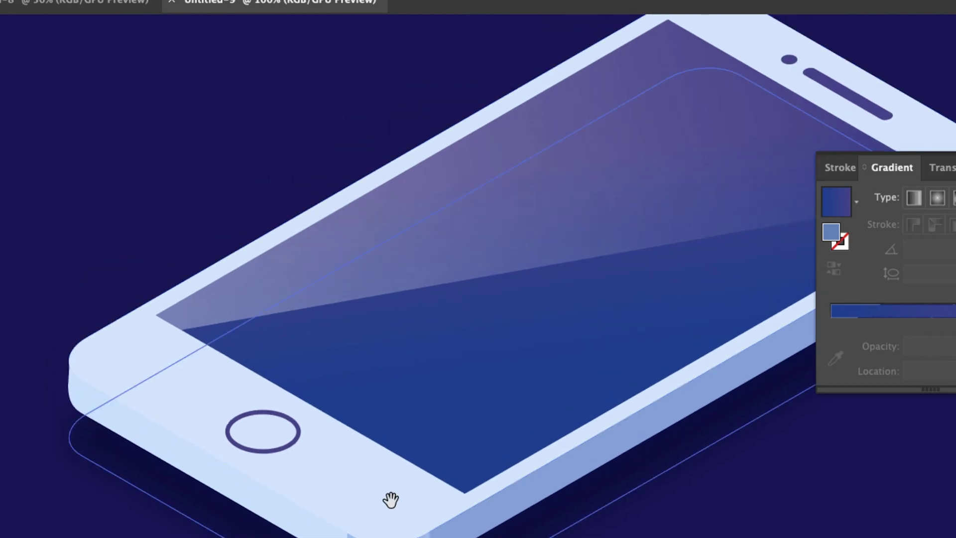
{"action": "key", "text": "ctrl+0"}
Change the purple end stop of the screen's gradient to a brighter magenta purple
{"action": "left_click", "coordinate": [483, 399]}
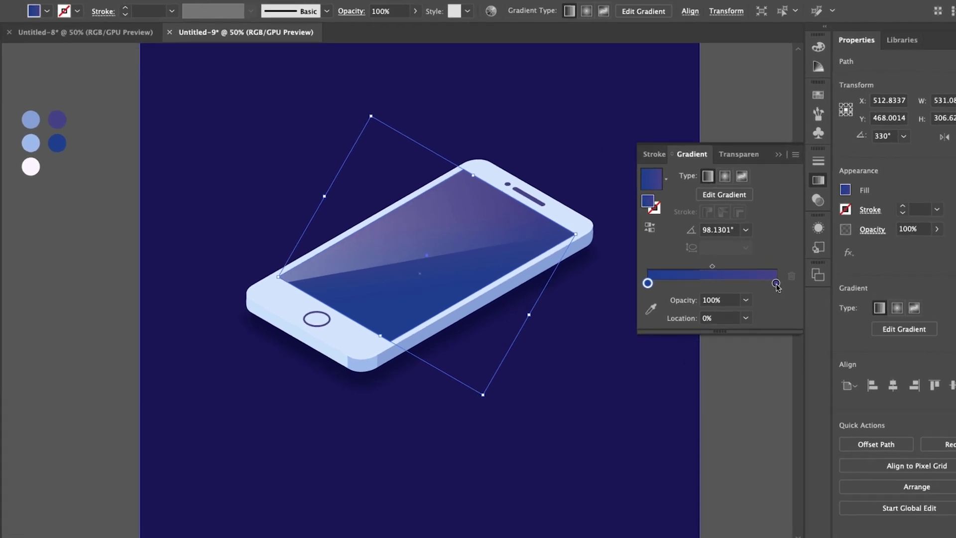
{"action": "double_click", "coordinate": [748, 291]}
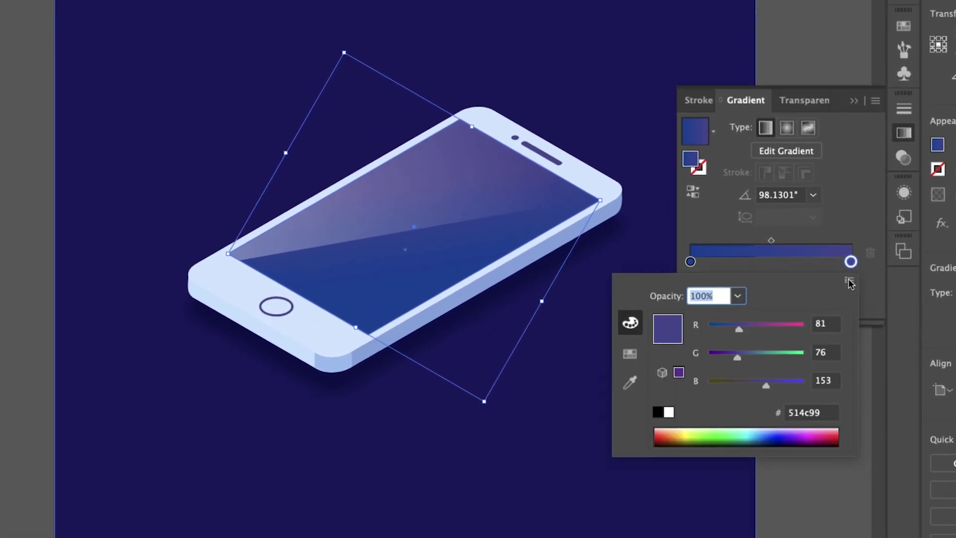
{"action": "left_click_drag", "start_coordinate": [757, 334], "coordinate": [771, 327]}
{"action": "left_click", "coordinate": [192, 192]}
{"action": "left_click_drag", "start_coordinate": [87, 153], "coordinate": [40, 209]}
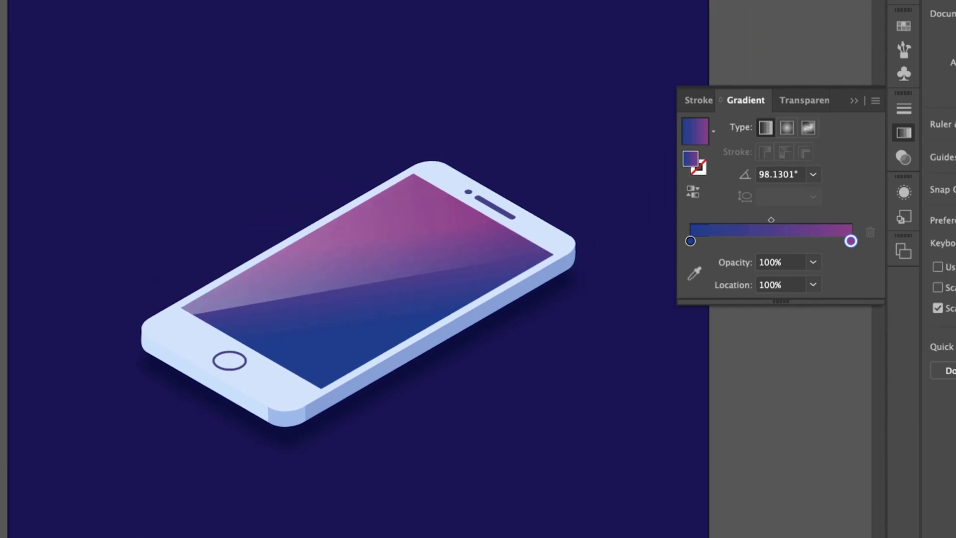
Deselect the artwork and view the finished phone illustration in presentation mode
{"action": "left_click_drag", "start_coordinate": [612, 451], "coordinate": [604, 454]}
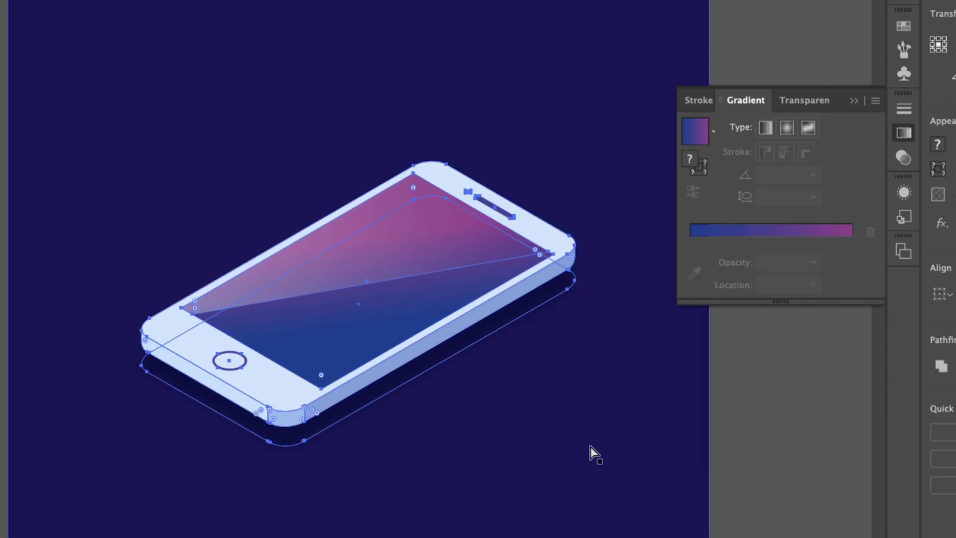
{"action": "left_click", "coordinate": [721, 95]}
{"action": "key", "text": "shift+f"}
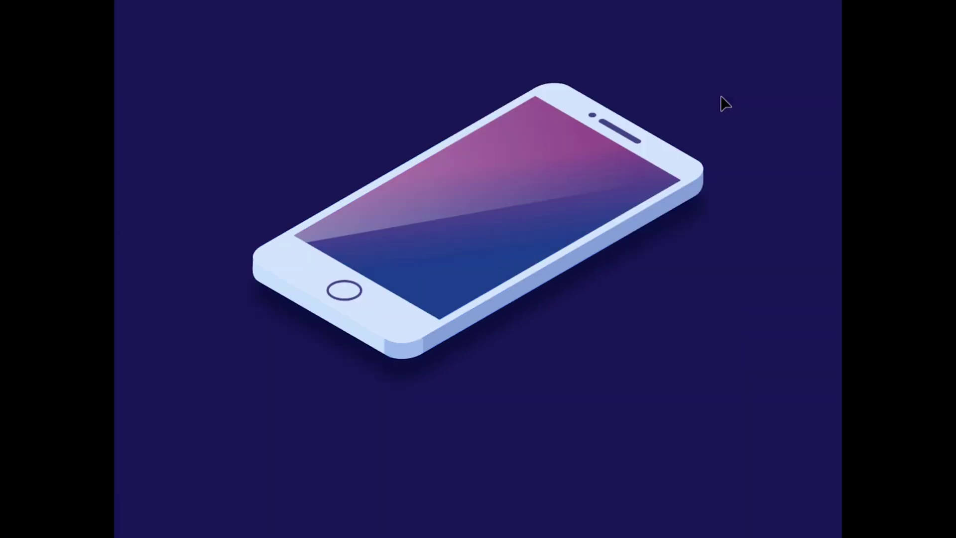
{"action": "key", "text": "Escape"}
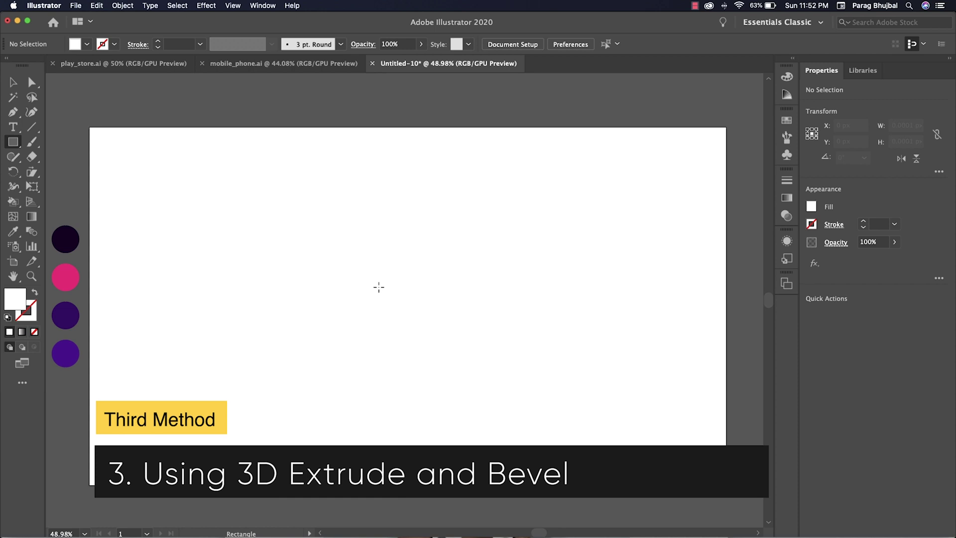
Draw a square of about 234 px on the blank artboard and fill it with the pink sample colour, without a stroke
{"action": "left_click_drag", "start_coordinate": [391, 273], "coordinate": [448, 215]}
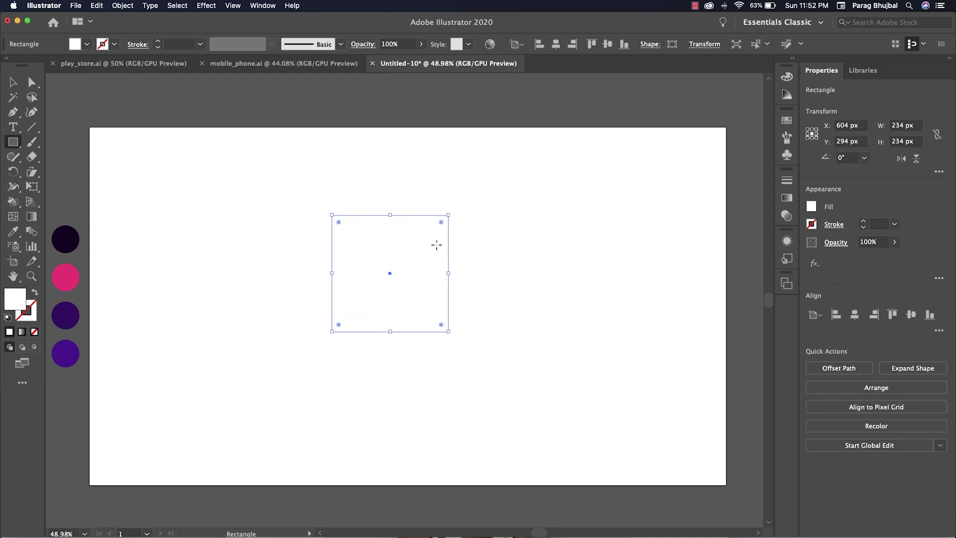
{"action": "key", "text": "v"}
{"action": "key", "text": "d"}
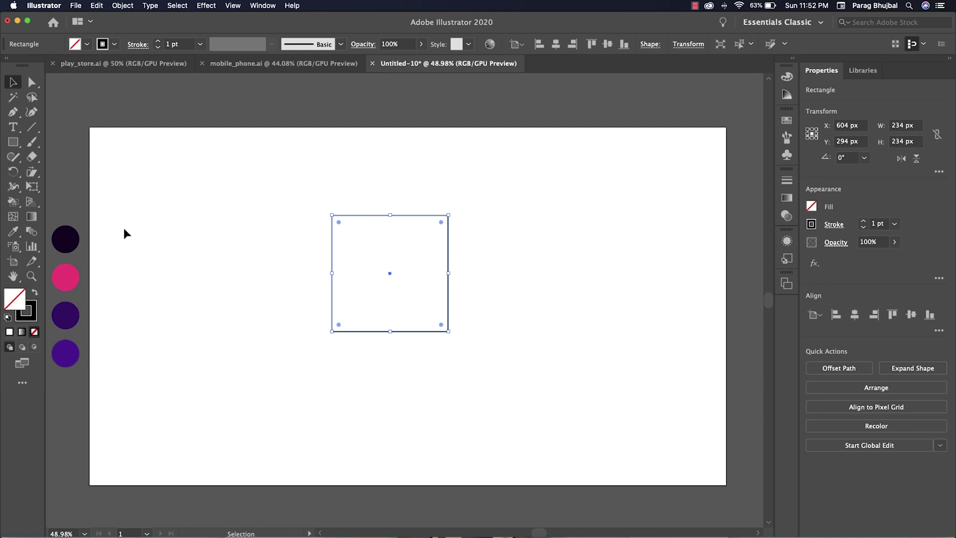
{"action": "key", "text": "i"}
{"action": "left_click", "coordinate": [69, 274]}
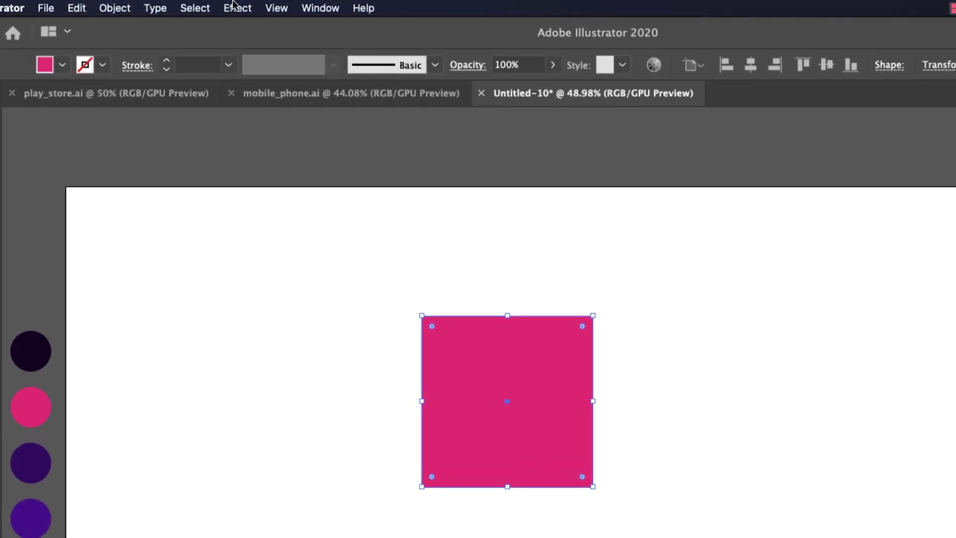
Apply a 3D Extrude & Bevel effect to the pink square with the Isometric Top position and an extrude depth of 80 pt
{"action": "left_click", "coordinate": [206, 5]}
{"action": "mouse_move", "coordinate": [325, 103]}
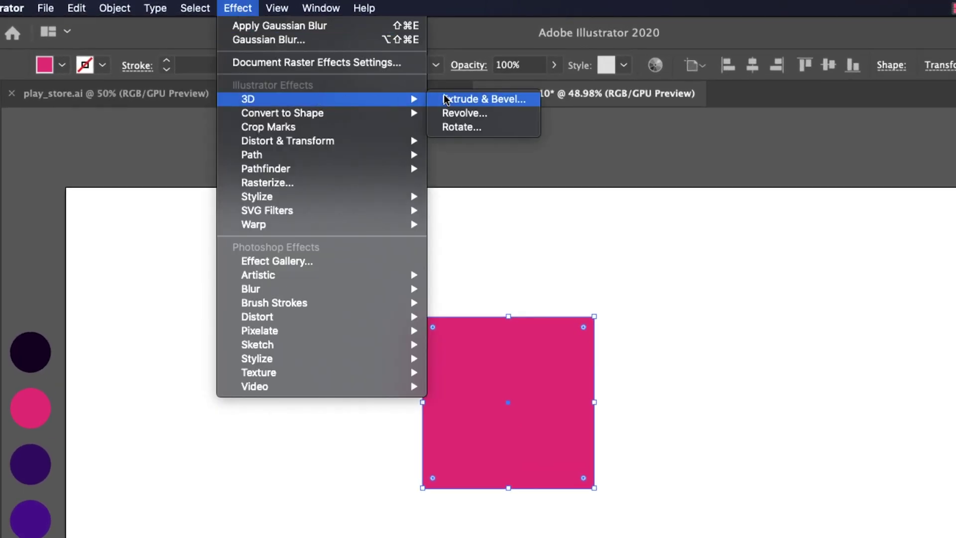
{"action": "left_click", "coordinate": [467, 101]}
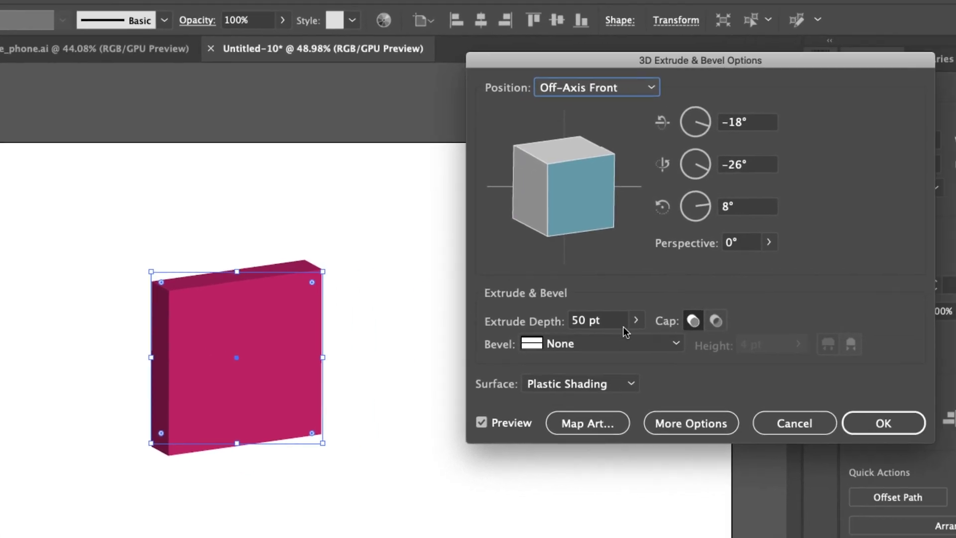
{"action": "left_click", "coordinate": [907, 364]}
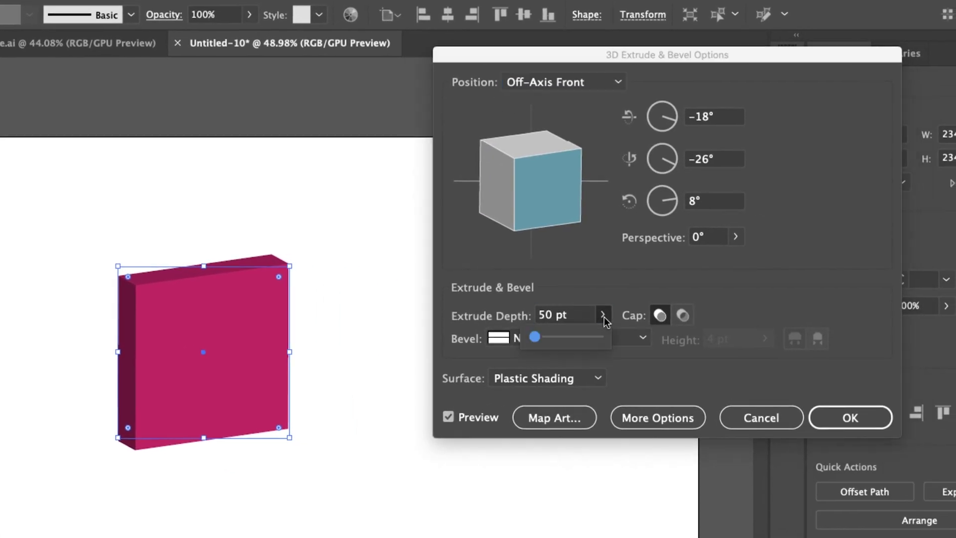
{"action": "left_click_drag", "start_coordinate": [537, 342], "coordinate": [537, 341]}
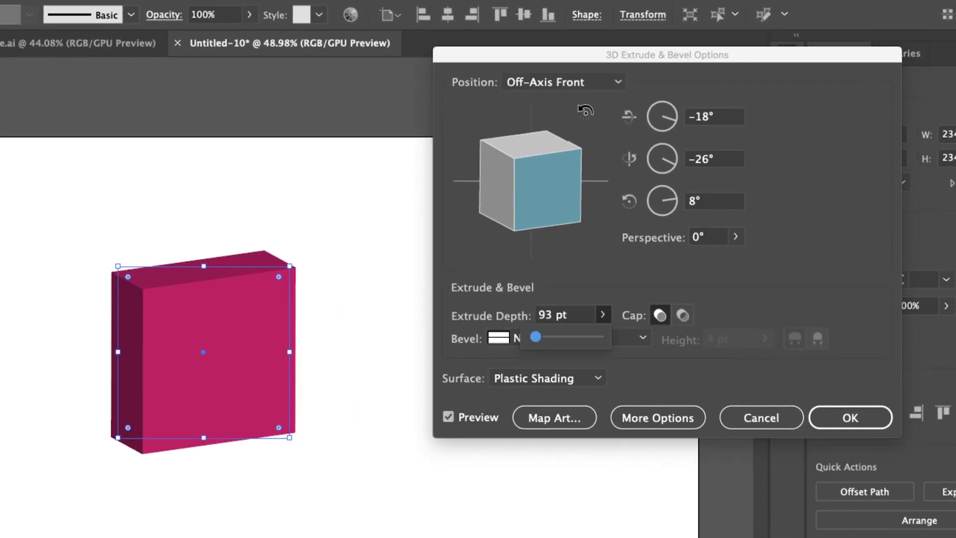
{"action": "left_click", "coordinate": [548, 84]}
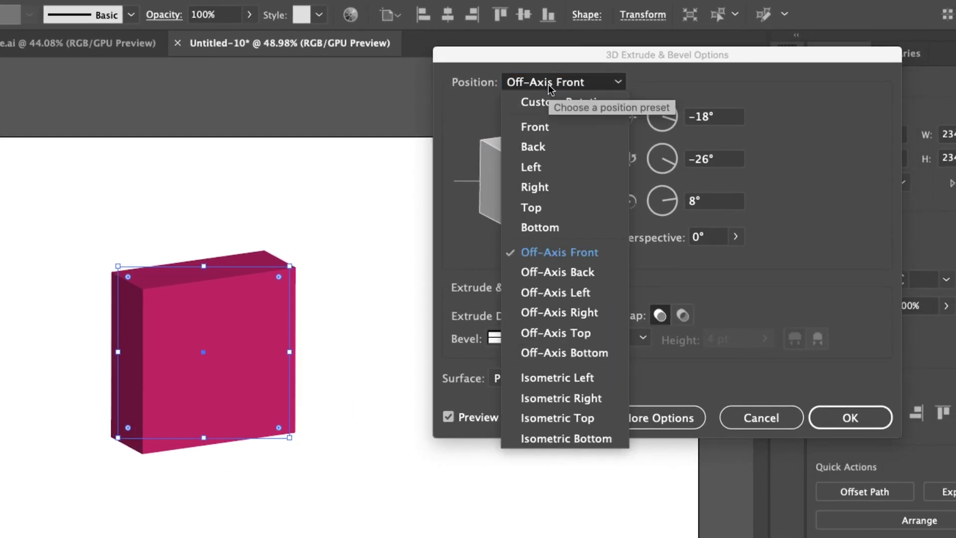
{"action": "left_click", "coordinate": [592, 419]}
{"action": "left_click", "coordinate": [572, 319]}
{"action": "type", "text": "80"}
{"action": "key", "text": "Tab"}
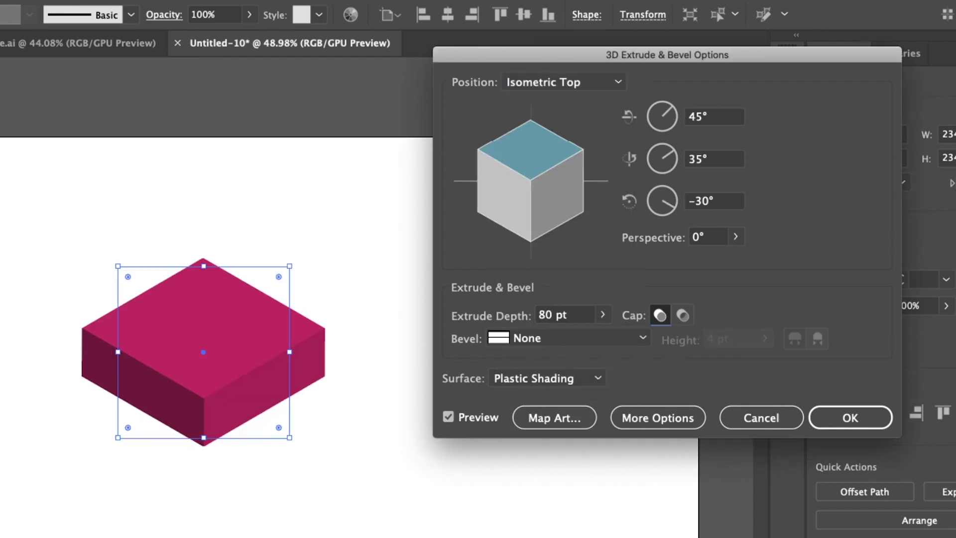
{"action": "left_click", "coordinate": [879, 419]}
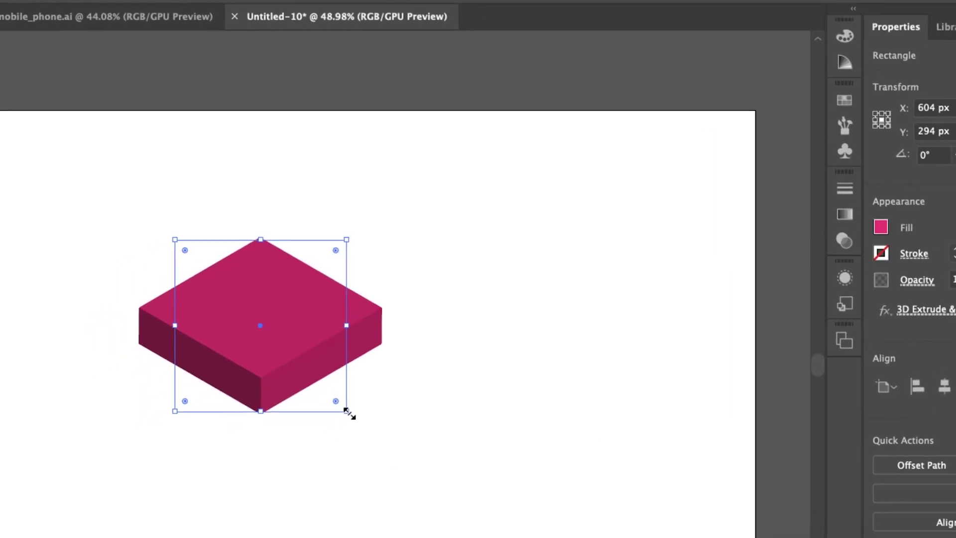
Enlarge the extruded square to about 278 px and centre it horizontally and vertically on the artboard
{"action": "left_click_drag", "start_coordinate": [288, 438], "coordinate": [322, 471]}
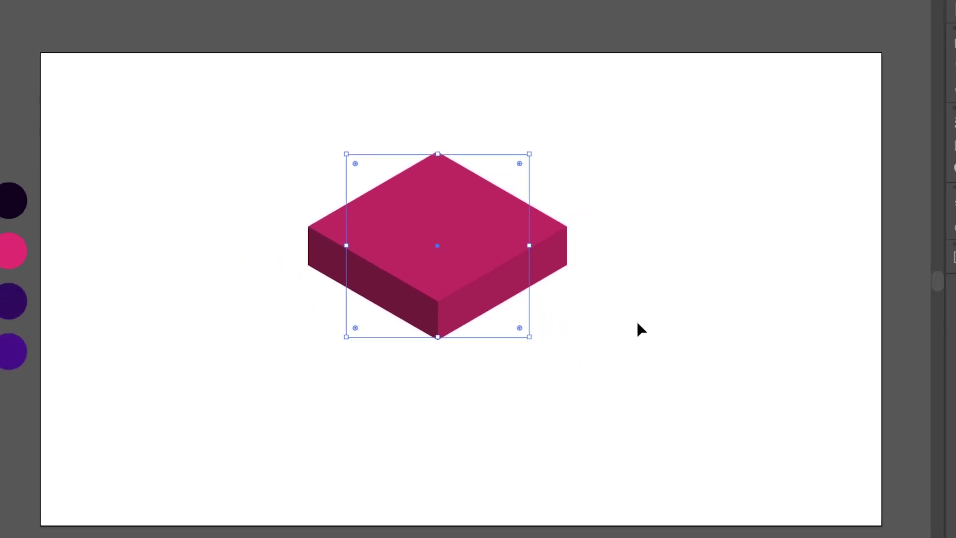
{"action": "left_click", "coordinate": [555, 44]}
{"action": "left_click", "coordinate": [607, 44]}
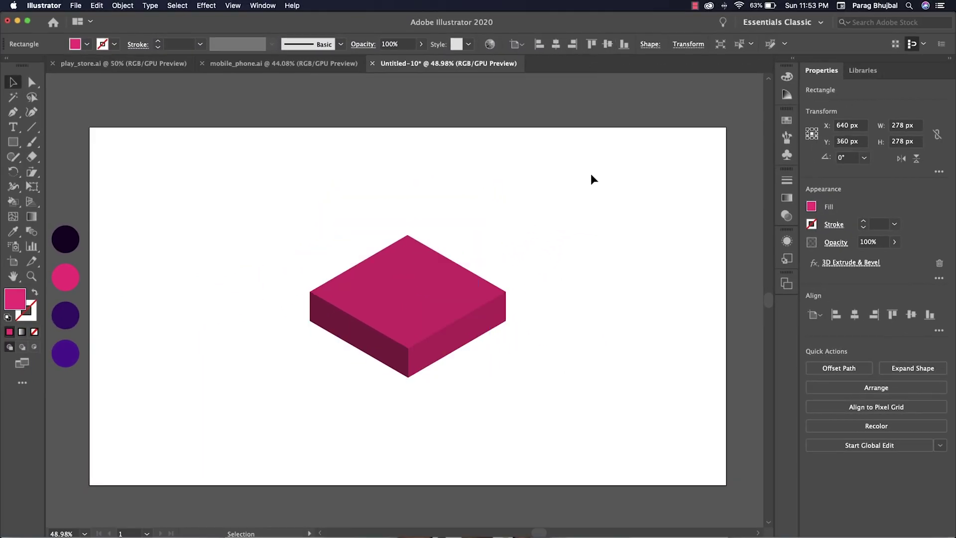
{"action": "left_click", "coordinate": [590, 173]}
Expand the appearance of the extruded pink block into editable faces
{"action": "scroll", "coordinate": [618, 160], "scroll_direction": "left", "scroll_amount": 3}
{"action": "left_click", "coordinate": [497, 269]}
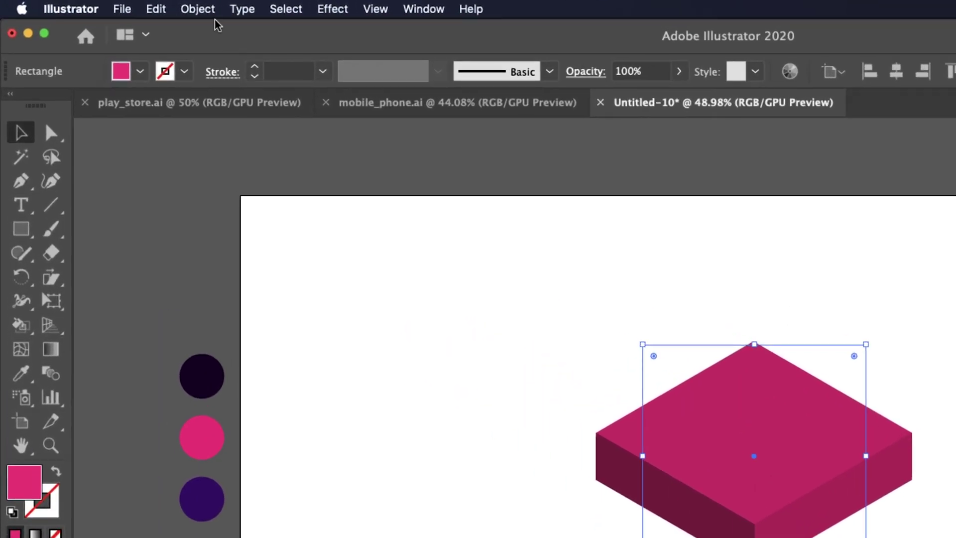
{"action": "left_click", "coordinate": [128, 10]}
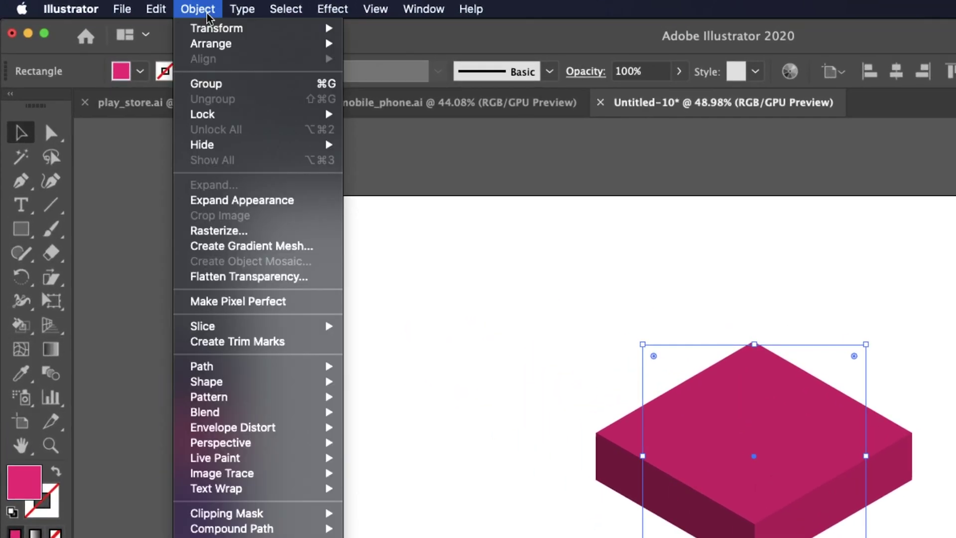
{"action": "left_click", "coordinate": [292, 201]}
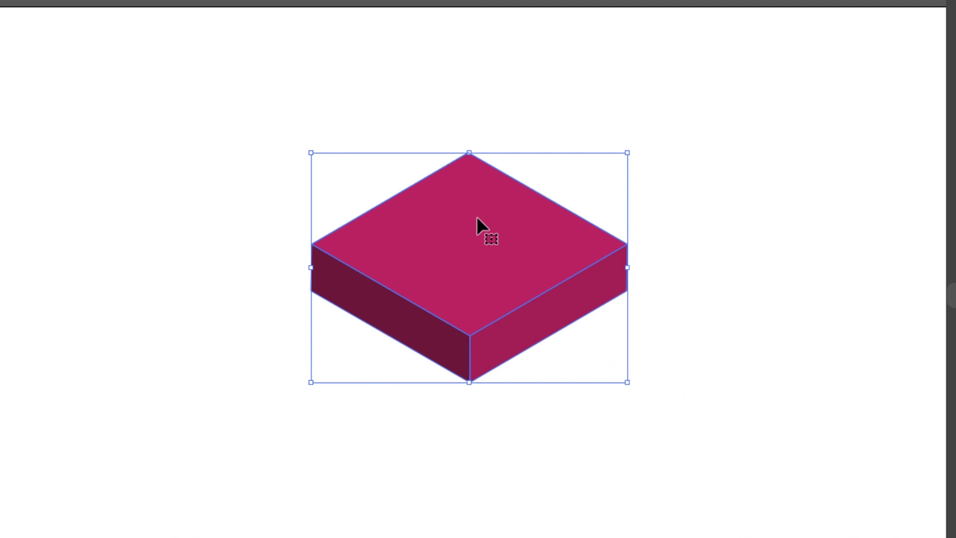
Ungroup the expanded block twice so its faces are separate objects
{"action": "right_click", "coordinate": [761, 410]}
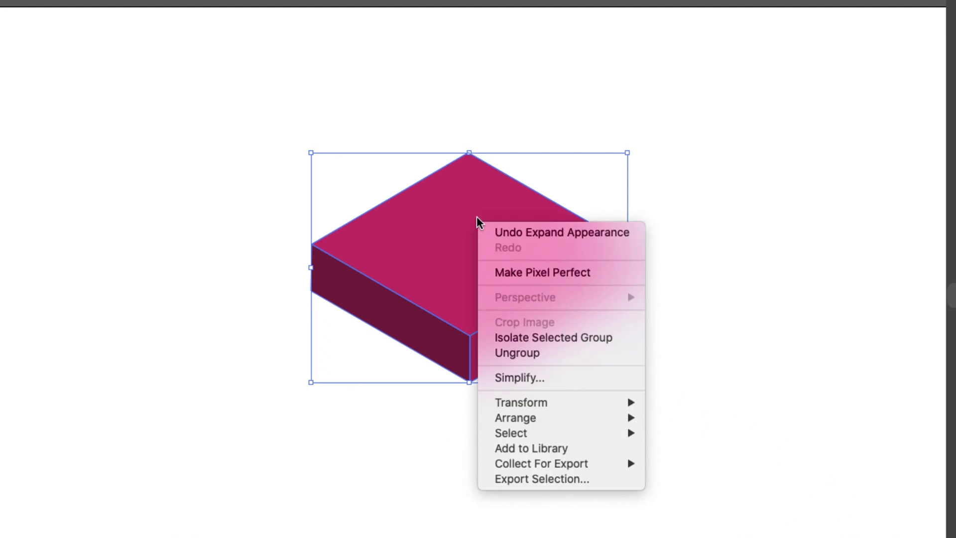
{"action": "left_click", "coordinate": [597, 355]}
{"action": "left_click", "coordinate": [691, 328]}
{"action": "left_click", "coordinate": [458, 225]}
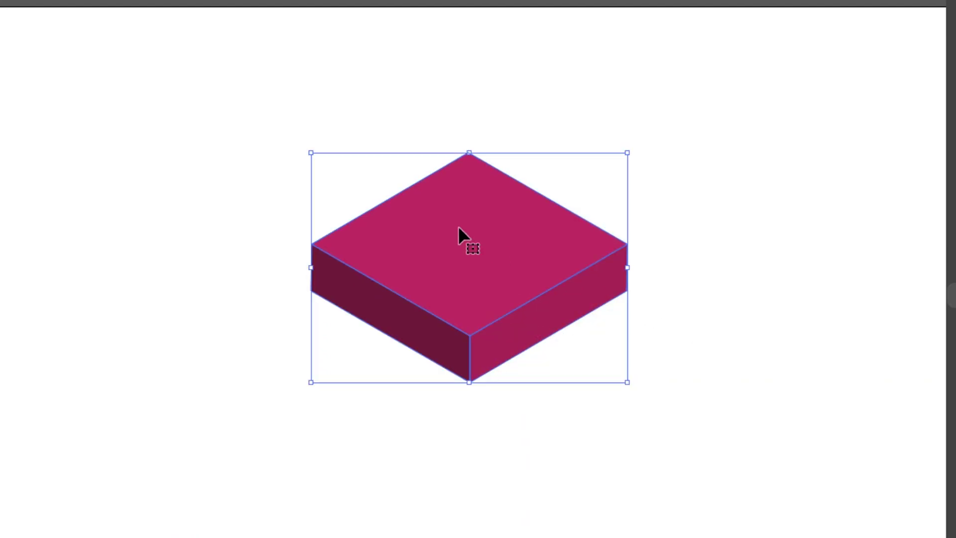
{"action": "right_click", "coordinate": [458, 226]}
{"action": "left_click", "coordinate": [535, 360]}
{"action": "left_click", "coordinate": [673, 342]}
Scale a copy of the top face about its centre to about 172 by 99.5 px and fill it with the dark purple sample
{"action": "left_click", "coordinate": [502, 258]}
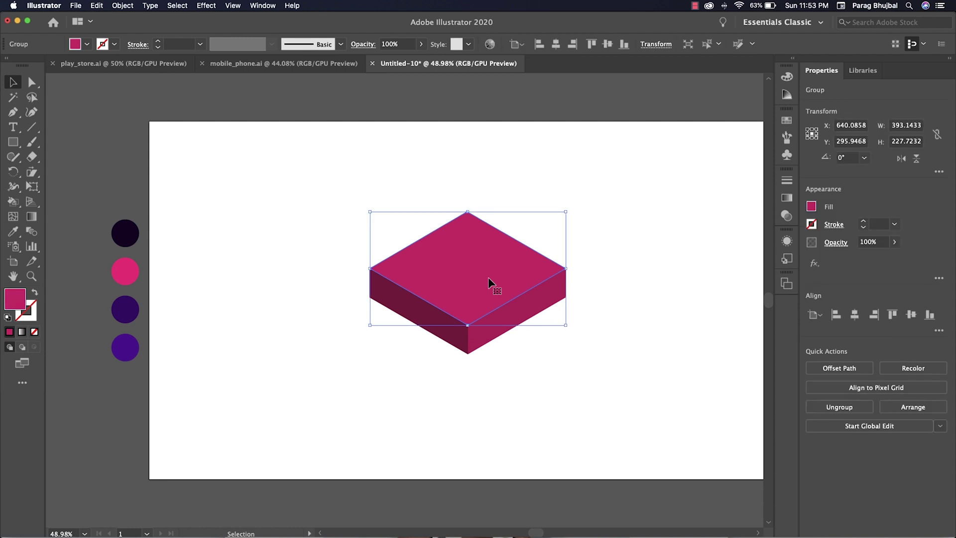
{"action": "left_click_drag", "start_coordinate": [568, 326], "coordinate": [510, 302]}
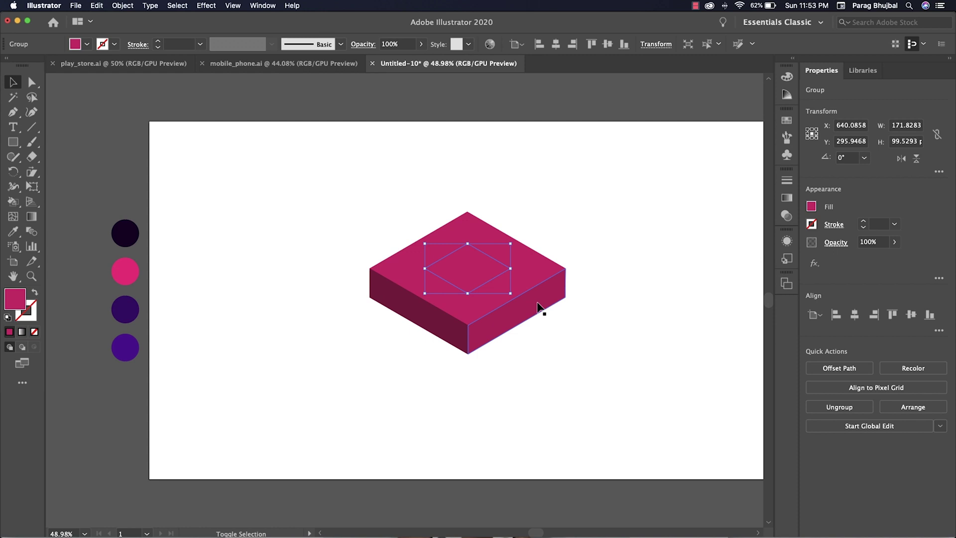
{"action": "key", "text": "i"}
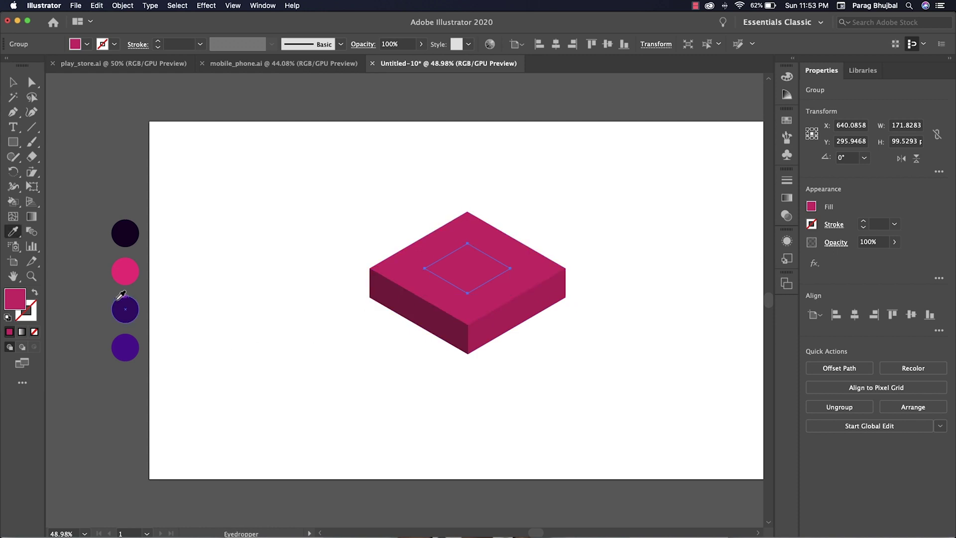
{"action": "left_click", "coordinate": [125, 308]}
{"action": "key", "text": "super+shift+a"}
Draw a vertical line about 153 px long through the centre of the purple diamond and give it a 1 pt black stroke
{"action": "key", "text": "backslash"}
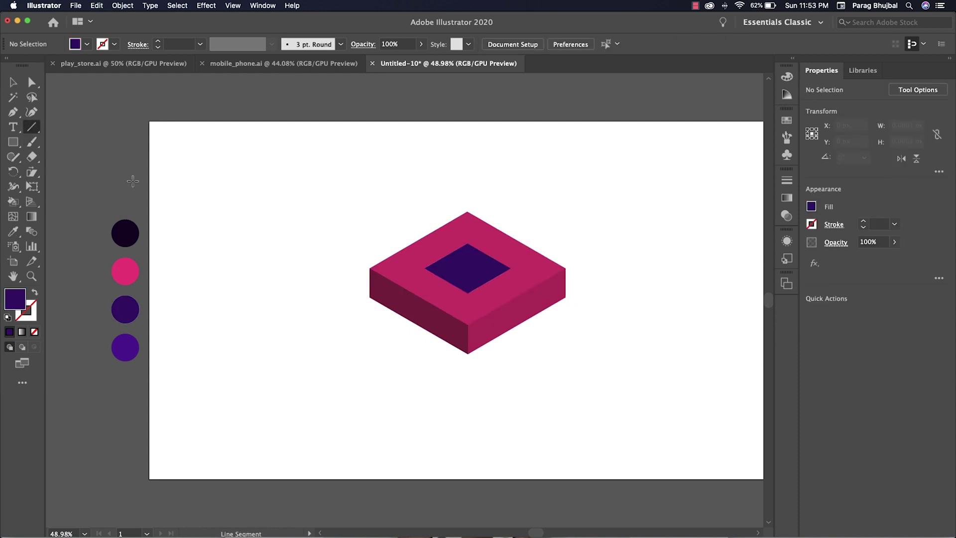
{"action": "mouse_move", "coordinate": [468, 232]}
{"action": "left_mouse_down"}
{"action": "mouse_move", "coordinate": [486, 246]}
{"action": "mouse_move", "coordinate": [493, 316]}
{"action": "mouse_move", "coordinate": [480, 309]}
{"action": "left_mouse_up"}
{"action": "key", "text": "super+equal"}
{"action": "key", "text": "super+equal"}
{"action": "key", "text": "super+equal"}
{"action": "key", "text": "super+equal"}
{"action": "key", "text": "super+equal"}
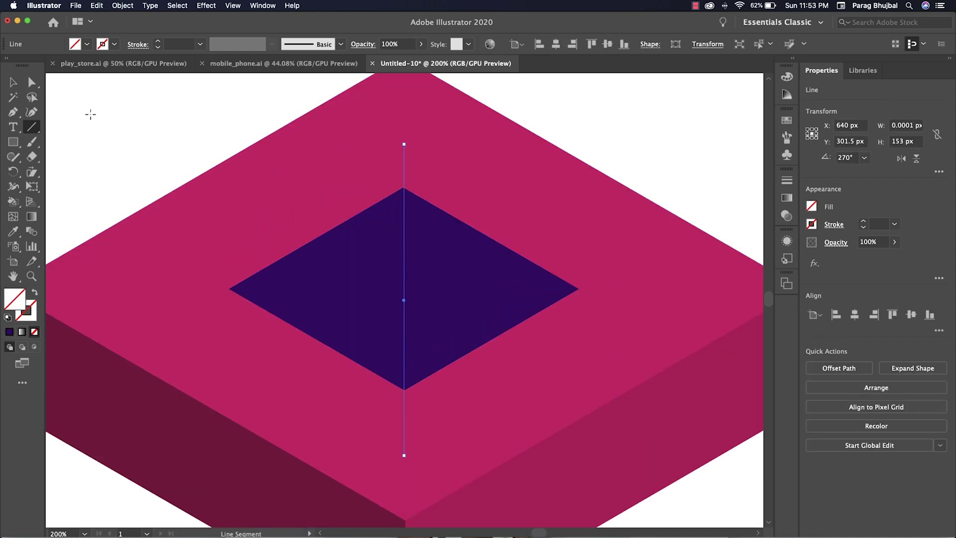
{"action": "left_click", "coordinate": [11, 83]}
{"action": "key", "text": "d"}
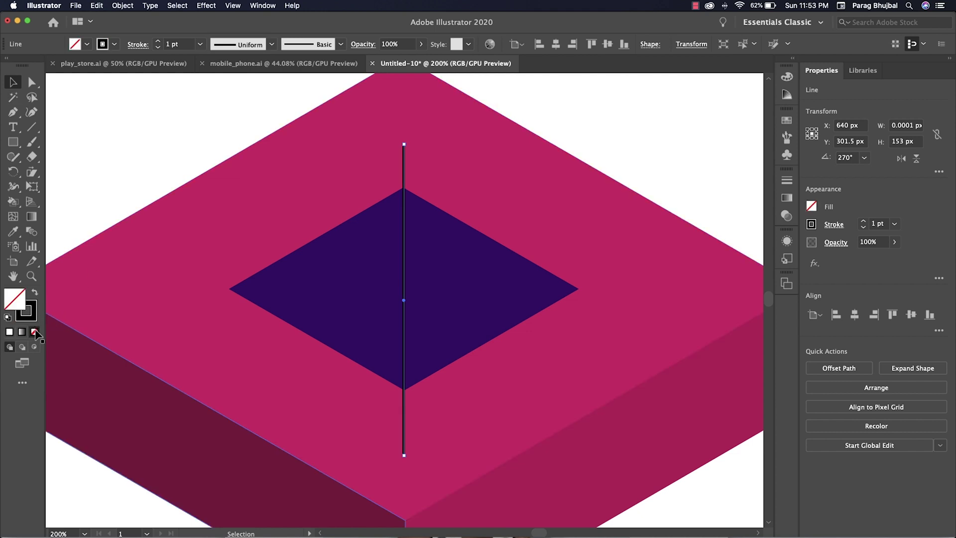
Extend the vertical line with the Pen tool into a closed triangle enclosing the right half of the purple diamond
{"action": "key", "text": "p"}
{"action": "left_click", "coordinate": [404, 145]}
{"action": "left_click", "coordinate": [646, 288]}
{"action": "left_click", "coordinate": [404, 455]}
{"action": "key", "text": "v"}
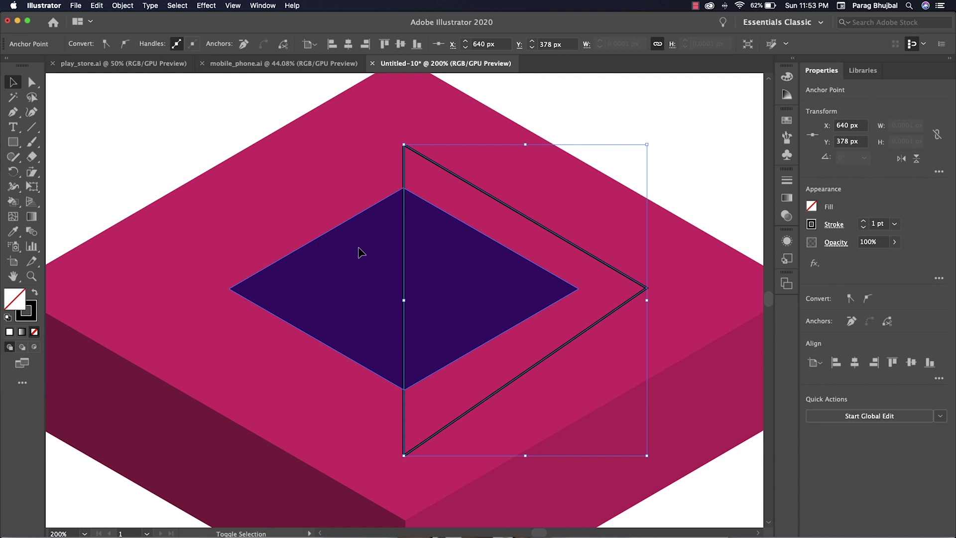
Divide the purple diamond with the triangle using Pathfinder, ungroup the pieces and delete the leftover outlined piece
{"action": "left_click", "coordinate": [360, 252], "text": "shift"}
{"action": "left_click", "coordinate": [262, 5]}
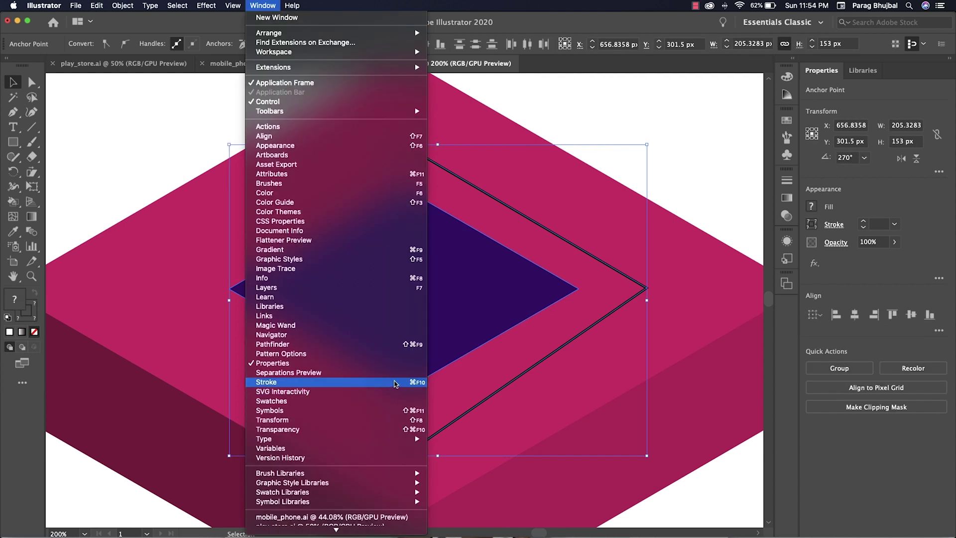
{"action": "left_click", "coordinate": [381, 344]}
{"action": "left_click", "coordinate": [582, 329]}
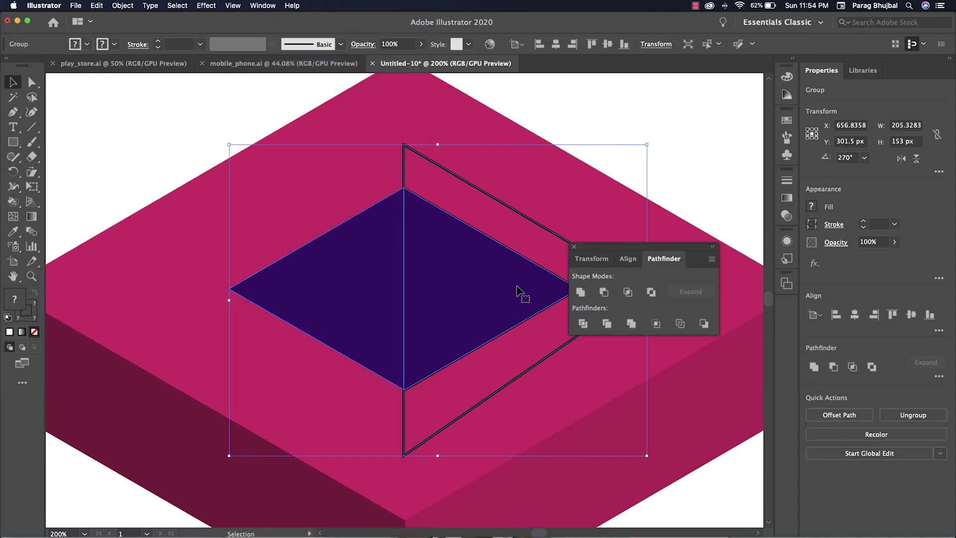
{"action": "right_click", "coordinate": [443, 249]}
{"action": "left_click", "coordinate": [491, 331]}
{"action": "left_click", "coordinate": [474, 201]}
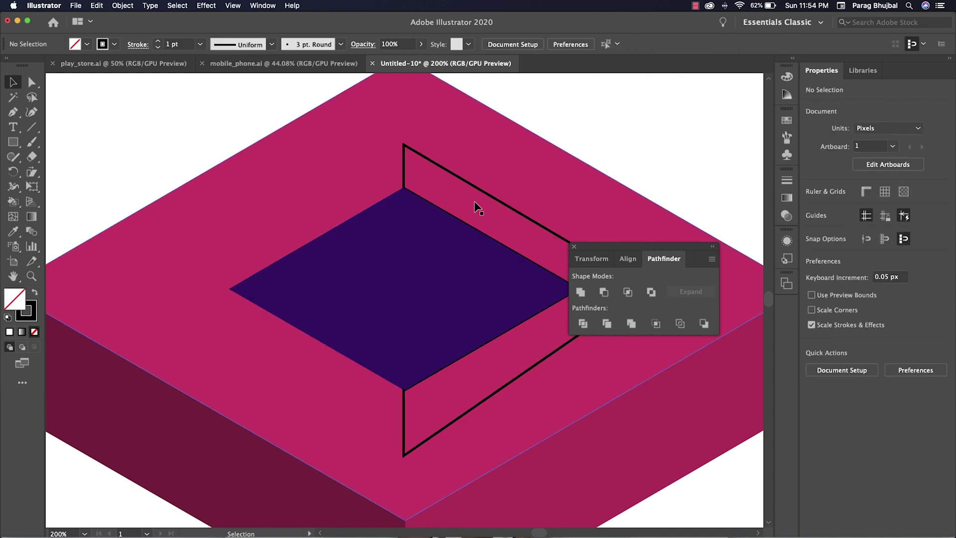
{"action": "left_click", "coordinate": [479, 189]}
{"action": "key", "text": "Delete"}
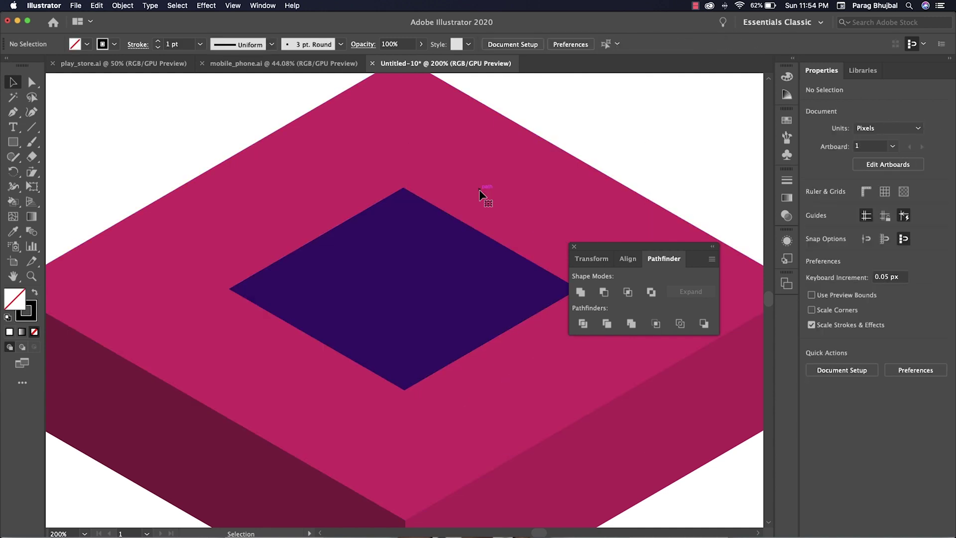
Fill the right half of the diamond with the brighter purple sample colour
{"action": "key", "text": "super+minus"}
{"action": "key", "text": "super+minus"}
{"action": "key", "text": "super+minus"}
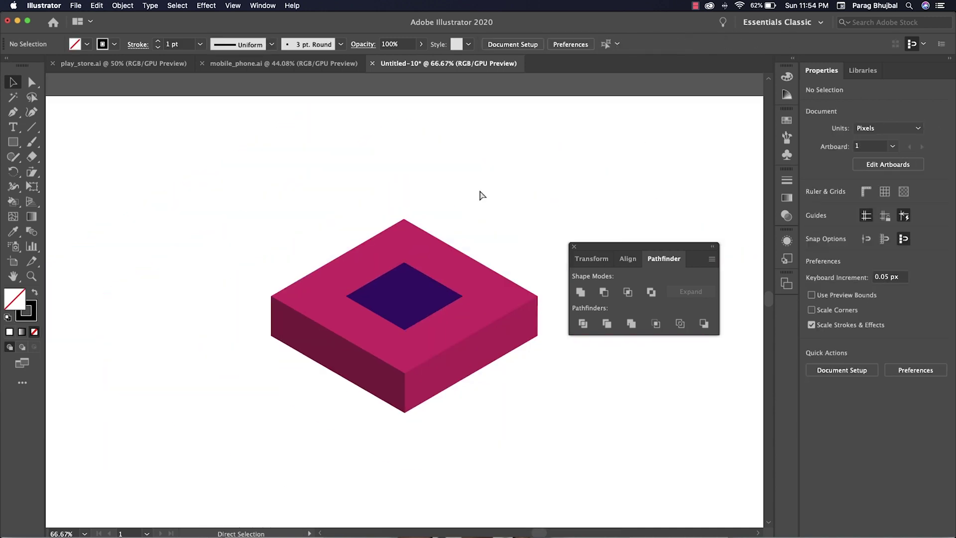
{"action": "key", "text": "super+minus"}
{"action": "left_click_drag", "start_coordinate": [439, 192], "coordinate": [461, 141]}
{"action": "left_click", "coordinate": [436, 267]}
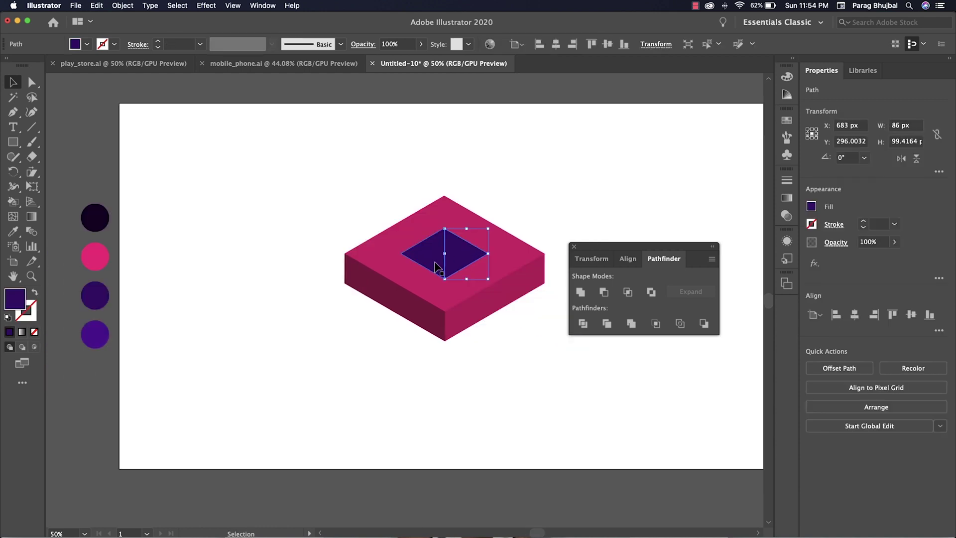
{"action": "key", "text": "i"}
{"action": "left_click", "coordinate": [101, 332]}
{"action": "left_click", "coordinate": [13, 85]}
{"action": "left_click", "coordinate": [220, 159]}
{"action": "left_click_drag", "start_coordinate": [219, 160], "coordinate": [227, 181]}
Fill the block's right side face with the dark purple and its left side face with the brighter purple from the opening
{"action": "left_click", "coordinate": [478, 323]}
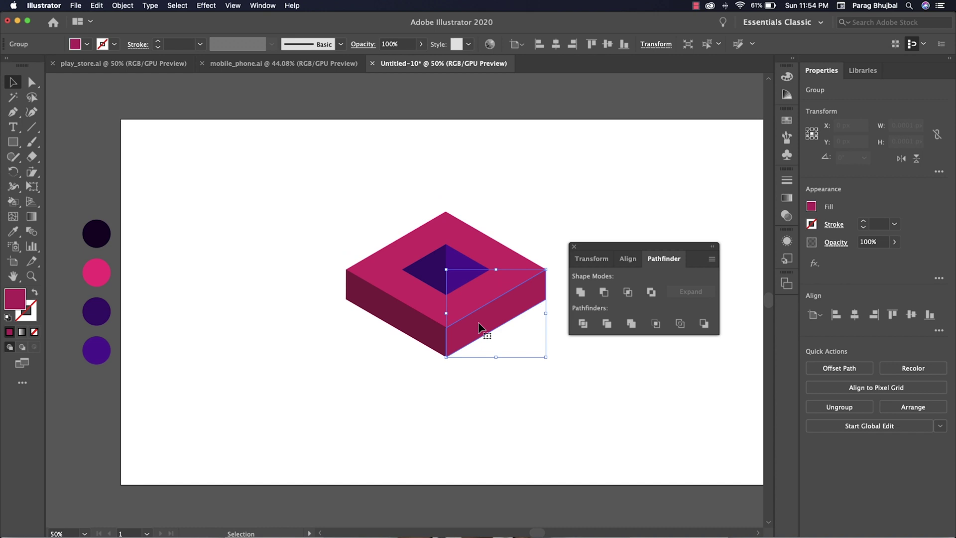
{"action": "key", "text": "u"}
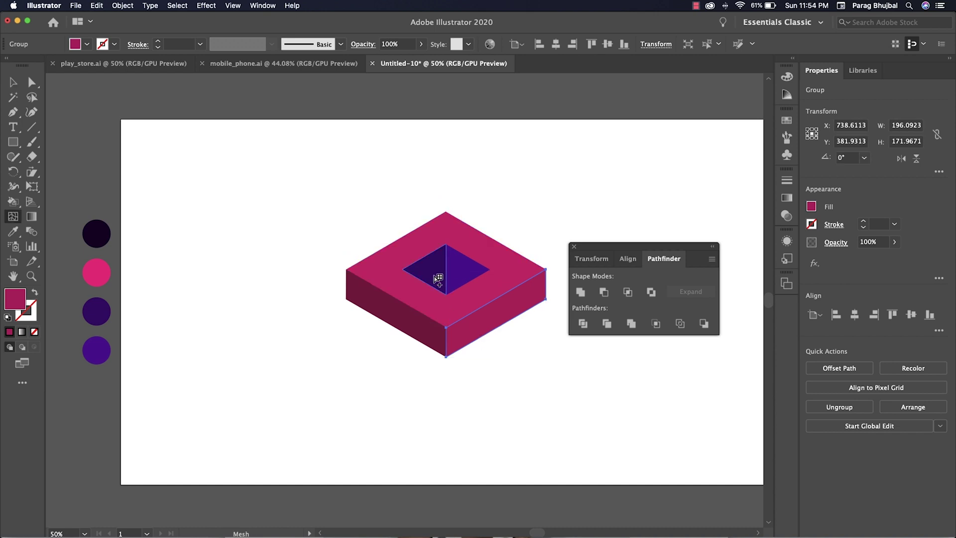
{"action": "key", "text": "i"}
{"action": "left_click", "coordinate": [437, 280]}
{"action": "key", "text": "v"}
{"action": "left_click", "coordinate": [418, 335]}
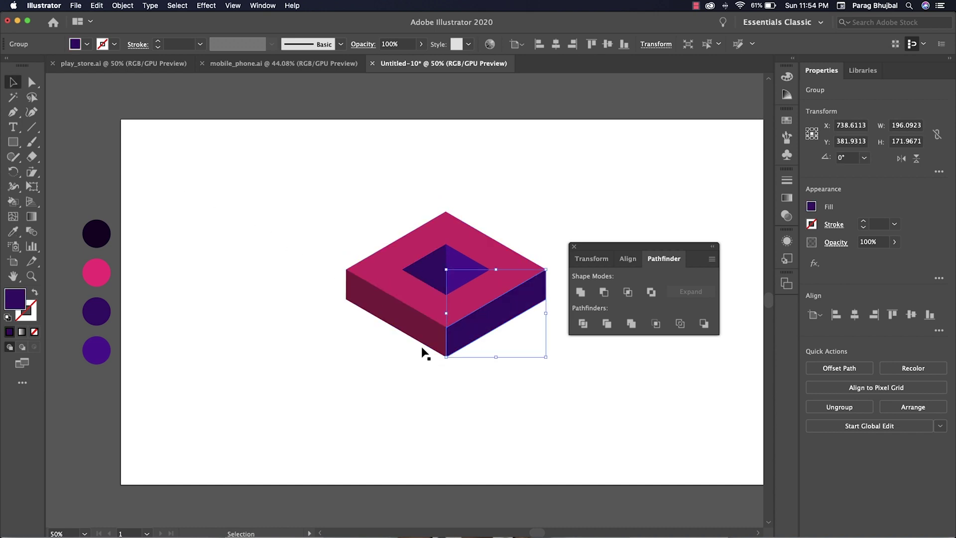
{"action": "key", "text": "i"}
{"action": "left_click", "coordinate": [493, 269]}
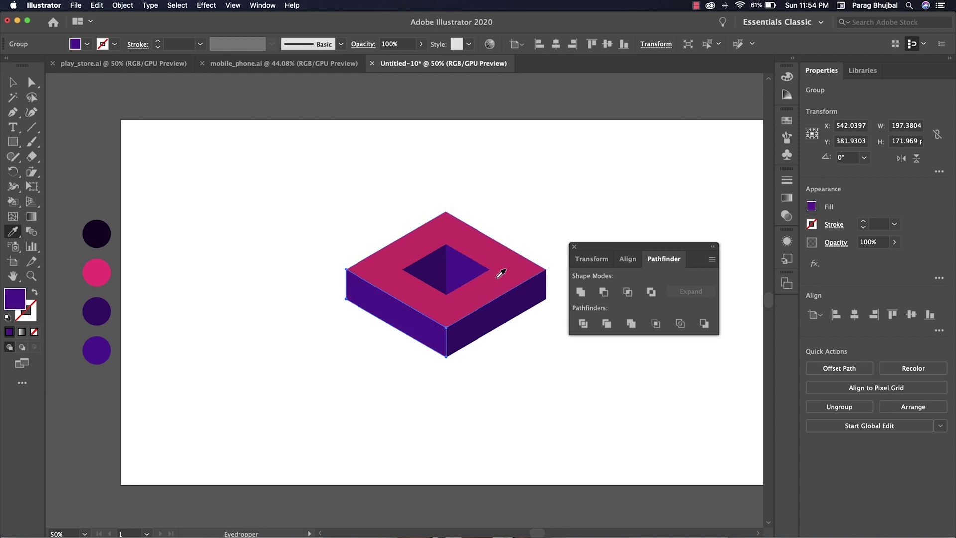
Duplicate the pink top diamond directly below the block, move all the artwork up about 25 px and scale it down slightly
{"action": "key", "text": "v"}
{"action": "left_click", "coordinate": [372, 250]}
{"action": "left_click_drag", "start_coordinate": [419, 255], "coordinate": [479, 420]}
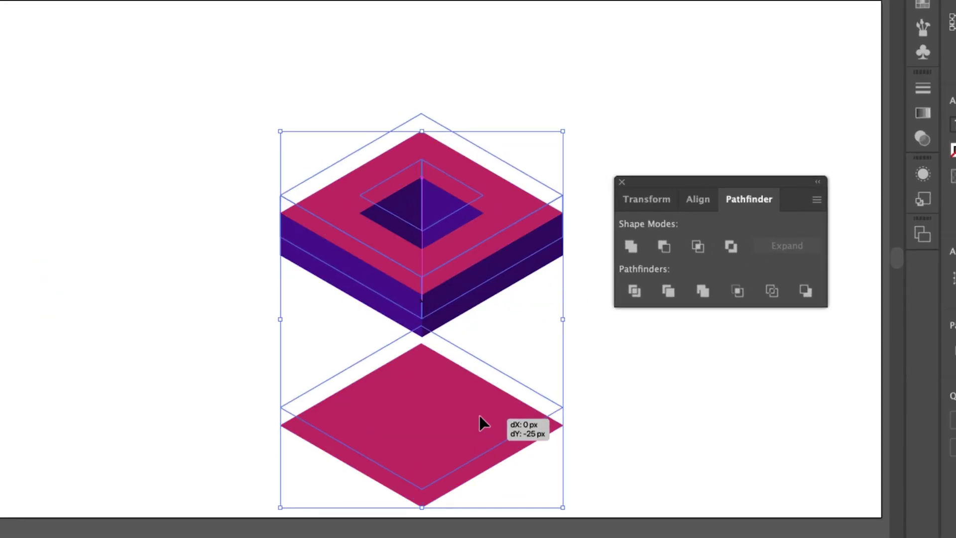
{"action": "key", "text": "ctrl+a"}
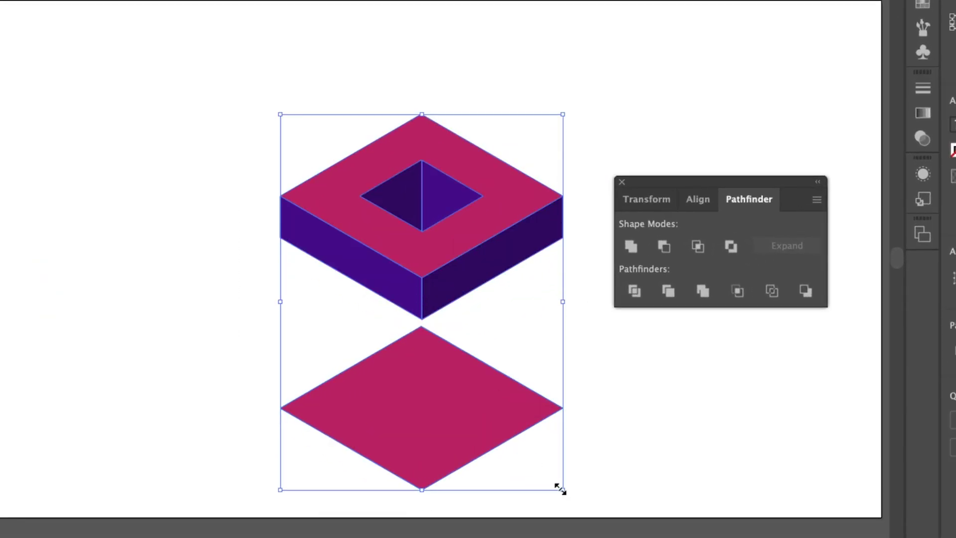
{"action": "left_click_drag", "start_coordinate": [559, 486], "coordinate": [544, 466]}
Copy the lower pink diamond slightly downward, divide the overlapping pair with Pathfinder, ungroup the pieces and delete the leftover lower piece
{"action": "left_click", "coordinate": [442, 385]}
{"action": "left_click_drag", "start_coordinate": [442, 385], "coordinate": [443, 413]}
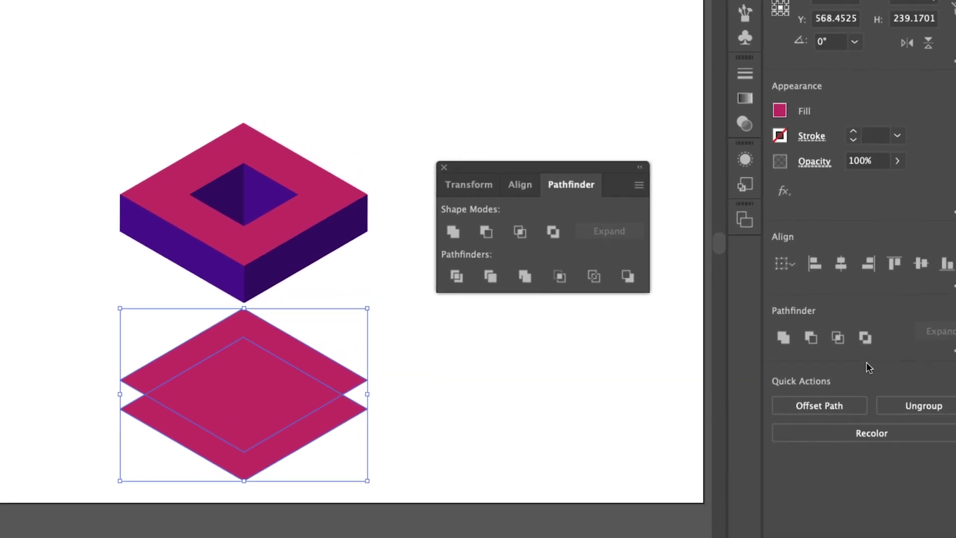
{"action": "left_click", "coordinate": [954, 351]}
{"action": "left_click", "coordinate": [779, 446]}
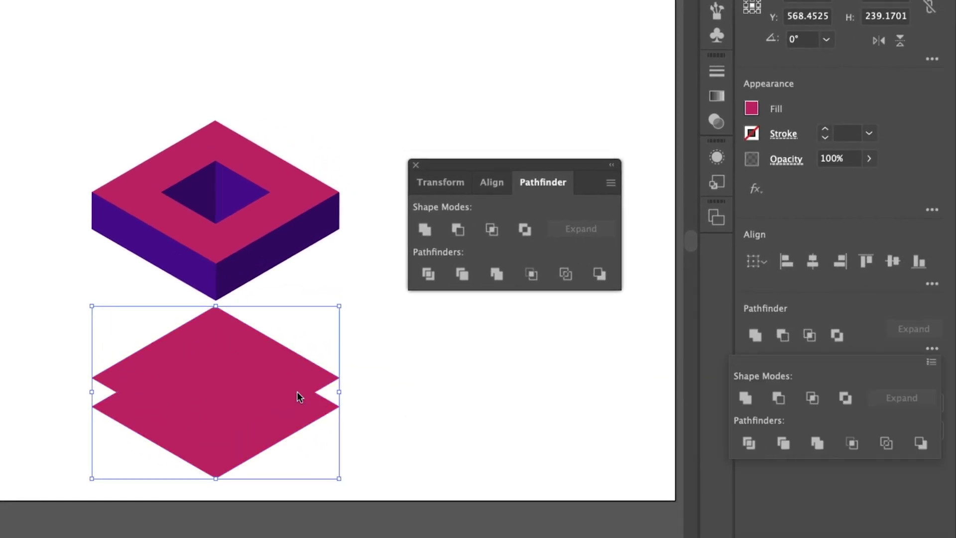
{"action": "right_click", "coordinate": [327, 428]}
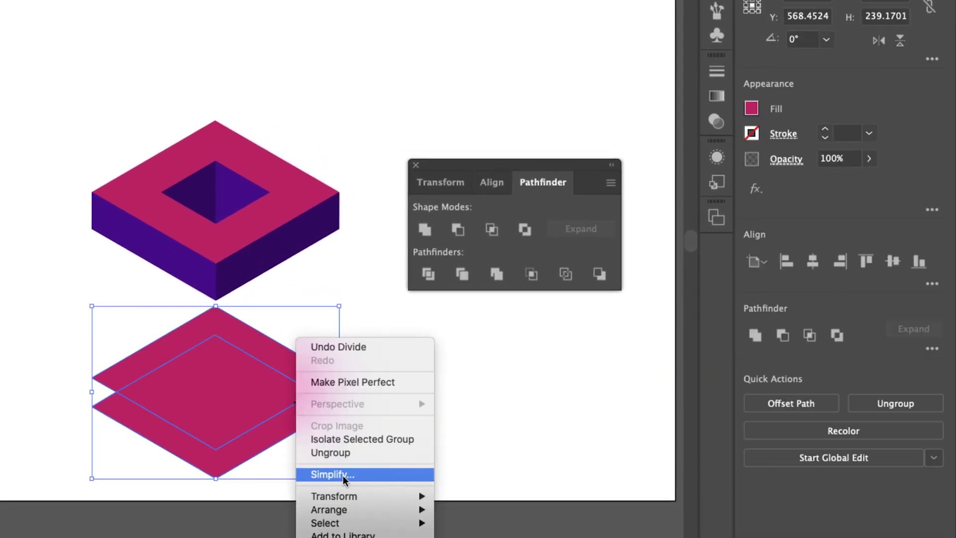
{"action": "left_click", "coordinate": [430, 453]}
{"action": "left_click", "coordinate": [286, 433]}
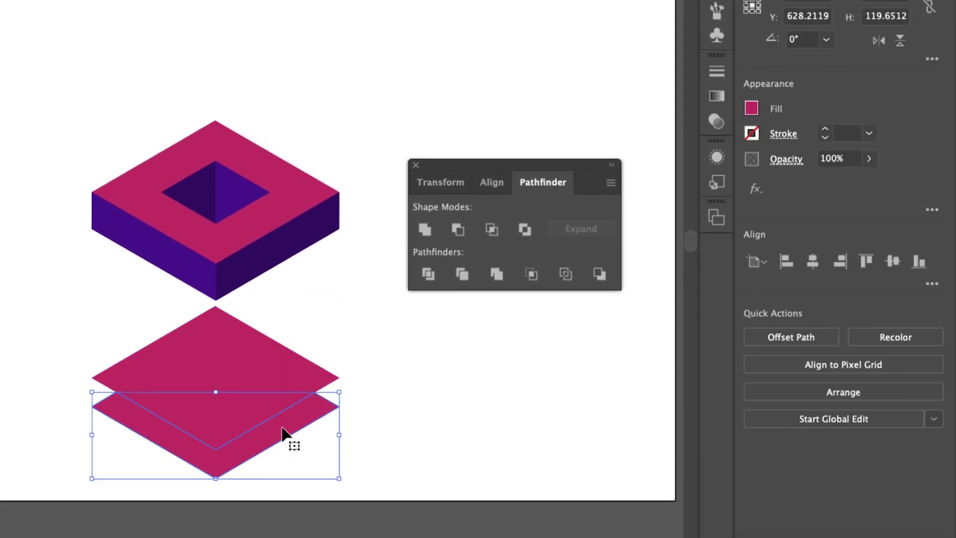
{"action": "key", "text": "Delete"}
Fill the lower diamond's inner piece with the brighter purple and its upper rim with the dark purple
{"action": "left_click", "coordinate": [213, 376]}
{"action": "key", "text": "i"}
{"action": "left_click", "coordinate": [211, 266]}
{"action": "key", "text": "v"}
{"action": "left_click", "coordinate": [256, 341]}
{"action": "key", "text": "i"}
{"action": "left_click", "coordinate": [269, 259]}
{"action": "key", "text": "ctrl+shift+a"}
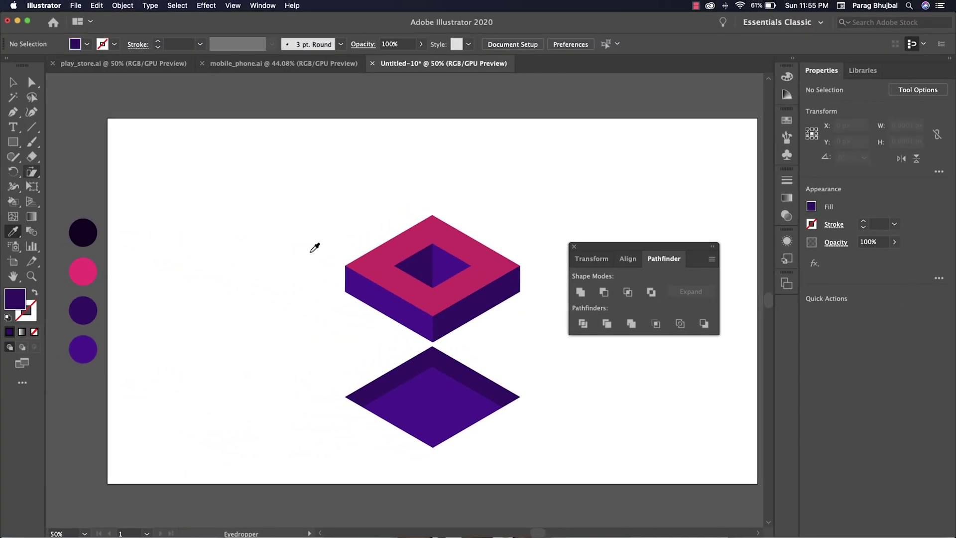
Draw a rectangle covering the whole artboard and send it behind all the artwork
{"action": "left_click", "coordinate": [574, 245]}
{"action": "key", "text": "m"}
{"action": "left_click_drag", "start_coordinate": [107, 118], "coordinate": [634, 450]}
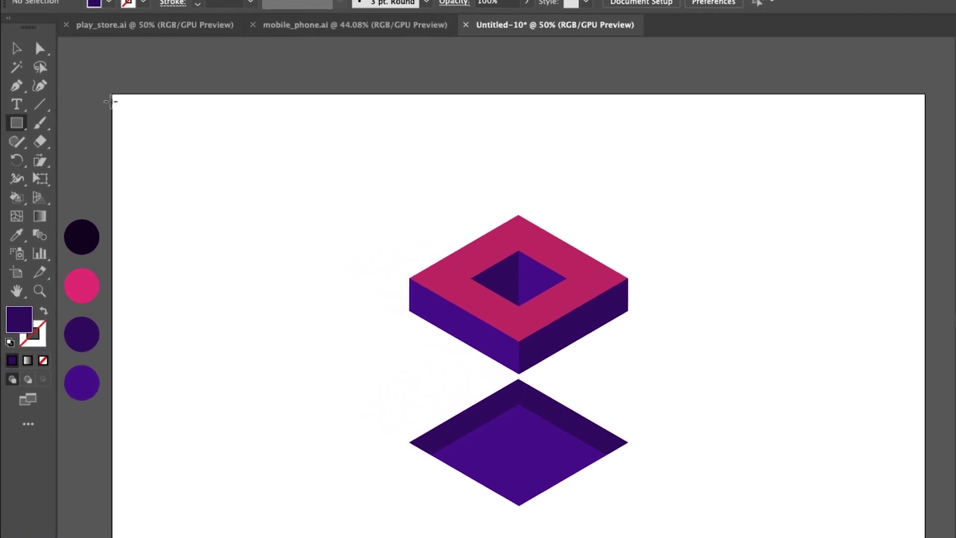
{"action": "left_click_drag", "start_coordinate": [591, 408], "coordinate": [934, 532]}
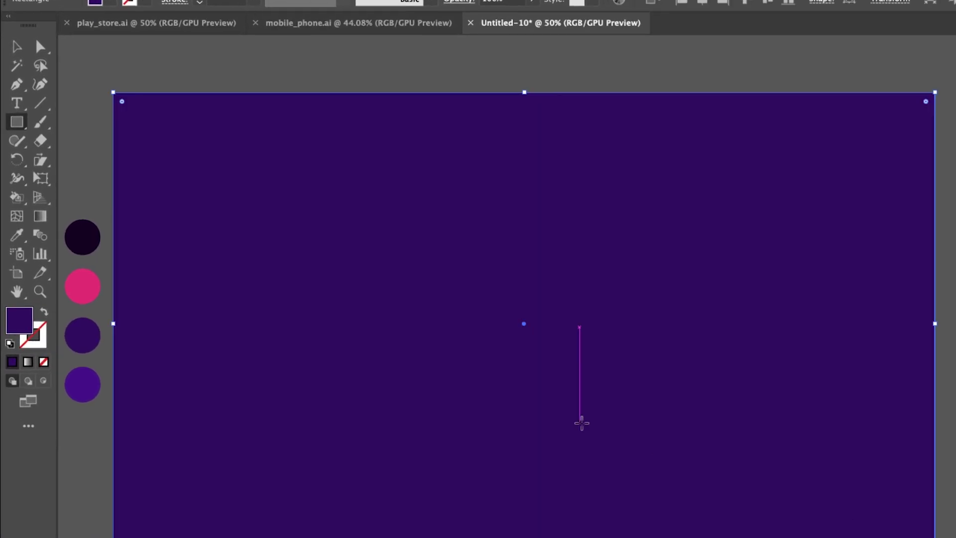
{"action": "key", "text": "v"}
{"action": "key", "text": "ctrl+shift+bracketleft"}
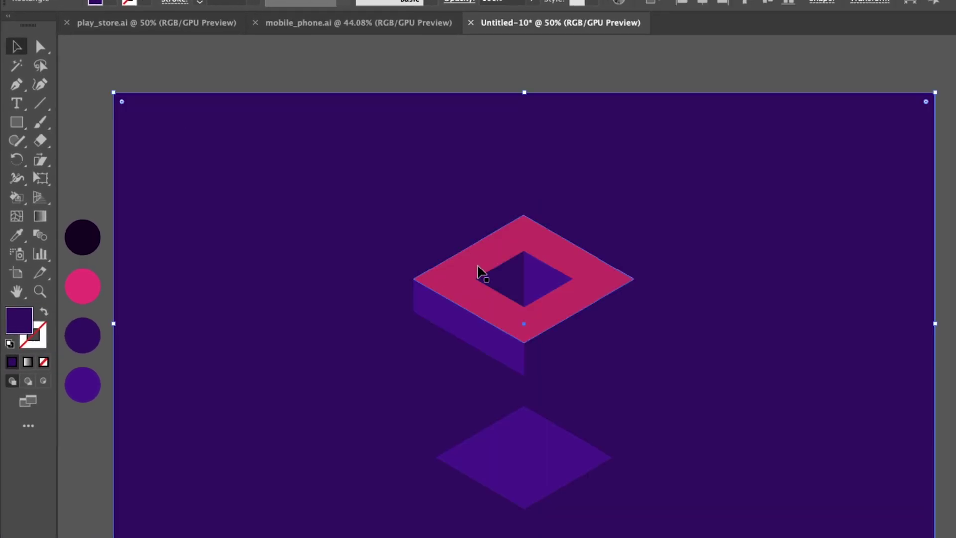
Fill the background rectangle with the near-black sample colour
{"action": "key", "text": "i"}
{"action": "left_click", "coordinate": [82, 237]}
{"action": "key", "text": "v"}
{"action": "key", "text": "ctrl+shift+a"}
Move the block and the purple diamond below it slightly down on the artboard
{"action": "left_click_drag", "start_coordinate": [319, 181], "coordinate": [641, 506]}
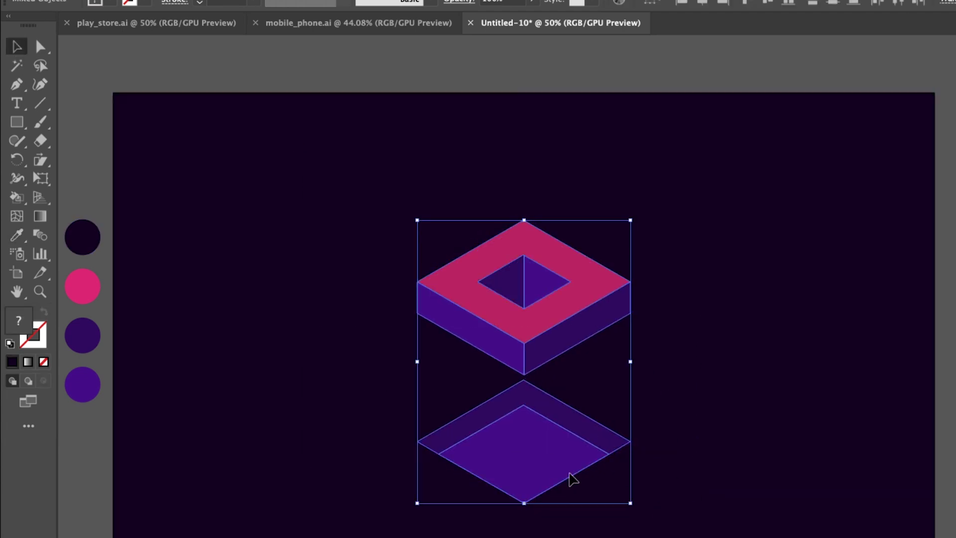
{"action": "left_click_drag", "start_coordinate": [558, 450], "coordinate": [557, 460]}
{"action": "left_click", "coordinate": [650, 418]}
Draw a closed five-sided Pen shape rising from the block's top face corners and fill it with the pink sample colour
{"action": "key", "text": "p"}
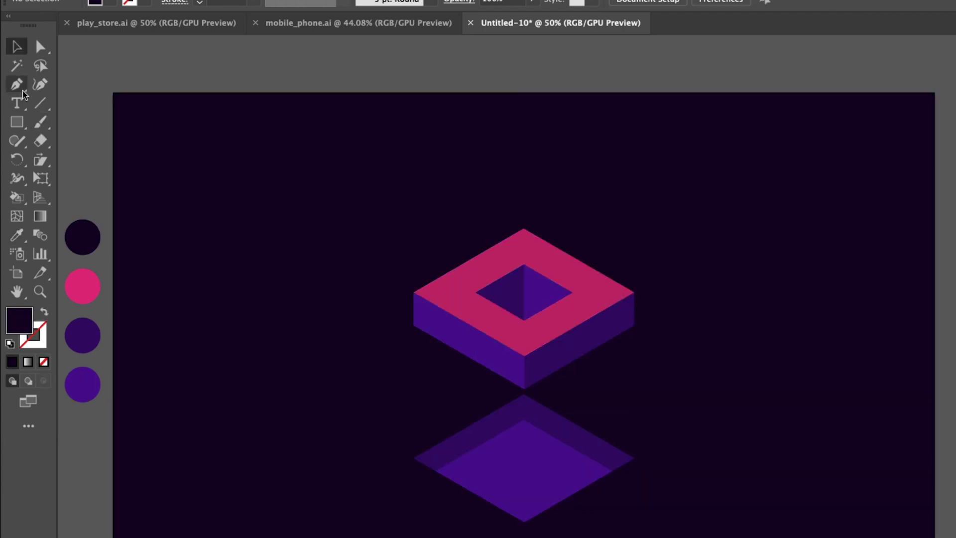
{"action": "left_click", "coordinate": [414, 293]}
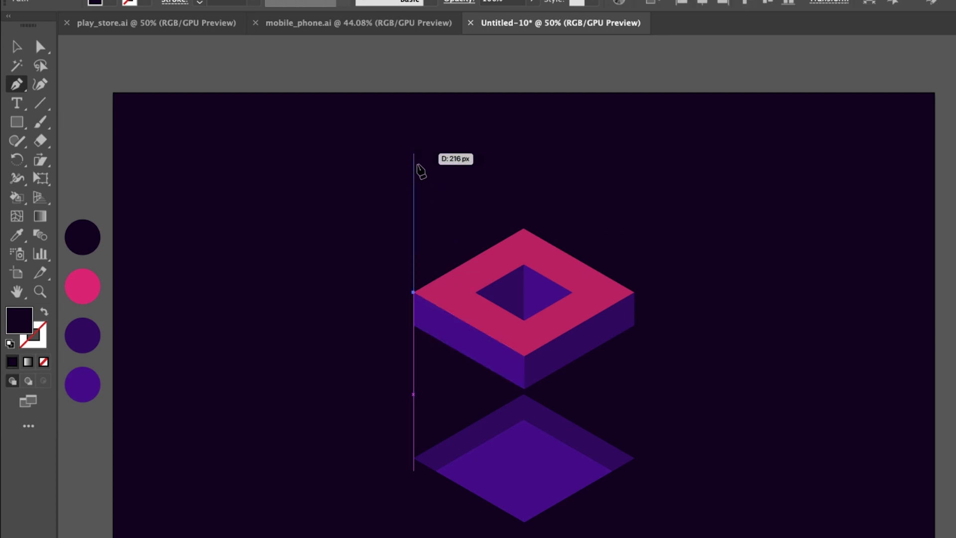
{"action": "left_click", "coordinate": [413, 129]}
{"action": "left_click", "coordinate": [633, 130]}
{"action": "left_click", "coordinate": [634, 293]}
{"action": "key", "text": "shift+x"}
{"action": "left_click", "coordinate": [524, 355]}
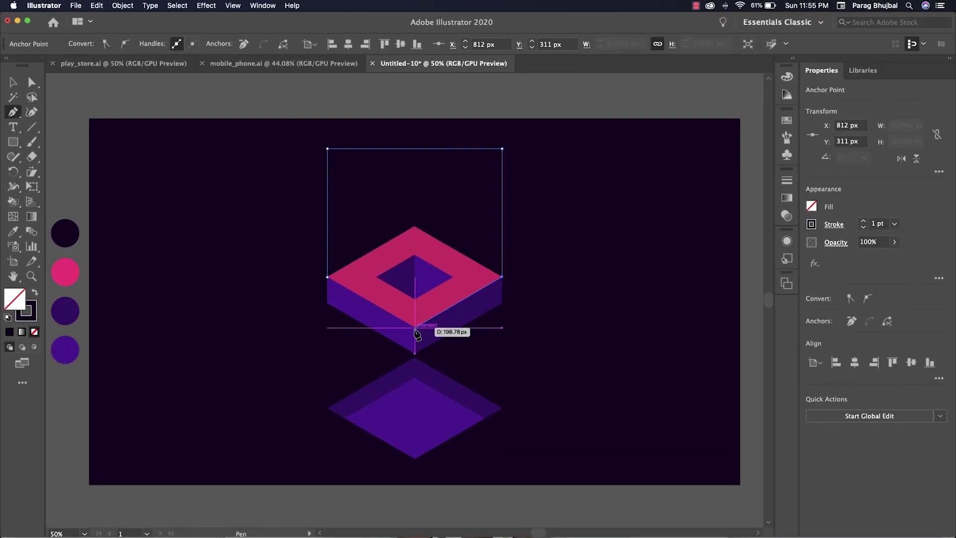
{"action": "left_click", "coordinate": [327, 277]}
{"action": "left_click", "coordinate": [65, 272]}
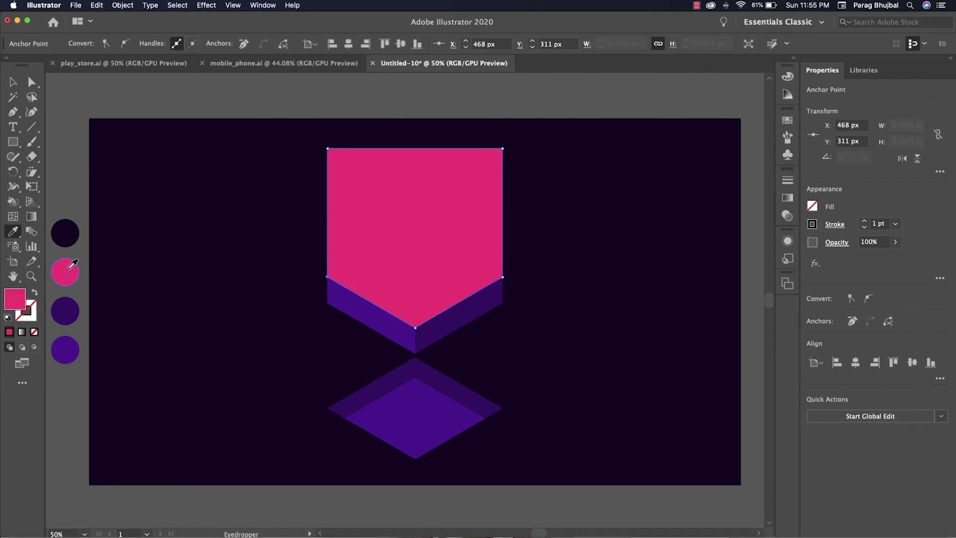
Give the five-sided shape a linear gradient with the pink sample on both stops and set the end stop's opacity to 0%
{"action": "key", "text": "period"}
{"action": "double_click", "coordinate": [897, 302]}
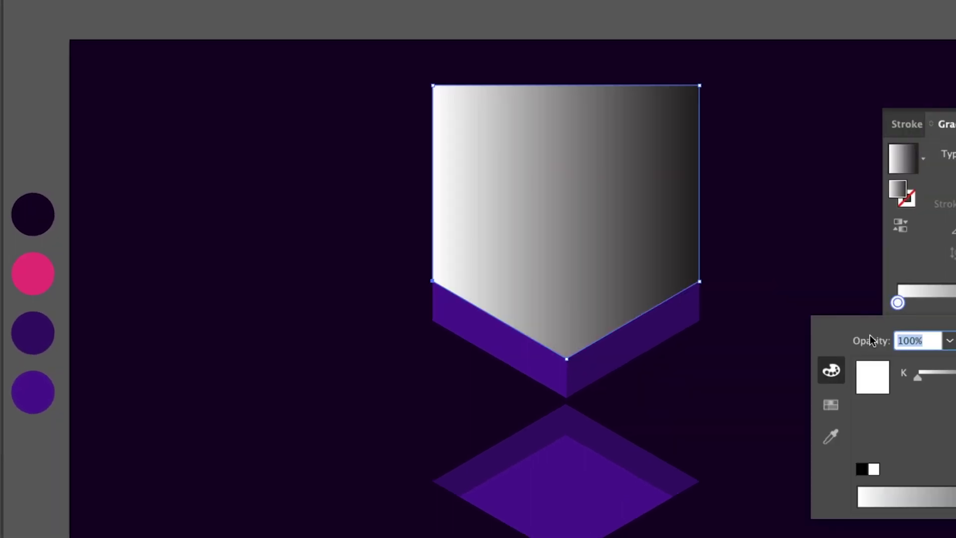
{"action": "left_click", "coordinate": [897, 302]}
{"action": "left_click", "coordinate": [901, 334]}
{"action": "left_click", "coordinate": [33, 272]}
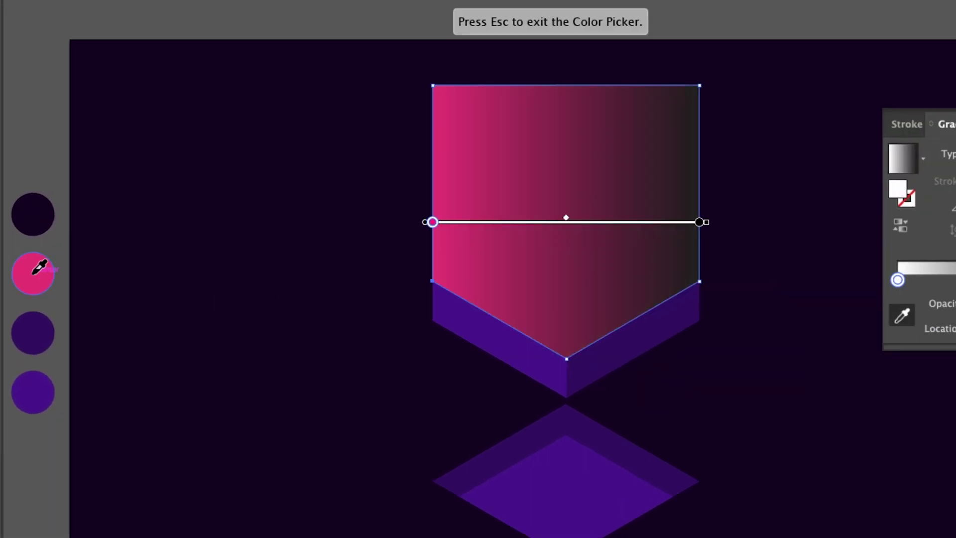
{"action": "left_click", "coordinate": [699, 221]}
{"action": "left_click", "coordinate": [33, 273]}
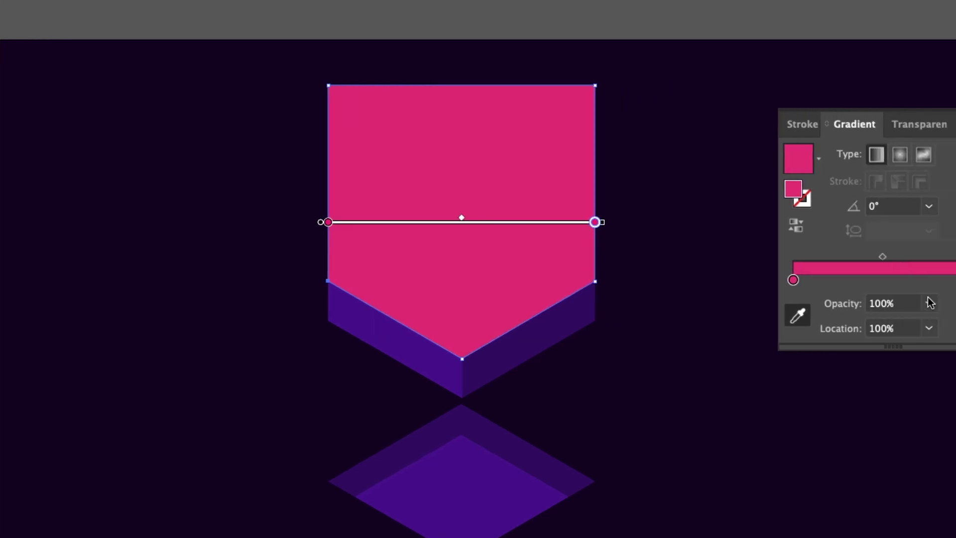
{"action": "left_click", "coordinate": [955, 303]}
{"action": "left_click", "coordinate": [867, 324]}
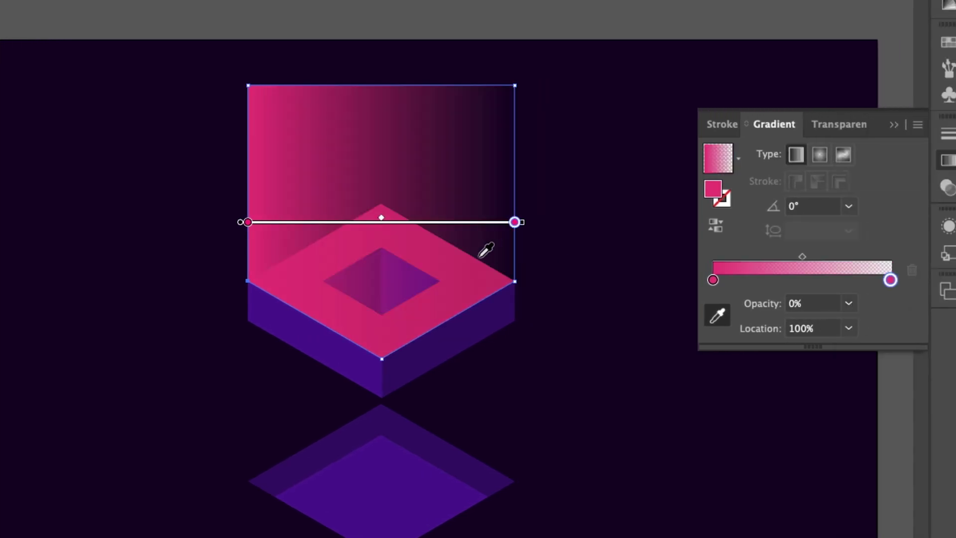
Undo the sampled colour change and run the gradient vertically from the block's front corner up to the shape's upper edge
{"action": "left_click", "coordinate": [493, 315]}
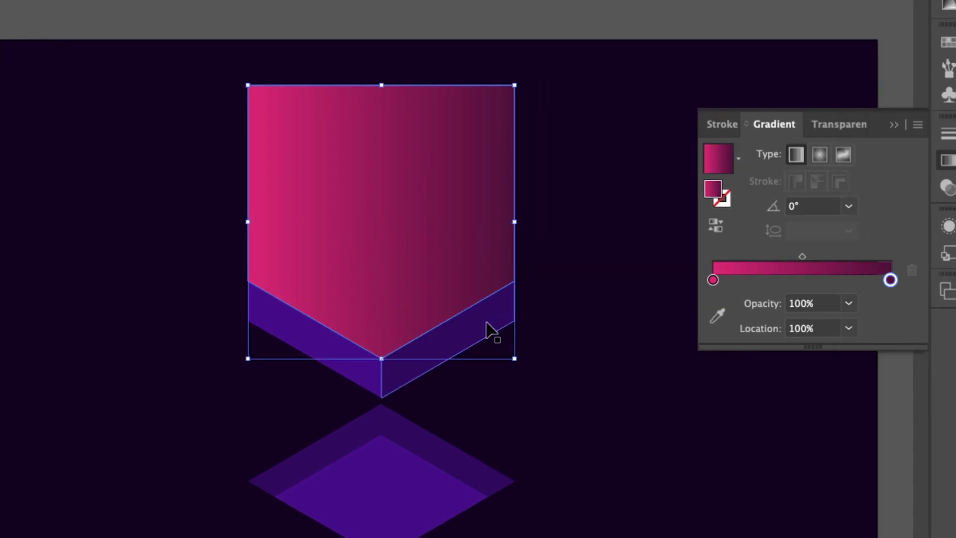
{"action": "key", "text": "ctrl+z"}
{"action": "mouse_move", "coordinate": [448, 352]}
{"action": "left_mouse_down"}
{"action": "mouse_move", "coordinate": [442, 147]}
{"action": "mouse_move", "coordinate": [450, 99]}
{"action": "left_mouse_up"}
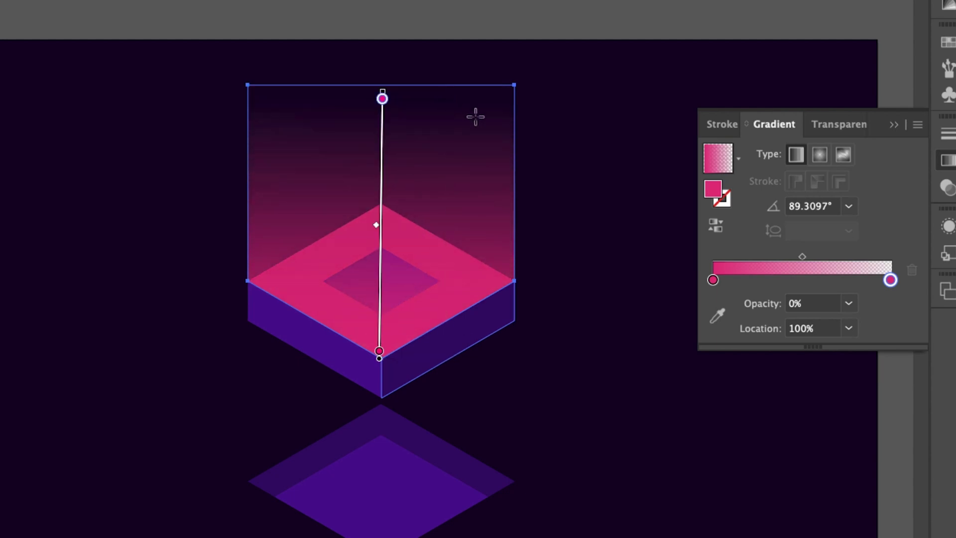
Set the gradient's start stop opacity to 40%
{"action": "left_click", "coordinate": [712, 280]}
{"action": "left_click", "coordinate": [848, 303]}
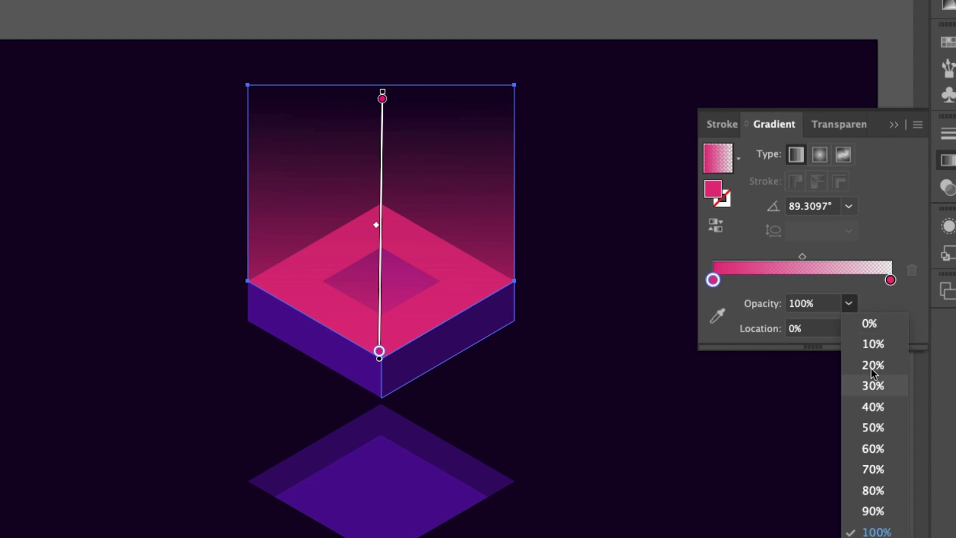
{"action": "left_click", "coordinate": [879, 408]}
{"action": "left_click", "coordinate": [11, 73]}
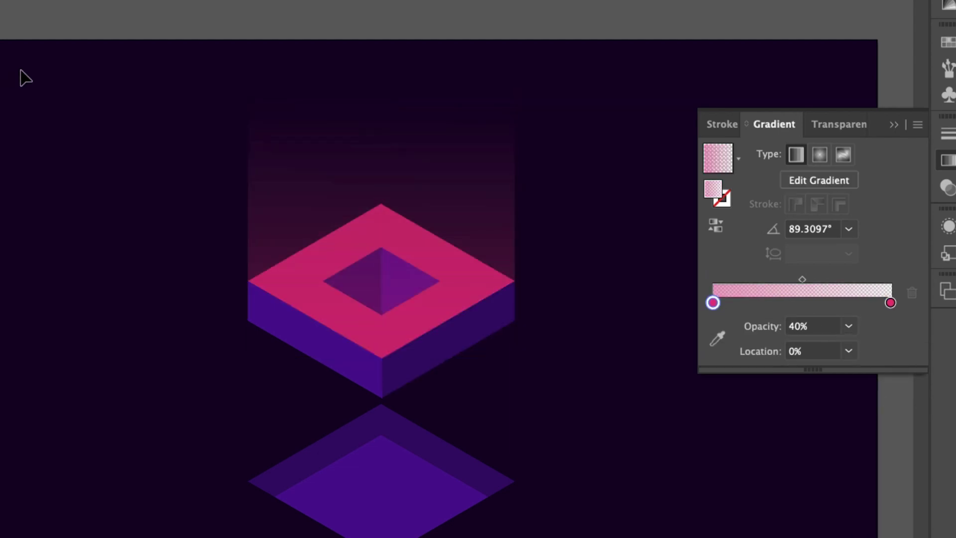
Place the gradient shape behind the block's top face and deselect it
{"action": "left_click", "coordinate": [380, 177]}
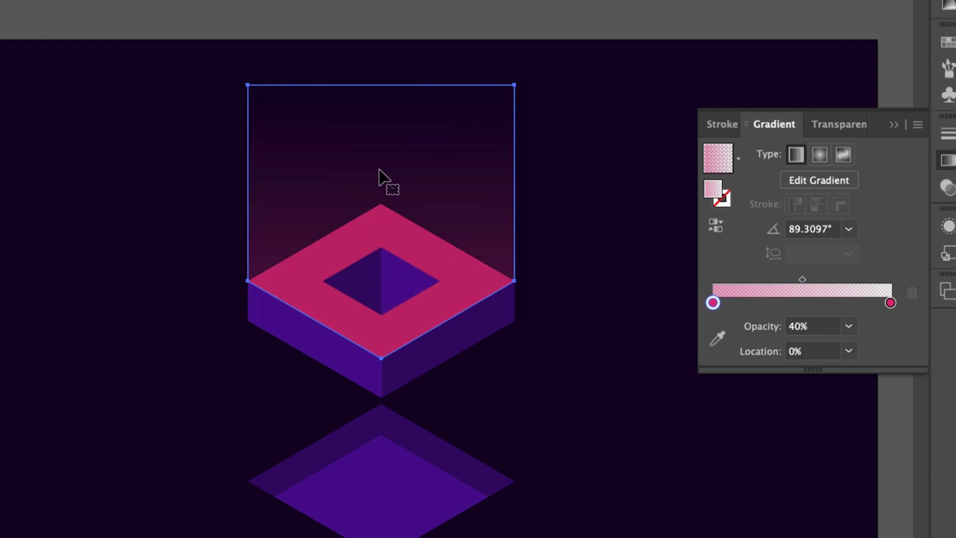
{"action": "left_click", "coordinate": [37, 183]}
{"action": "scroll", "coordinate": [113, 186], "scroll_direction": "up", "scroll_amount": 1}
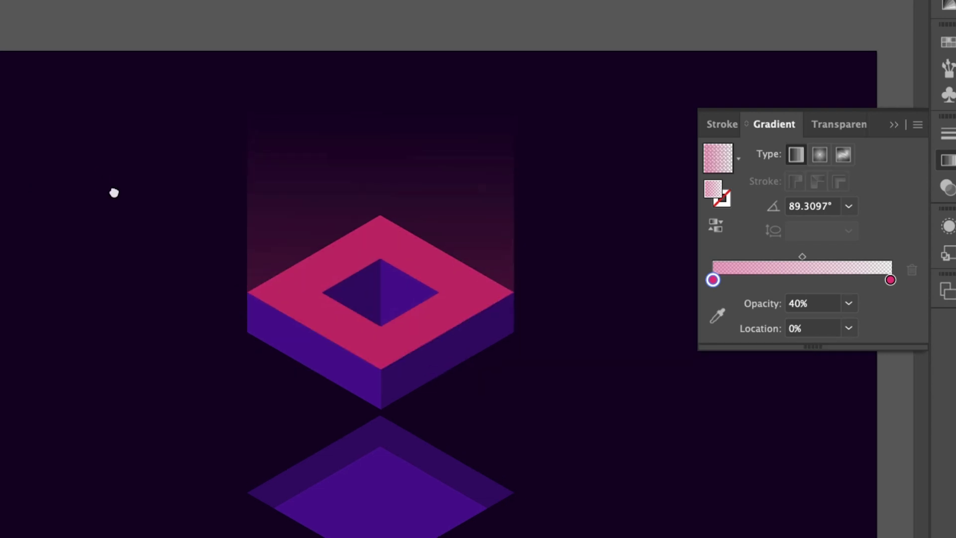
Scale the block, glow and lower diamond down slightly together and reposition them near the artboard's centre
{"action": "left_click_drag", "start_coordinate": [118, 197], "coordinate": [531, 526]}
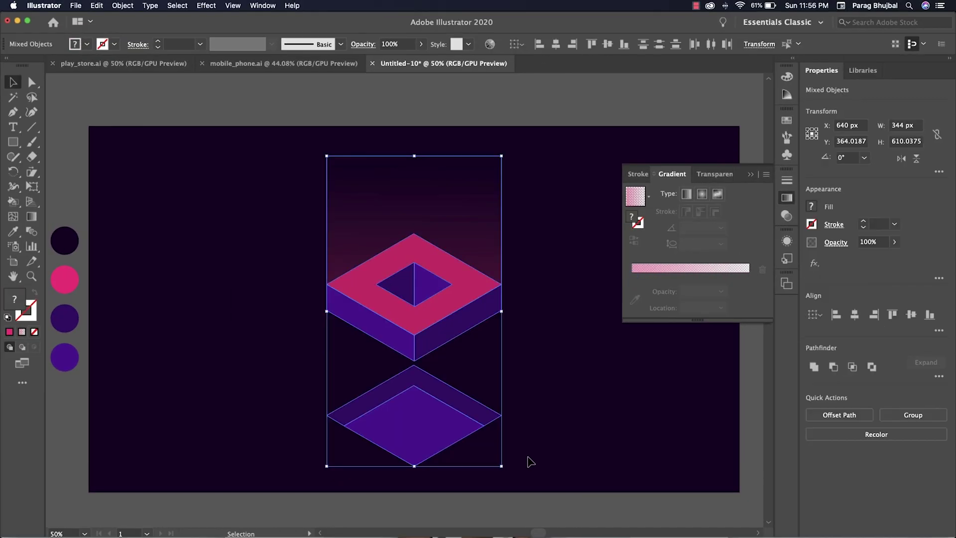
{"action": "left_click_drag", "start_coordinate": [504, 468], "coordinate": [493, 459]}
{"action": "mouse_move", "coordinate": [418, 337]}
{"action": "left_mouse_down"}
{"action": "mouse_move", "coordinate": [437, 329]}
{"action": "mouse_move", "coordinate": [419, 330]}
{"action": "left_mouse_up"}
{"action": "left_click", "coordinate": [523, 345]}
{"action": "left_click_drag", "start_coordinate": [520, 331], "coordinate": [522, 338]}
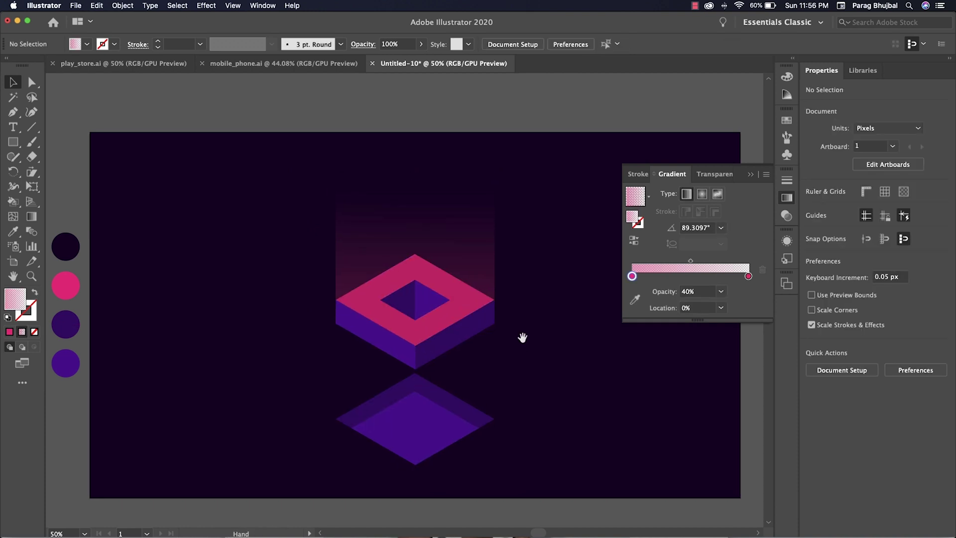
Move the lower purple diamond slightly farther below the block and preview the finished artwork full screen
{"action": "left_click", "coordinate": [442, 437]}
{"action": "left_click", "coordinate": [539, 416]}
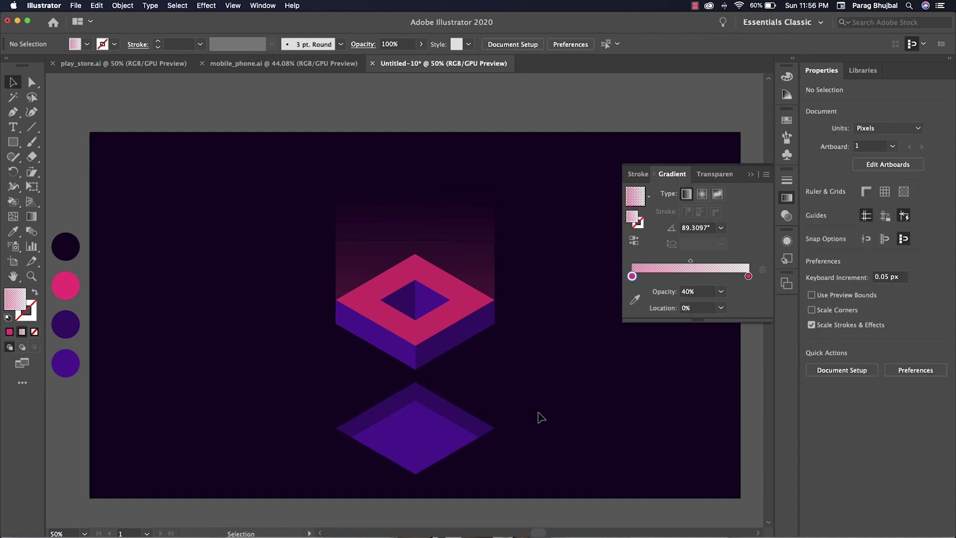
{"action": "key", "text": "shift+f"}
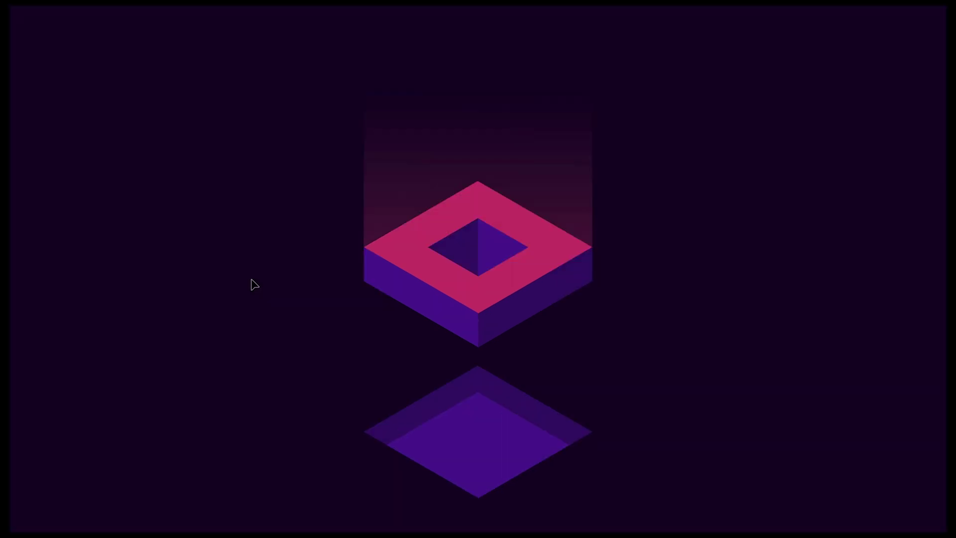
{"action": "key", "text": "Escape"}
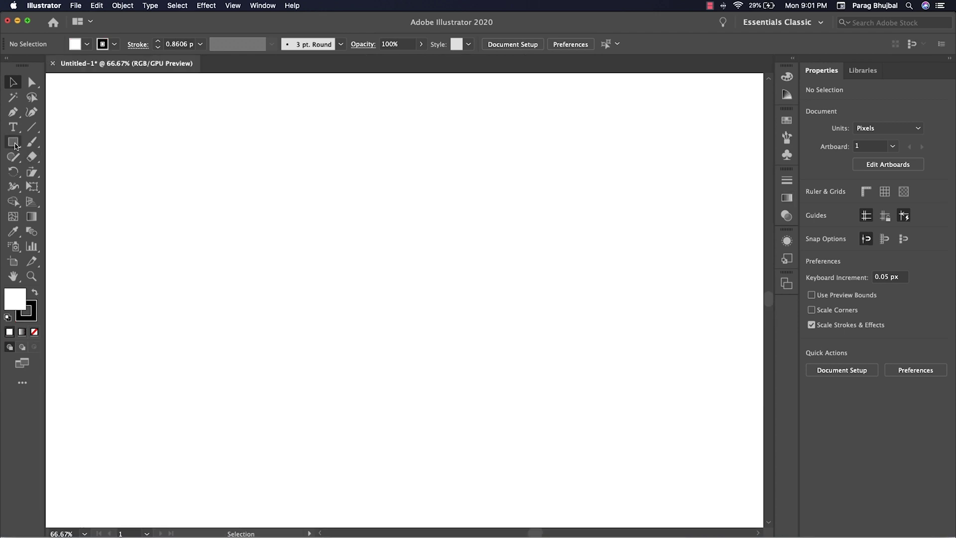
Draw a circle about 158 px in diameter with the Ellipse tool on the blank artboard of the new document
{"action": "left_click", "coordinate": [13, 141]}
{"action": "left_click", "coordinate": [68, 171]}
{"action": "left_click_drag", "start_coordinate": [280, 202], "coordinate": [387, 290]}
{"action": "left_click", "coordinate": [10, 82]}
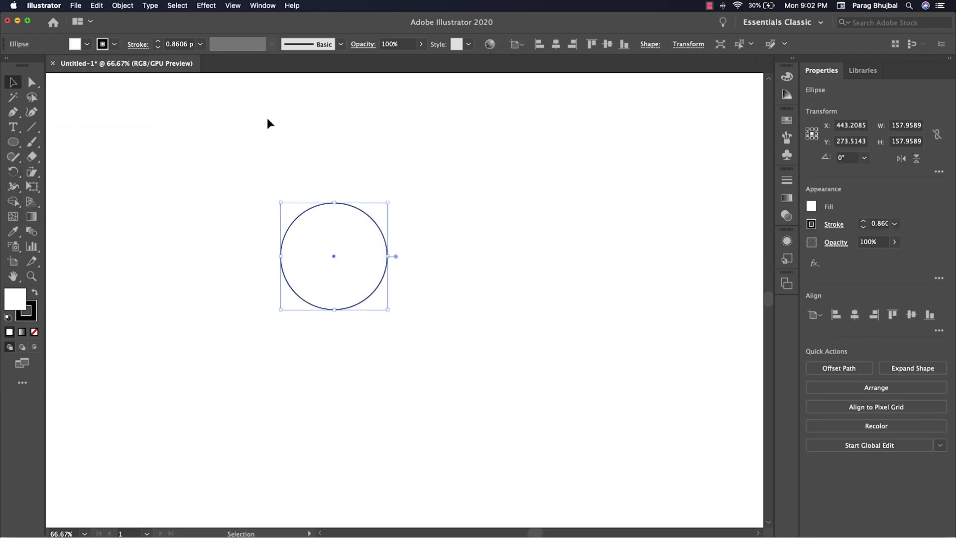
Remove the circle's outline and fill it with the teal green swatch
{"action": "left_click", "coordinate": [36, 294]}
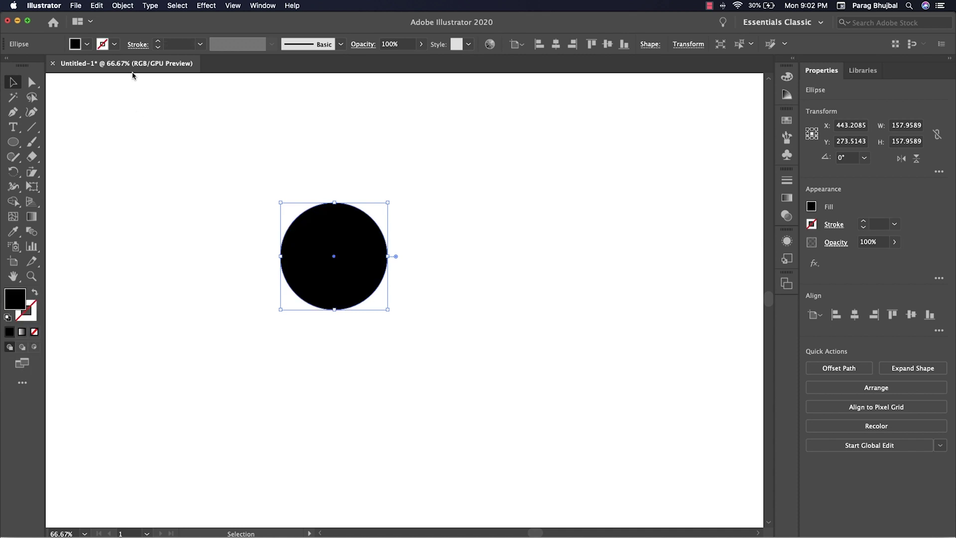
{"action": "left_click", "coordinate": [88, 45]}
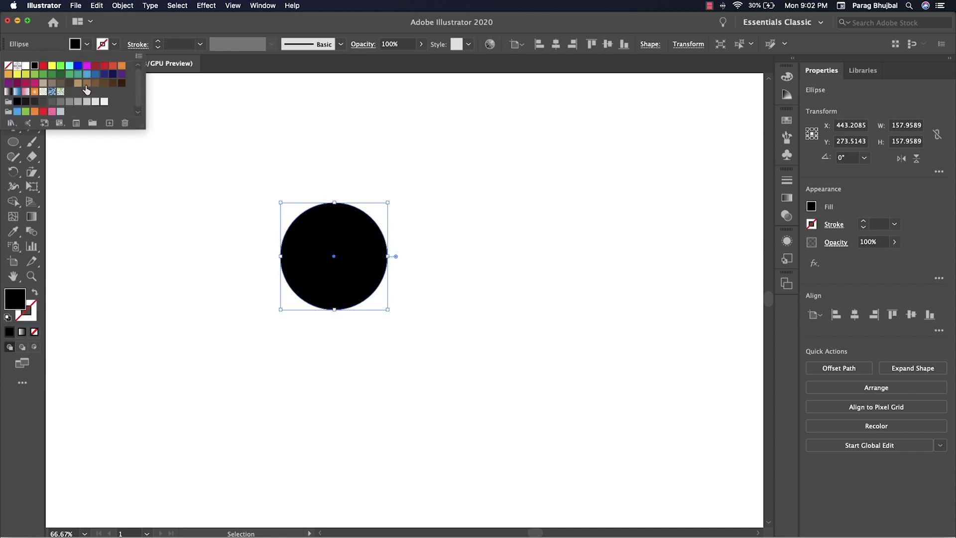
{"action": "left_click", "coordinate": [79, 75]}
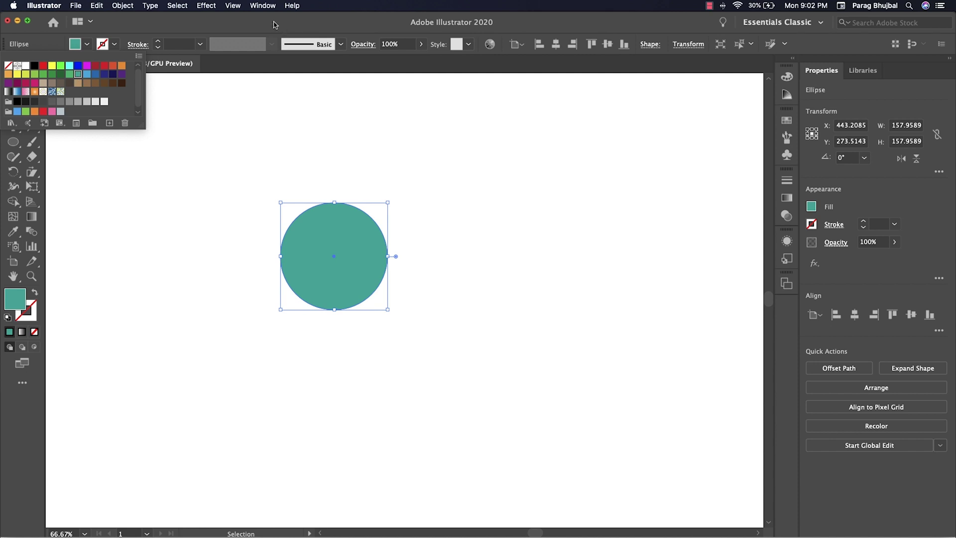
Apply 3D Extrude & Bevel to the circle in Isometric Top position, with the extrude depth increased to form a tall cylinder
{"action": "left_click", "coordinate": [208, 6]}
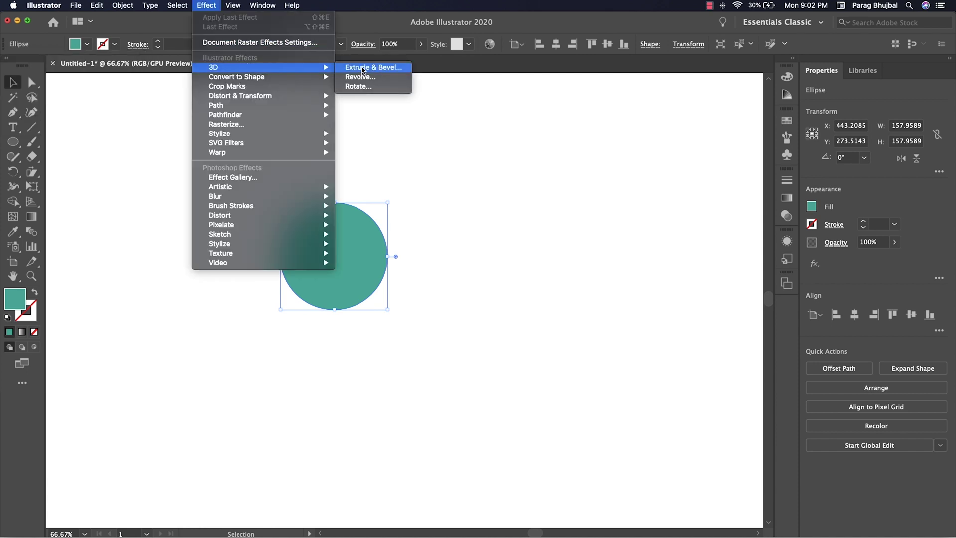
{"action": "left_click", "coordinate": [362, 69]}
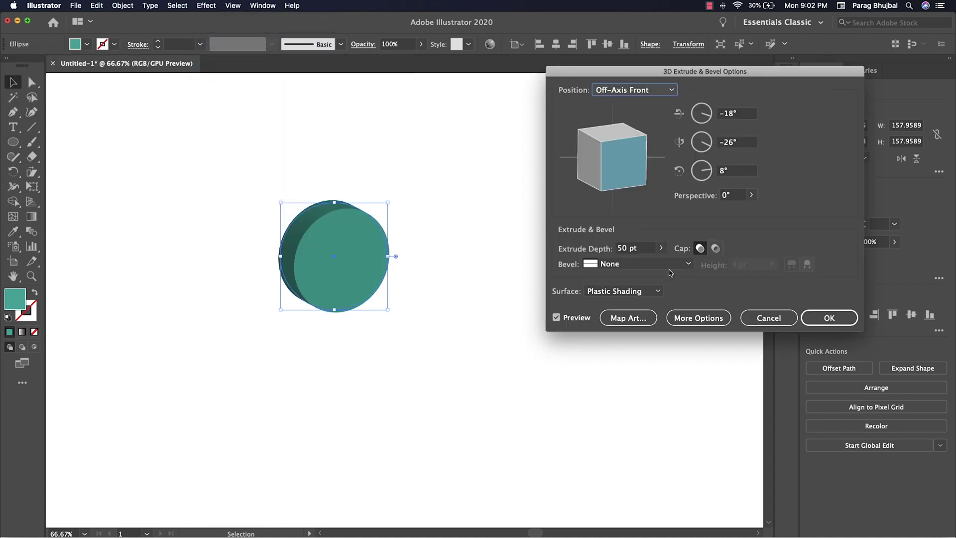
{"action": "left_click", "coordinate": [631, 94]}
{"action": "left_click", "coordinate": [657, 318]}
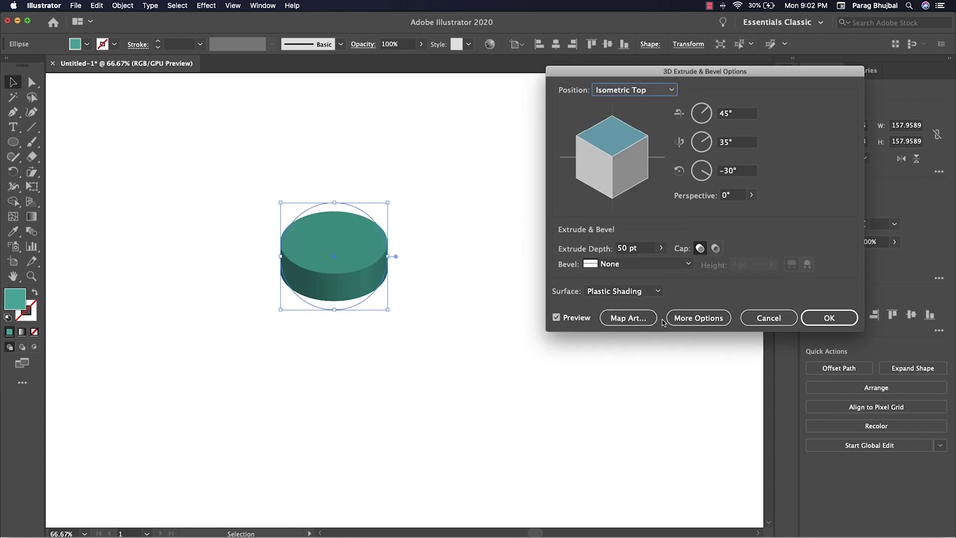
{"action": "left_click", "coordinate": [660, 247]}
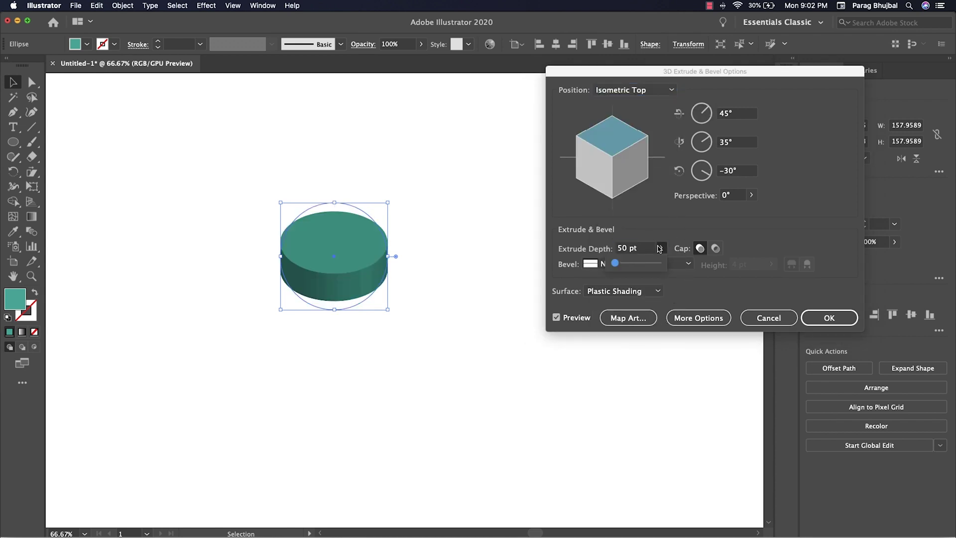
{"action": "left_click_drag", "start_coordinate": [623, 264], "coordinate": [623, 264]}
{"action": "left_click", "coordinate": [828, 321]}
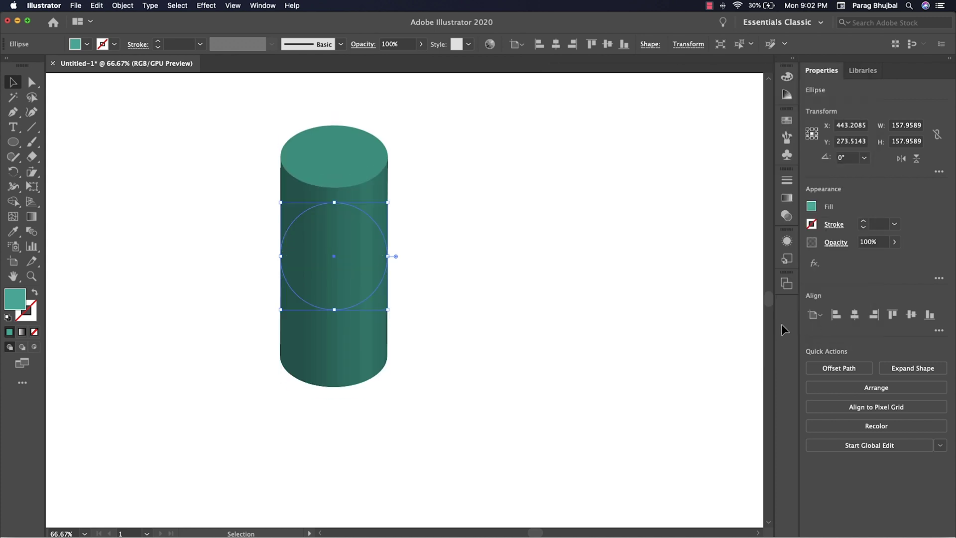
Expand the cylinder's appearance, ungroup it completely and check its paths in outline view
{"action": "key", "text": "super+1"}
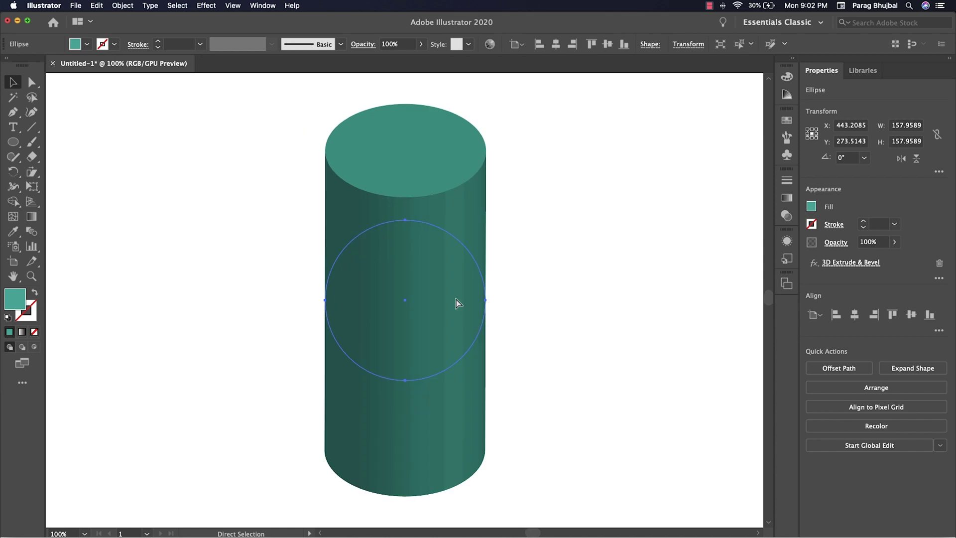
{"action": "left_click", "coordinate": [128, 9]}
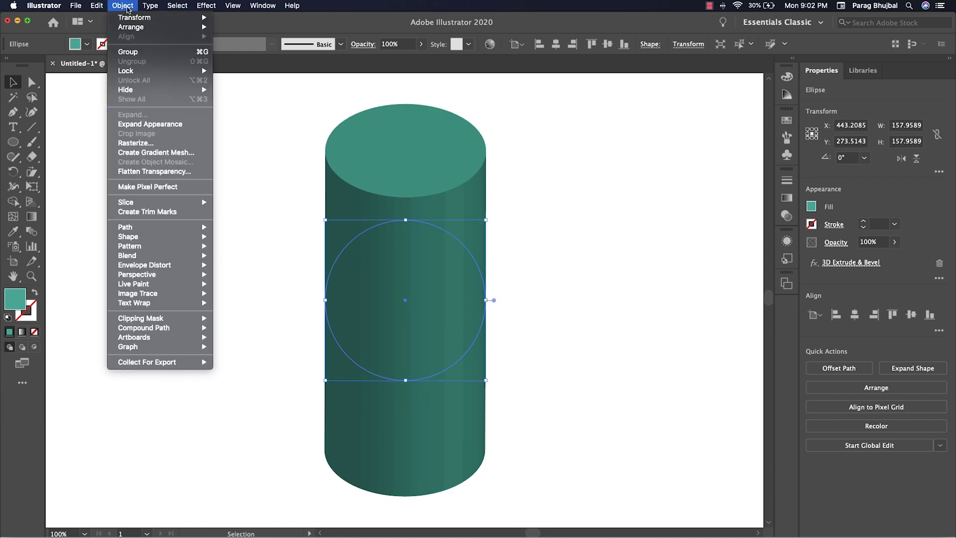
{"action": "left_click", "coordinate": [177, 125]}
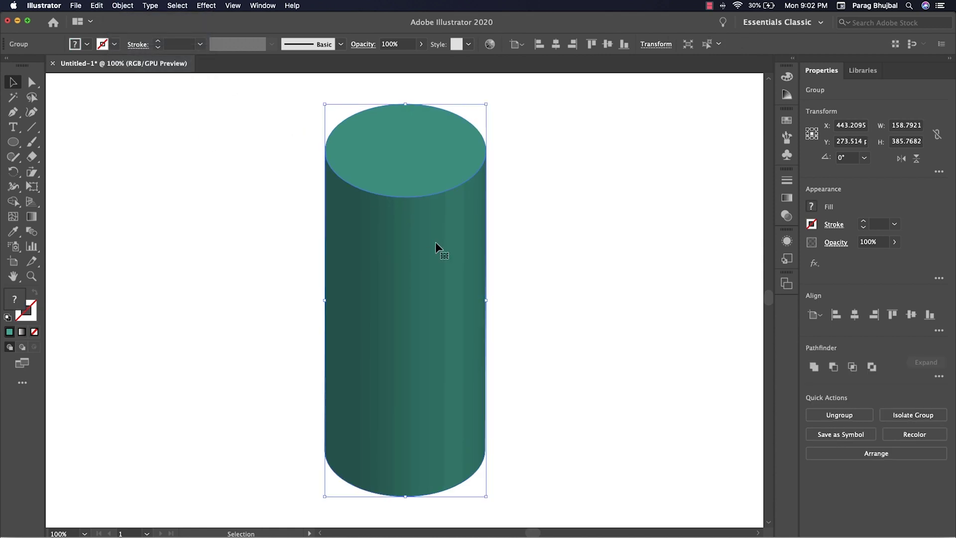
{"action": "right_click", "coordinate": [407, 231]}
{"action": "left_click", "coordinate": [473, 312]}
{"action": "right_click", "coordinate": [418, 255]}
{"action": "left_click", "coordinate": [443, 336]}
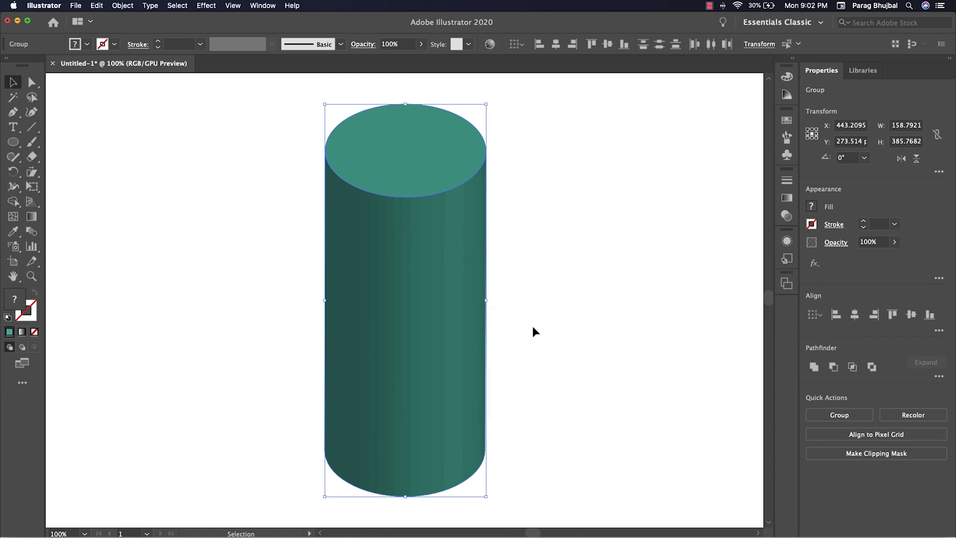
{"action": "left_click", "coordinate": [536, 329]}
{"action": "key", "text": "super+y"}
{"action": "key", "text": "v"}
{"action": "key", "text": "super+y"}
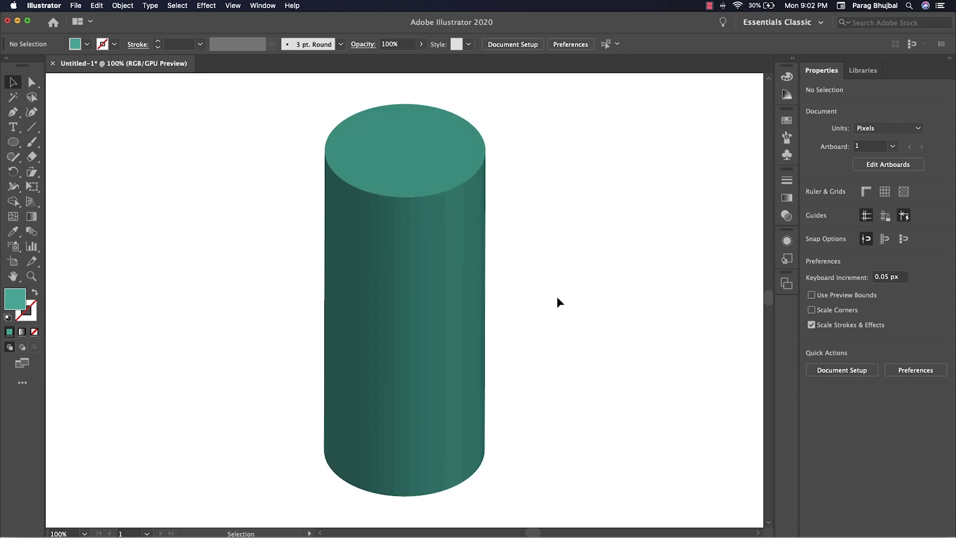
Draw a circle about 97 px in diameter beside the cylinder and scale its height down to about 83.5 px
{"action": "left_click_drag", "start_coordinate": [556, 296], "coordinate": [393, 289]}
{"action": "key", "text": "l"}
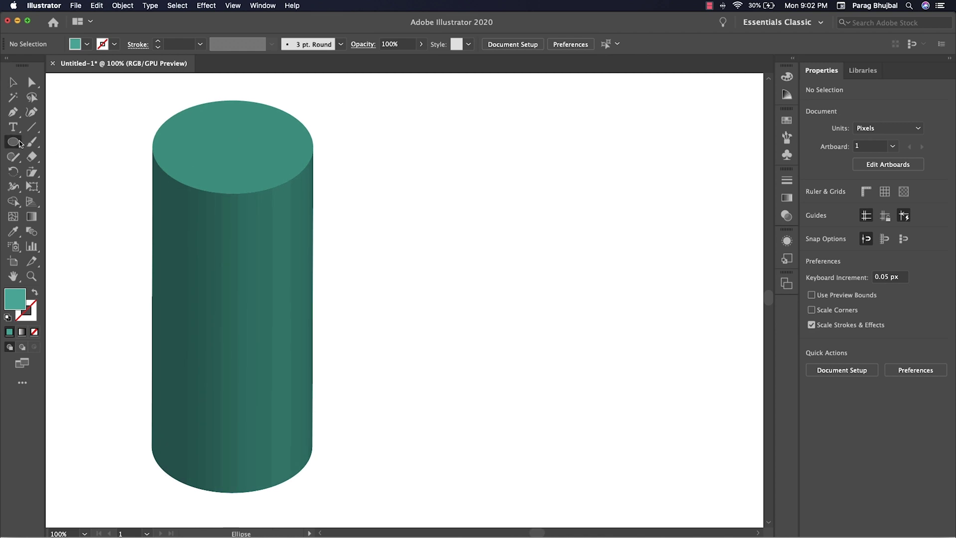
{"action": "left_click_drag", "start_coordinate": [476, 211], "coordinate": [564, 311]}
{"action": "left_click_drag", "start_coordinate": [31, 172], "coordinate": [64, 171]}
{"action": "double_click", "coordinate": [31, 172]}
{"action": "key", "text": "Return"}
Shear the scaled ellipse 30° along the horizontal axis and rotate it by -30°
{"action": "double_click", "coordinate": [28, 173]}
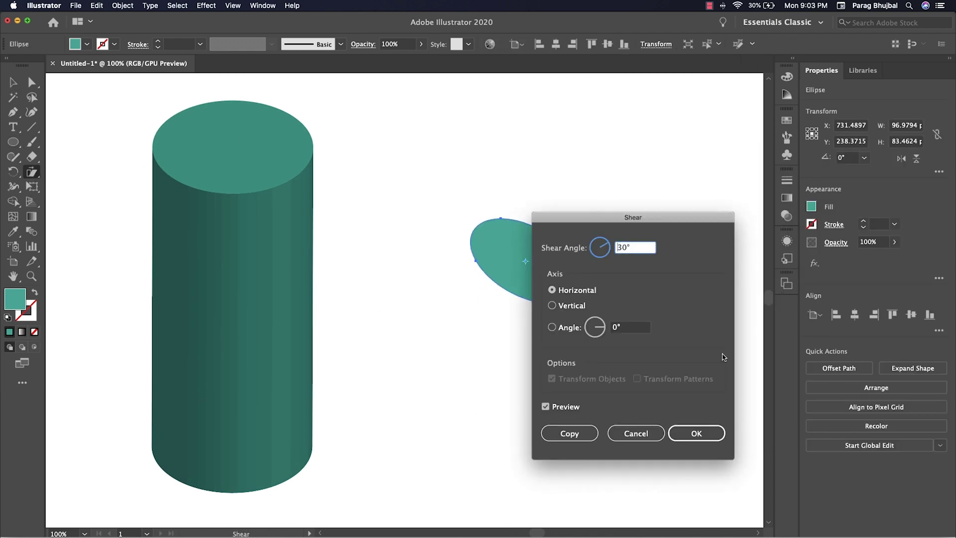
{"action": "key", "text": "Return"}
{"action": "key", "text": "r"}
{"action": "key", "text": "Return"}
{"action": "type", "text": "-30"}
{"action": "key", "text": "Return"}
{"action": "key", "text": "v"}
Duplicate the isometric ellipse vertically and connect the outer edges of both ellipses with two straight vertical lines
{"action": "left_click_drag", "start_coordinate": [543, 278], "coordinate": [542, 182]}
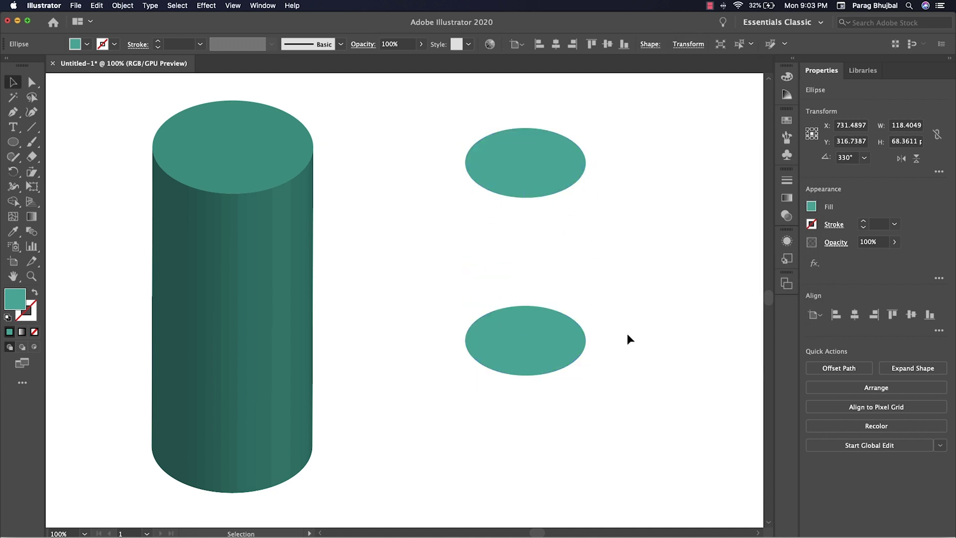
{"action": "left_click", "coordinate": [627, 339]}
{"action": "key", "text": "backslash"}
{"action": "left_click_drag", "start_coordinate": [465, 162], "coordinate": [466, 340]}
{"action": "left_click_drag", "start_coordinate": [586, 162], "coordinate": [585, 340]}
Live Paint the area between the lines and the lower ellipse with the dark green sampled from the first cylinder
{"action": "left_click", "coordinate": [12, 82]}
{"action": "left_click_drag", "start_coordinate": [654, 127], "coordinate": [448, 378]}
{"action": "key", "text": "k"}
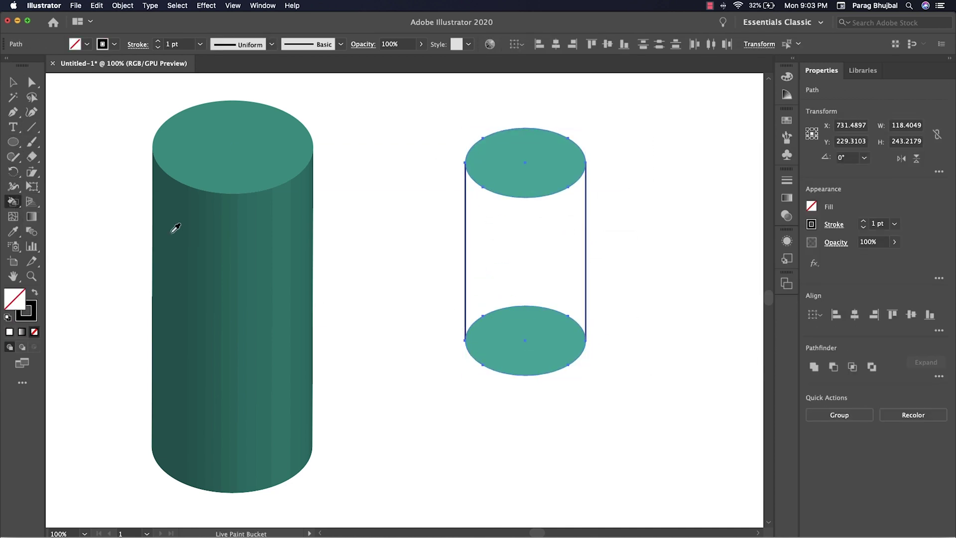
{"action": "left_click", "coordinate": [179, 299], "text": "alt"}
{"action": "left_click", "coordinate": [525, 249]}
{"action": "left_click", "coordinate": [533, 335]}
Remove the stroke from the Live Paint cylinder and deselect it
{"action": "key", "text": "v"}
{"action": "left_click", "coordinate": [525, 249]}
{"action": "left_click", "coordinate": [31, 320]}
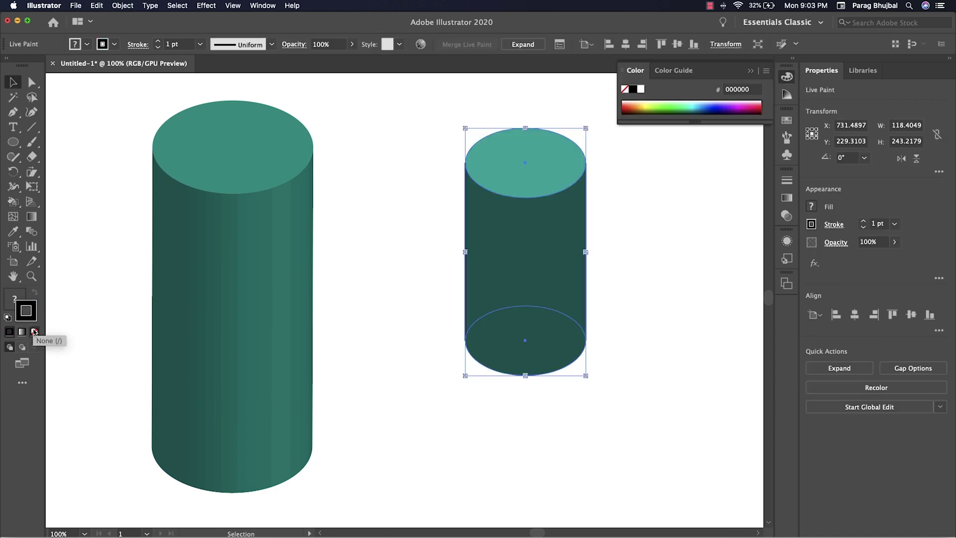
{"action": "left_click", "coordinate": [35, 331]}
{"action": "left_click", "coordinate": [441, 420]}
Move the small cylinder down slightly, then expand and ungroup it into separate paths
{"action": "left_click_drag", "start_coordinate": [535, 369], "coordinate": [512, 413]}
{"action": "left_click", "coordinate": [122, 6]}
{"action": "left_click", "coordinate": [224, 123]}
{"action": "left_click", "coordinate": [122, 5]}
{"action": "left_click", "coordinate": [241, 333]}
{"action": "right_click", "coordinate": [465, 311]}
{"action": "left_click", "coordinate": [501, 384]}
Merge the bottom ellipse with the small cylinder's side into a single shape
{"action": "left_click", "coordinate": [527, 352]}
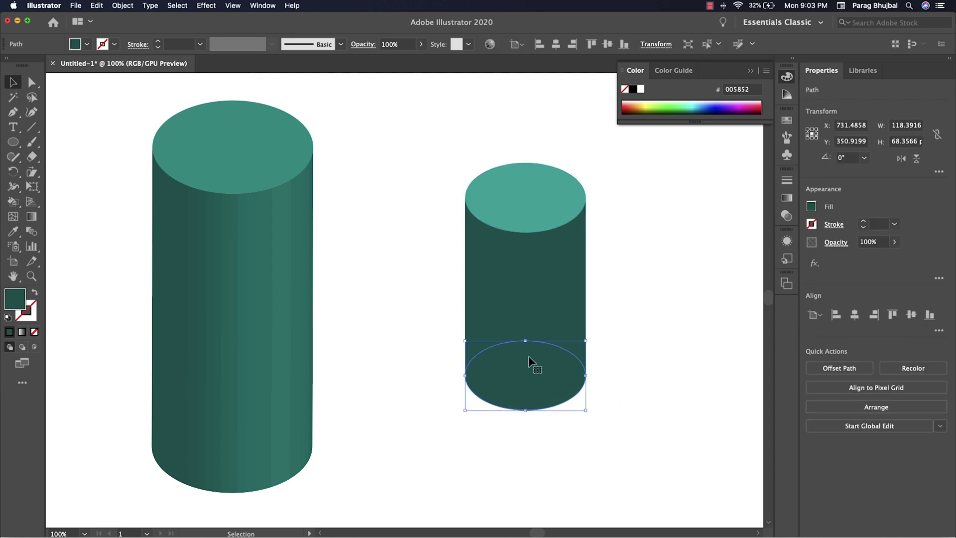
{"action": "left_click", "coordinate": [584, 438]}
{"action": "left_click", "coordinate": [577, 404]}
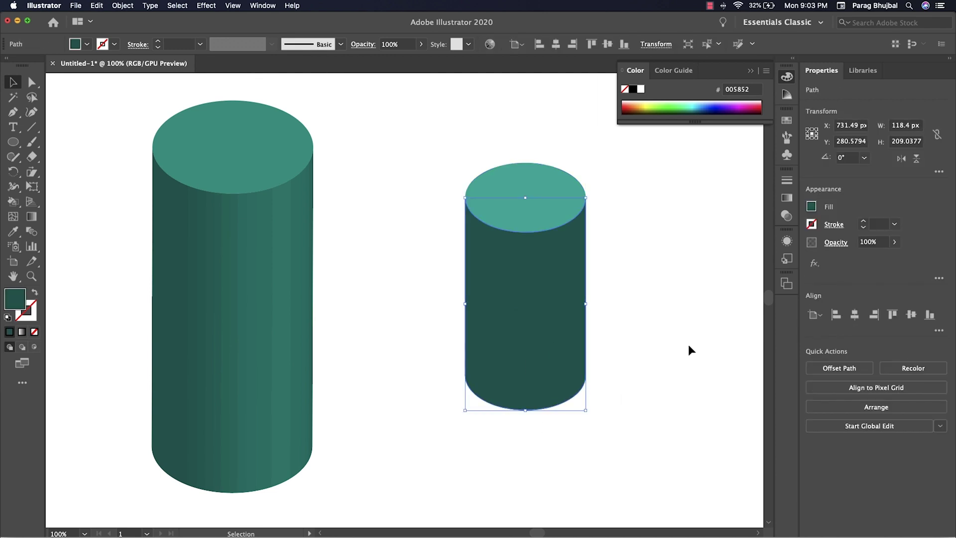
Apply a linear gradient to the small cylinder's side, running horizontally from one edge to the other
{"action": "left_click", "coordinate": [22, 331]}
{"action": "key", "text": "g"}
{"action": "left_click_drag", "start_coordinate": [600, 302], "coordinate": [489, 303]}
Recolor both gradient stops with greens sampled from the large cylinder's side and deselect the artwork
{"action": "left_click", "coordinate": [749, 276]}
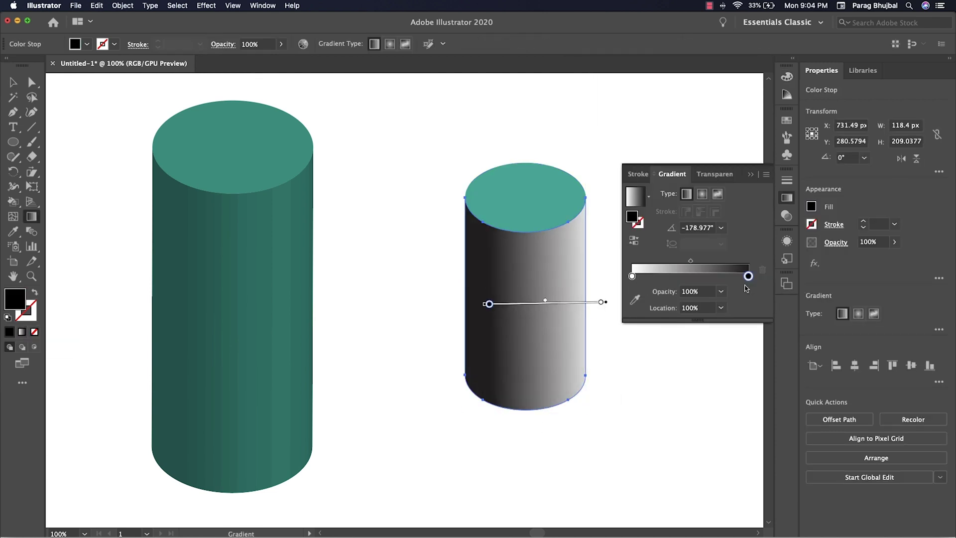
{"action": "key", "text": "i"}
{"action": "left_click", "coordinate": [292, 292], "text": "shift"}
{"action": "left_click", "coordinate": [632, 277]}
{"action": "left_click", "coordinate": [292, 292], "text": "shift"}
{"action": "key", "text": "v"}
{"action": "left_click", "coordinate": [332, 178]}
{"action": "left_click_drag", "start_coordinate": [591, 438], "coordinate": [636, 461]}
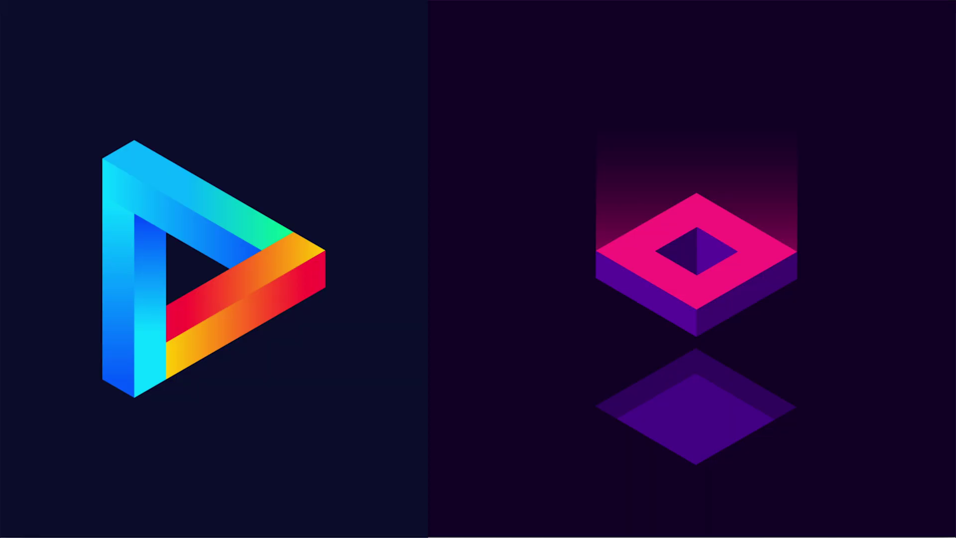